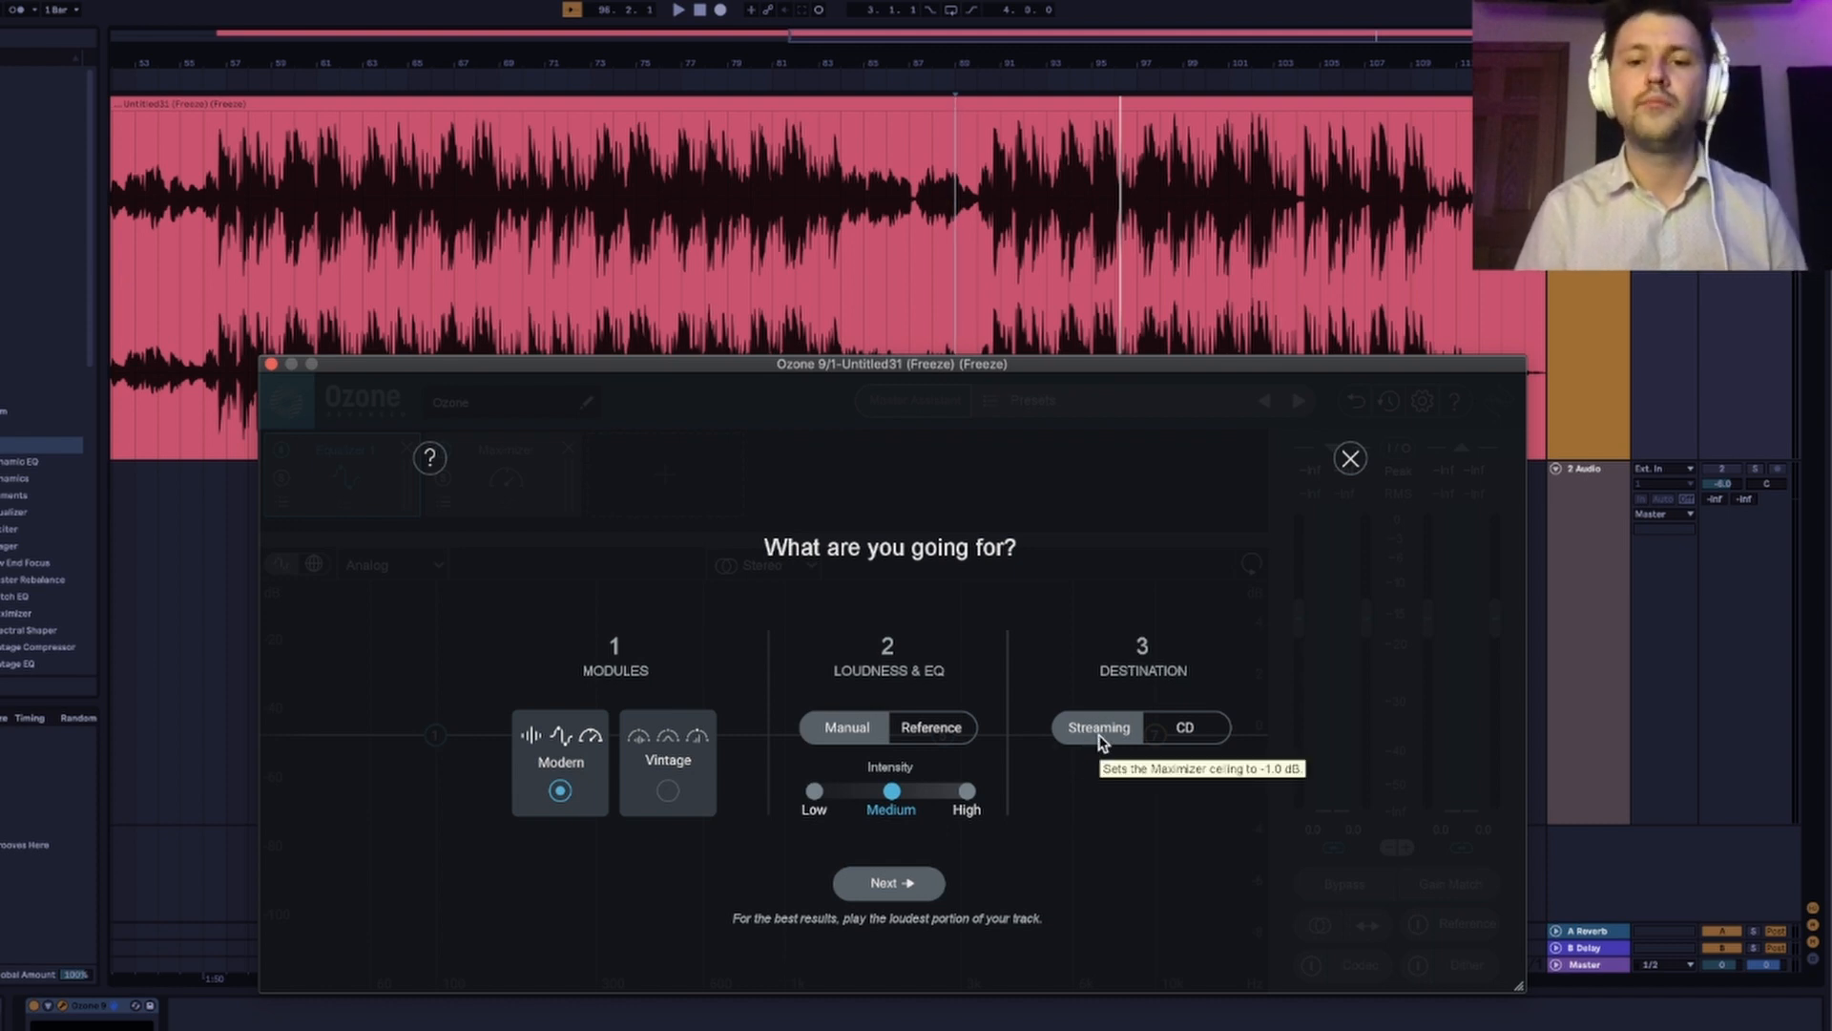
# Run the Master Assistant on the playing track with Modern modules, Medium intensity and Streaming destination, accept its suggestion, and stop playback.
pyautogui.click(907, 881)
pyautogui.press('space')
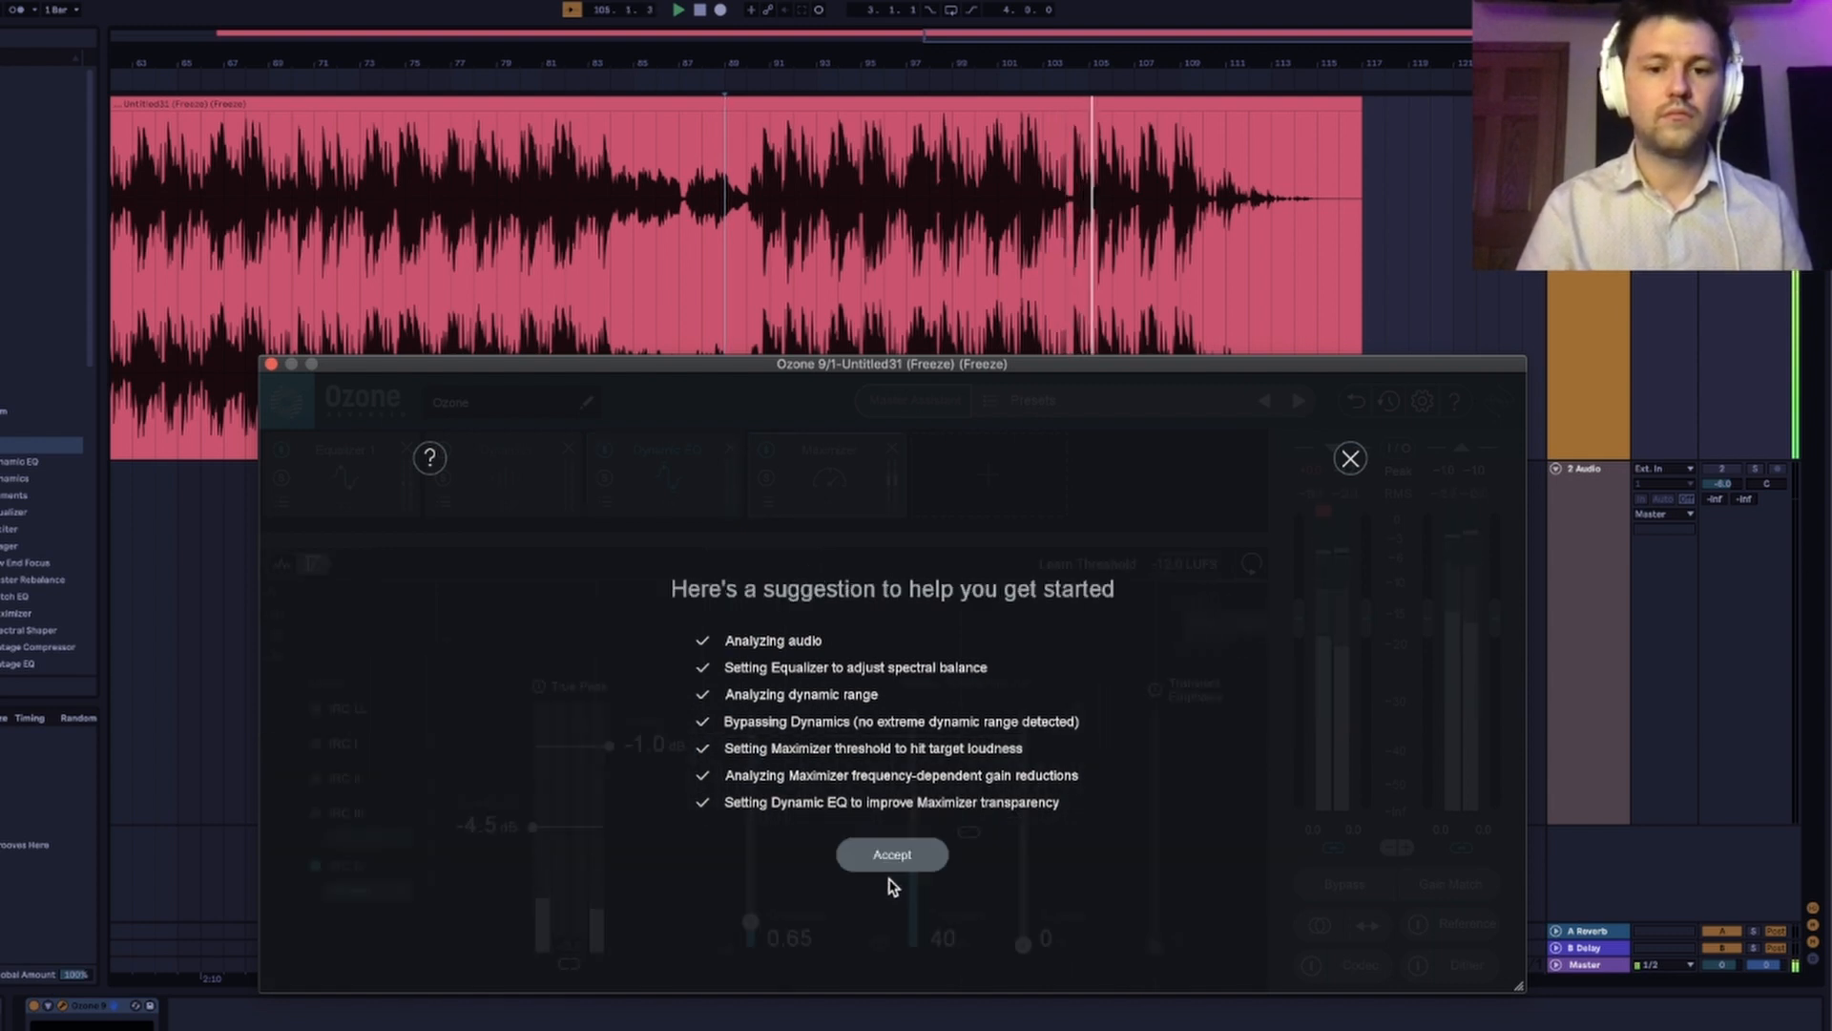
pyautogui.click(889, 859)
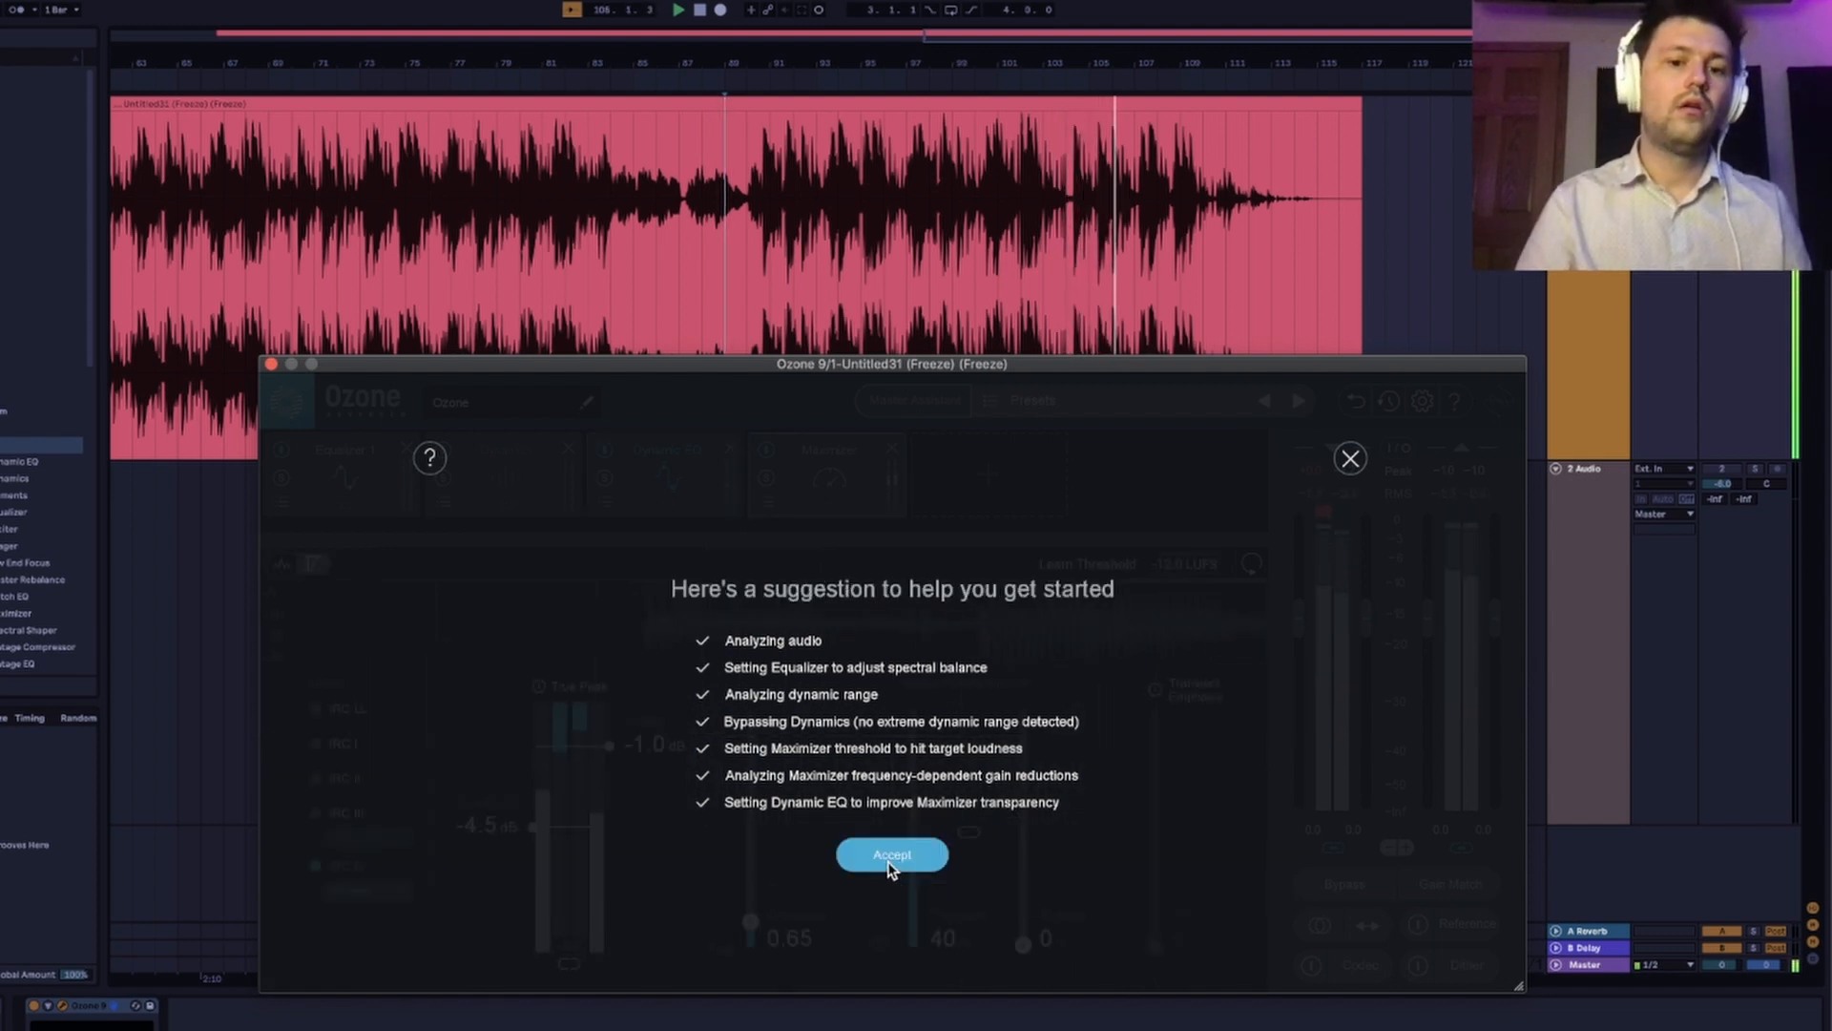
pyautogui.press('space')
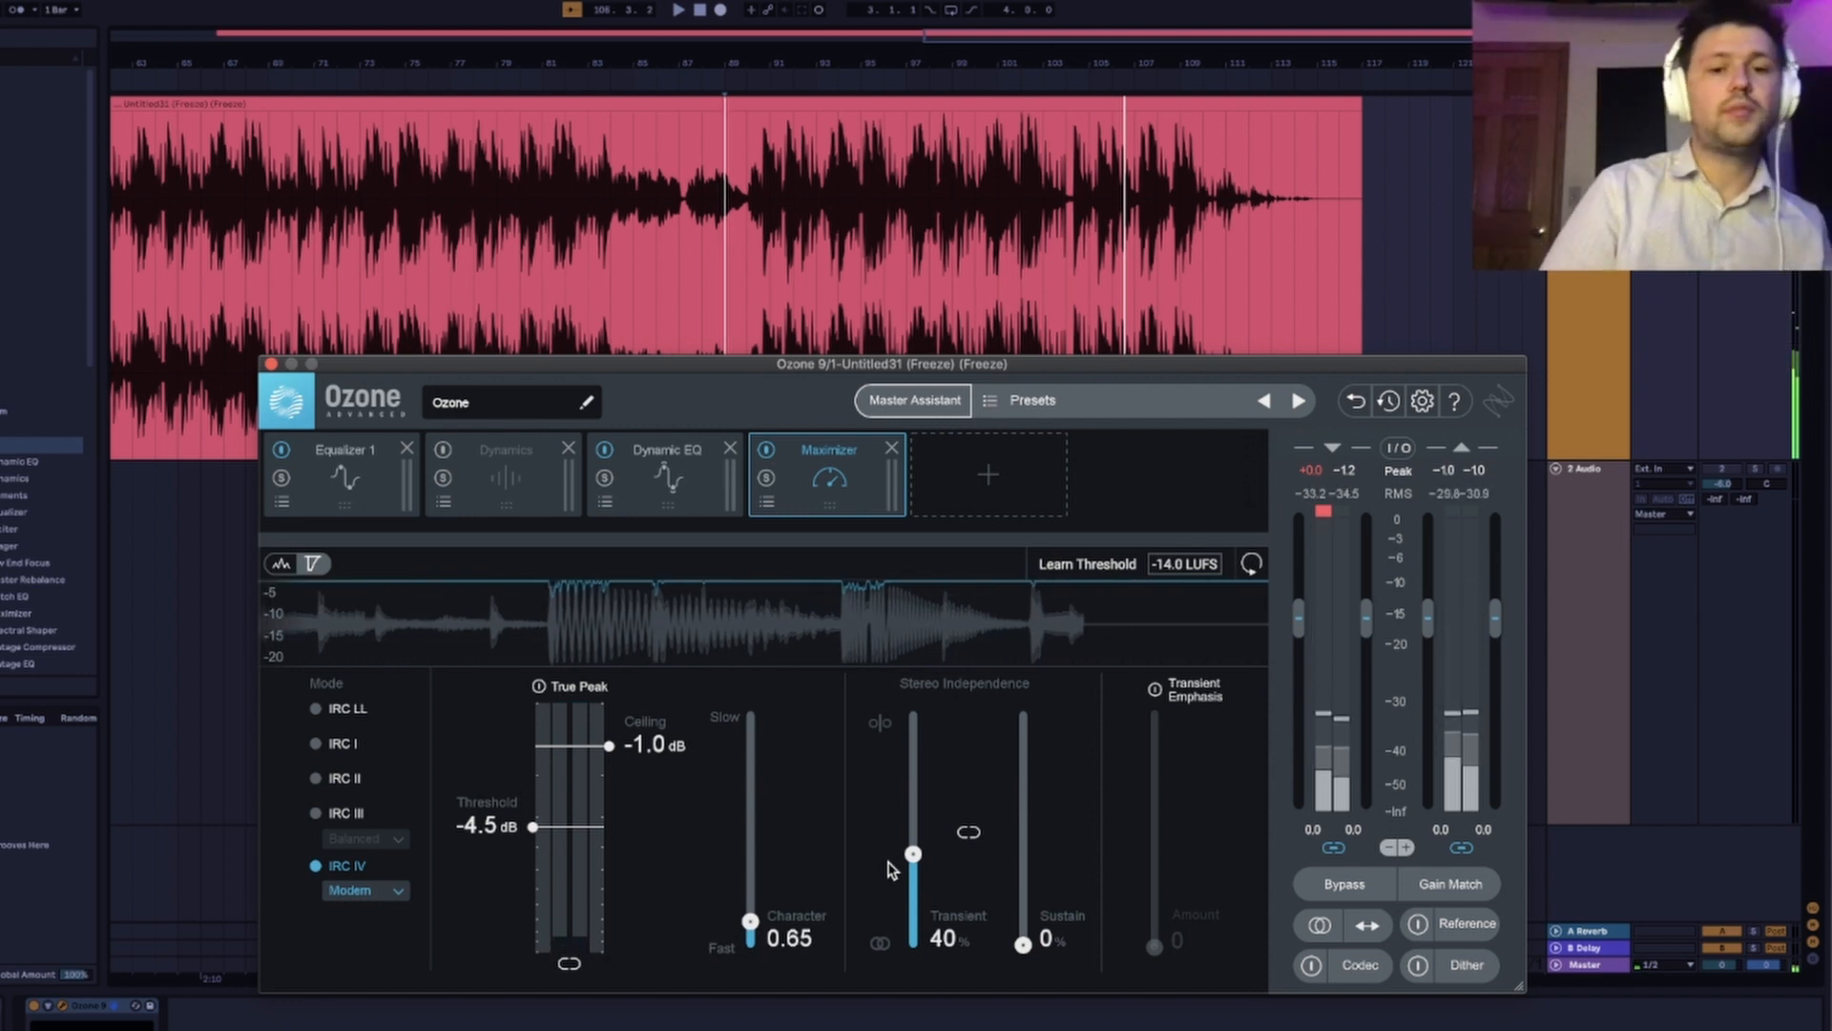
# Review the Dynamic EQ and Maximizer modules and bypass both.
pyautogui.click(642, 465)
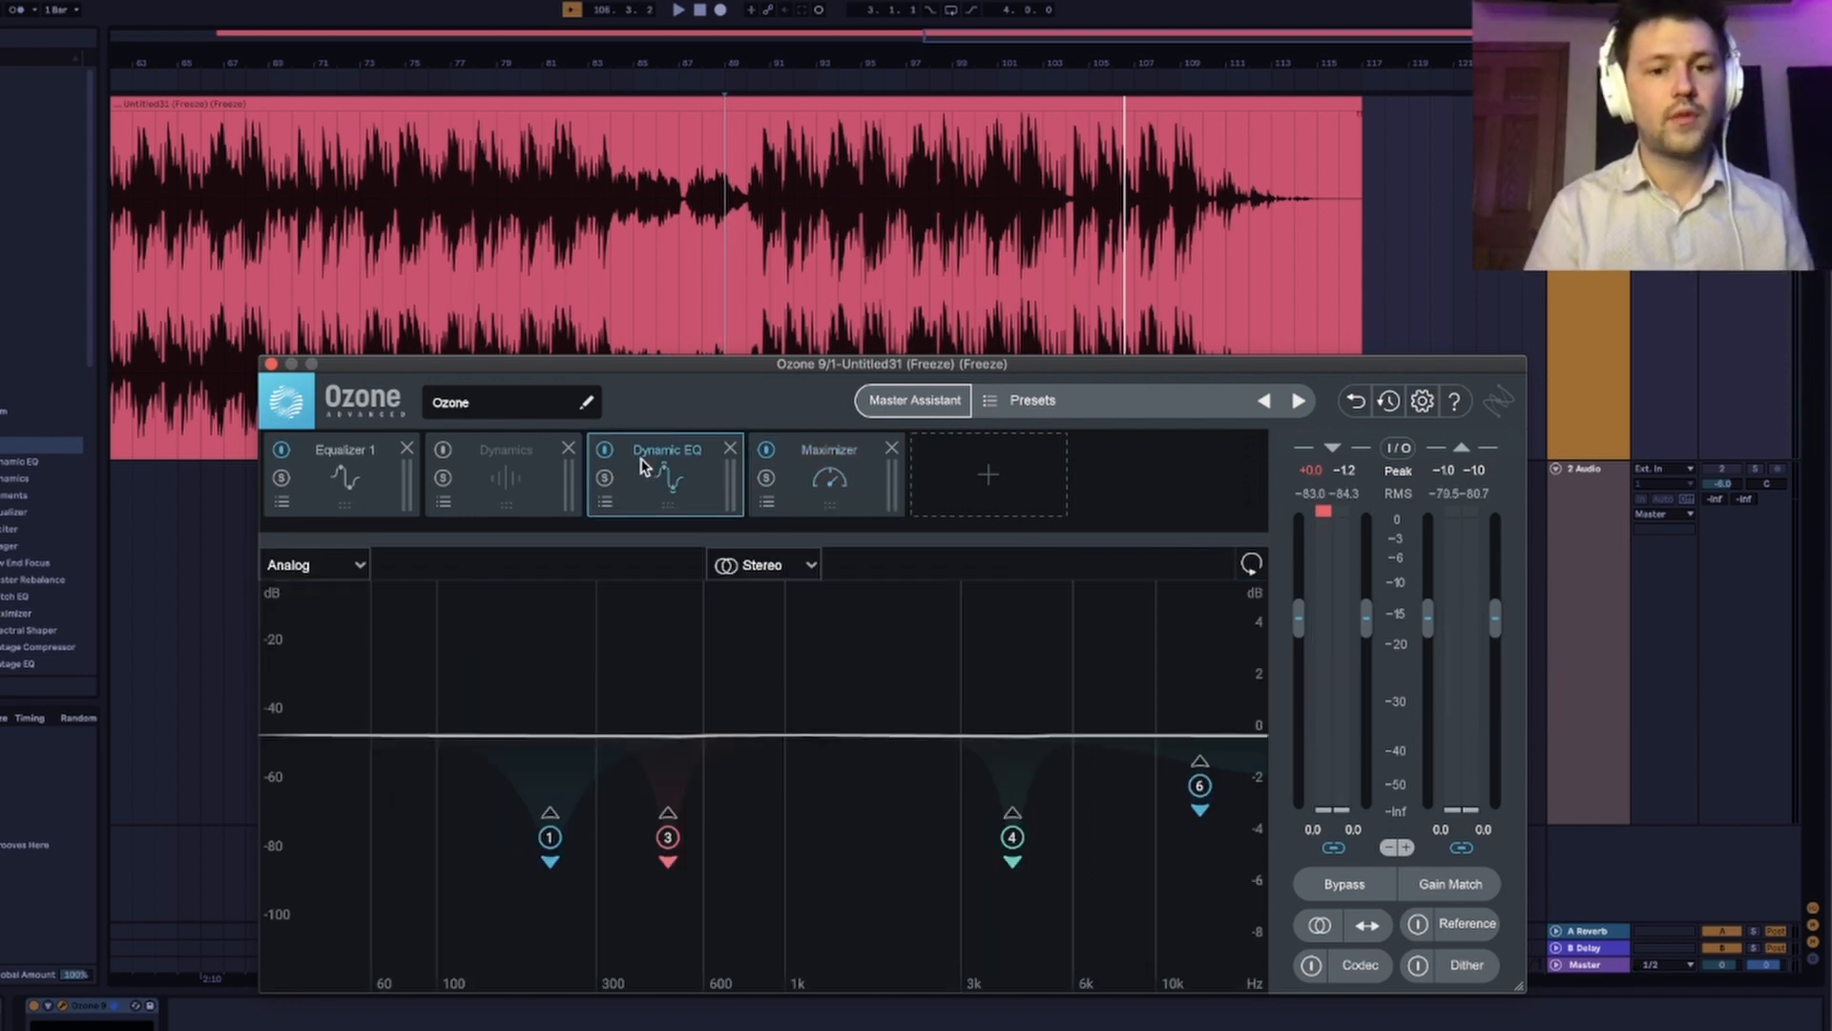
pyautogui.click(852, 477)
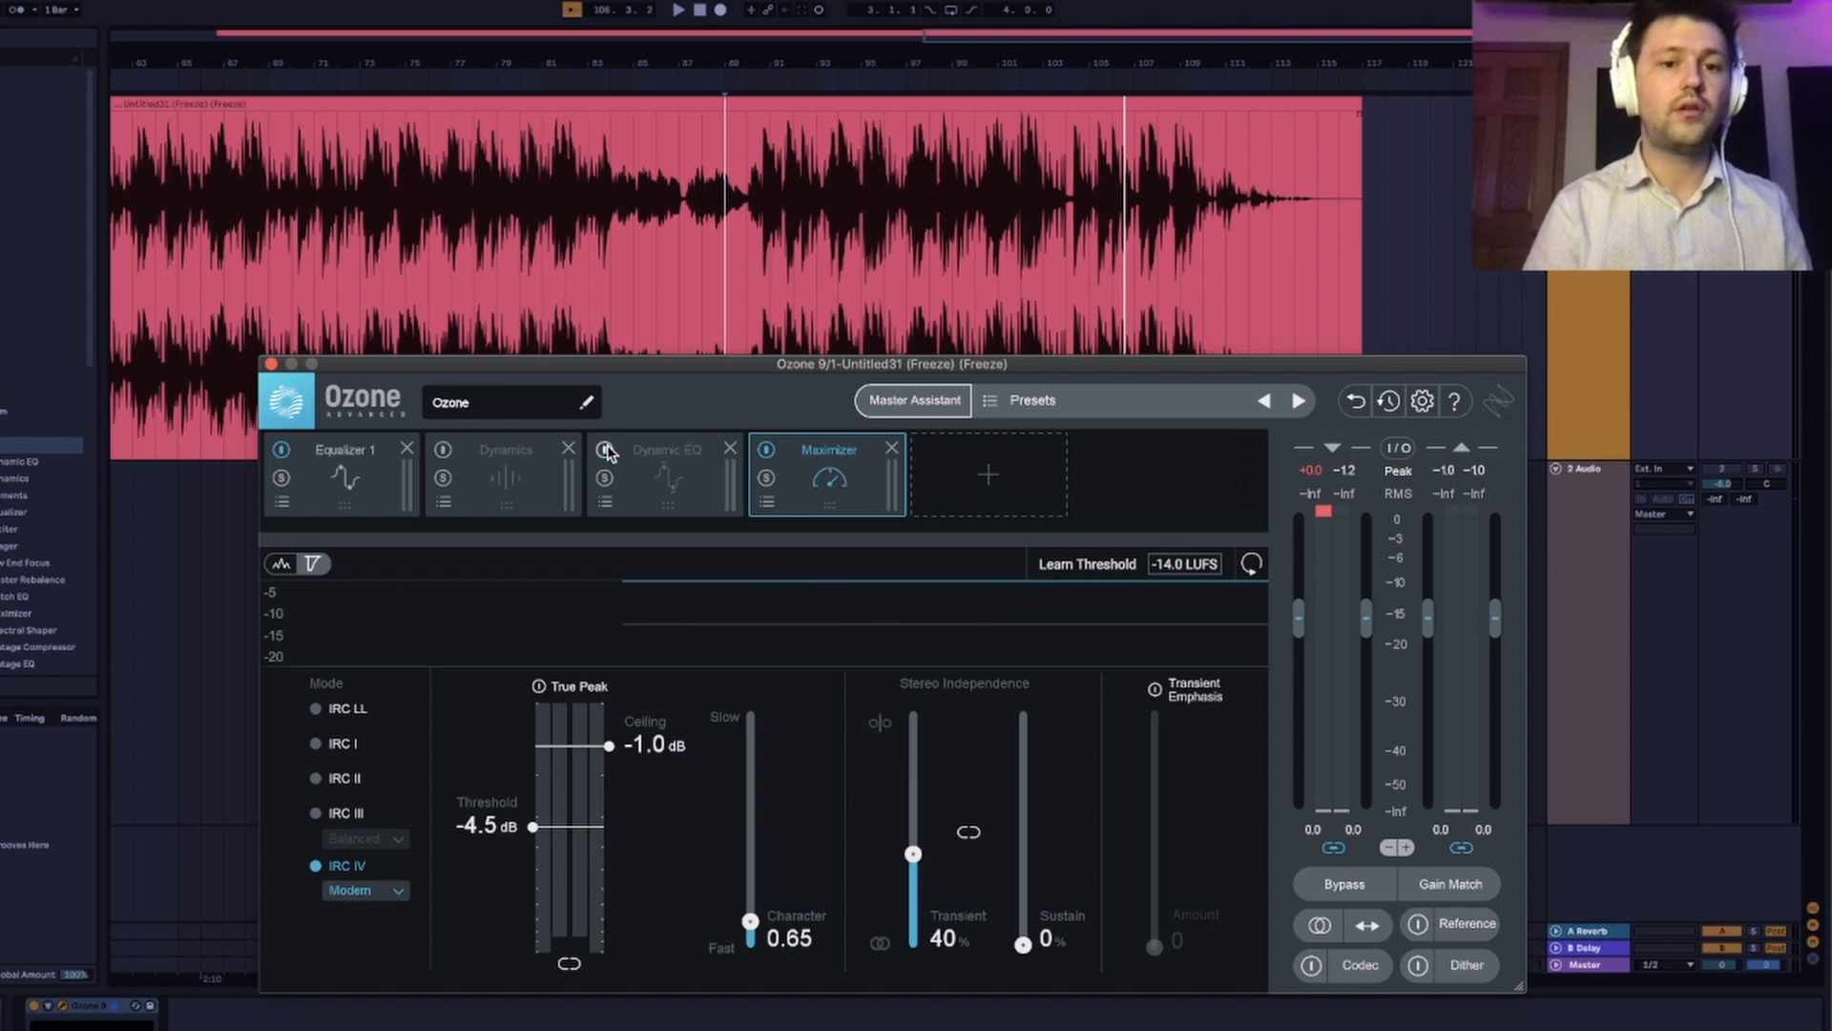
pyautogui.click(766, 450)
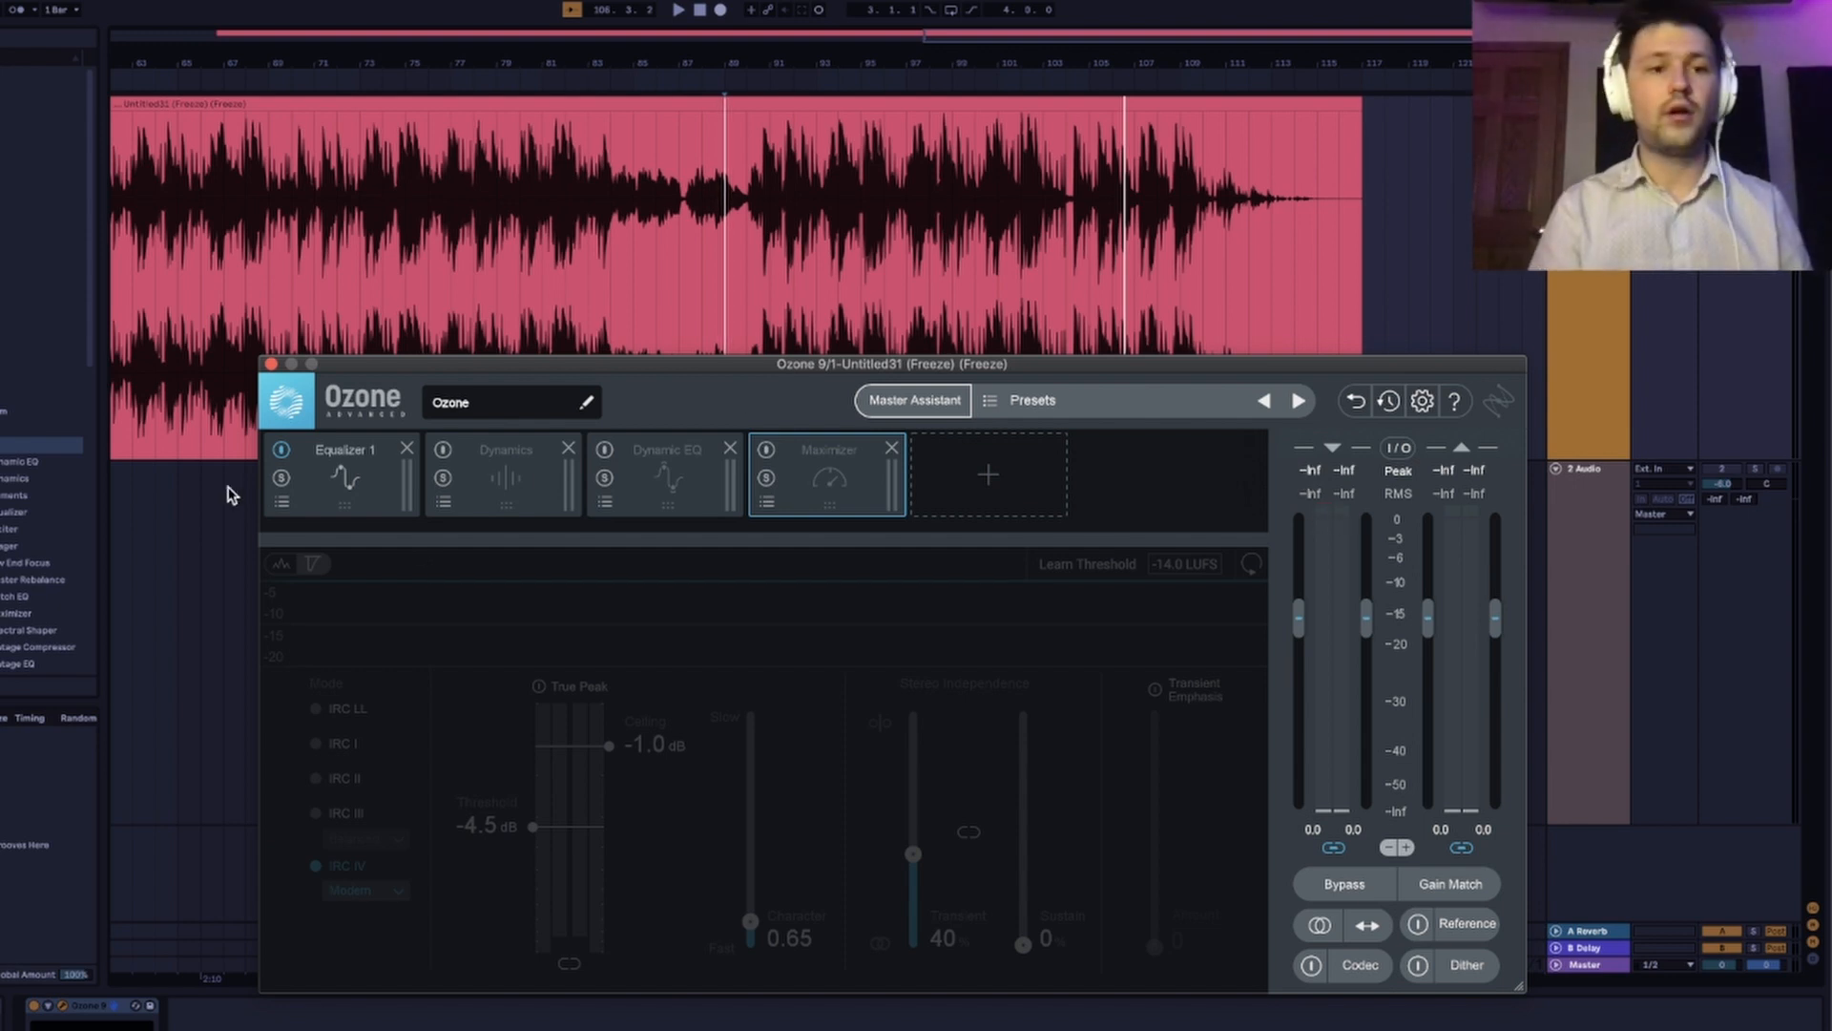
# Add an Exciter at the start of the module chain and split it into three bands at about 174 Hz and 5.6 kHz.
pyautogui.click(310, 495)
pyautogui.click(1015, 489)
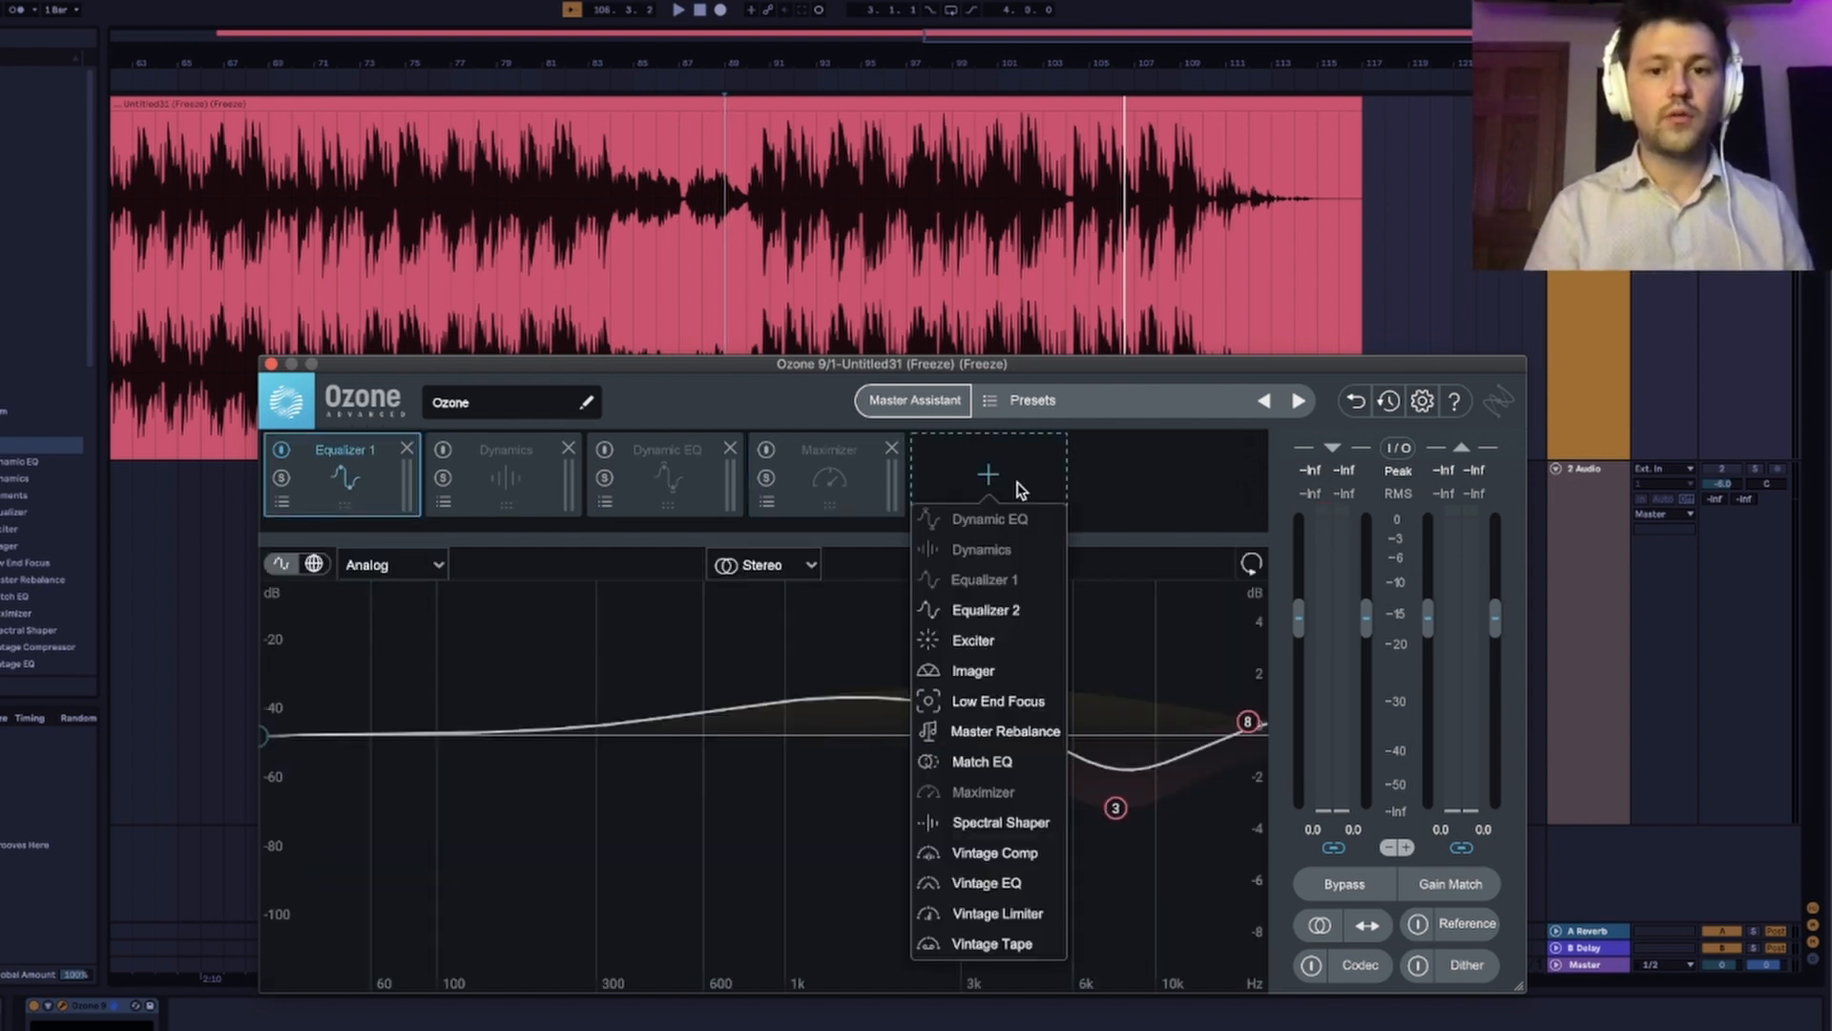
pyautogui.click(986, 640)
pyautogui.moveTo(988, 479); pyautogui.dragTo(208, 535)
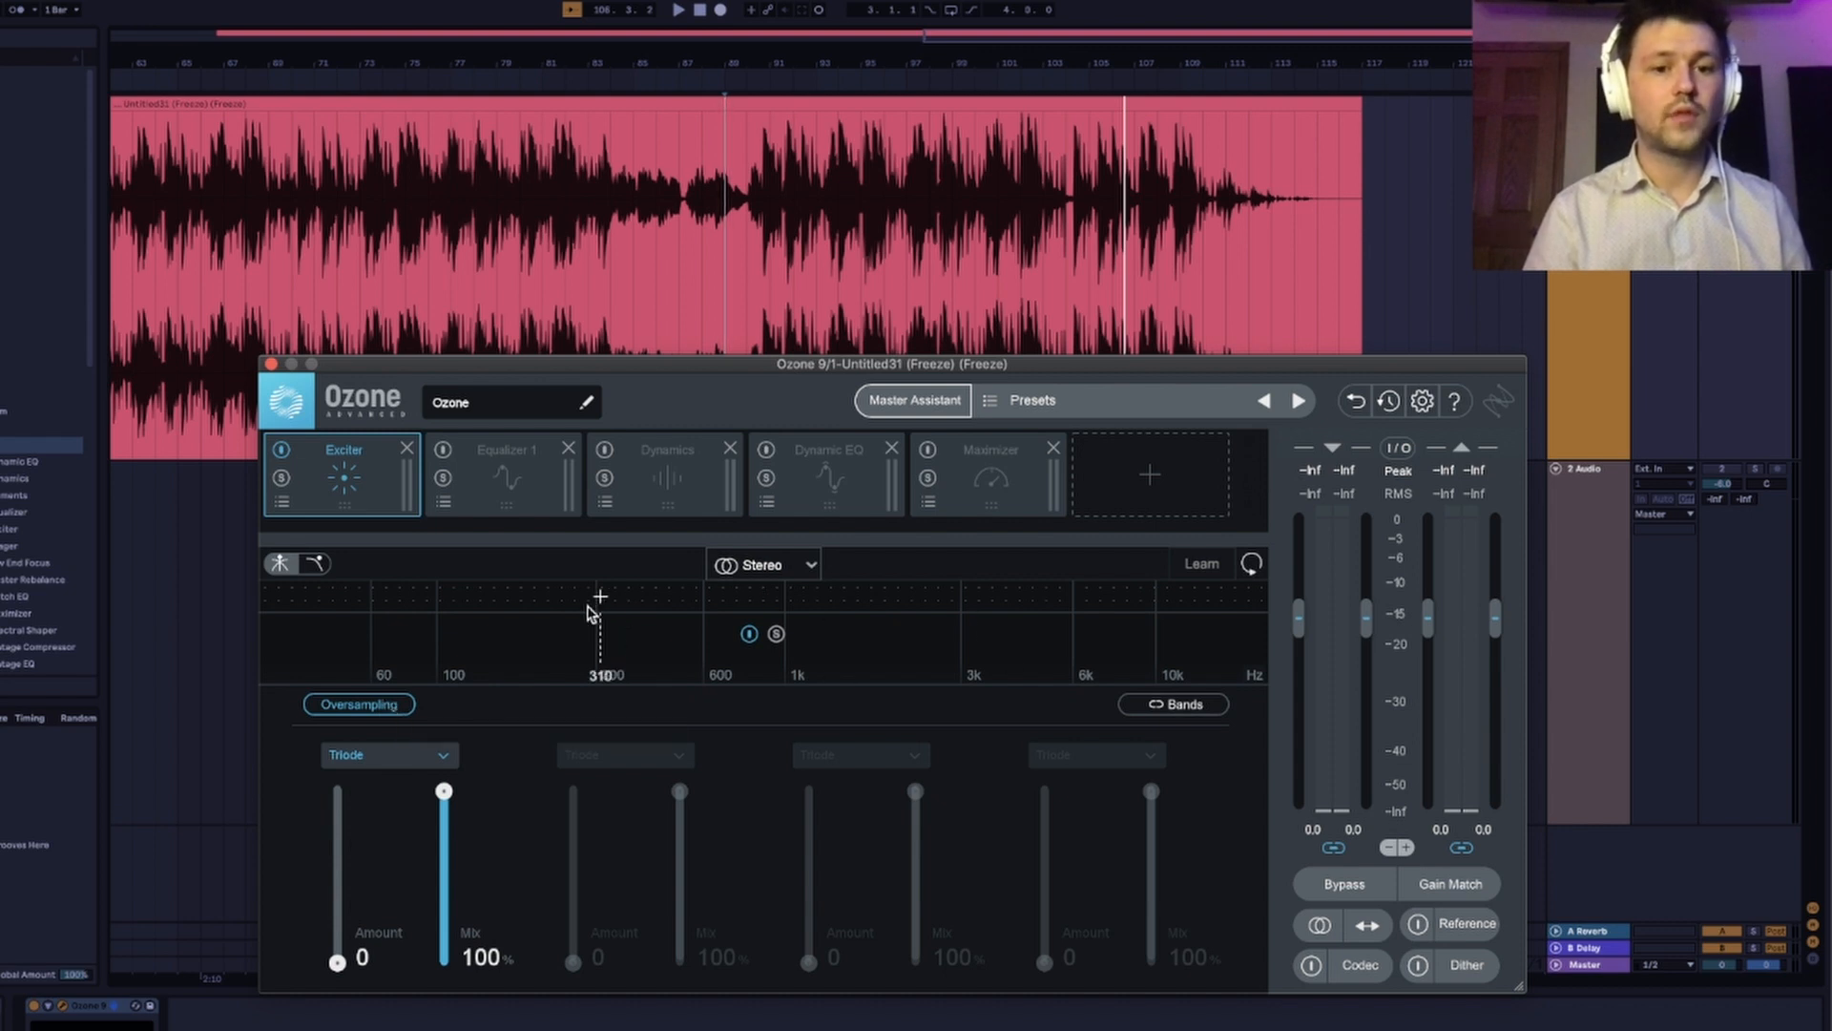
pyautogui.click(515, 603)
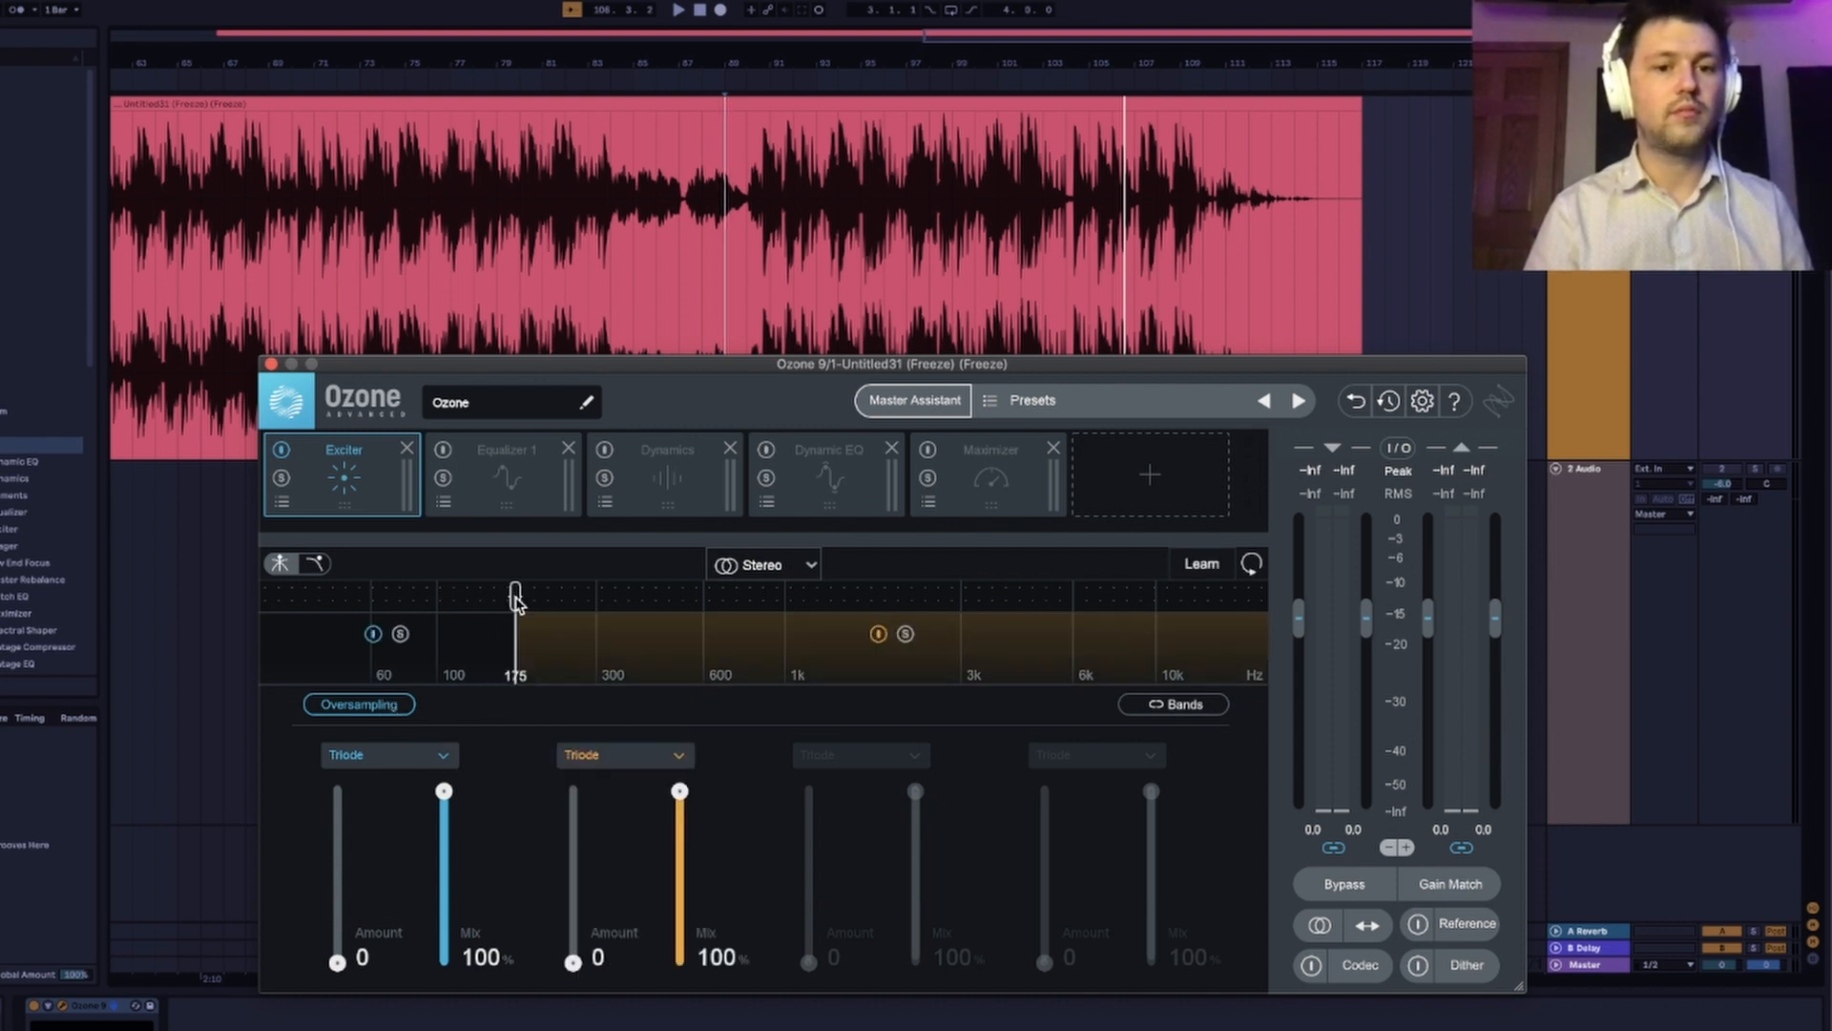
pyautogui.click(1061, 601)
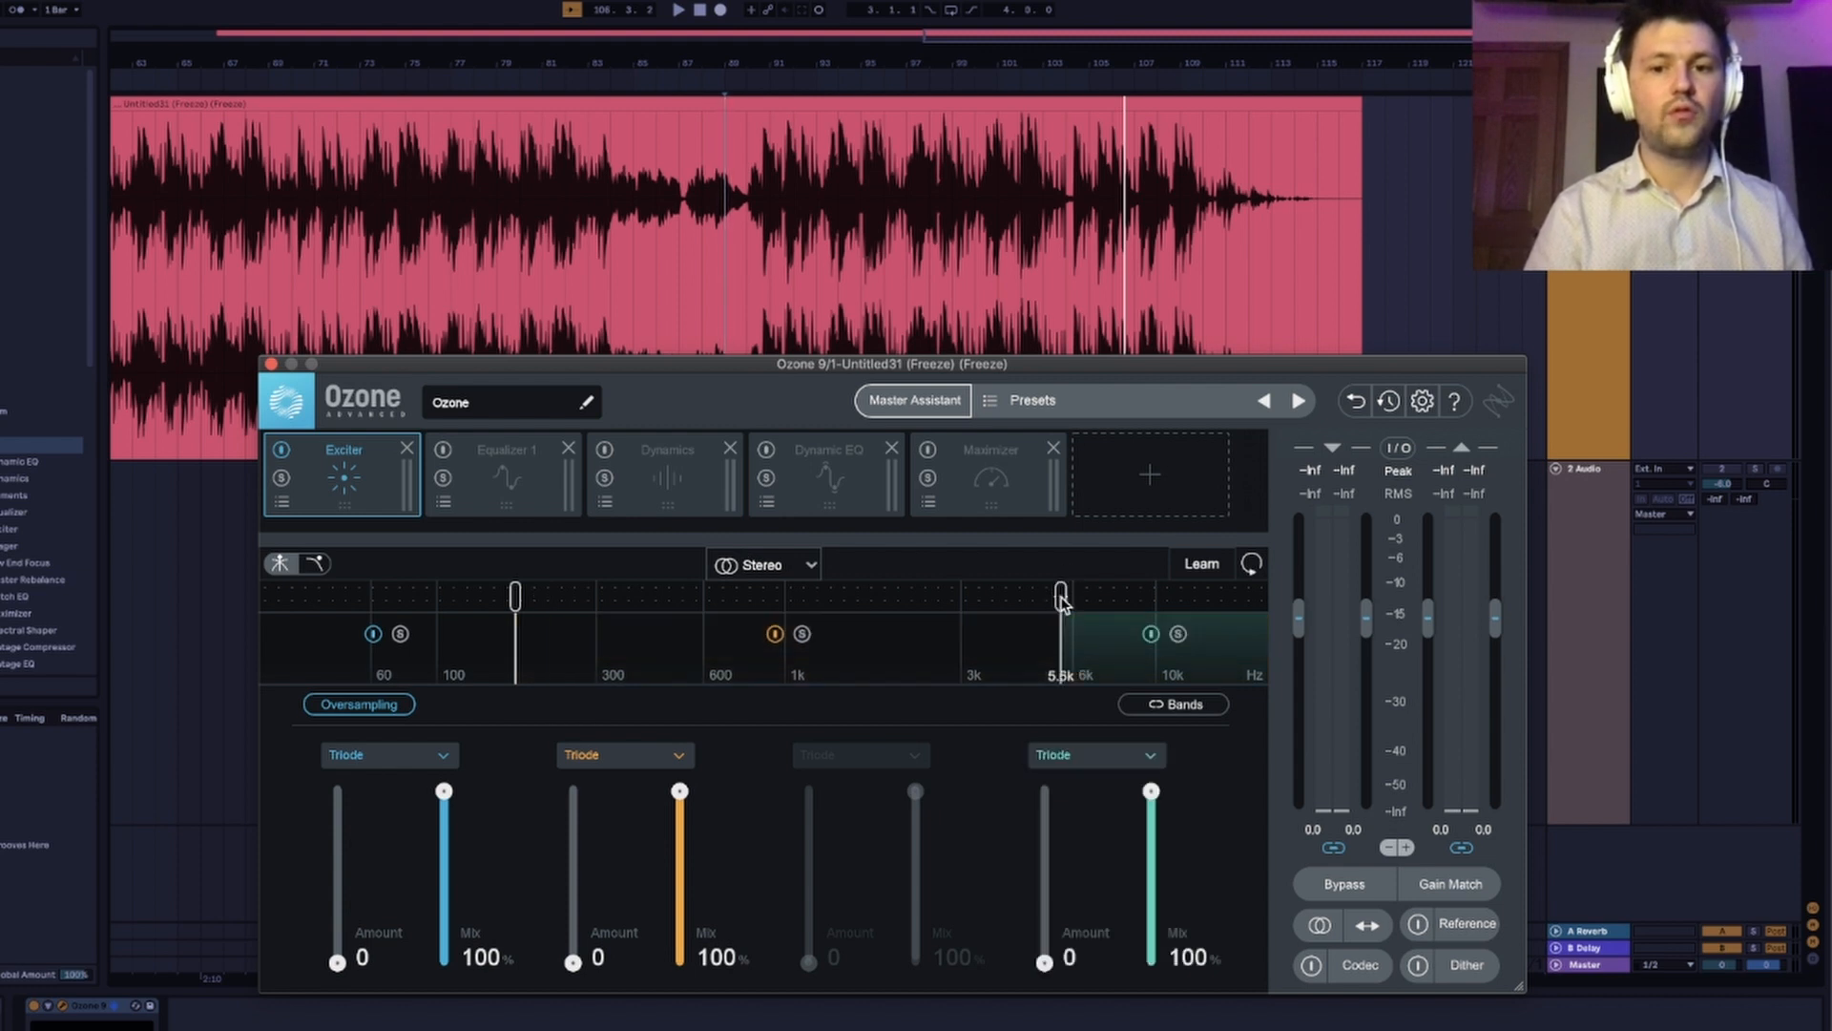
# Set the Exciter's low band to Dual Triode with an amount of 8.1 and a mix of 21.6% while auditioning it.
pyautogui.click(445, 757)
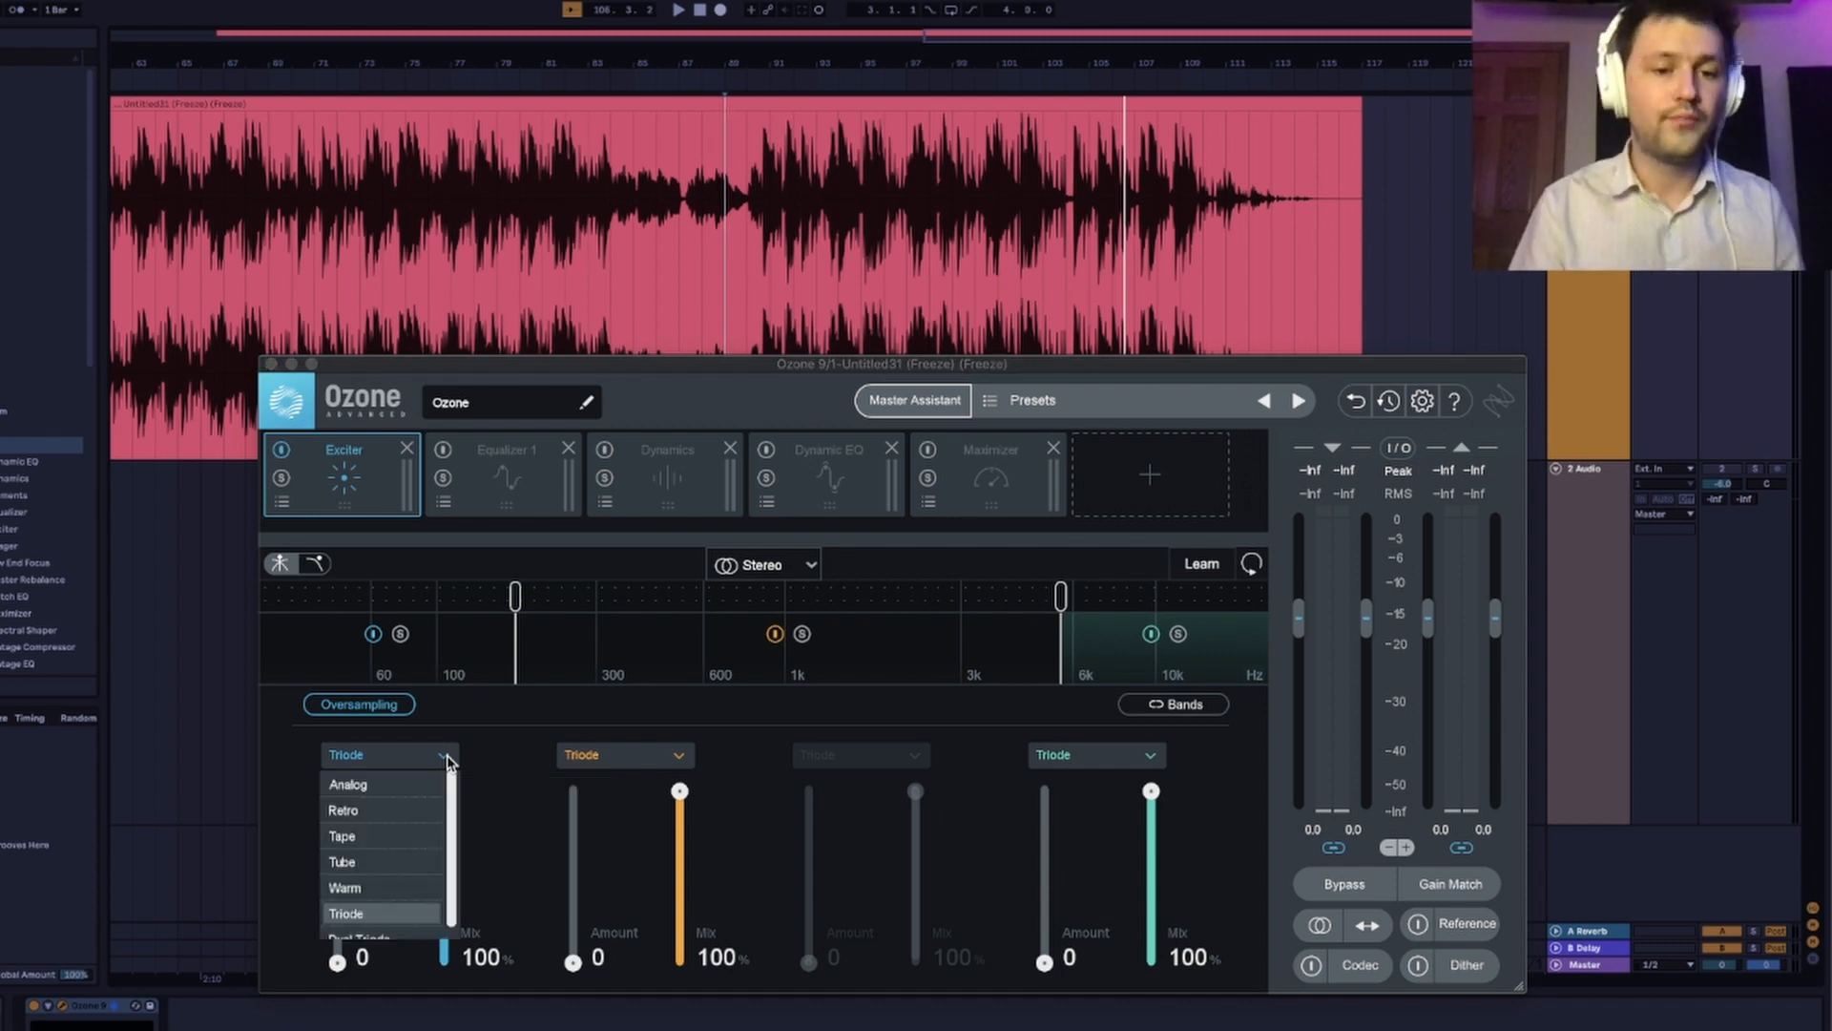
pyautogui.click(398, 939)
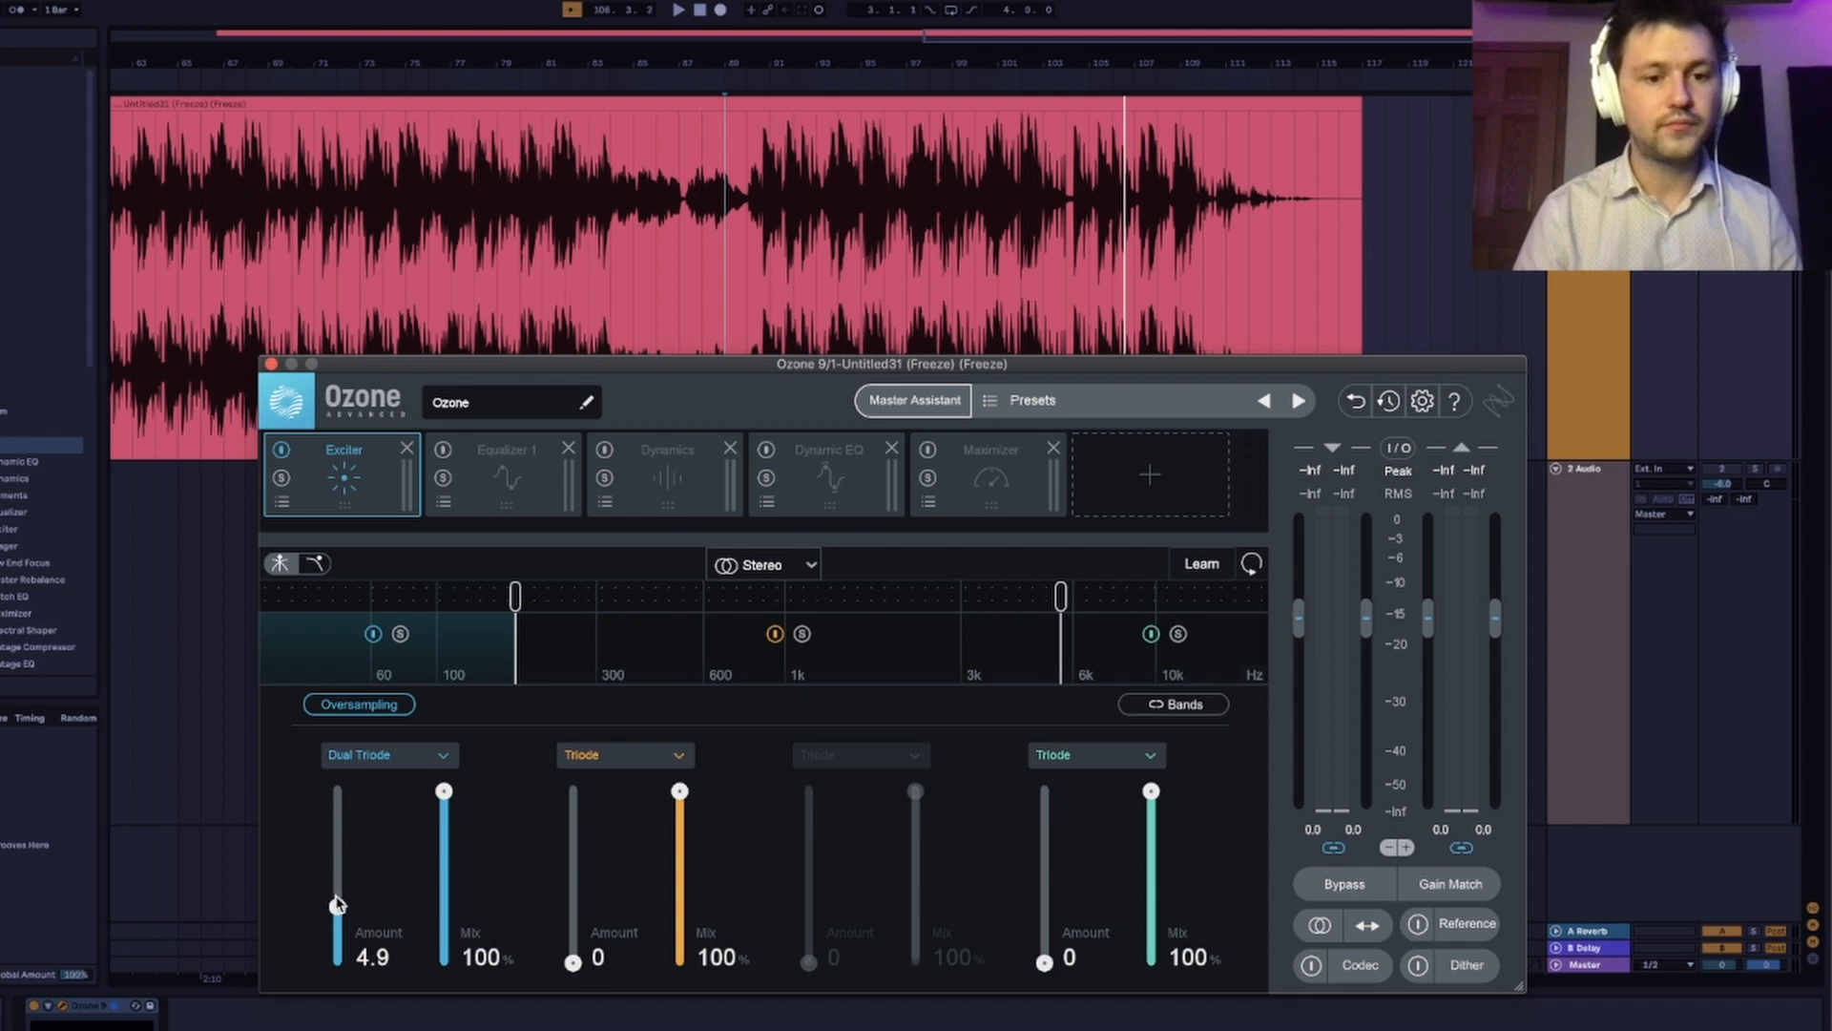
pyautogui.press('space')
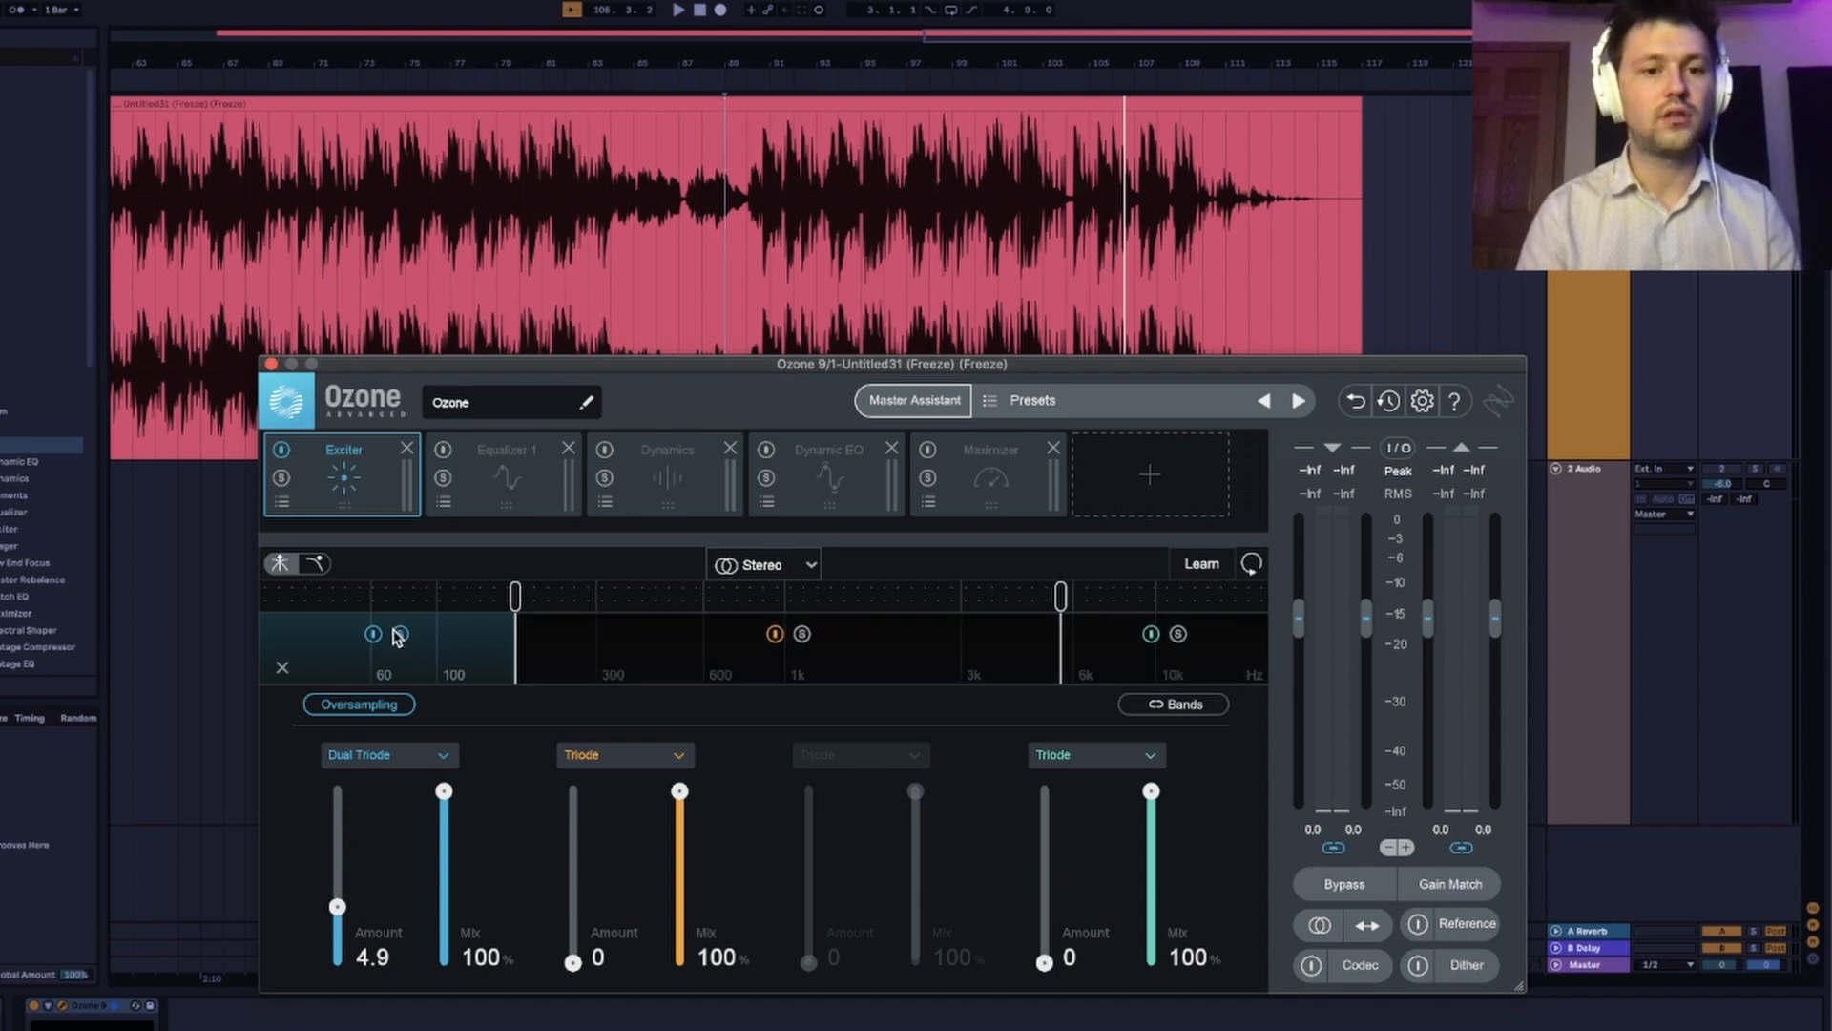
pyautogui.moveTo(337, 904)
pyautogui.mouseDown()
pyautogui.moveTo(341, 848)
pyautogui.moveTo(334, 912)
pyautogui.moveTo(337, 875)
pyautogui.mouseUp()
pyautogui.moveTo(444, 791); pyautogui.dragTo(444, 918)
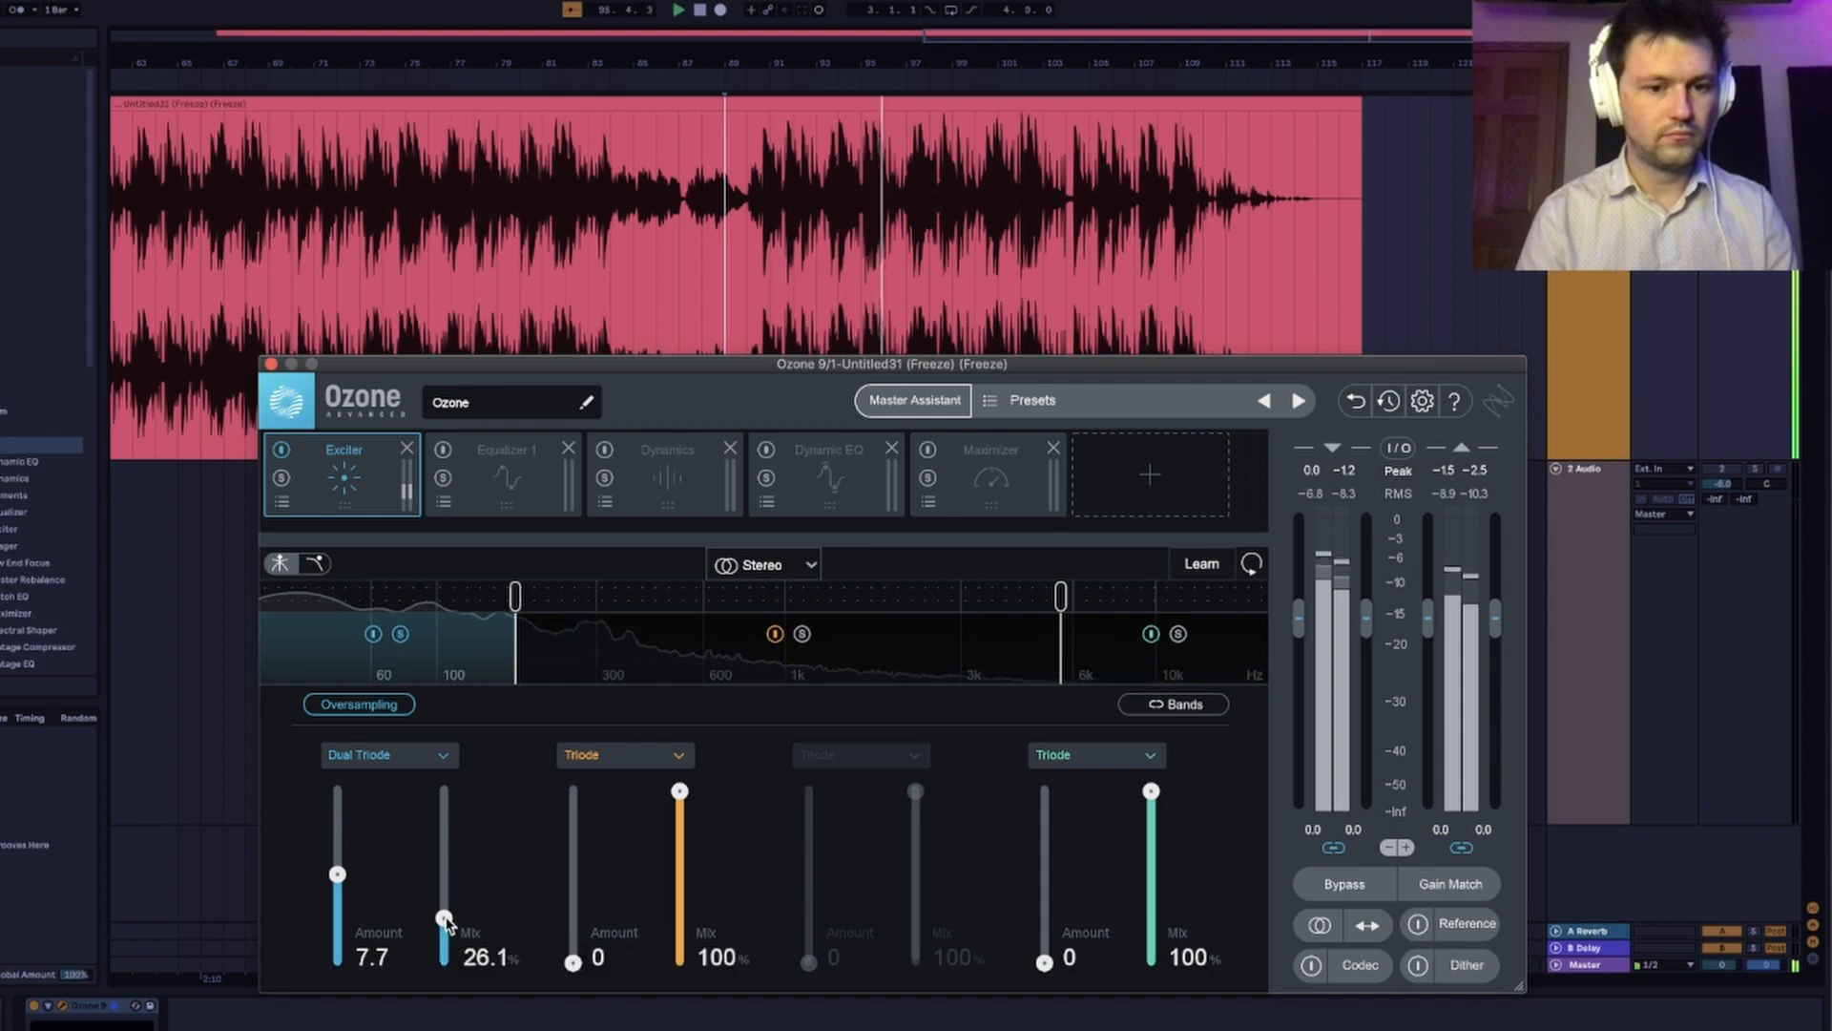
pyautogui.moveTo(337, 875); pyautogui.dragTo(337, 870)
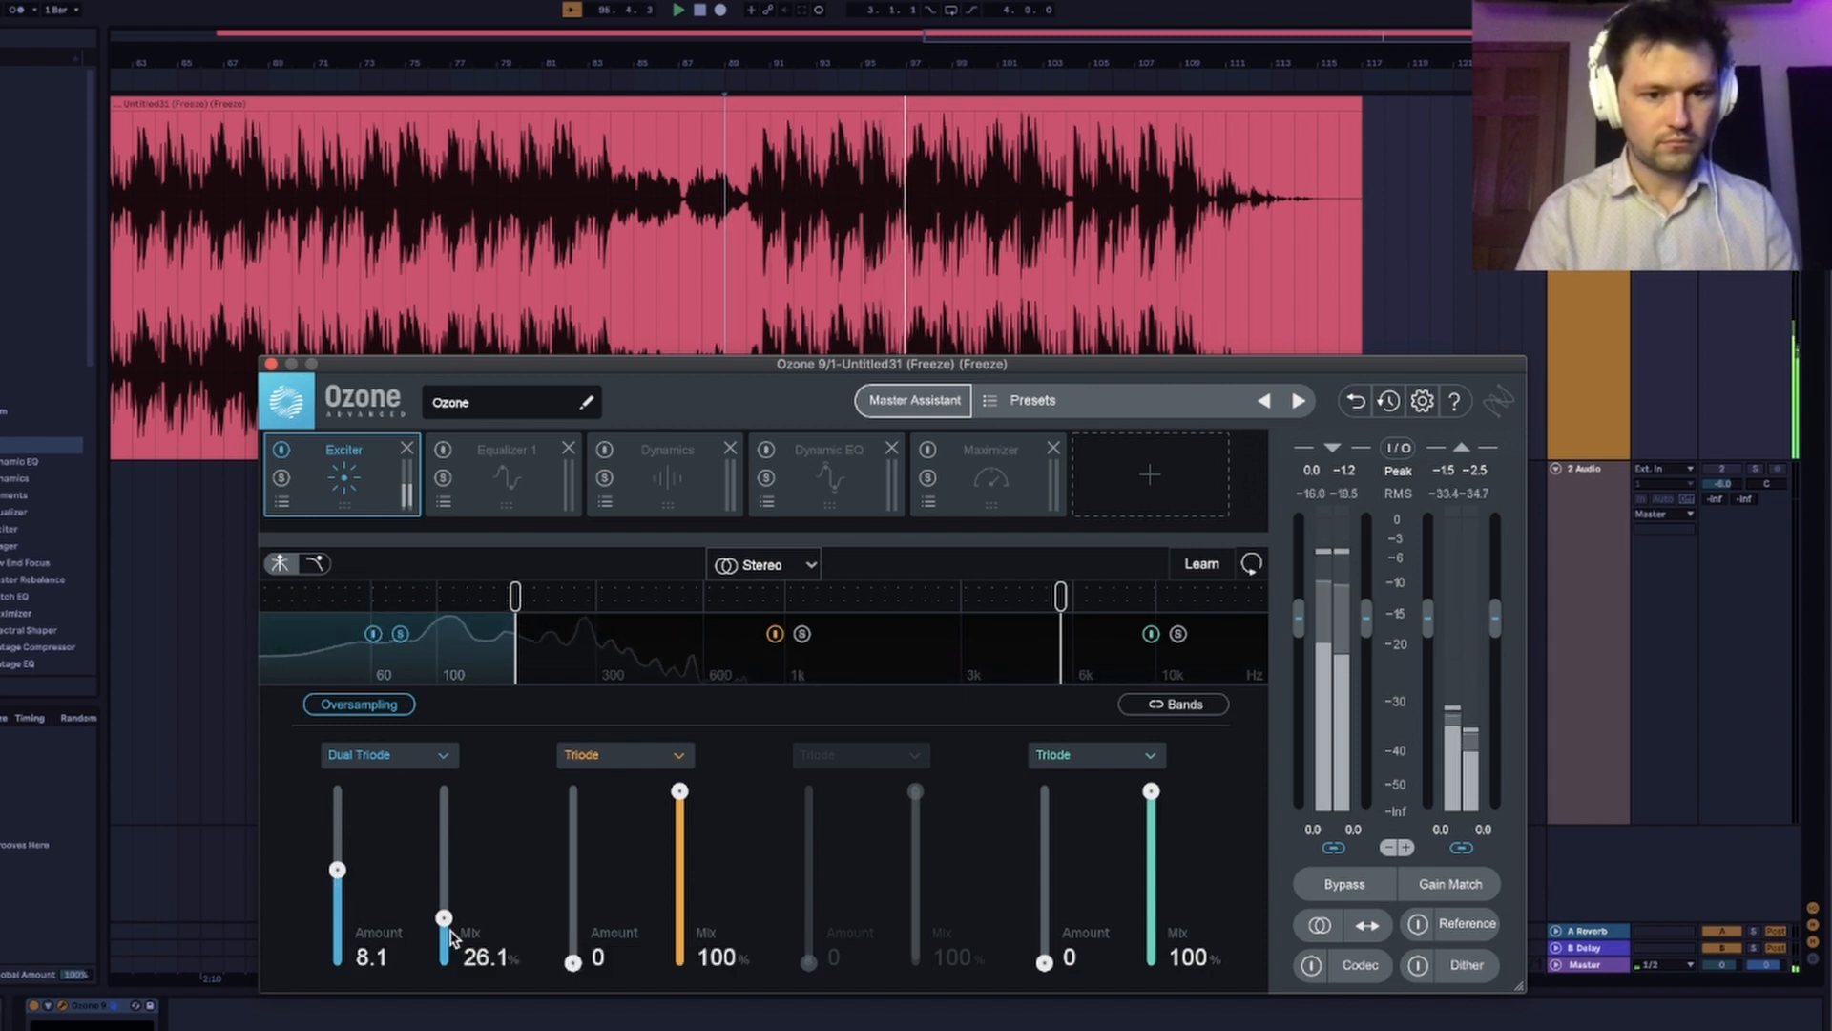
pyautogui.moveTo(444, 918); pyautogui.dragTo(442, 928)
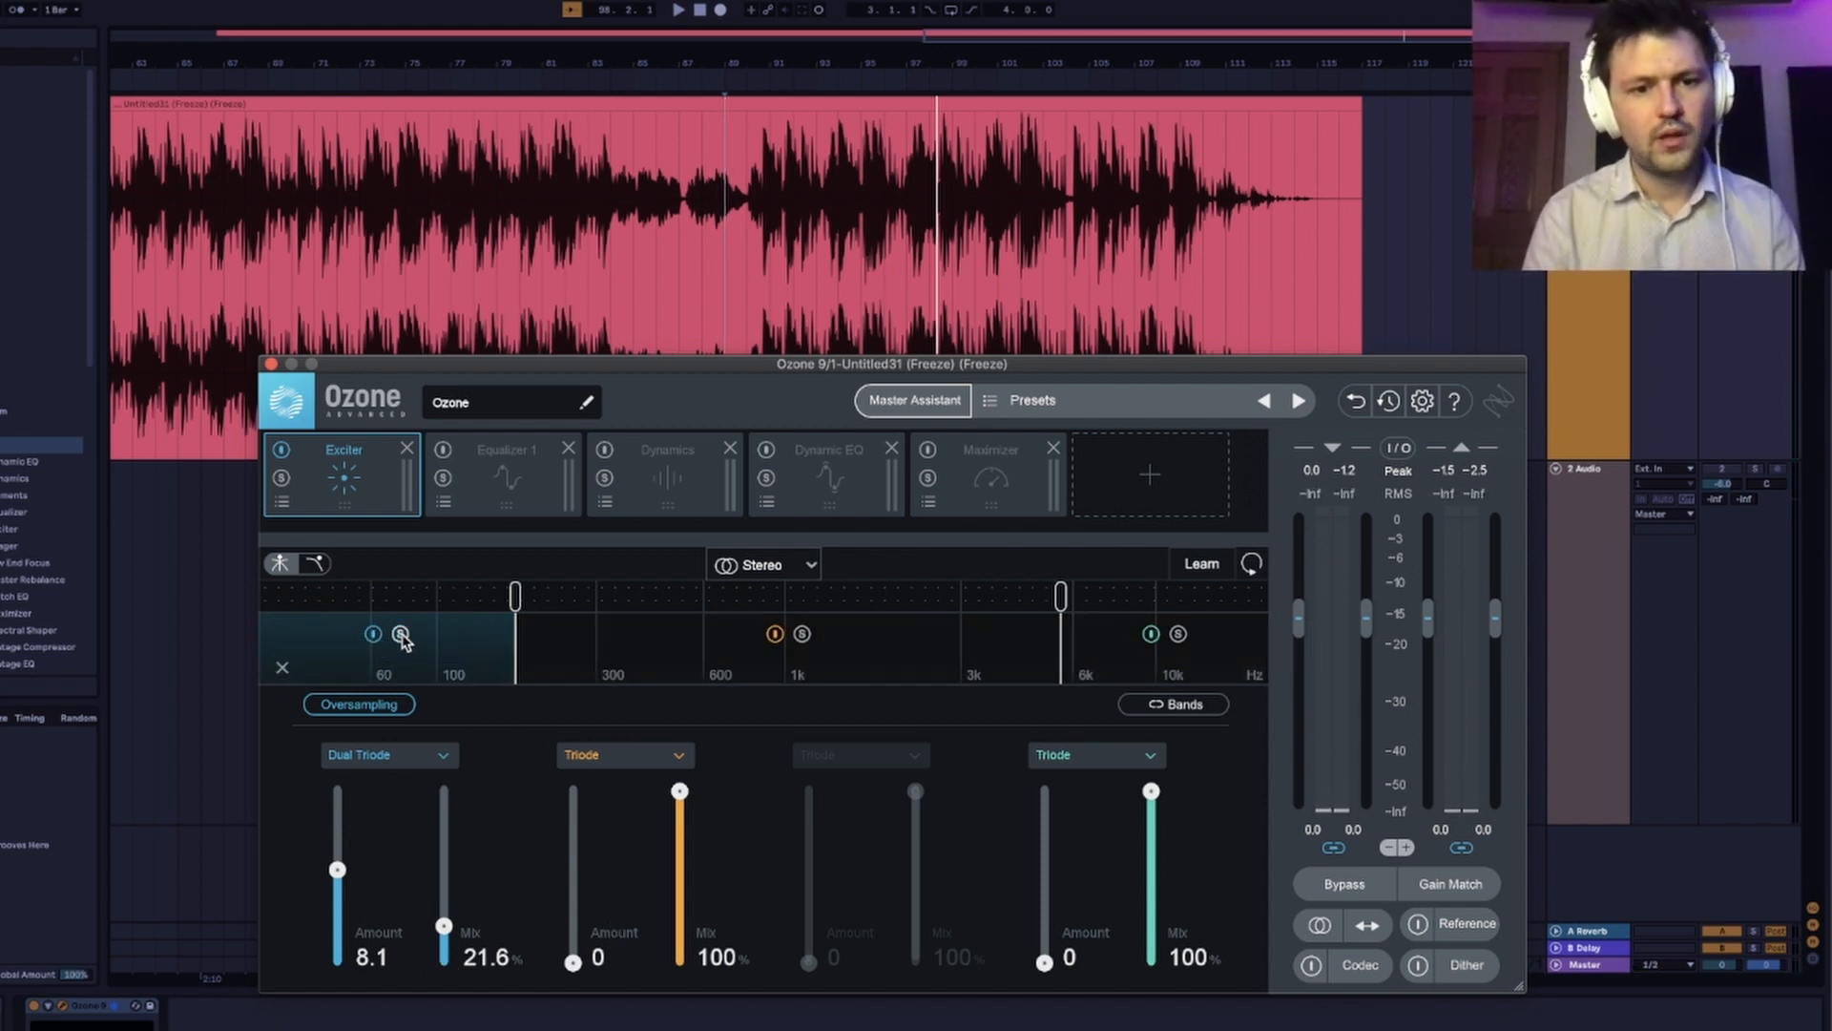
# Solo the Exciter's middle band and set it to Warm with an amount of 9.8 and a mix of 17.0% during playback.
pyautogui.click(802, 634)
pyautogui.click(675, 757)
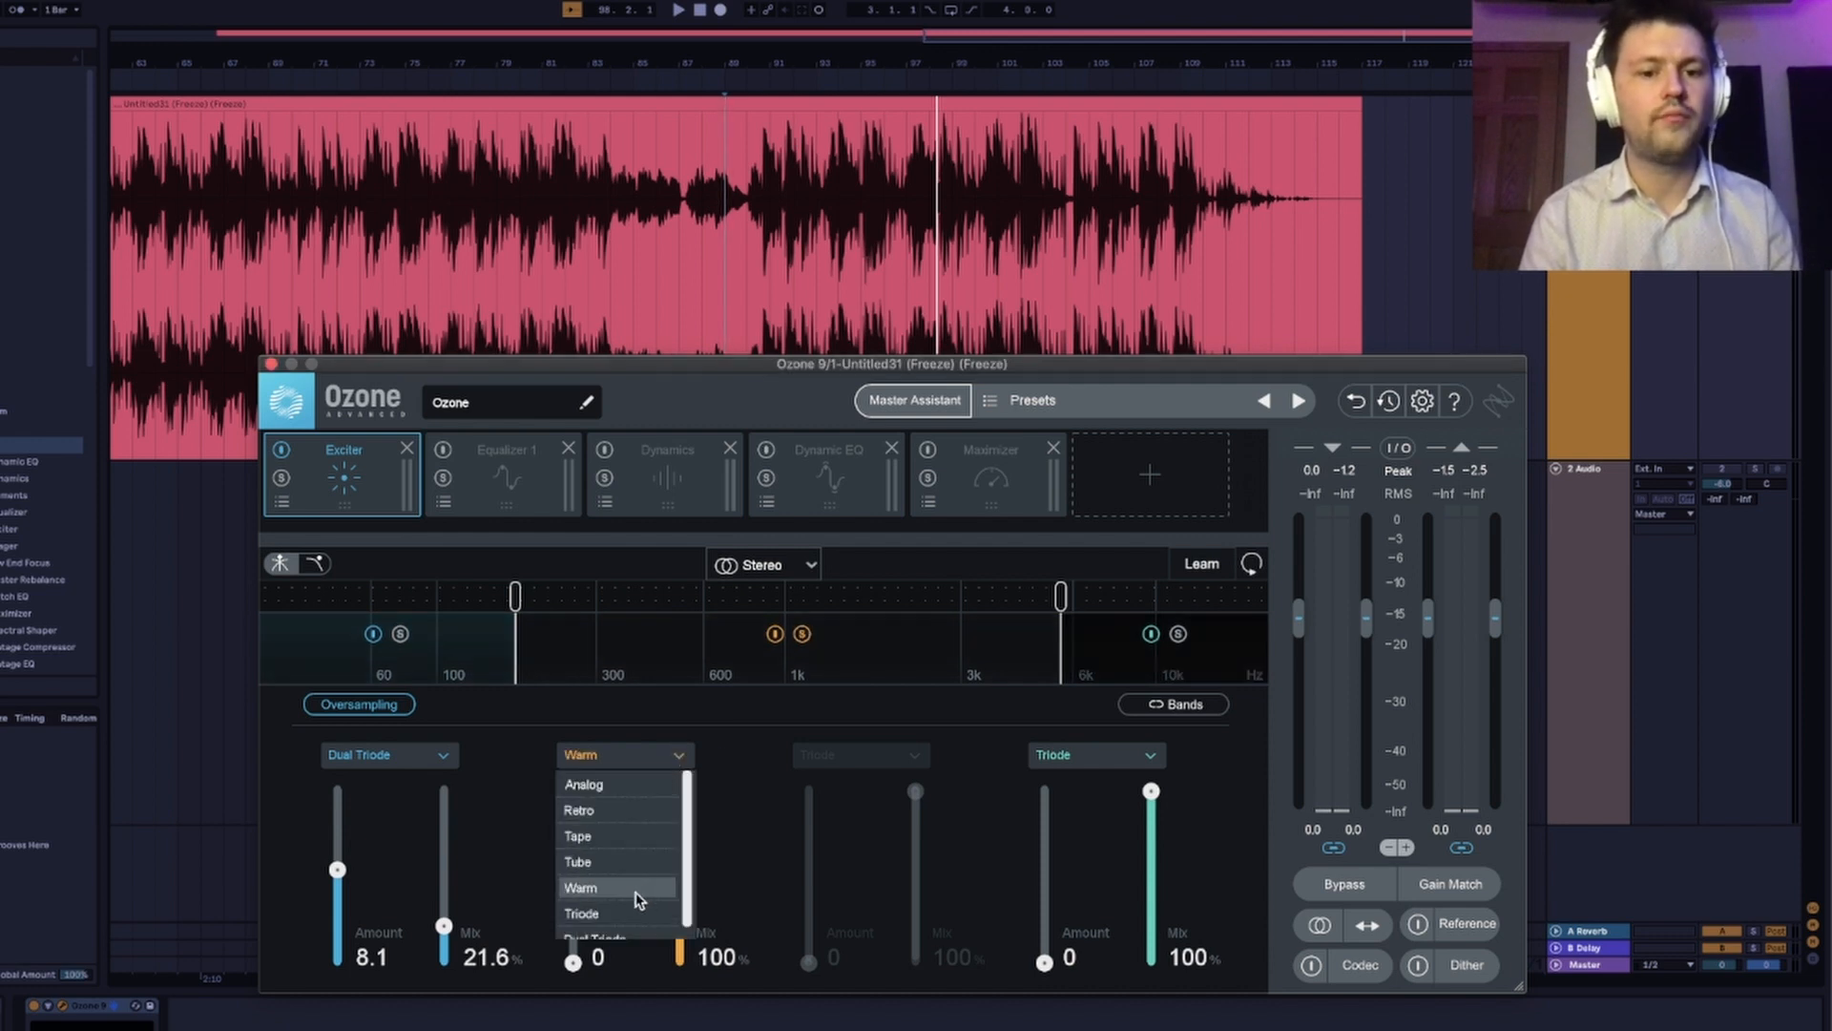
pyautogui.click(580, 887)
pyautogui.press('space')
pyautogui.moveTo(571, 964); pyautogui.dragTo(584, 851)
pyautogui.moveTo(680, 791); pyautogui.dragTo(679, 934)
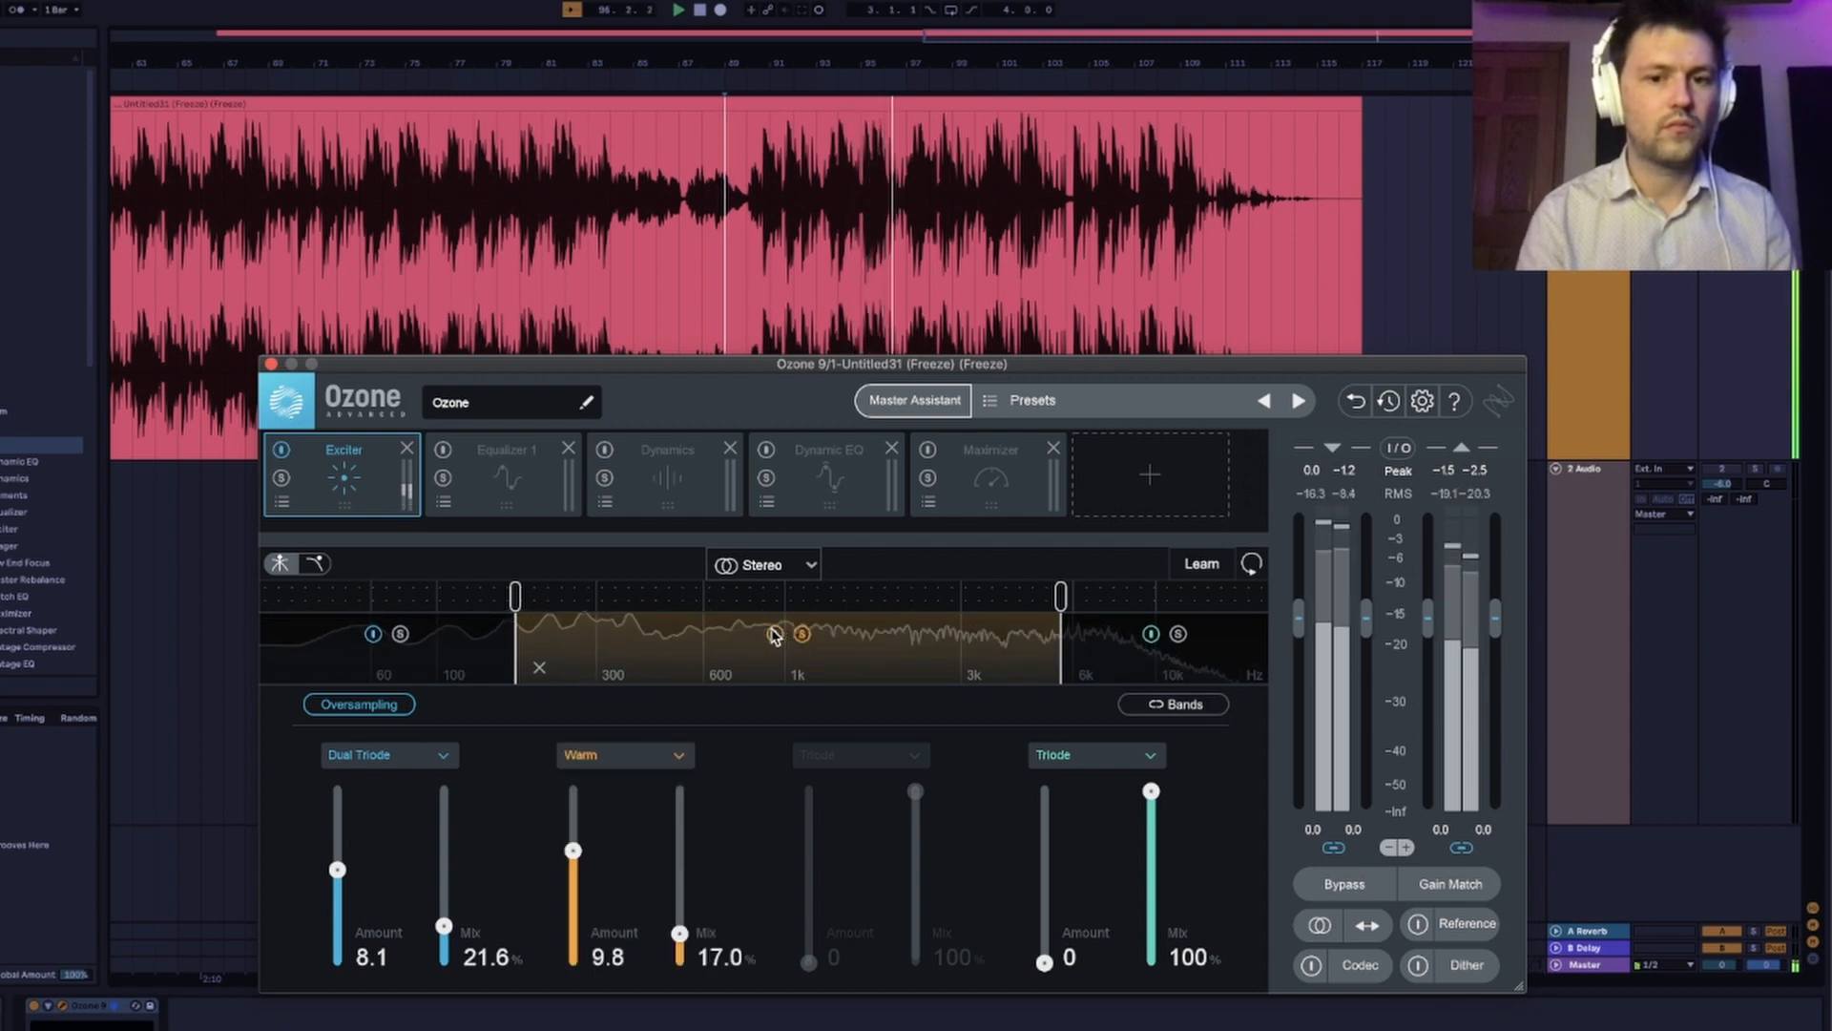
pyautogui.press('space')
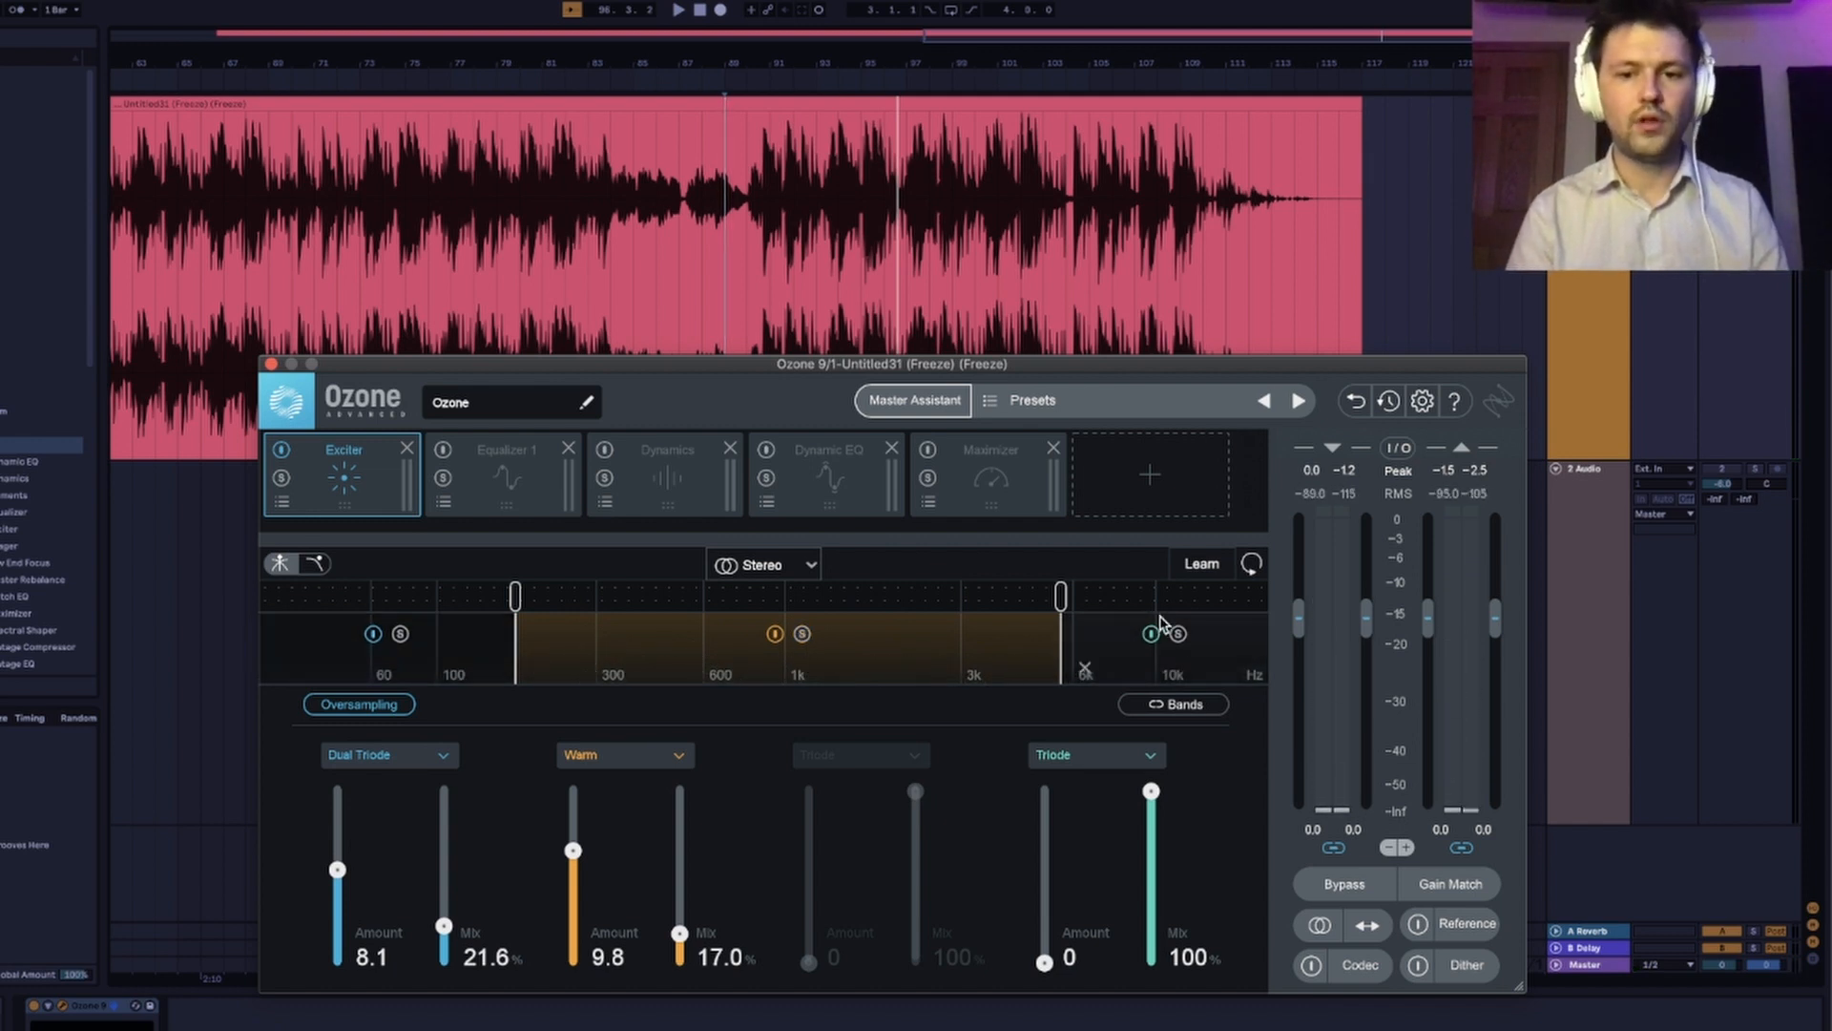
# Set the Exciter's high band to Retro with an amount of 5.8 and a mix of 11.1% while listening to it.
pyautogui.click(1114, 756)
pyautogui.click(1052, 810)
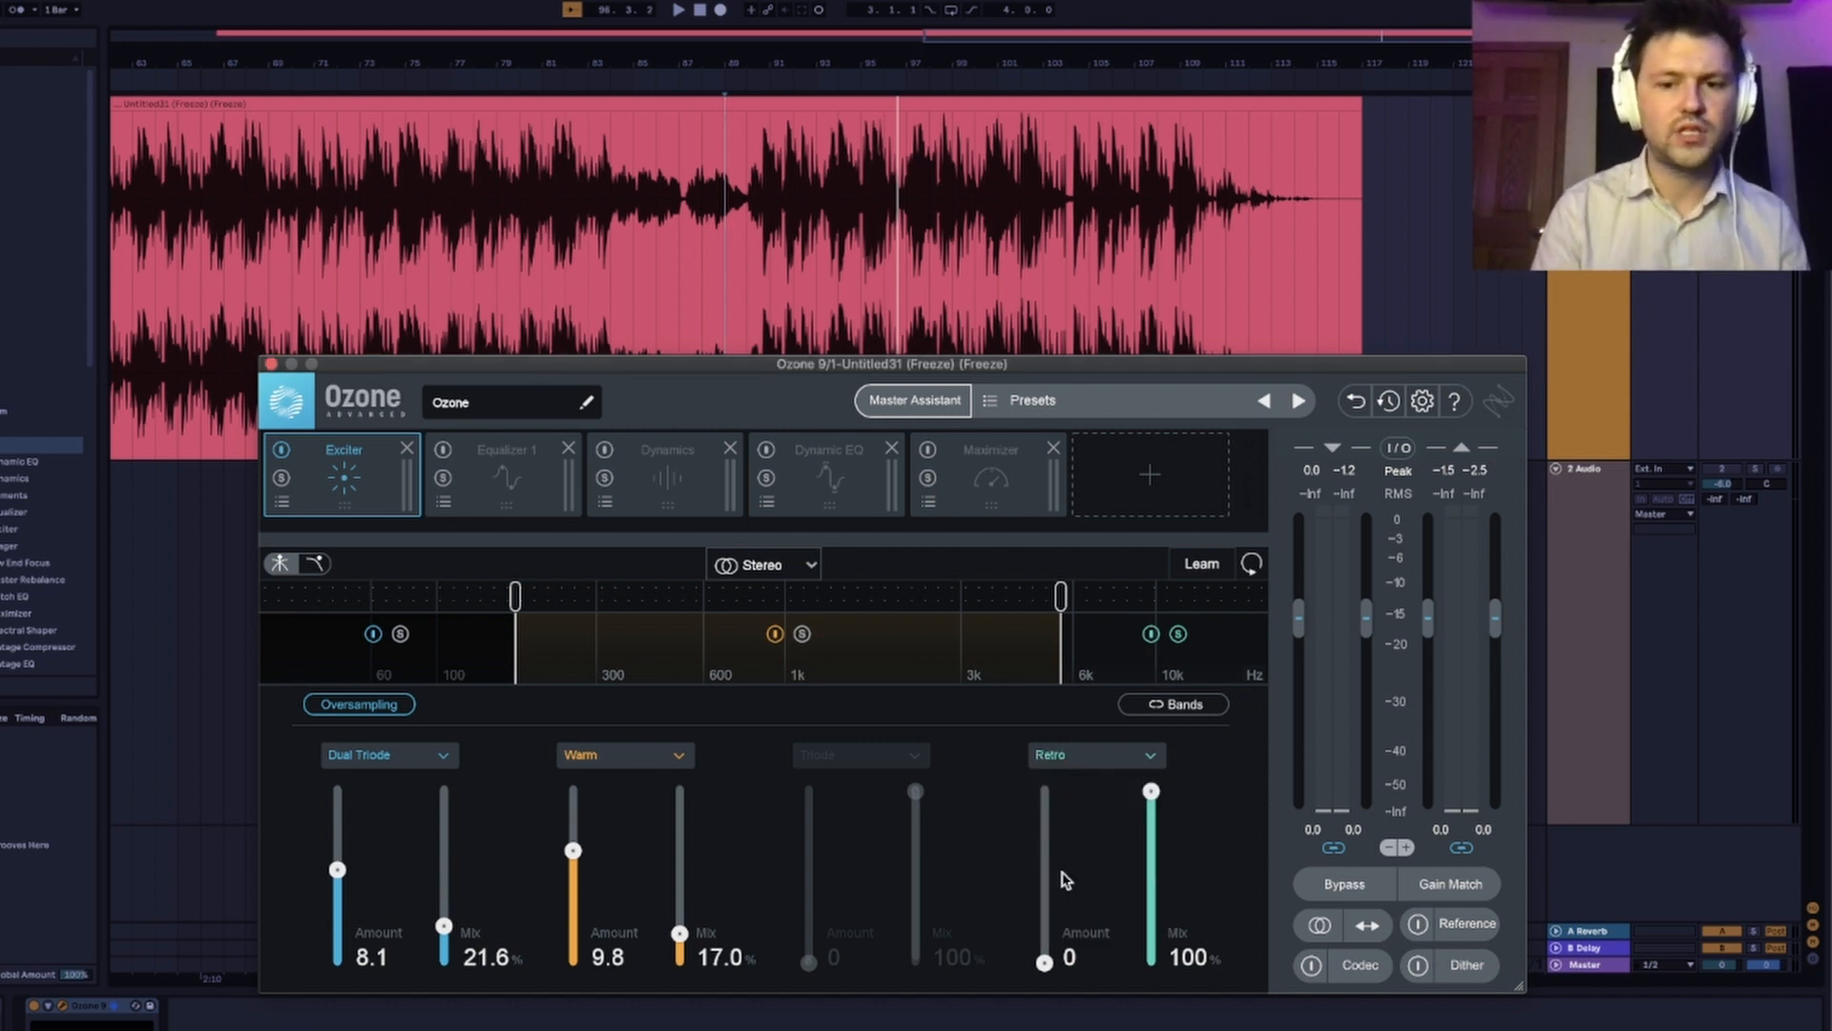
pyautogui.press('space')
pyautogui.moveTo(1044, 961); pyautogui.dragTo(1046, 890)
pyautogui.moveTo(1153, 797); pyautogui.dragTo(1157, 943)
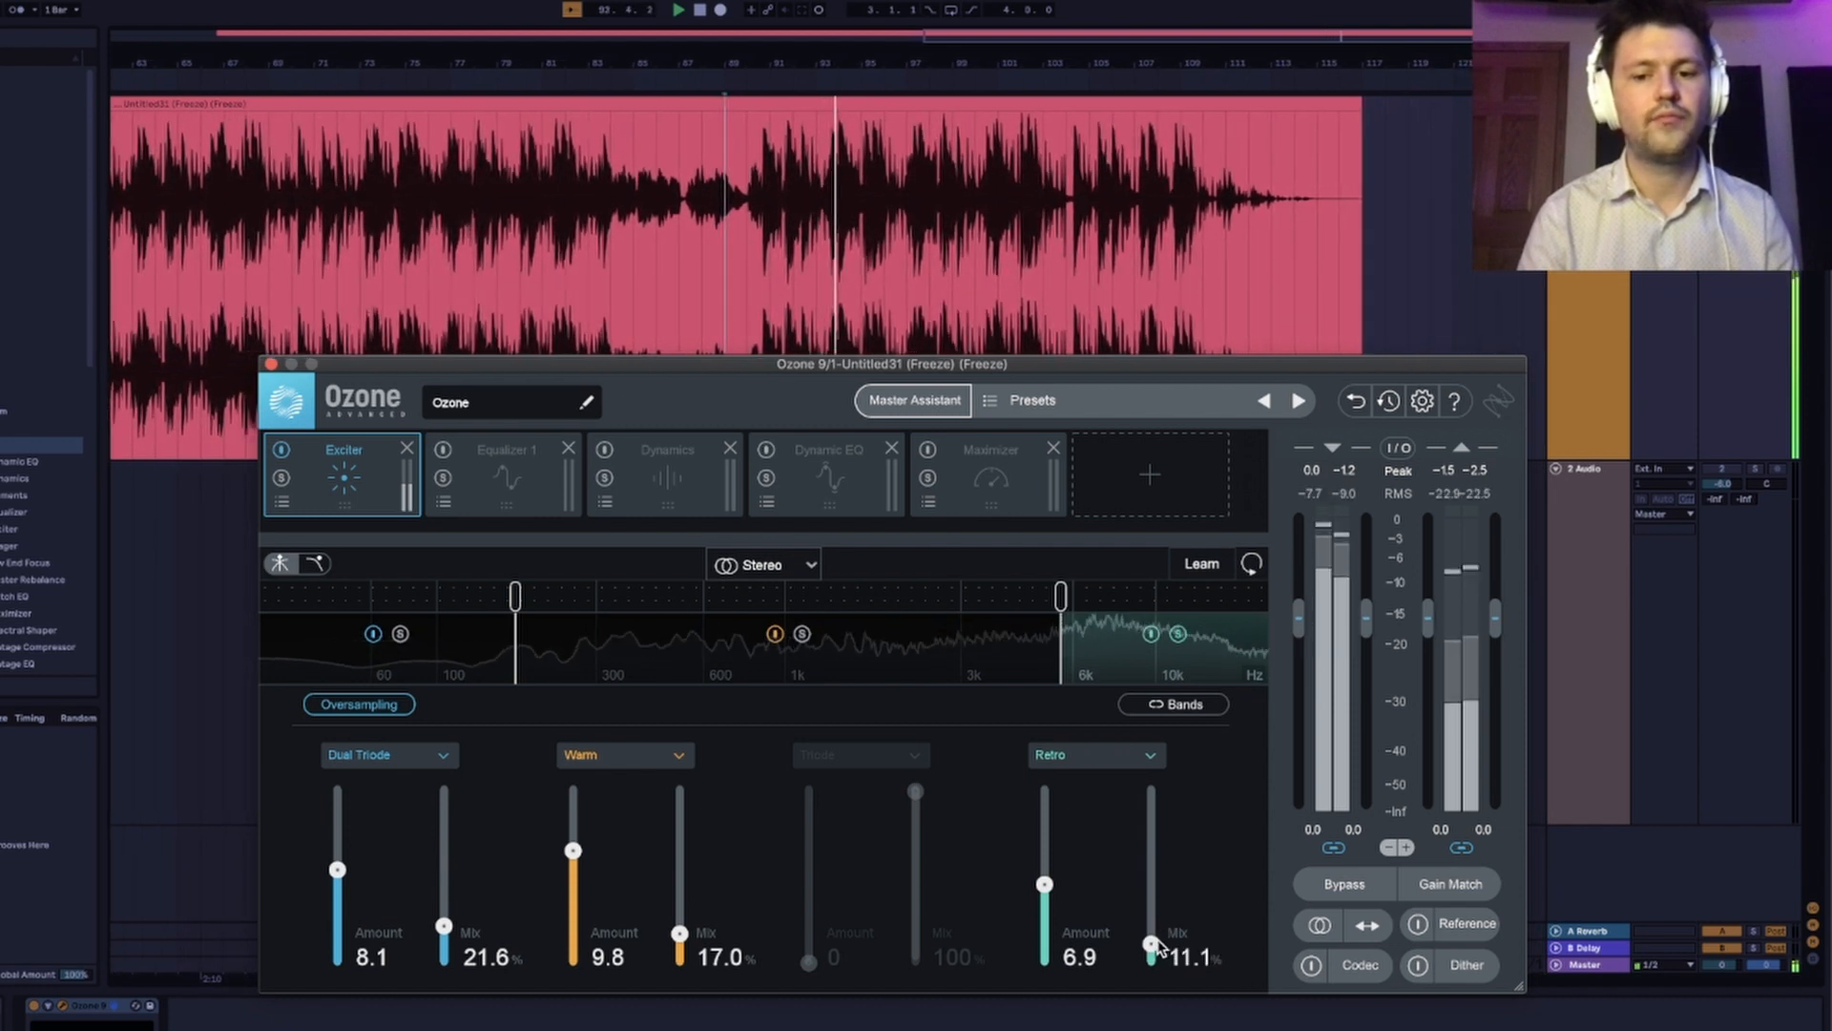
pyautogui.moveTo(1045, 884); pyautogui.dragTo(1046, 897)
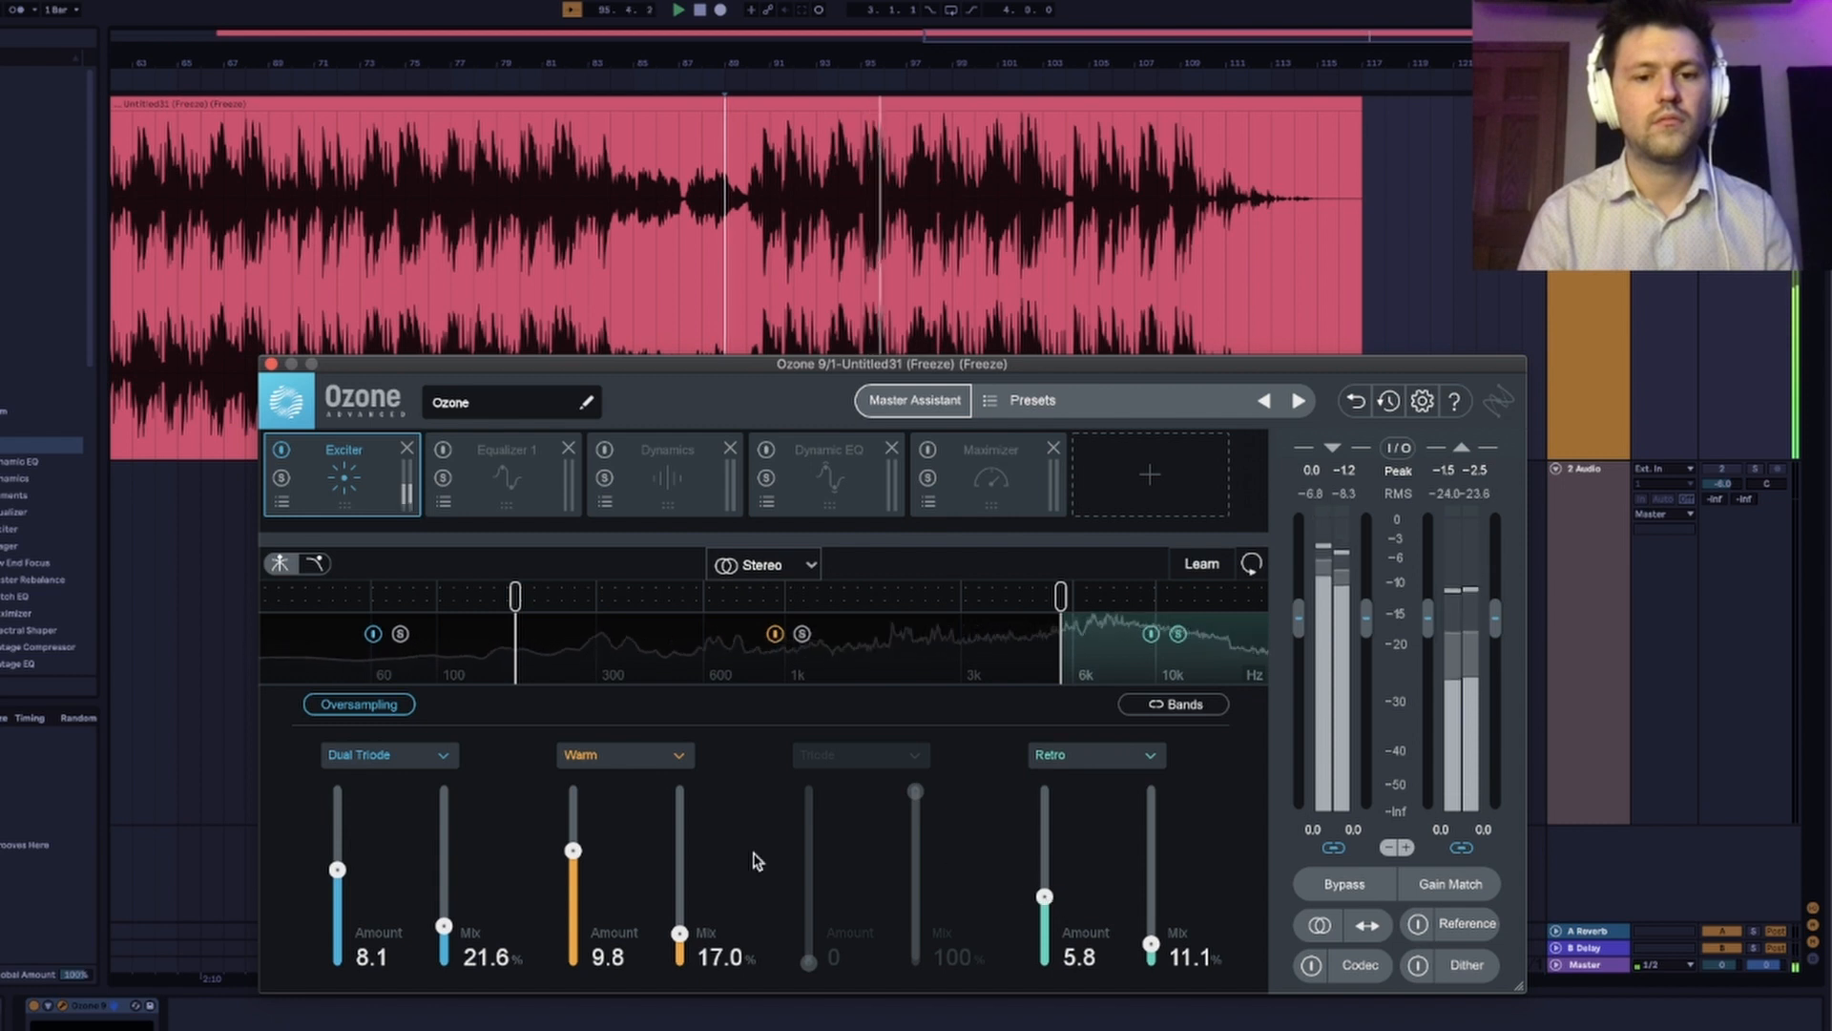
# Lower the Exciter's middle band amount to 8.5 while comparing it soloed and with all bands, and stop playback.
pyautogui.moveTo(575, 848); pyautogui.dragTo(576, 860)
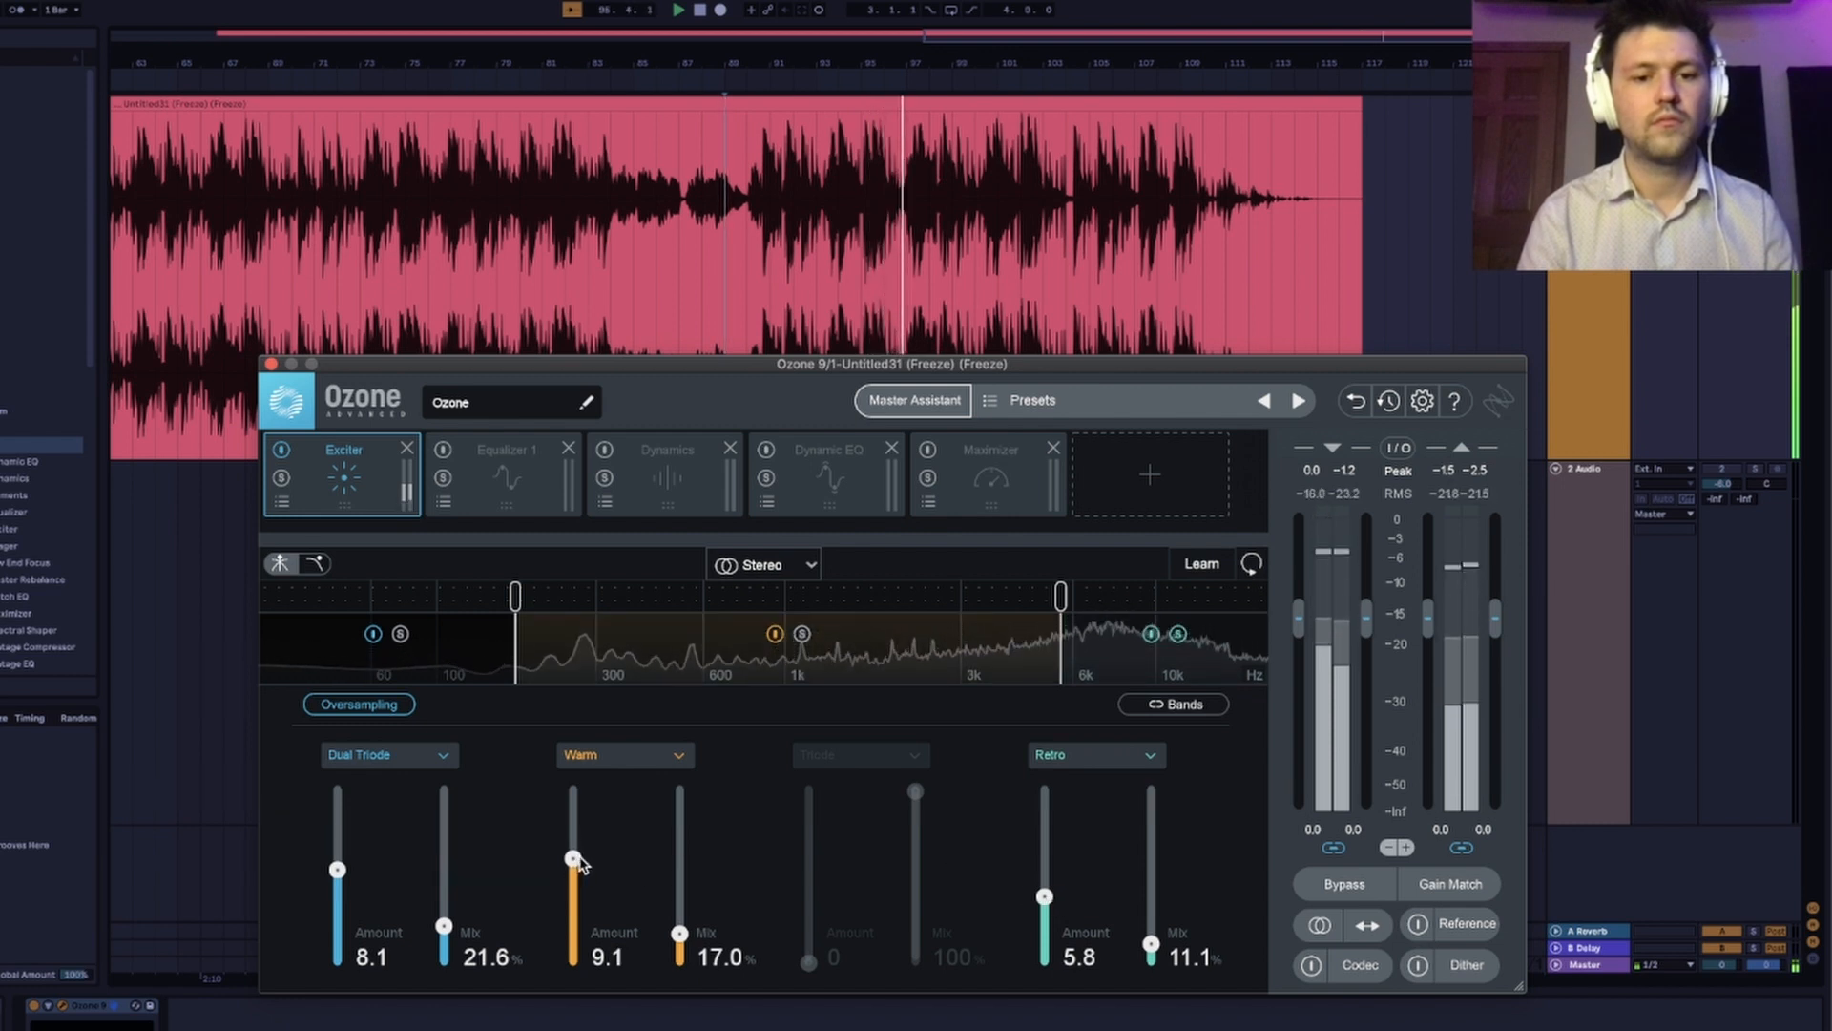
pyautogui.click(802, 633)
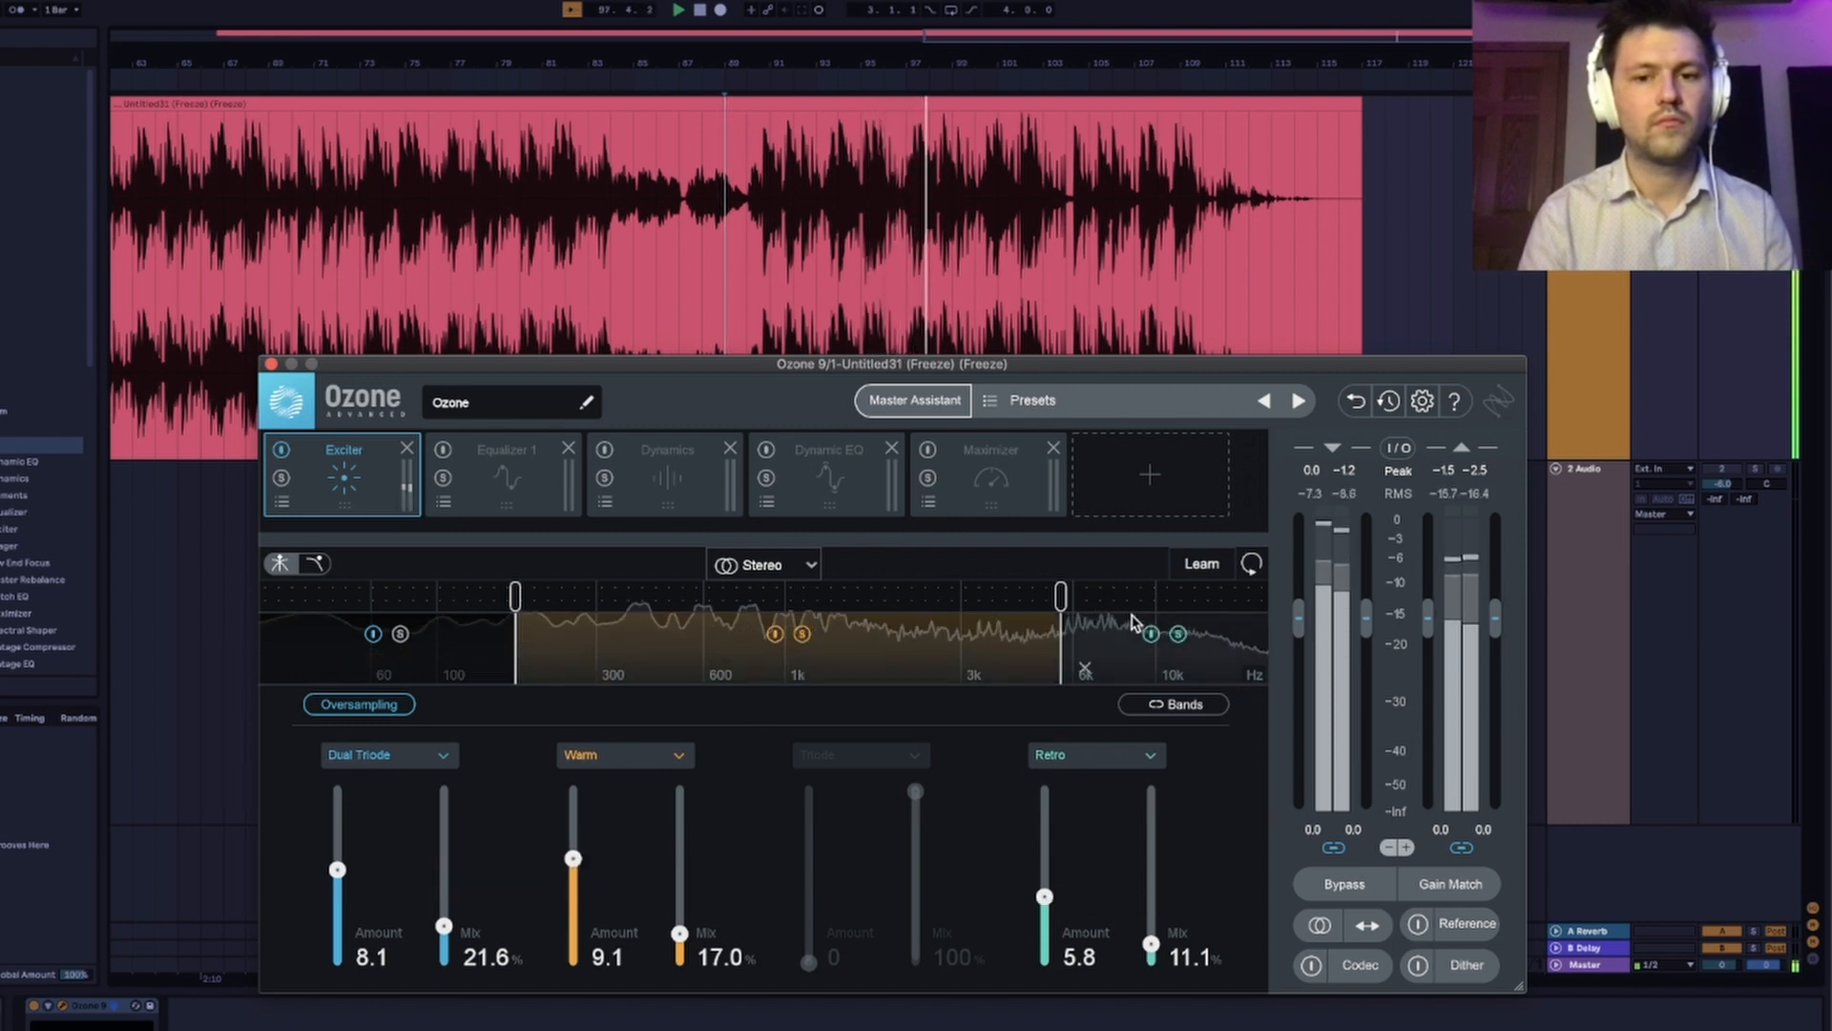
pyautogui.click(802, 633)
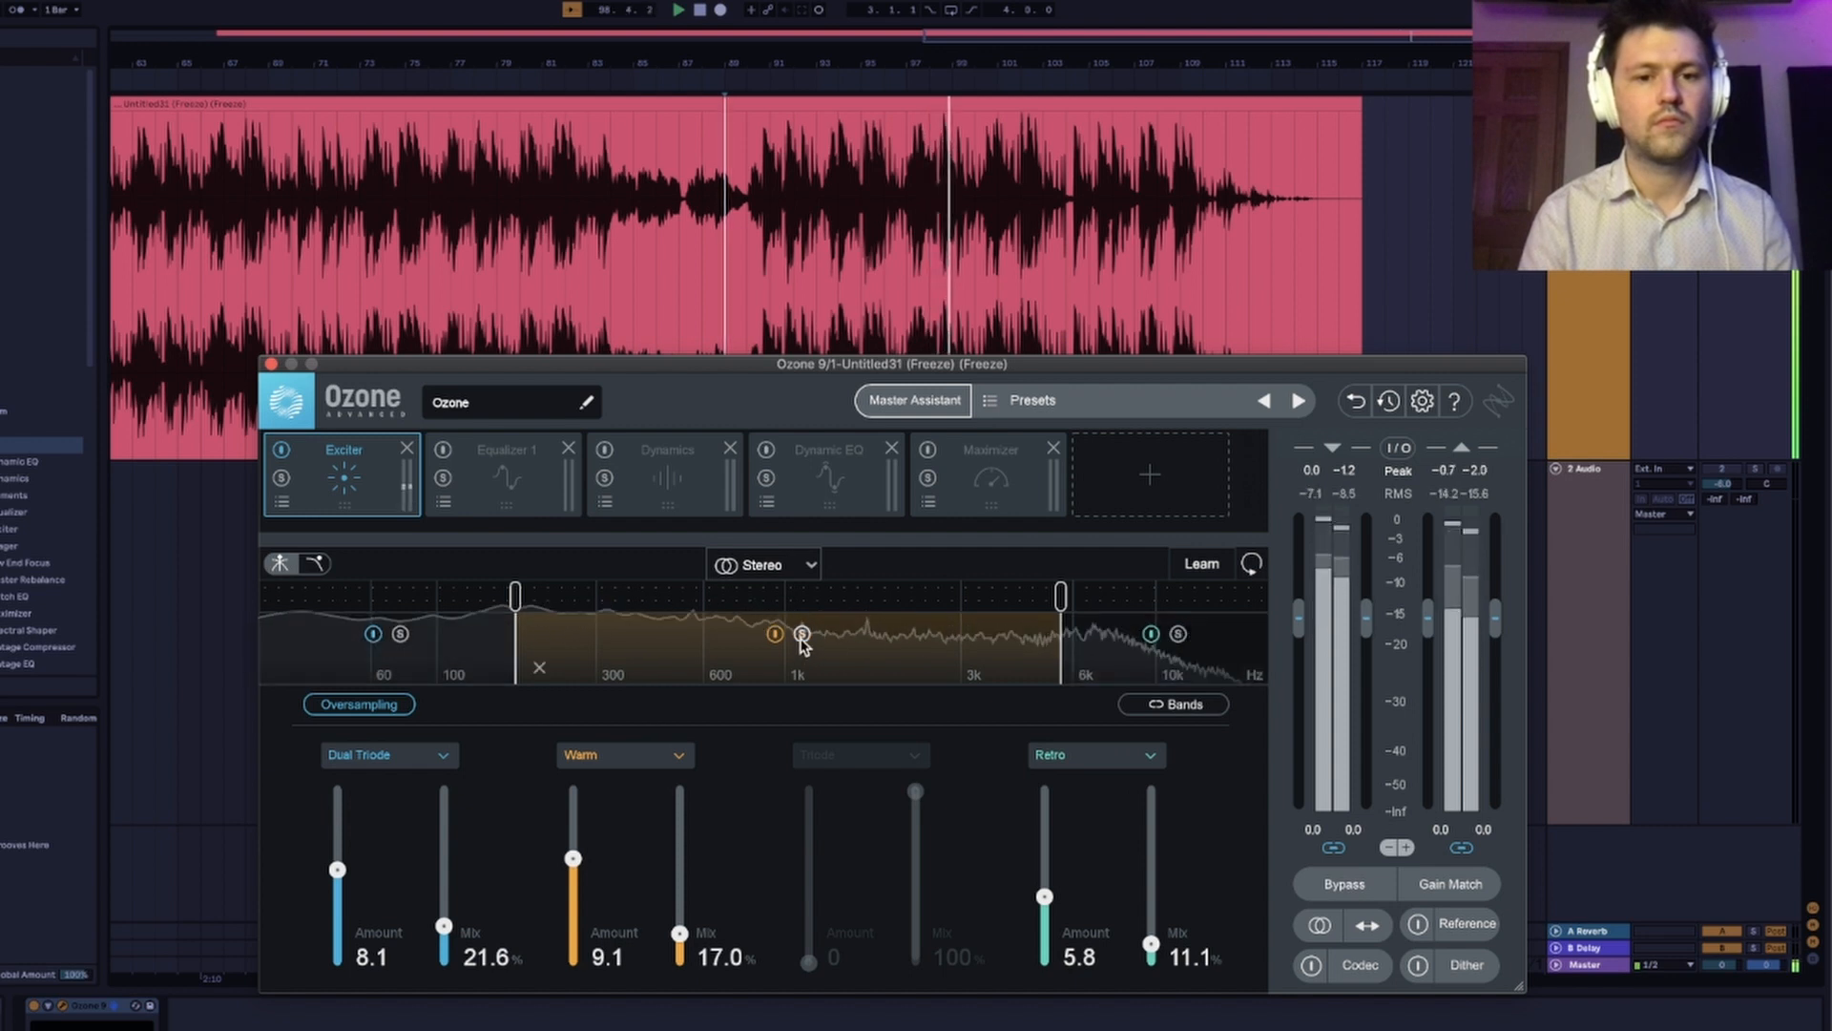
pyautogui.moveTo(573, 858)
pyautogui.mouseDown()
pyautogui.moveTo(573, 842)
pyautogui.moveTo(575, 859)
pyautogui.mouseUp()
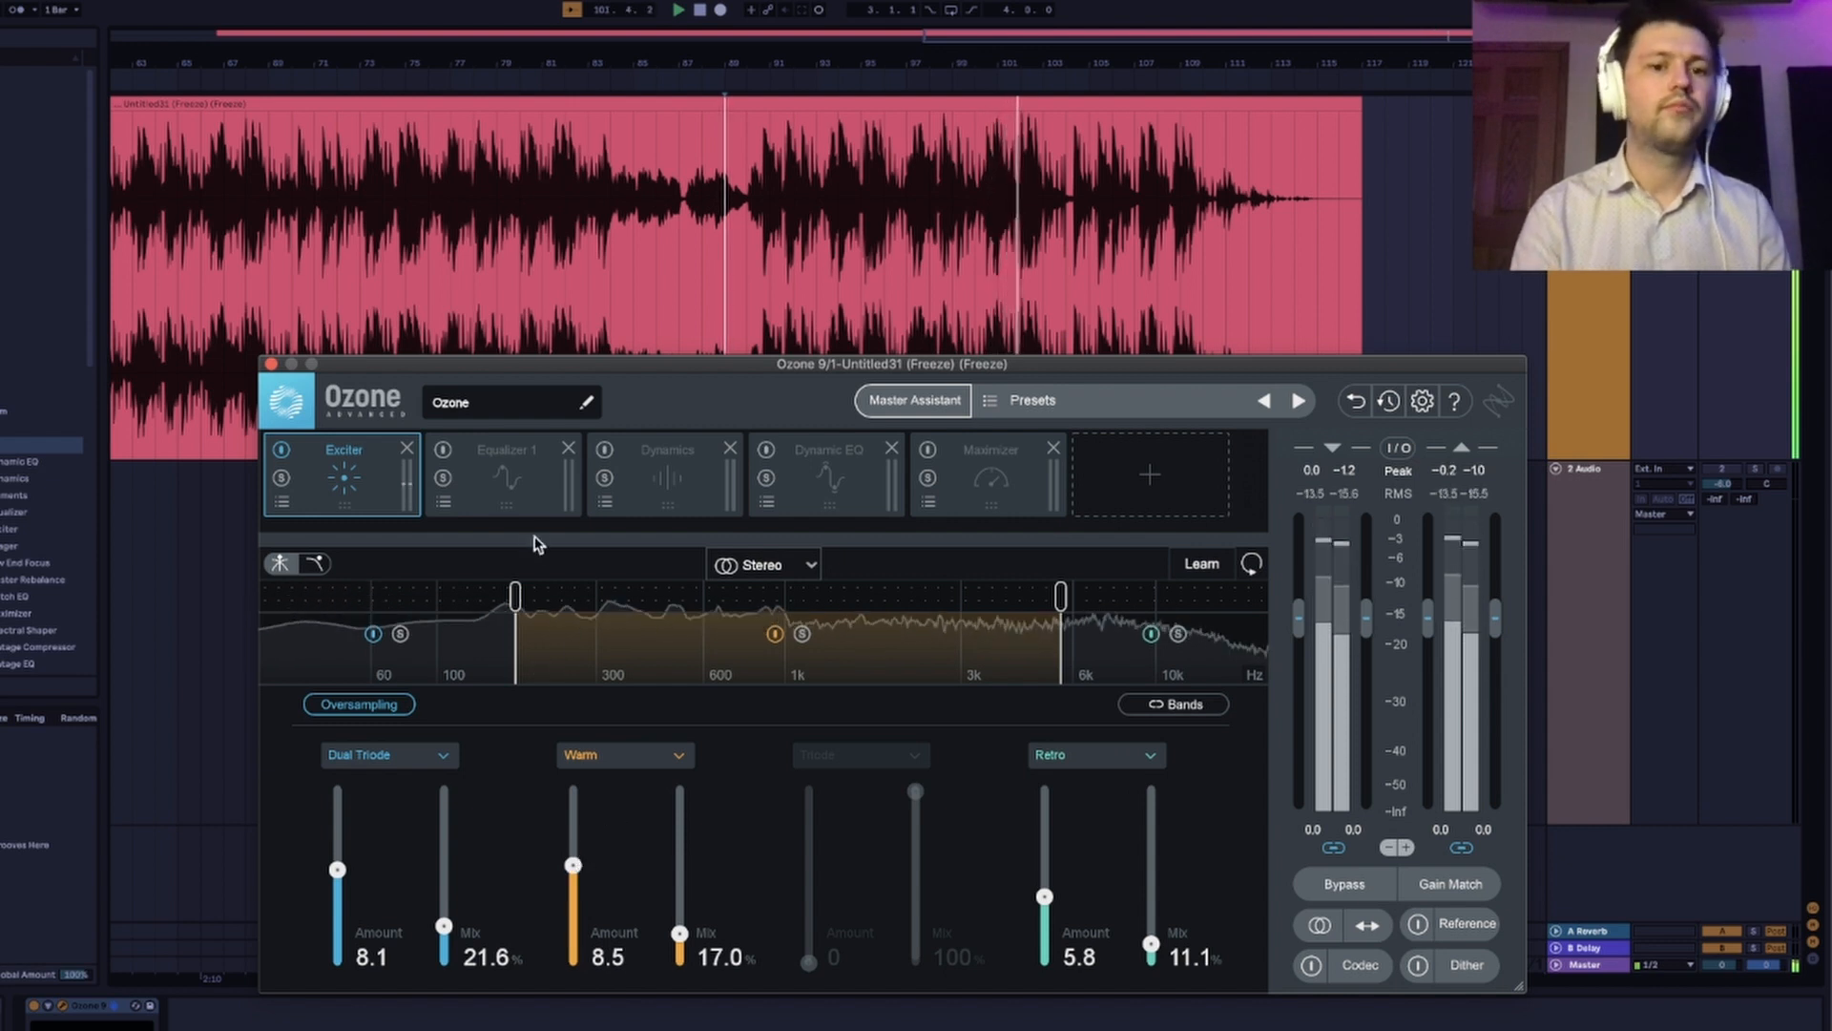
pyautogui.press('space')
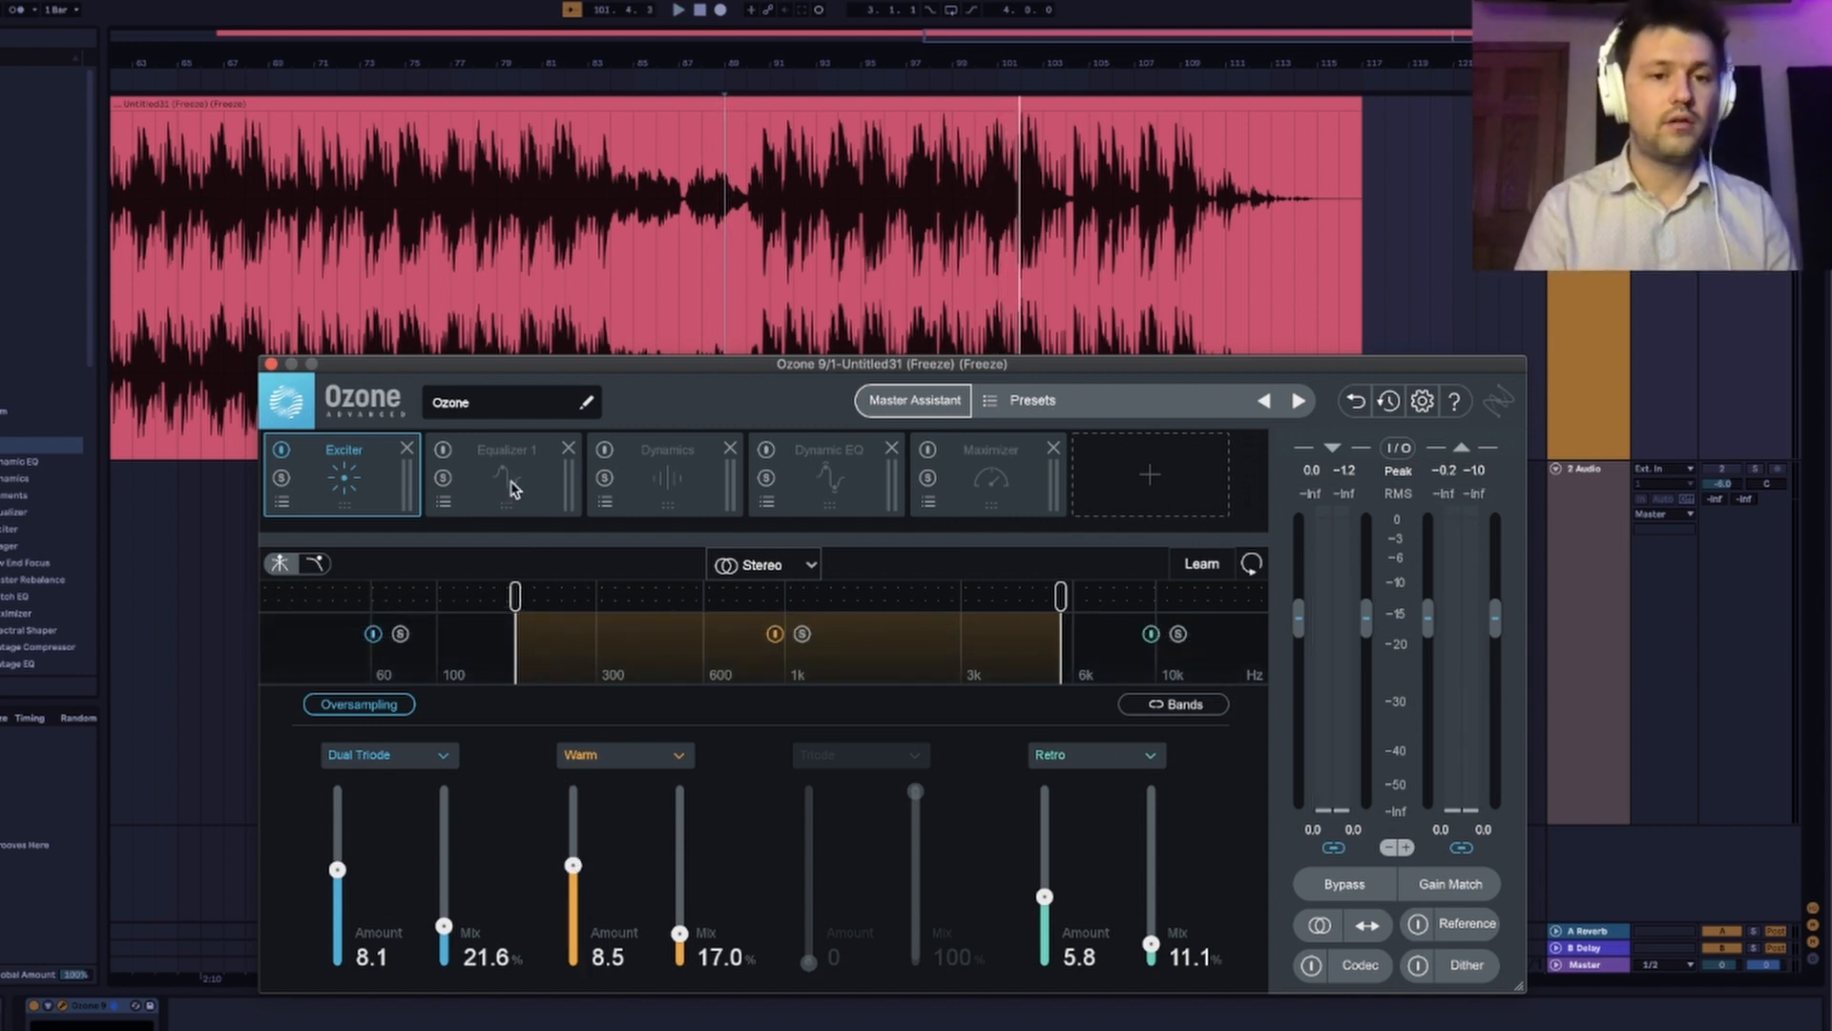
# In Equalizer 1, set band 2 to 3033 Hz and 0.9 dB, band 3 to about -1.5 dB, and the high shelf to 13850 Hz and 1.1 dB.
pyautogui.click(510, 484)
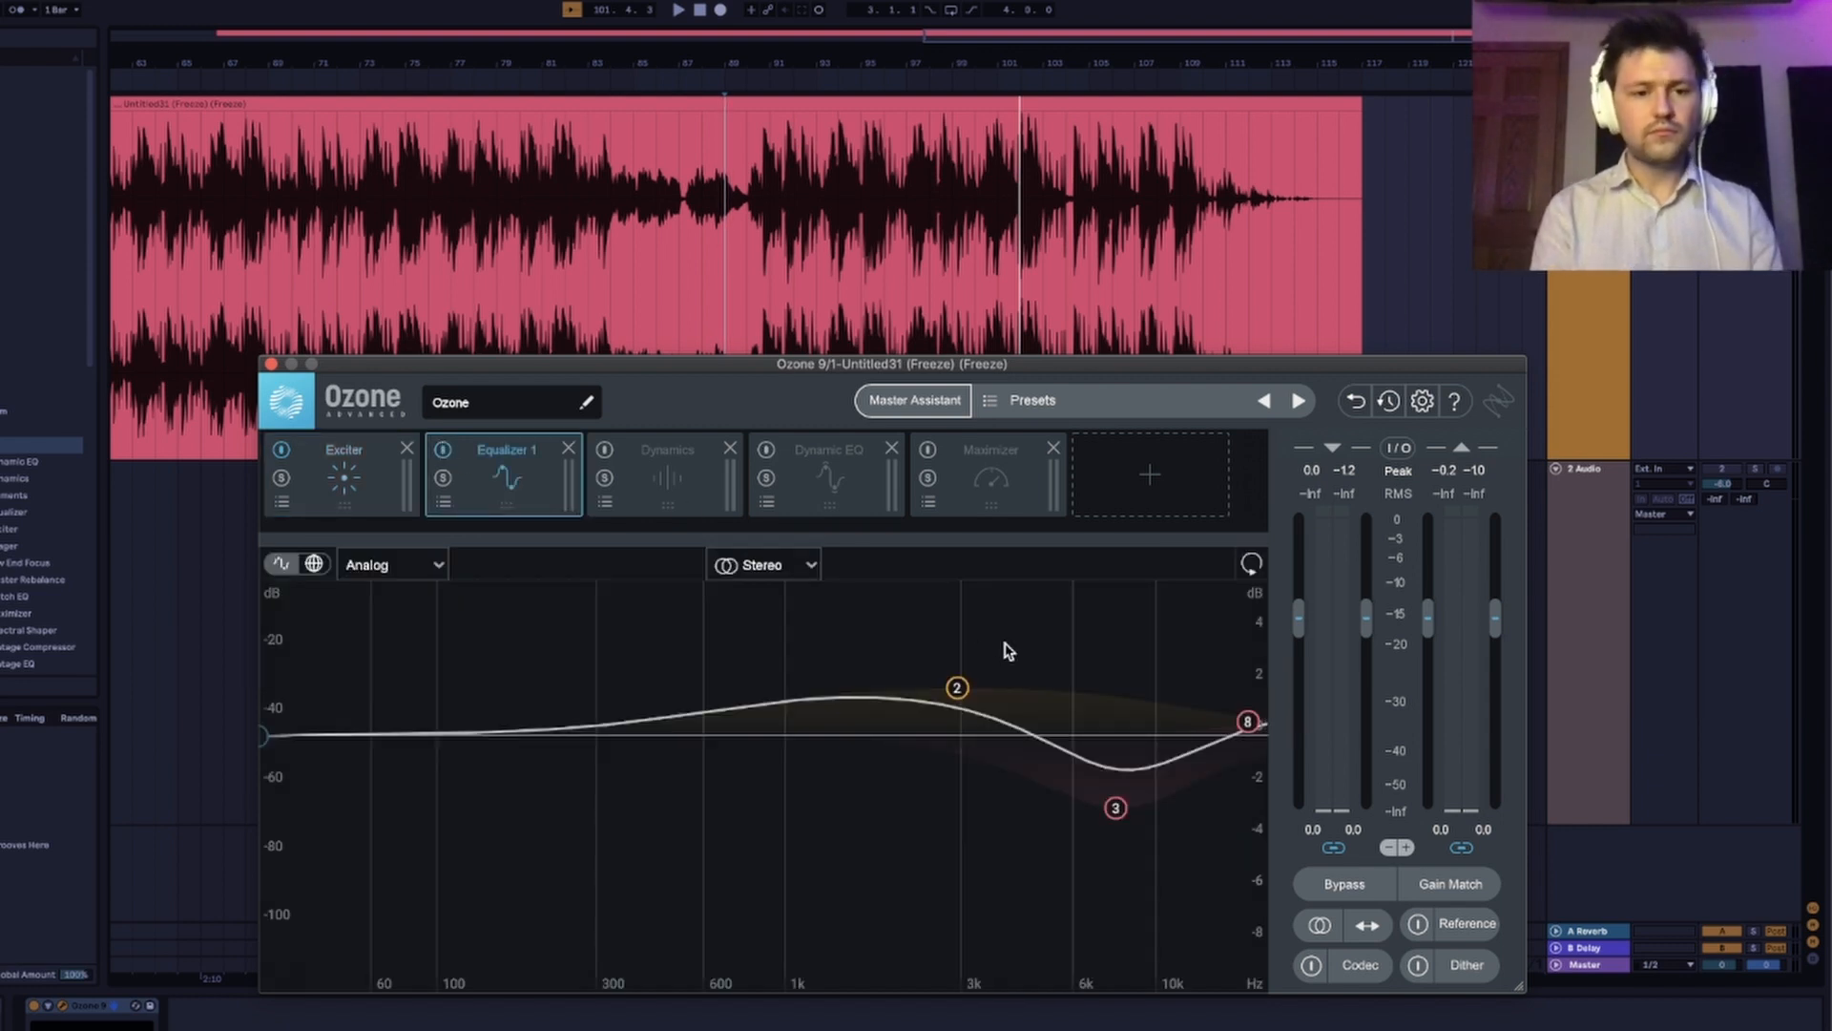
pyautogui.click(956, 686)
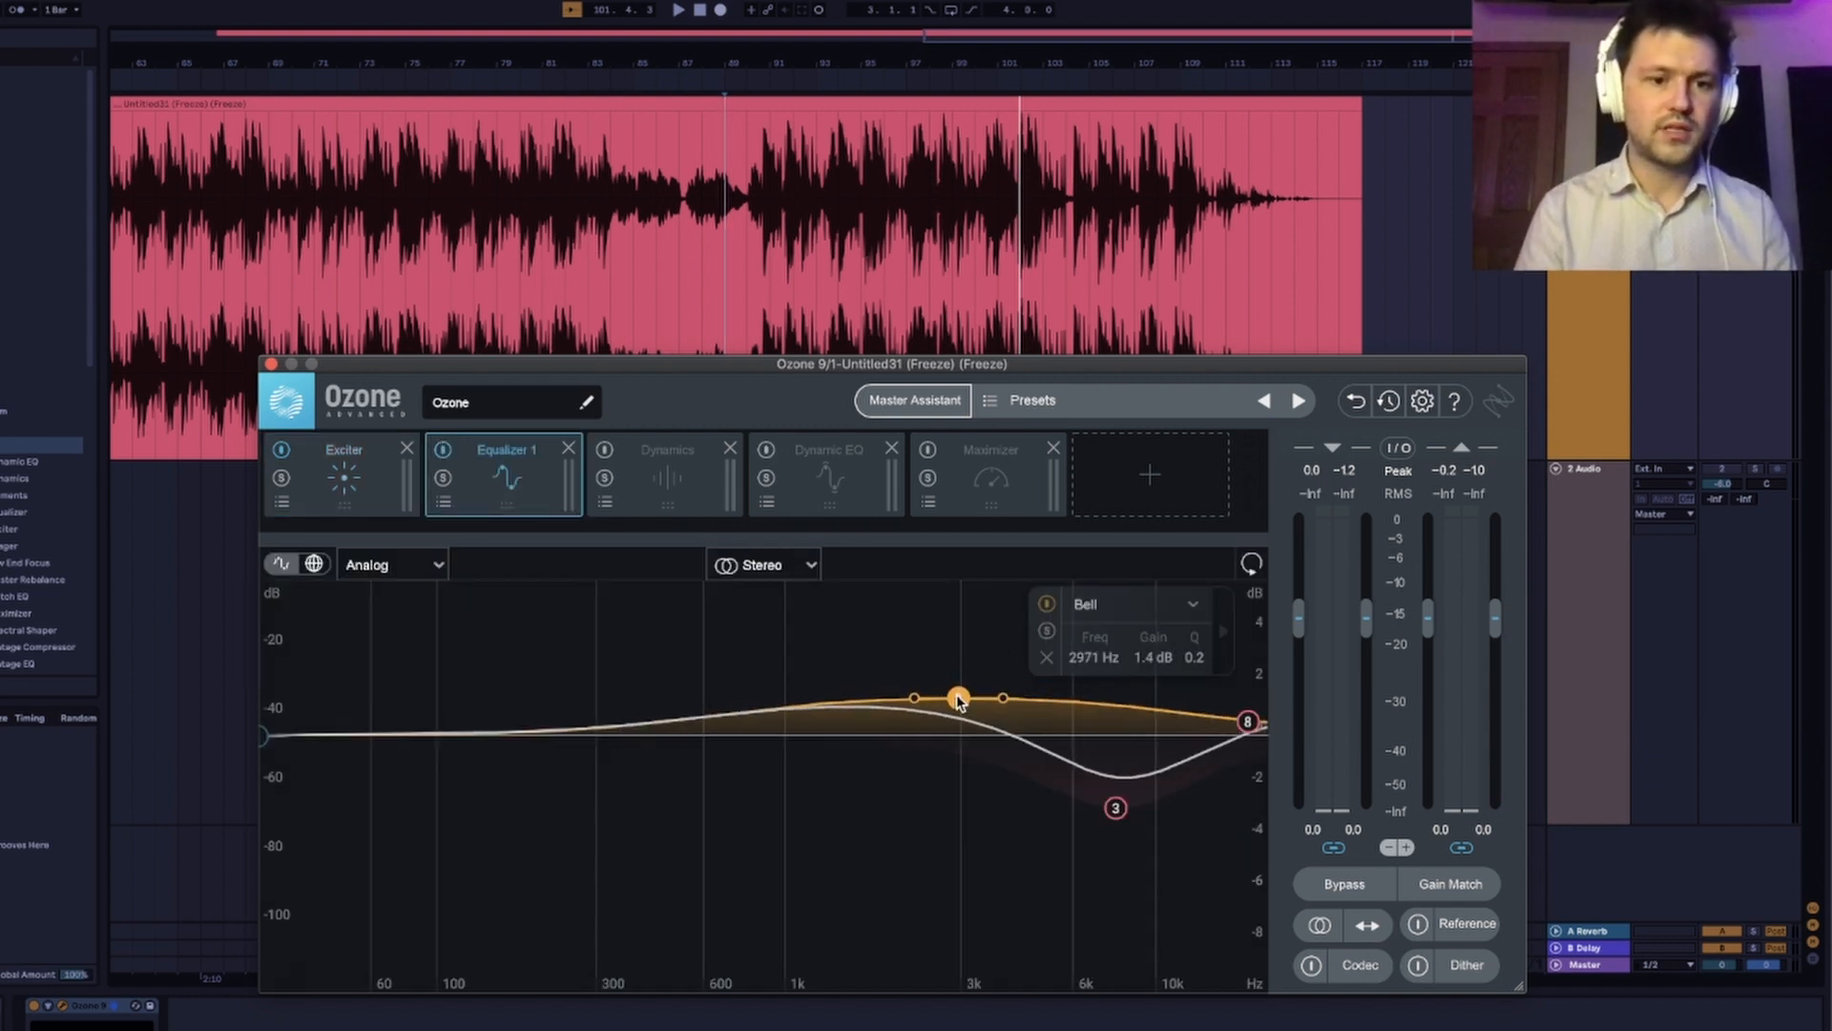
pyautogui.moveTo(959, 706); pyautogui.dragTo(961, 715)
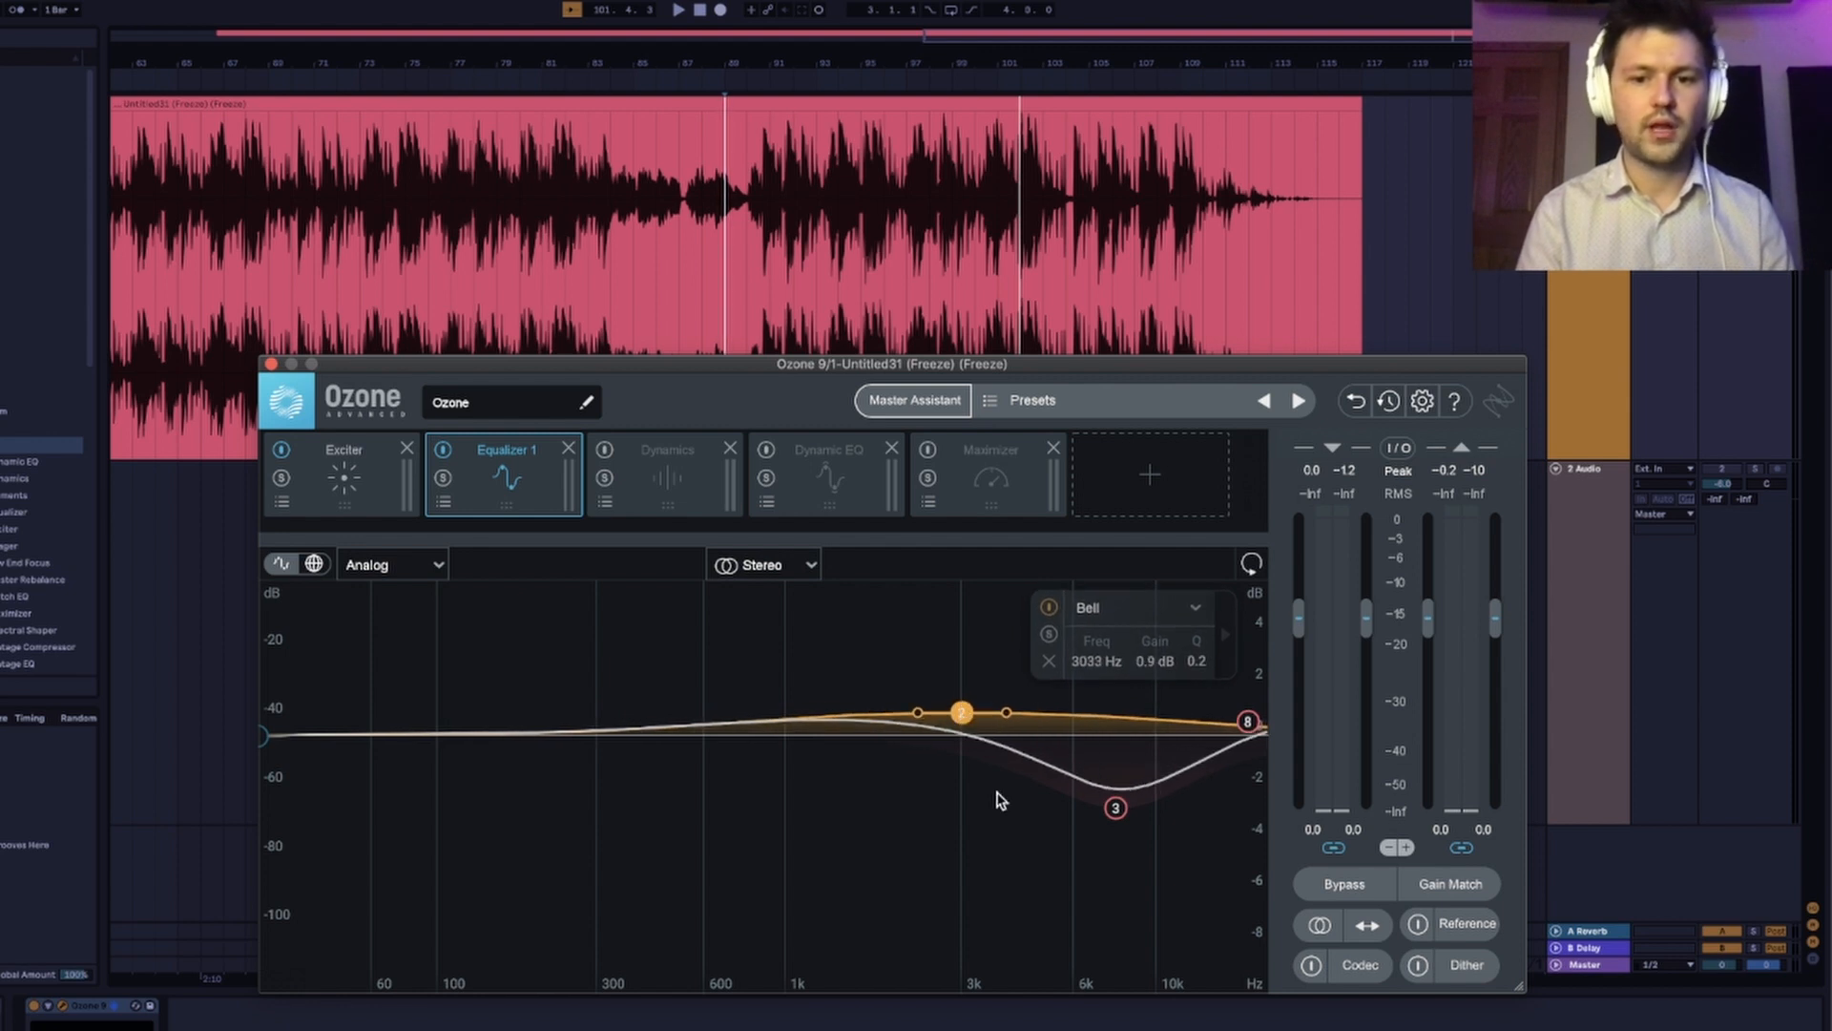
pyautogui.moveTo(1114, 818); pyautogui.dragTo(1117, 787)
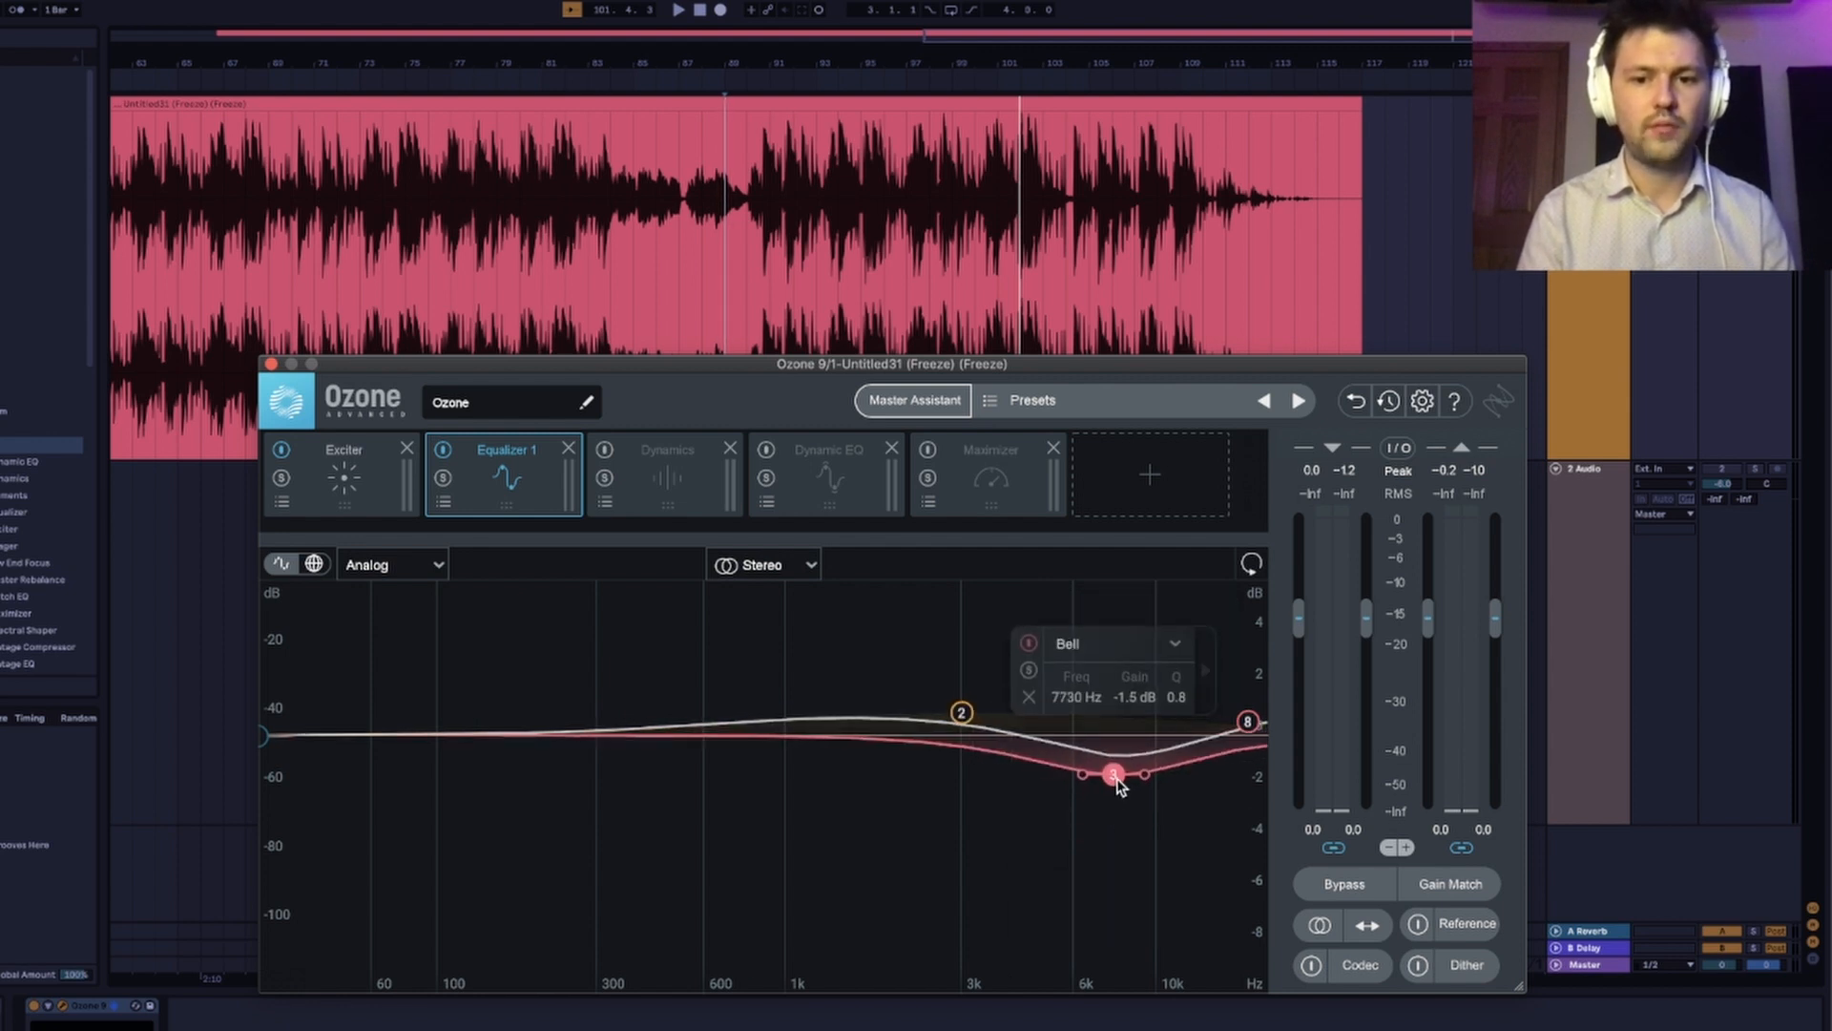
pyautogui.click(1246, 727)
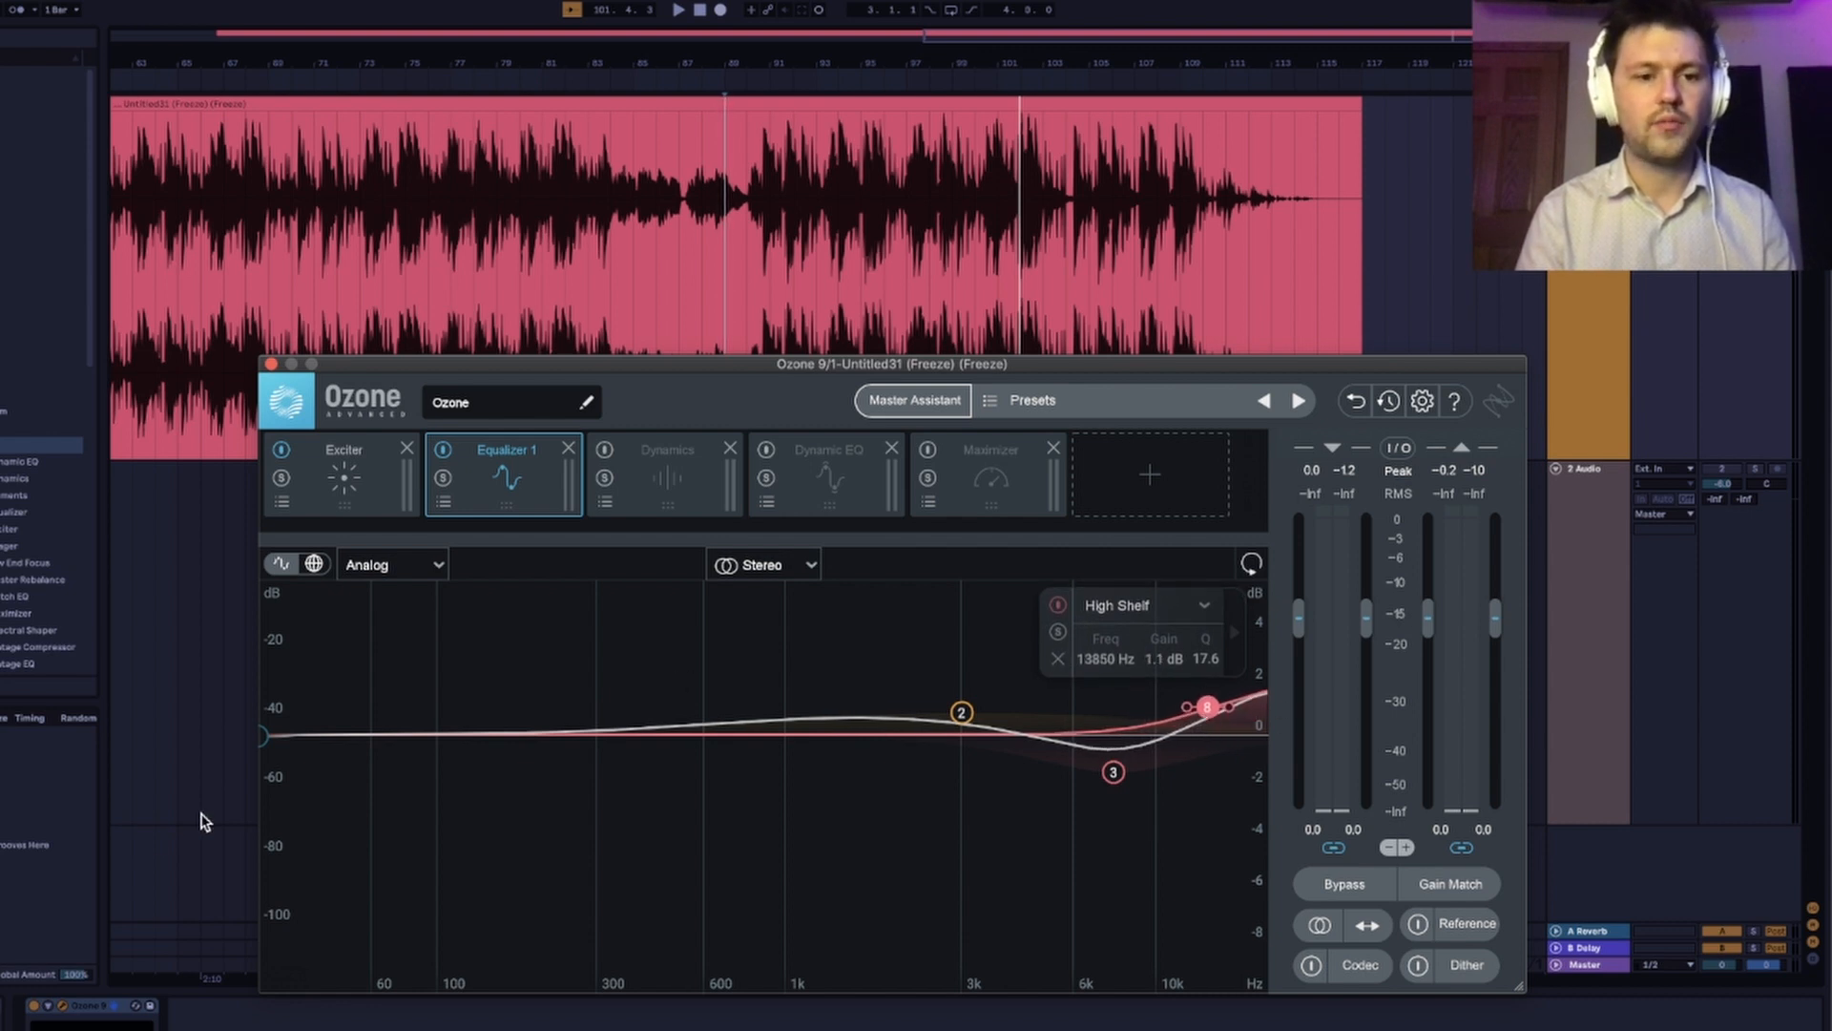
# Change Equalizer 1's lowest band from a low shelf to a Flat High-Pass filter at 20 Hz.
pyautogui.click(260, 740)
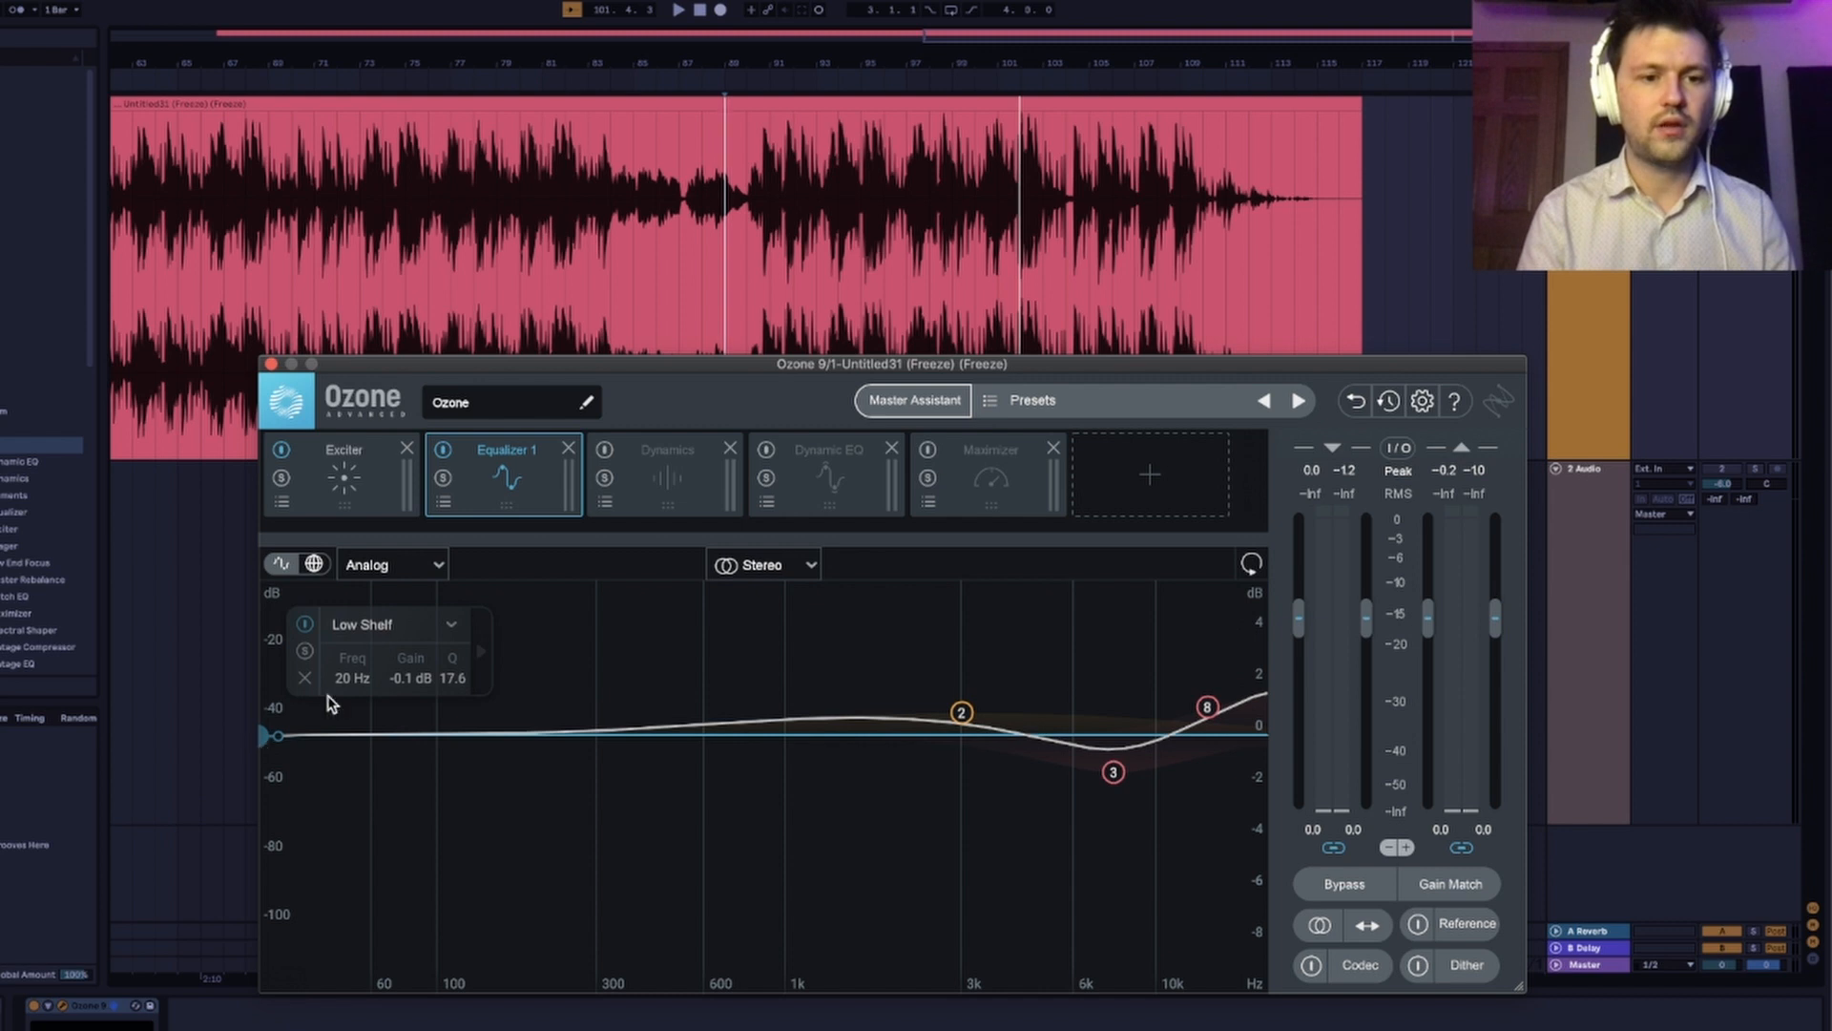
pyautogui.click(451, 625)
pyautogui.click(341, 756)
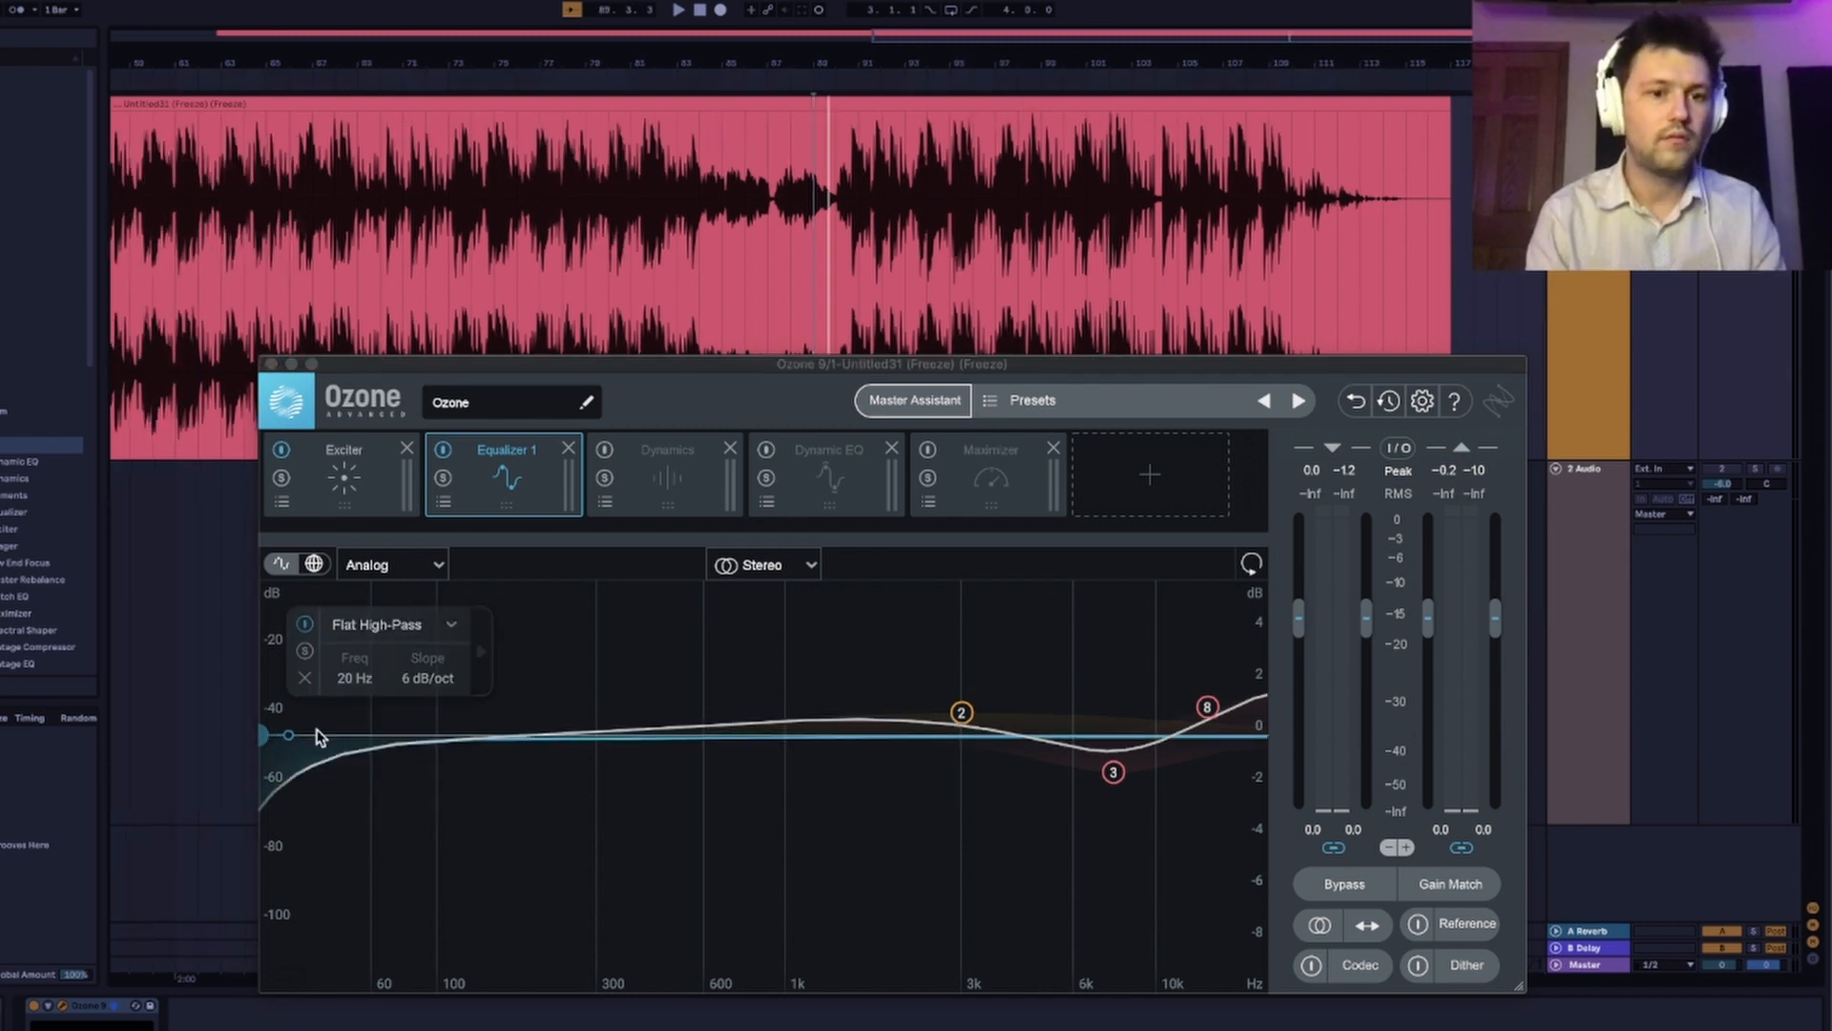
pyautogui.click(408, 626)
pyautogui.click(413, 791)
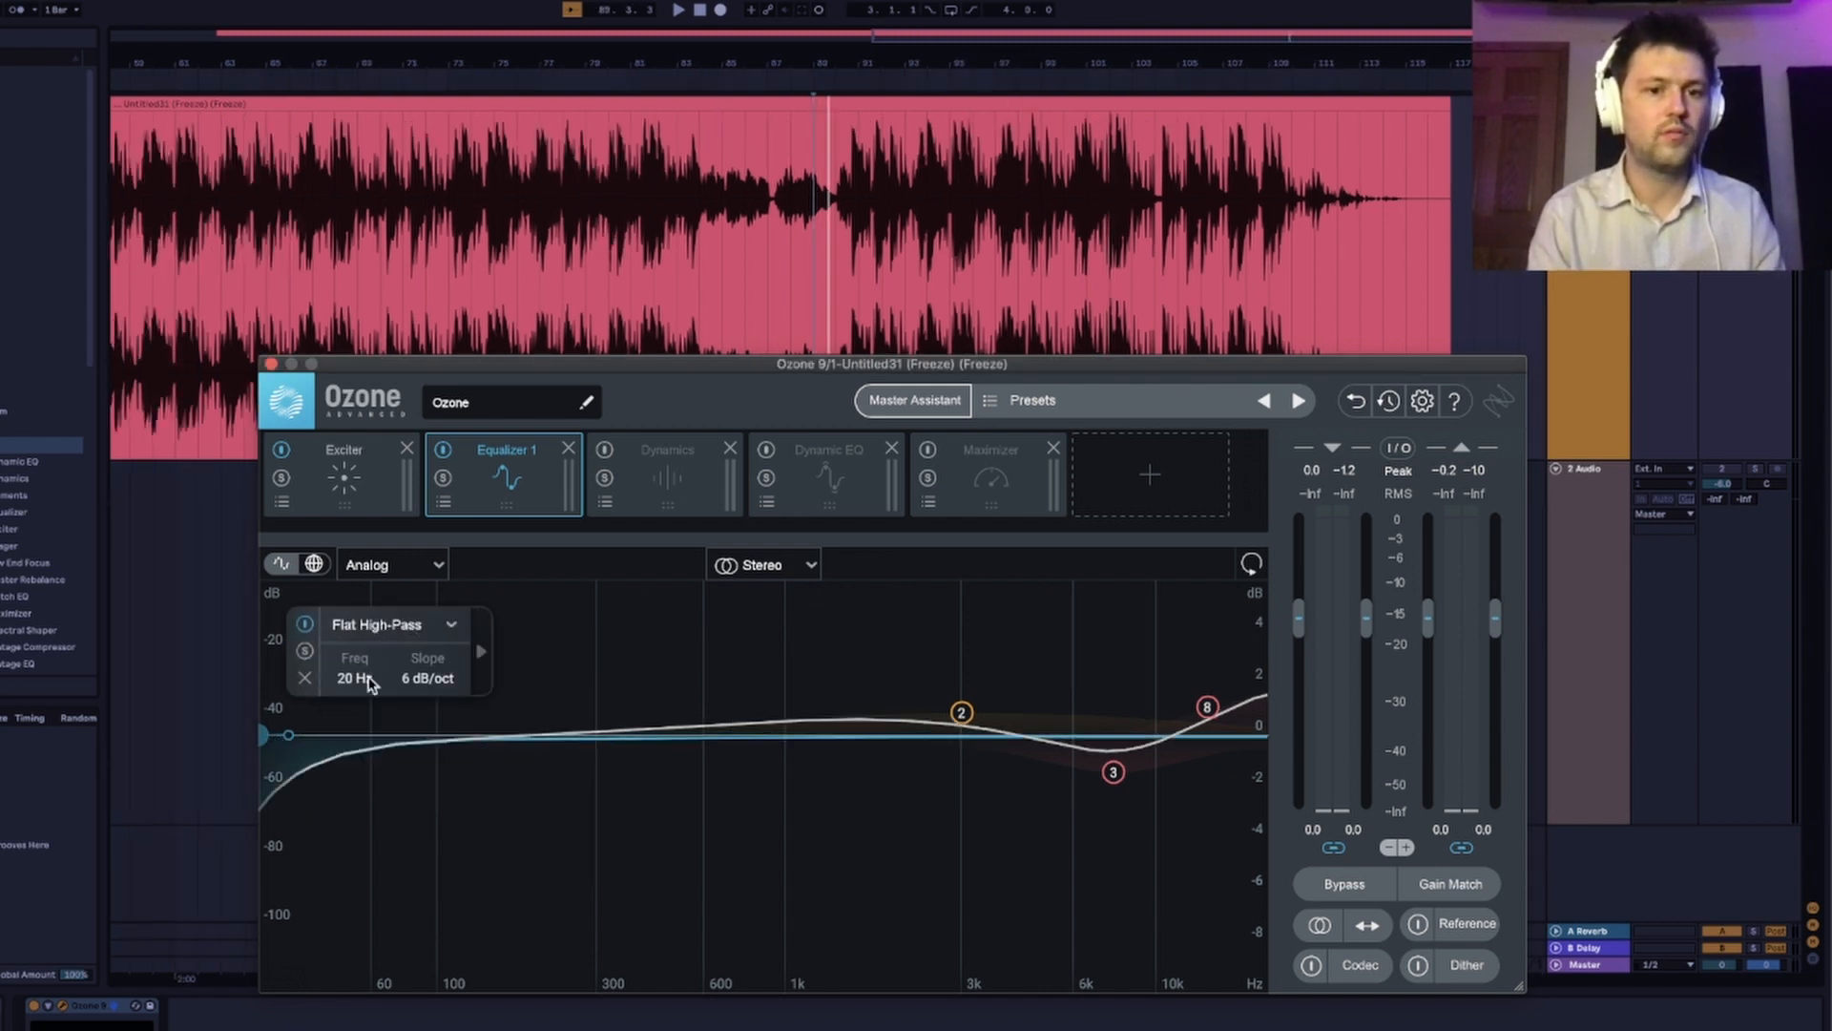
# Switch Equalizer 1 from Stereo to Mid/Side processing and display the Side channel for editing.
pyautogui.click(700, 637)
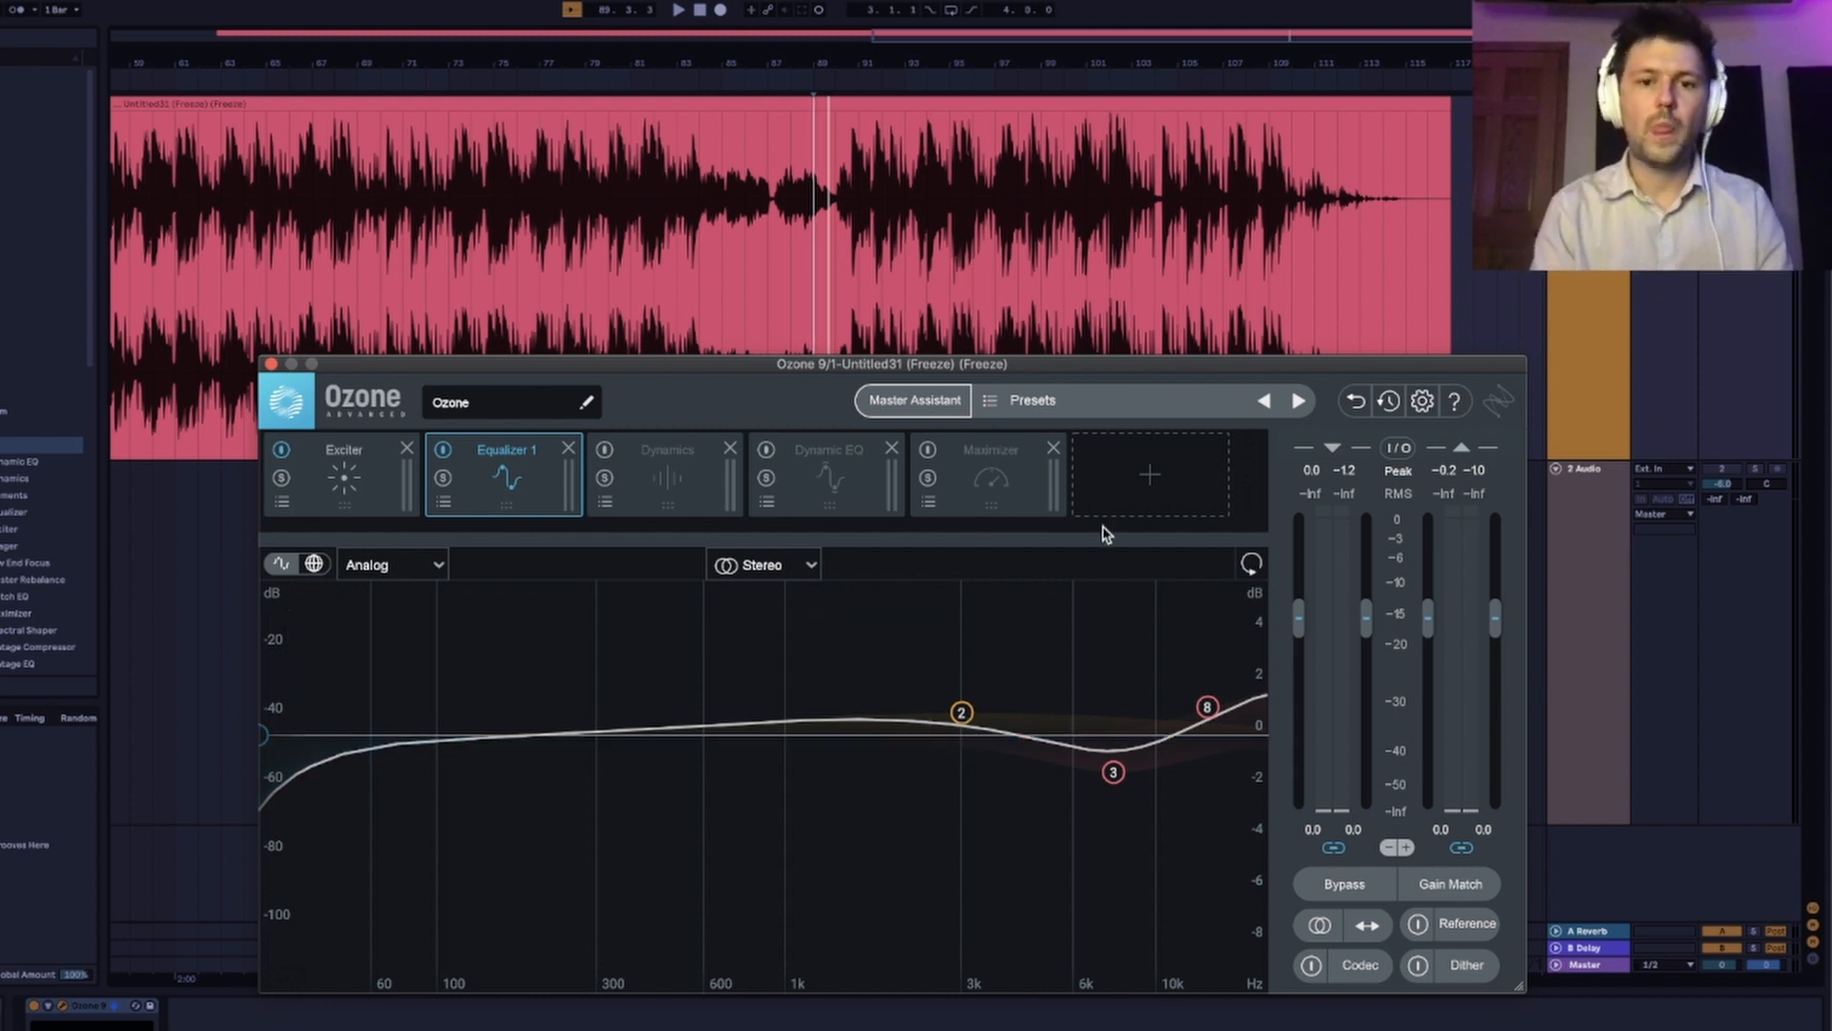
pyautogui.click(808, 569)
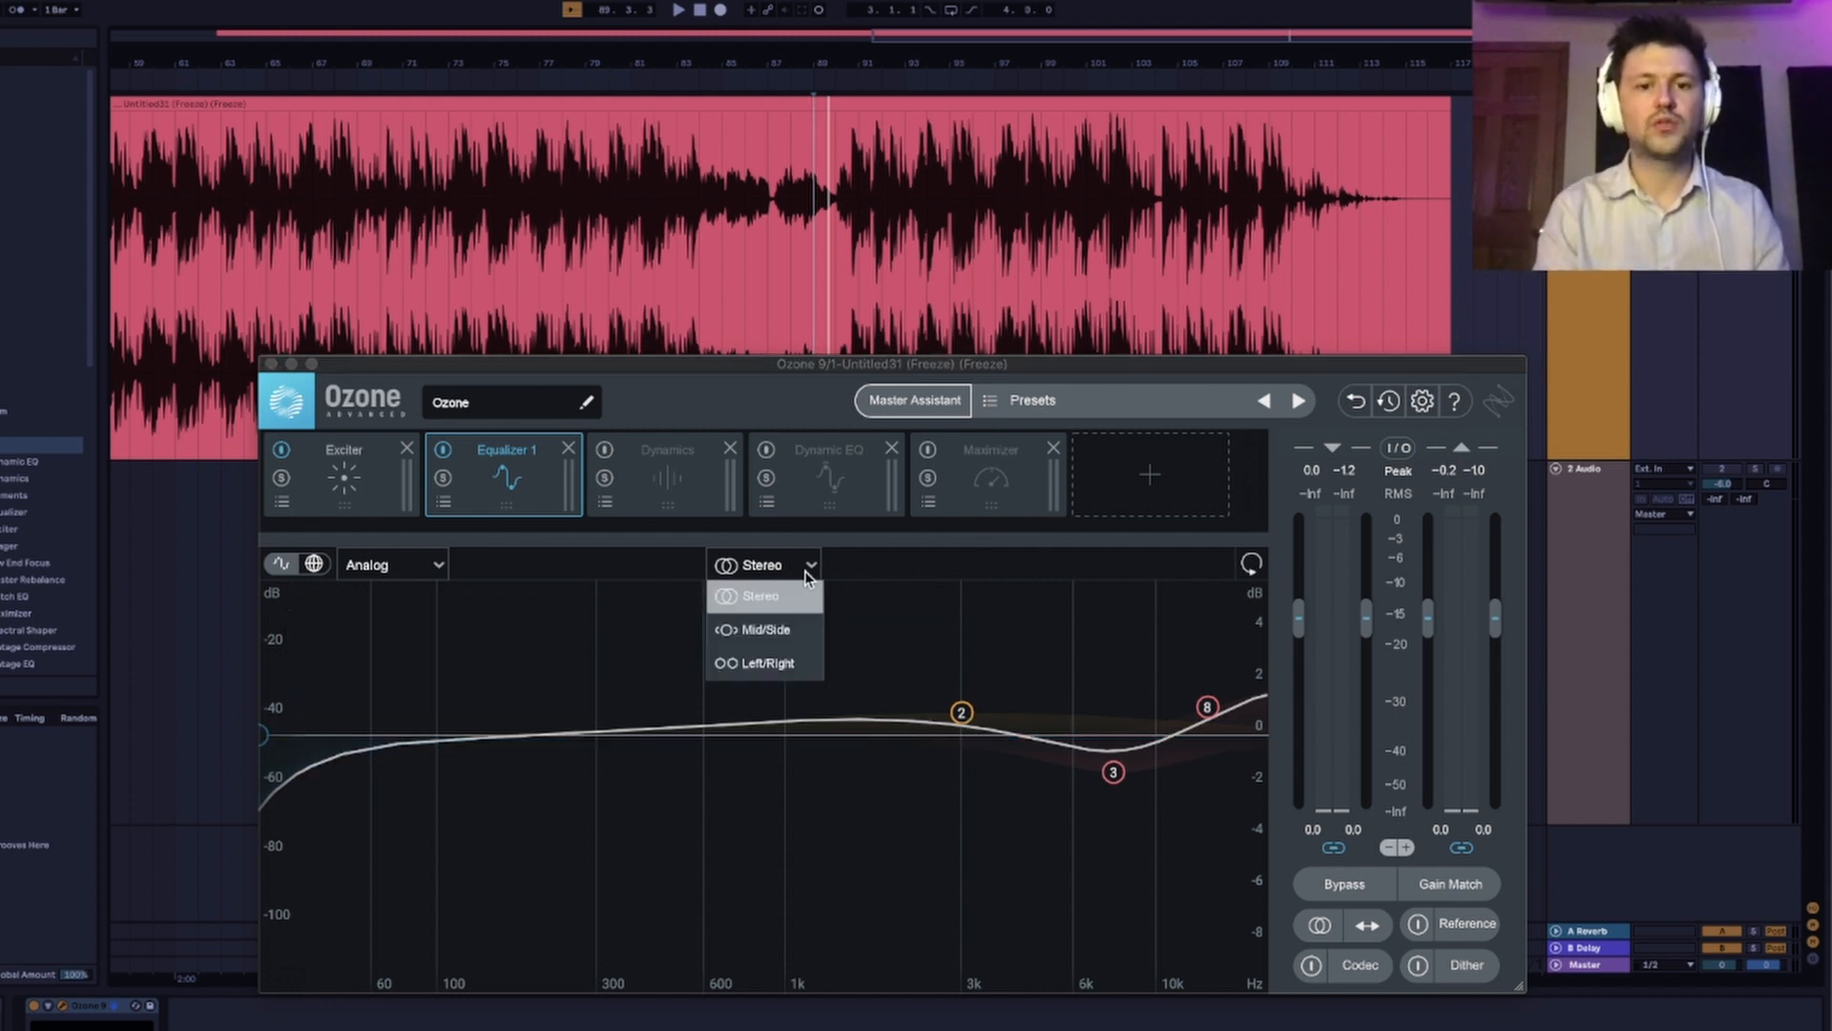
pyautogui.click(779, 638)
pyautogui.click(852, 566)
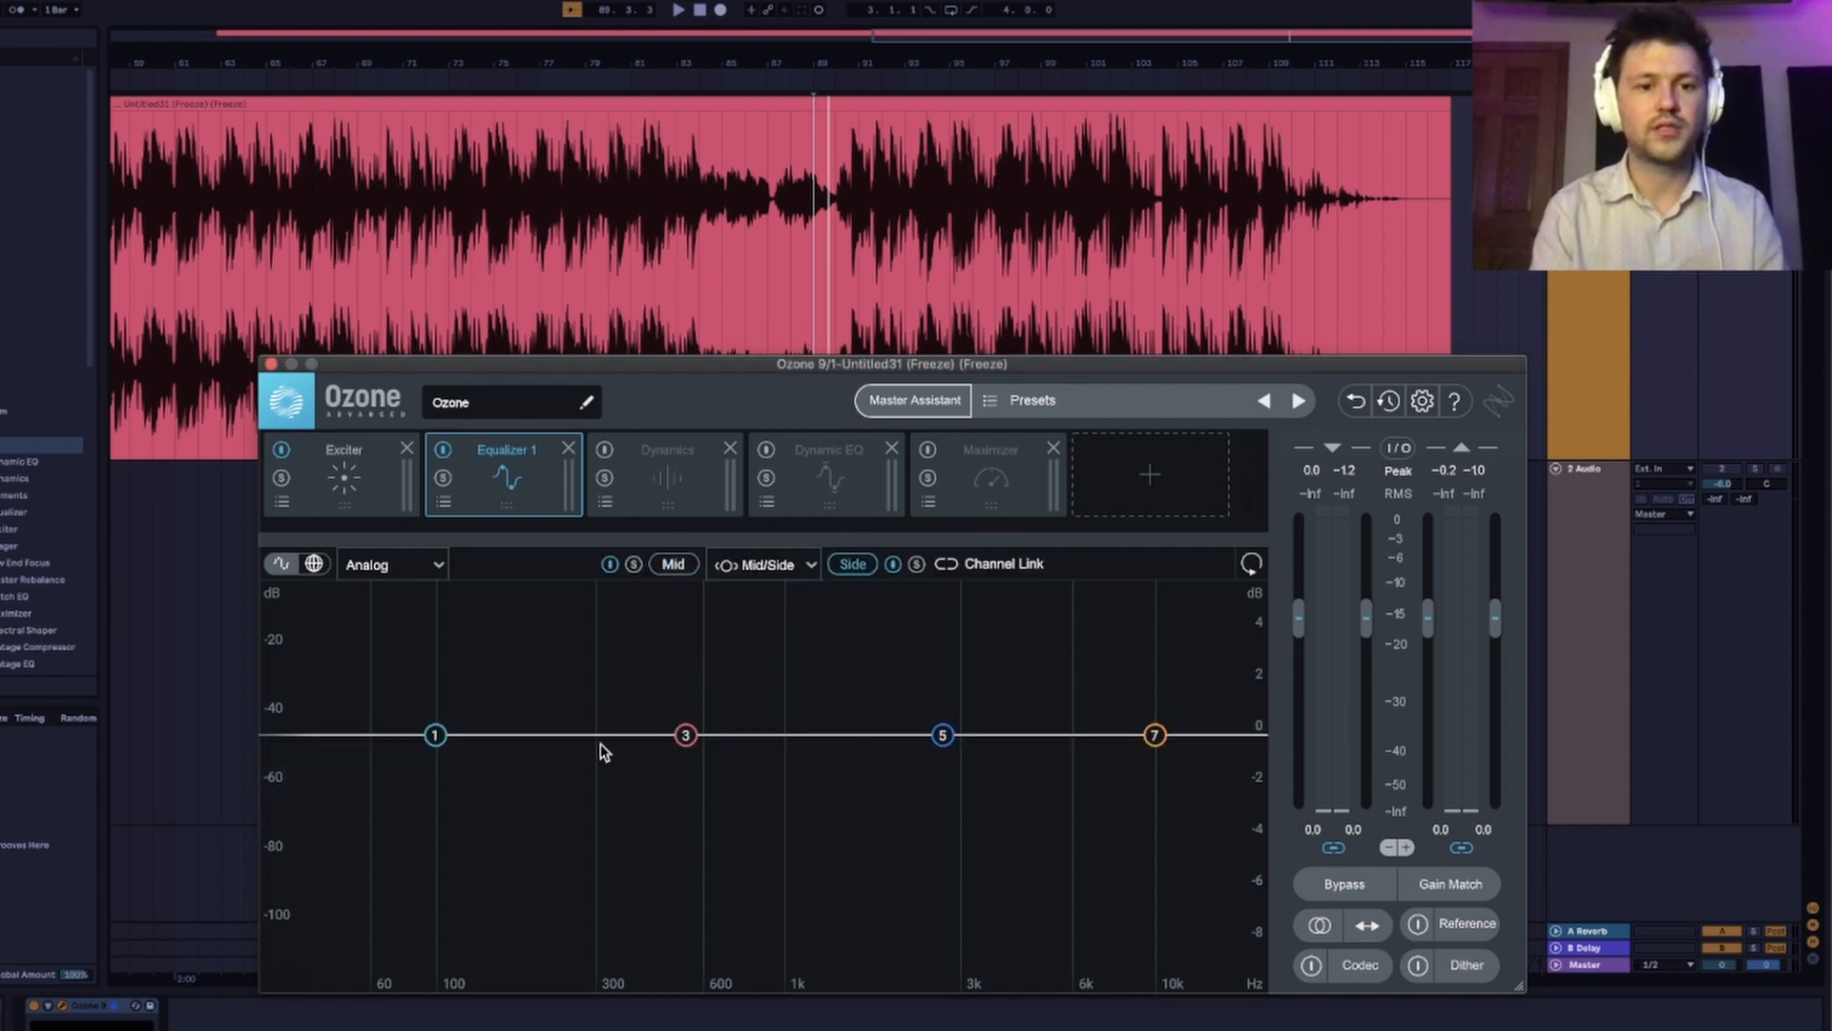
# On Equalizer 1's Side channel, change band 1 to a Flat High-Pass filter at 166 Hz while listening to the track.
pyautogui.click(432, 736)
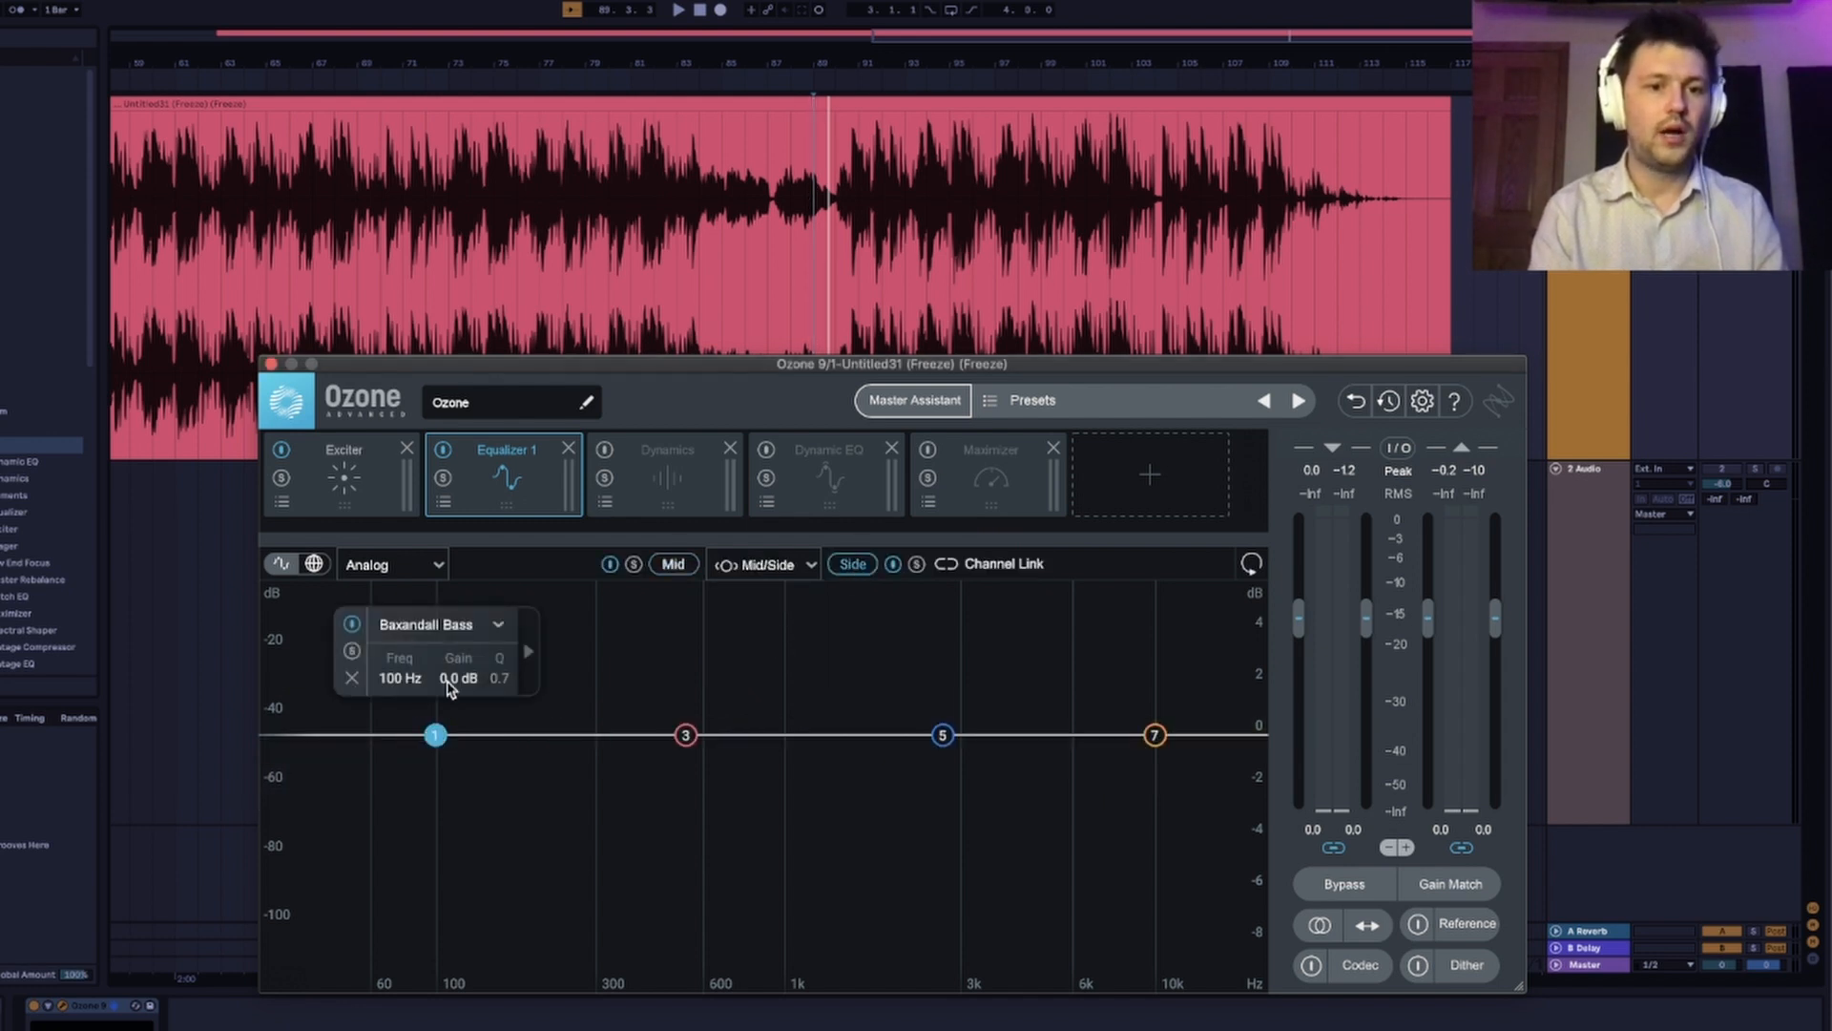
pyautogui.click(497, 626)
pyautogui.click(451, 789)
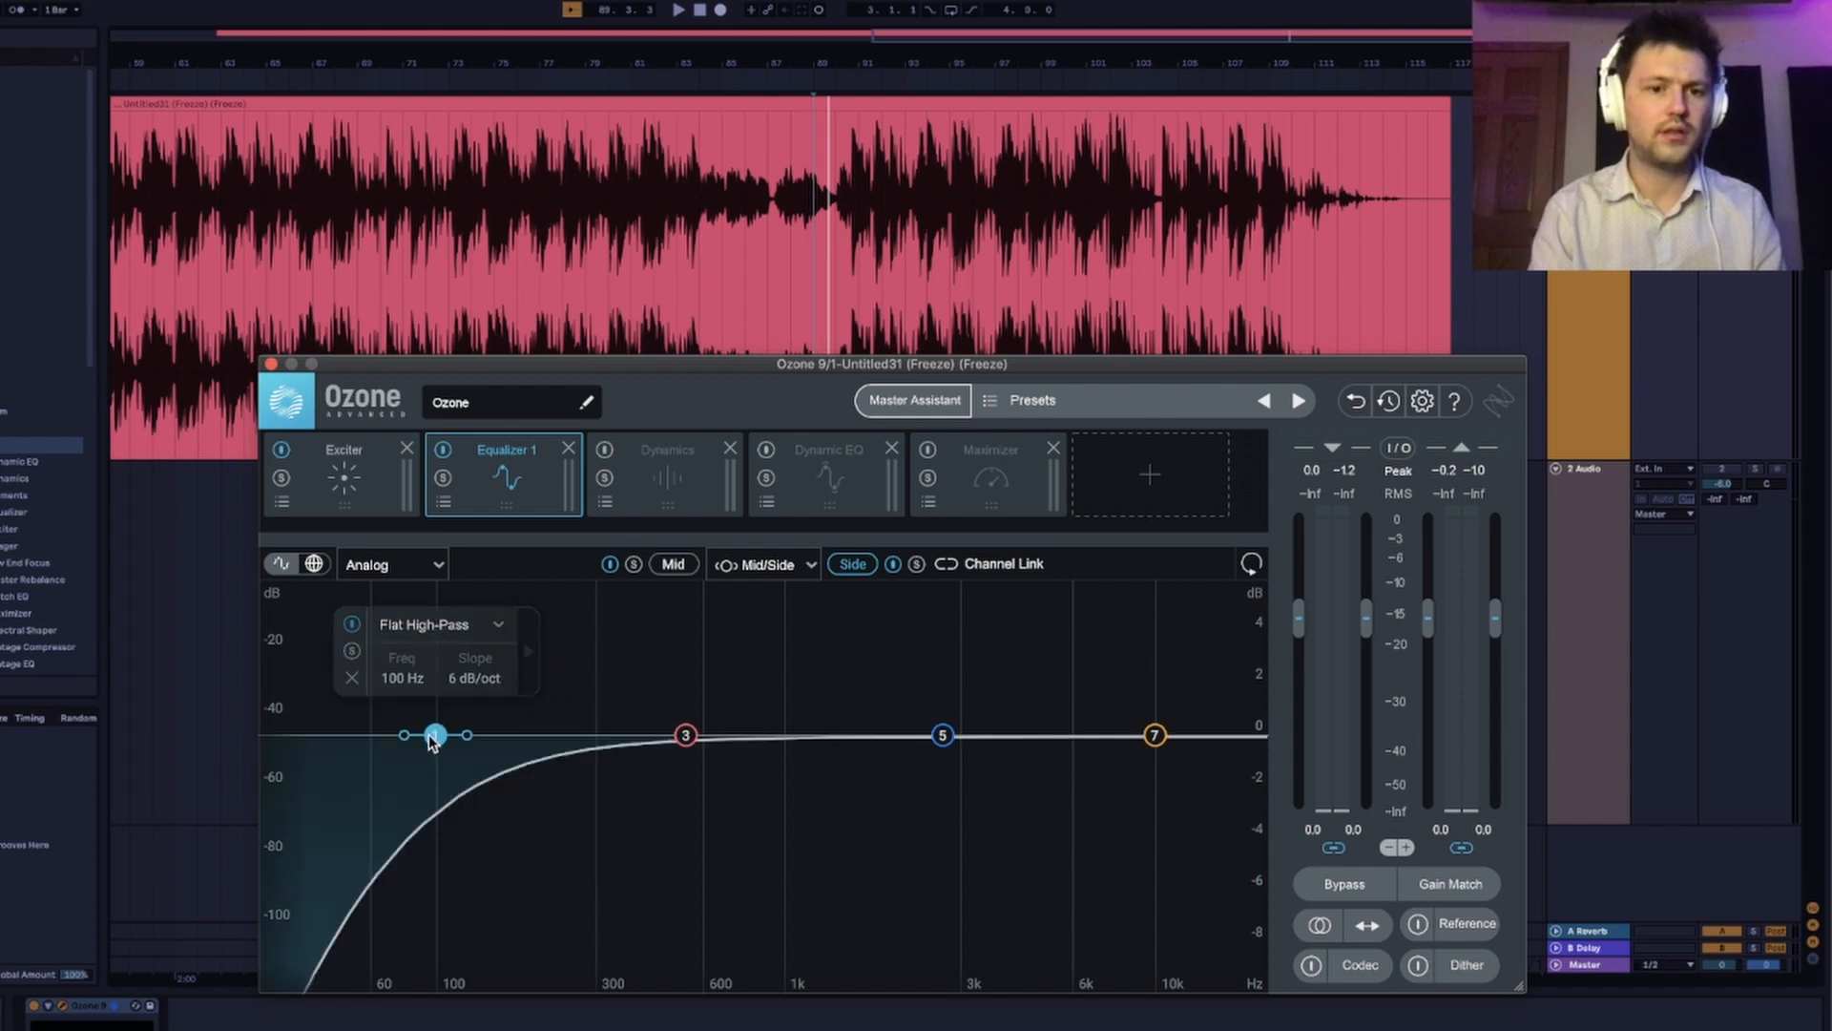
pyautogui.moveTo(441, 741); pyautogui.dragTo(503, 766)
pyautogui.press('space')
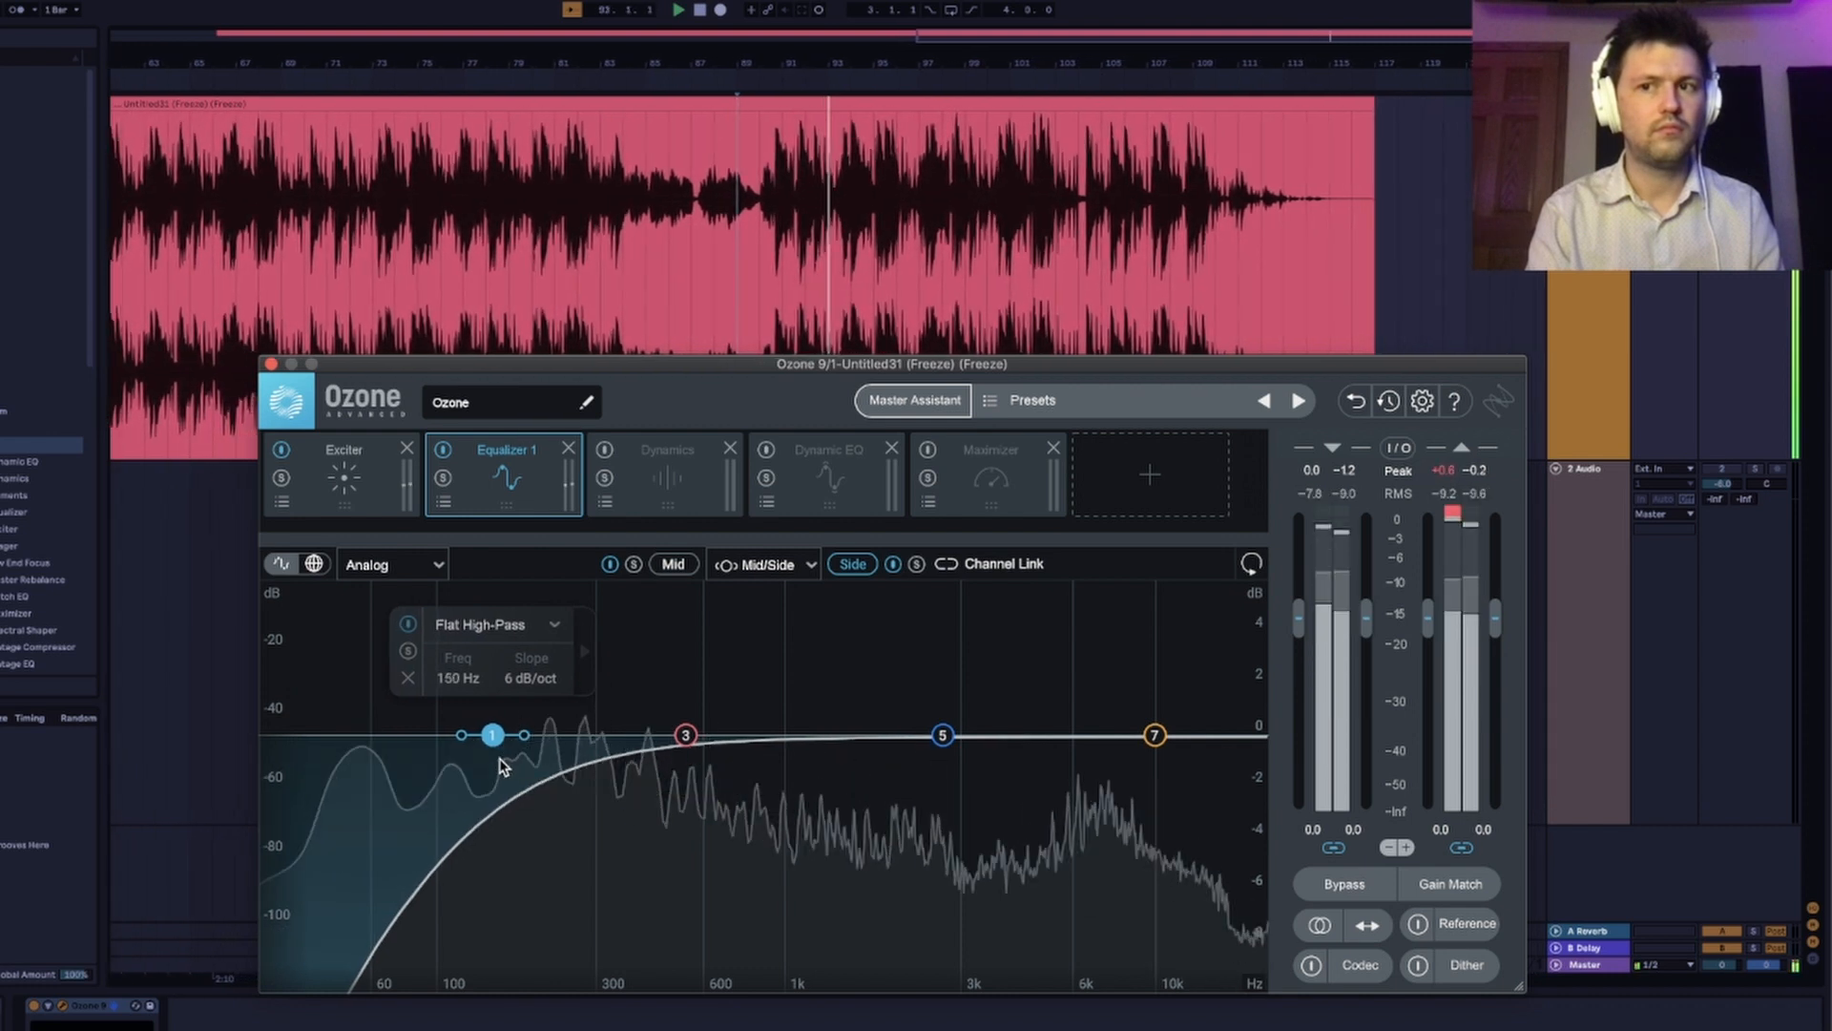
pyautogui.moveTo(496, 742); pyautogui.dragTo(512, 746)
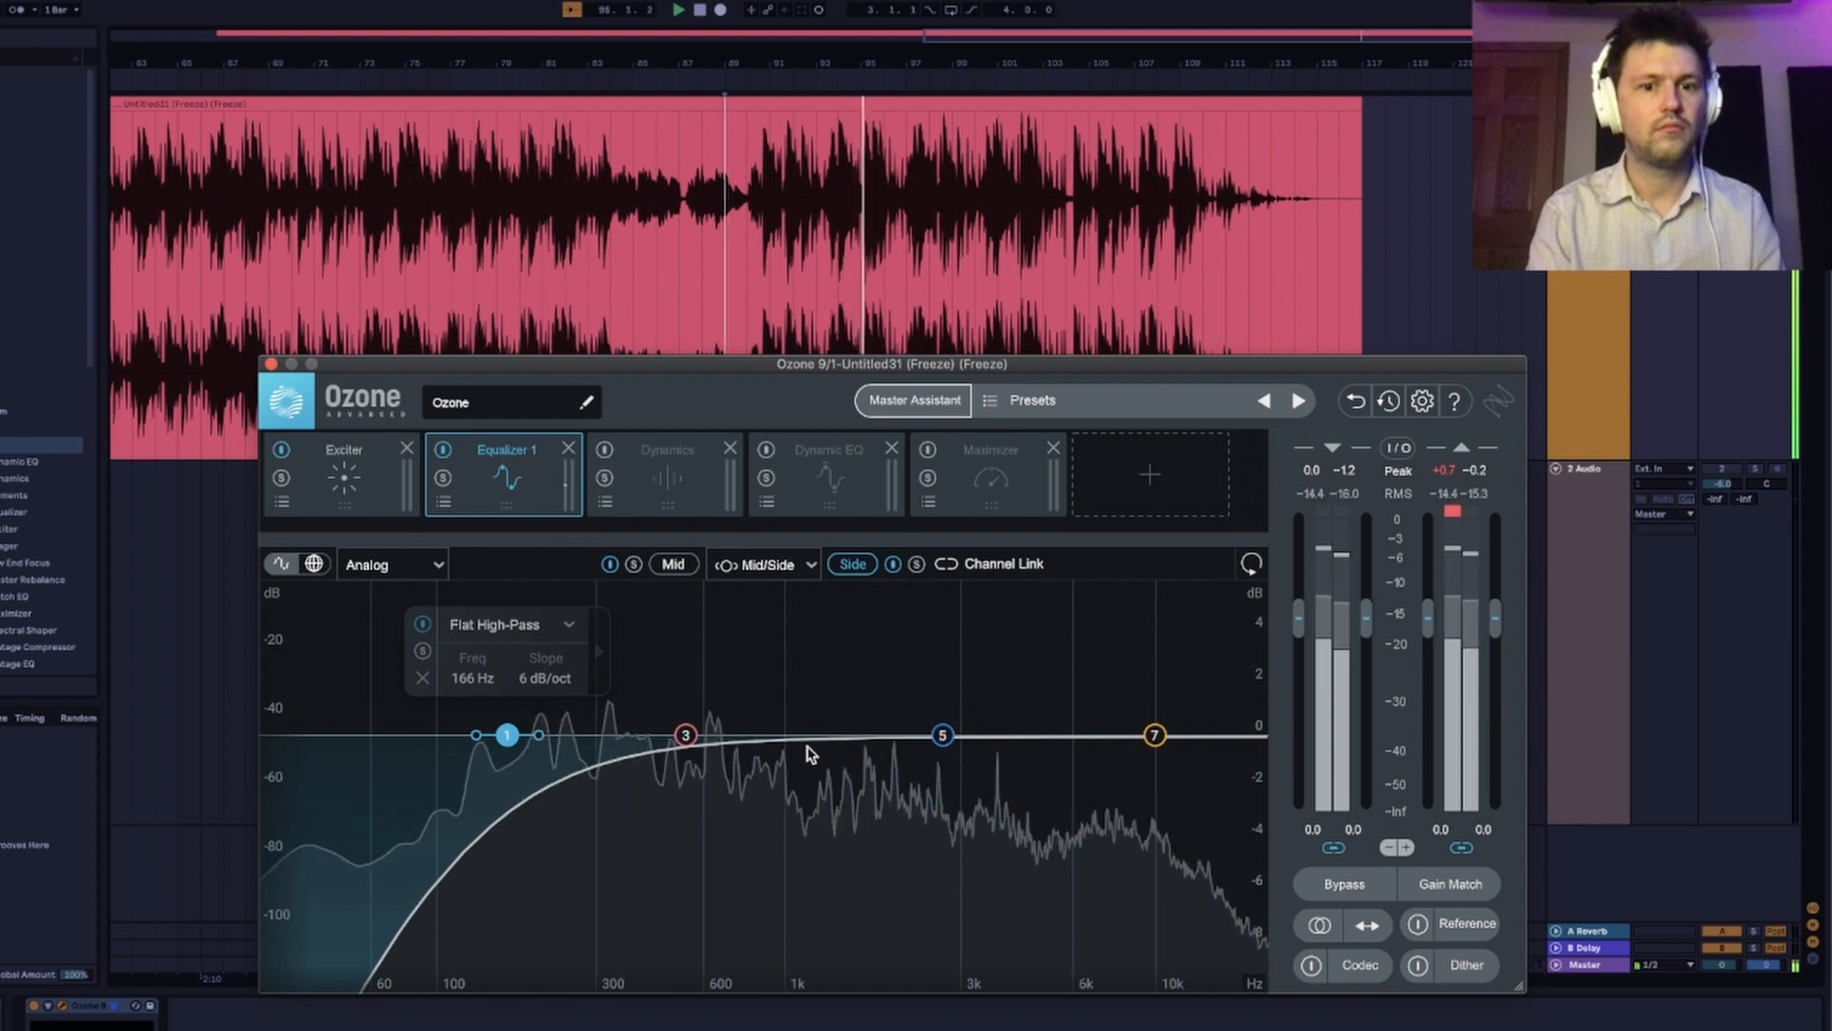
# Boost band 3 of Equalizer 1's Side channel by 1.9 dB at 812 Hz.
pyautogui.click(686, 736)
pyautogui.moveTo(686, 736); pyautogui.dragTo(735, 682)
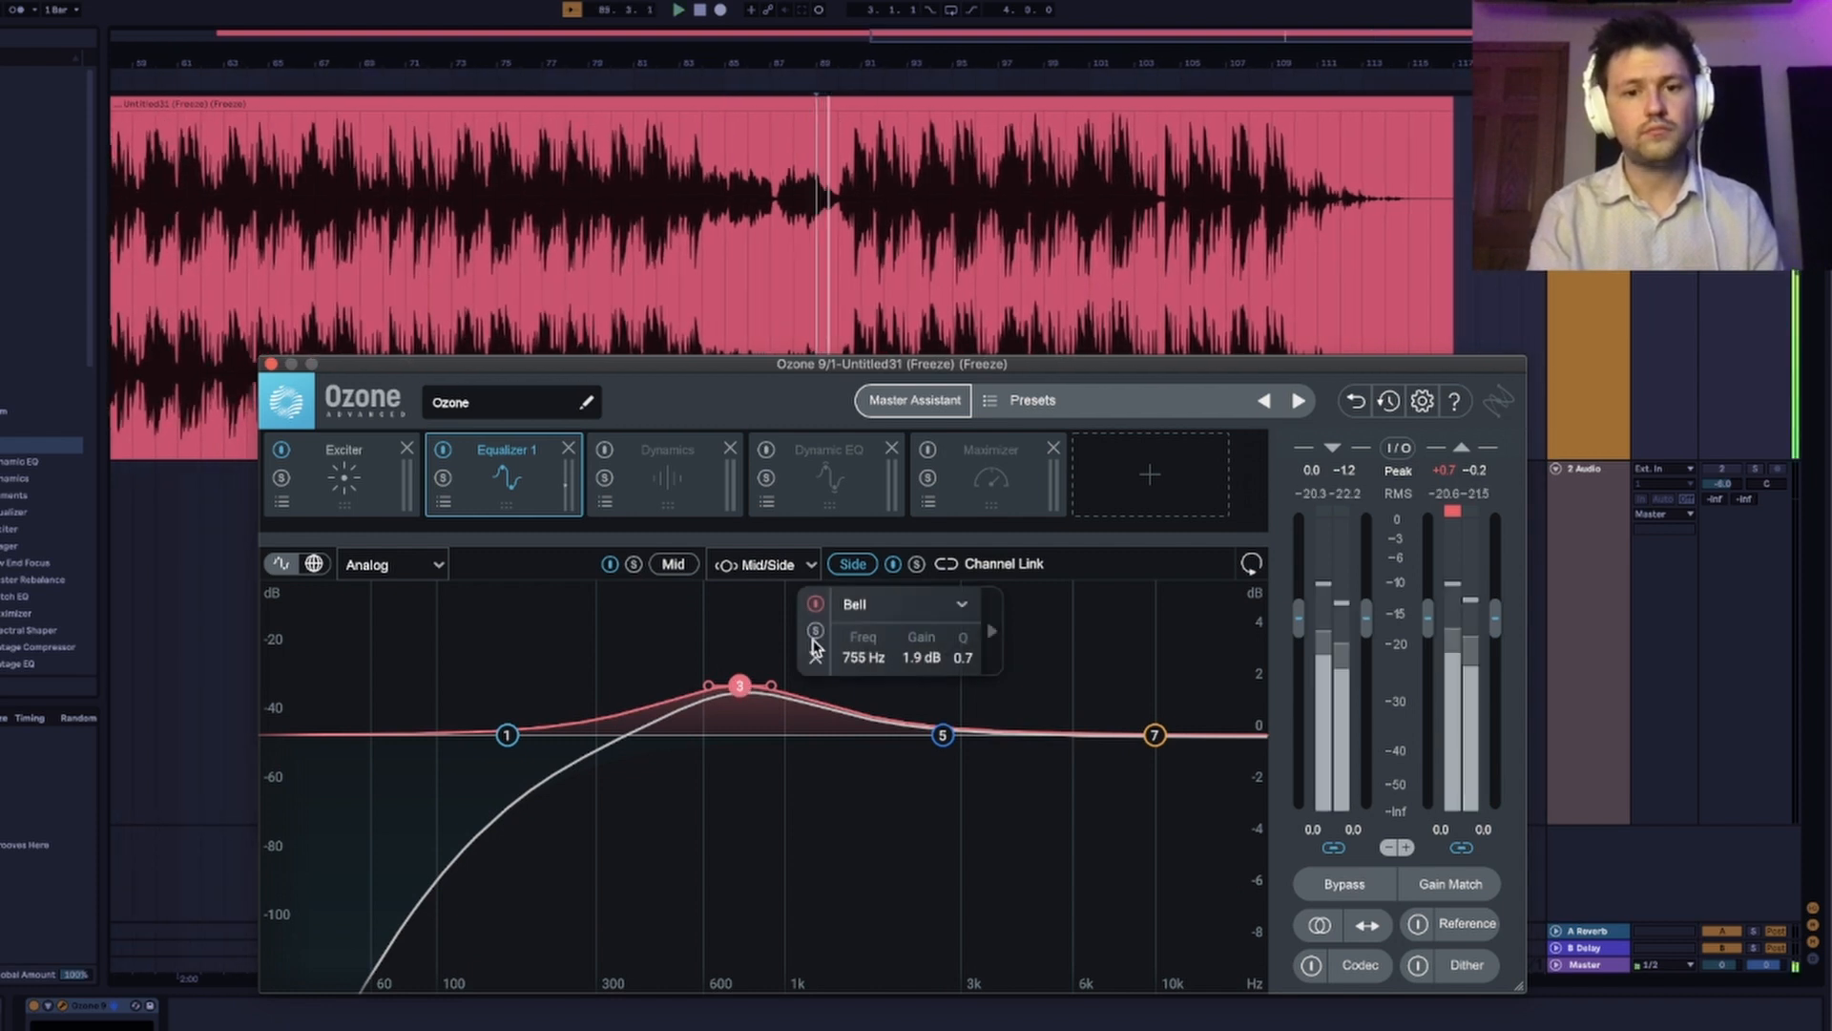
pyautogui.moveTo(747, 687); pyautogui.dragTo(758, 687)
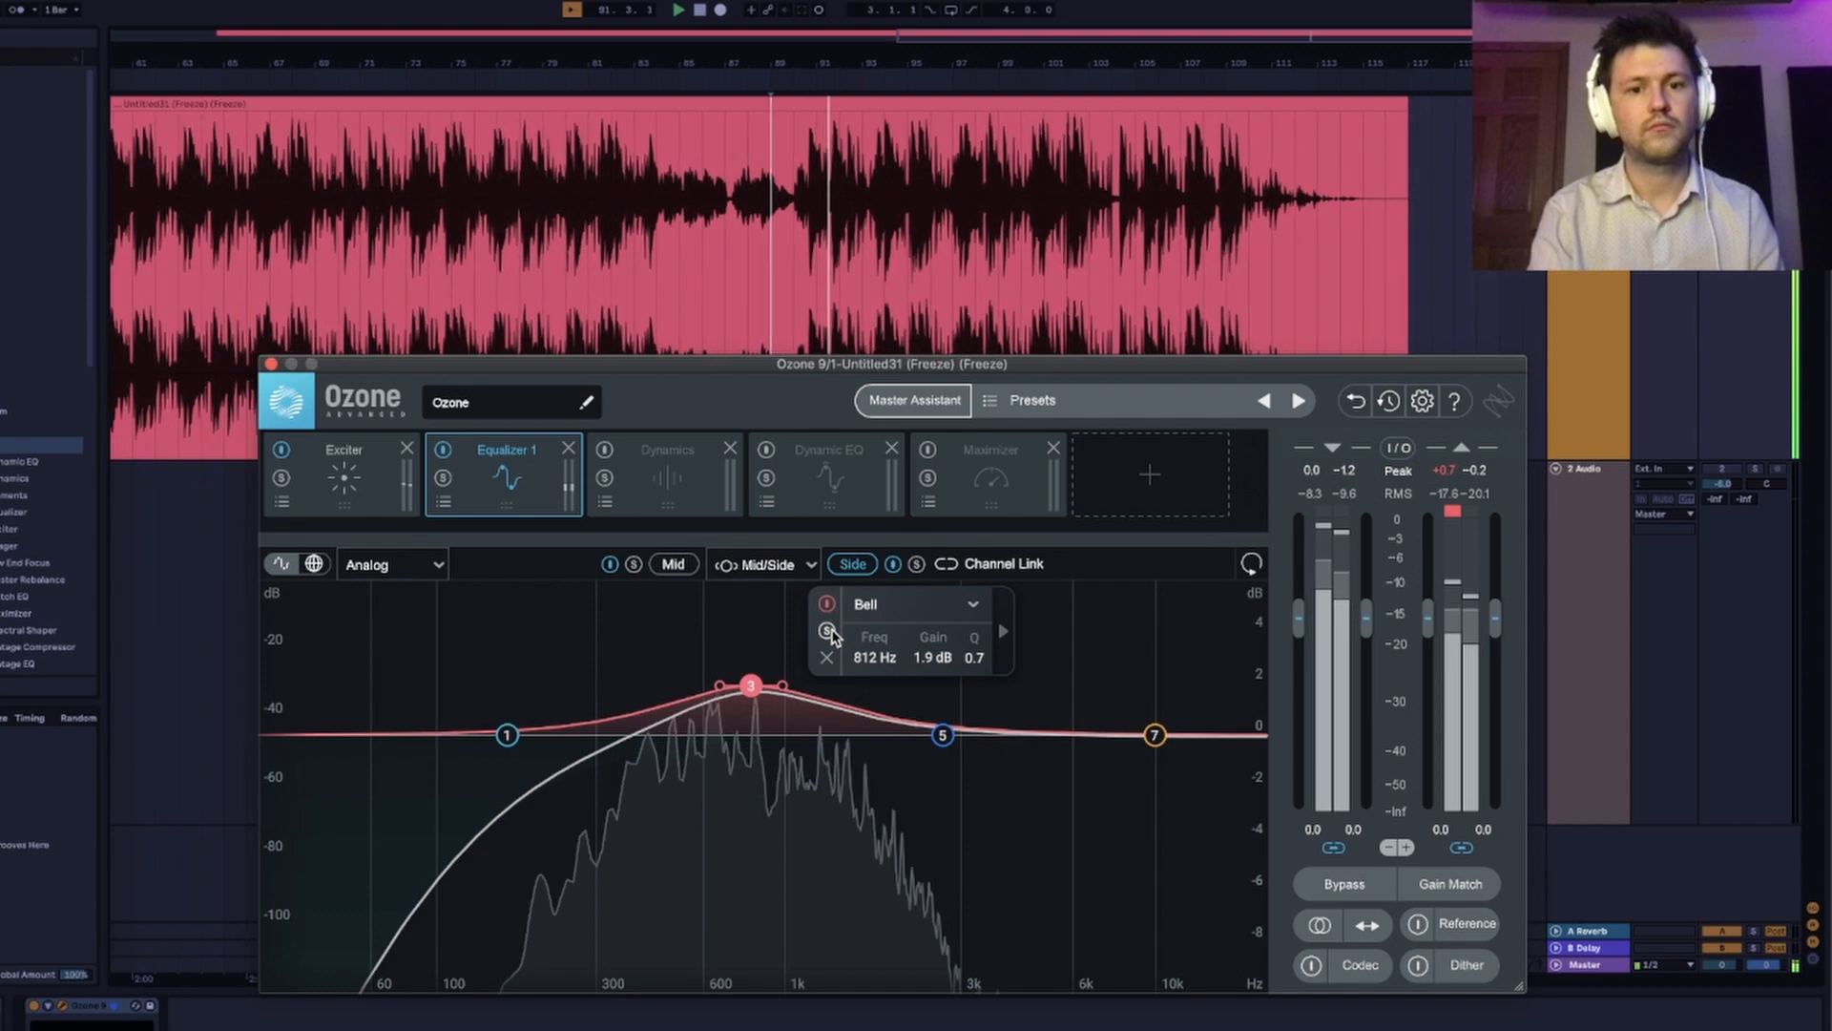
# Set the Side channel's band 5 to 2815 Hz and 0.7 dB while listening to it soloed.
pyautogui.moveTo(943, 741); pyautogui.dragTo(945, 718)
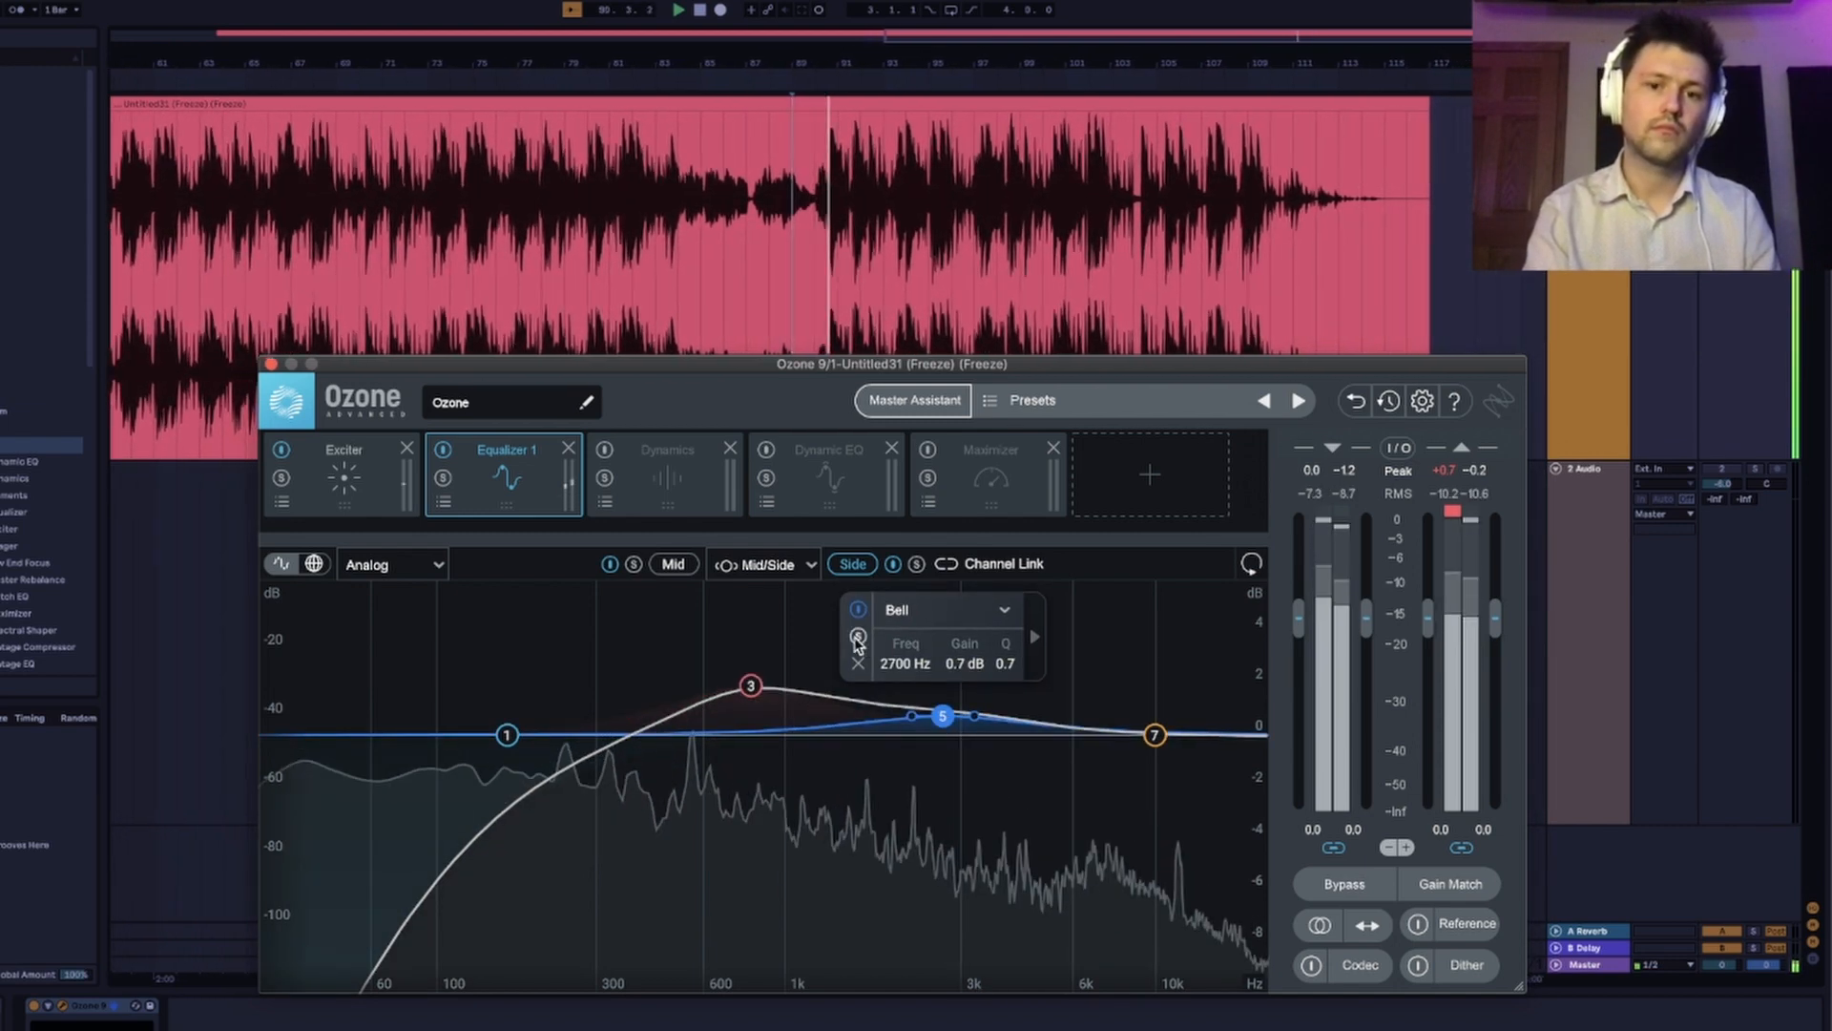
pyautogui.click(858, 637)
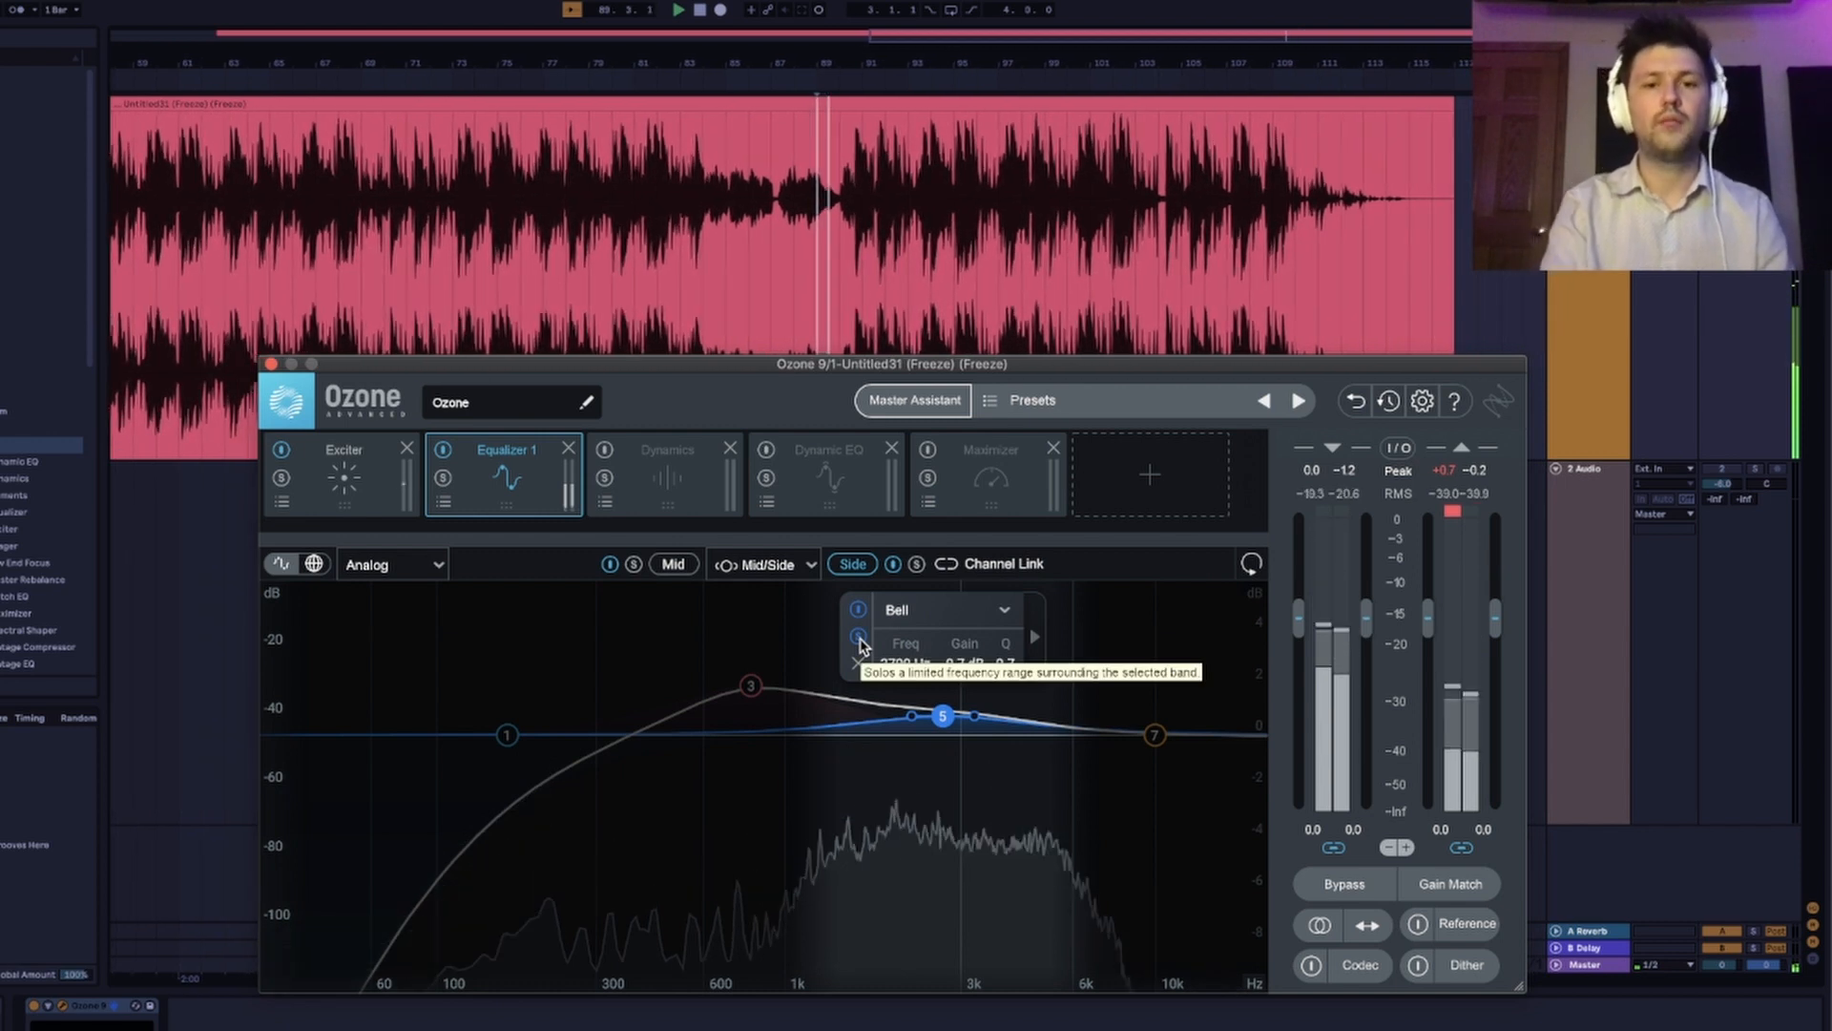
pyautogui.moveTo(946, 716); pyautogui.dragTo(969, 719)
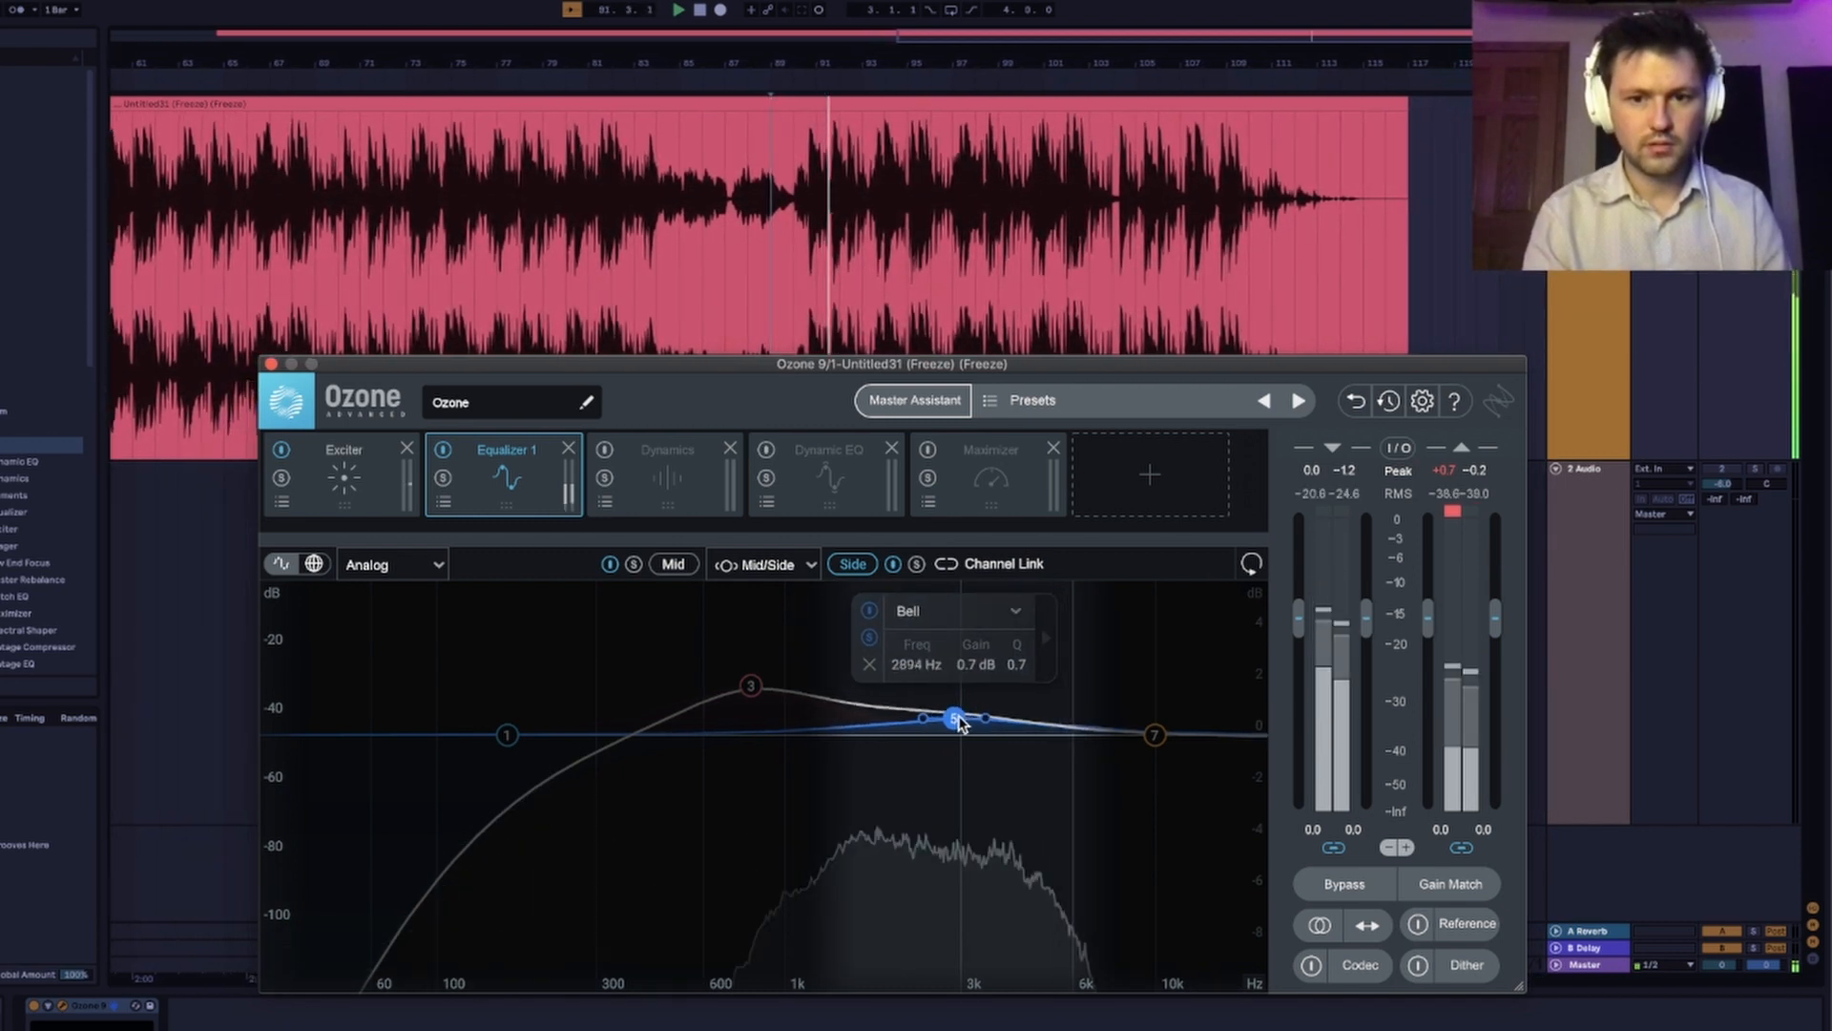
pyautogui.moveTo(957, 722); pyautogui.dragTo(958, 722)
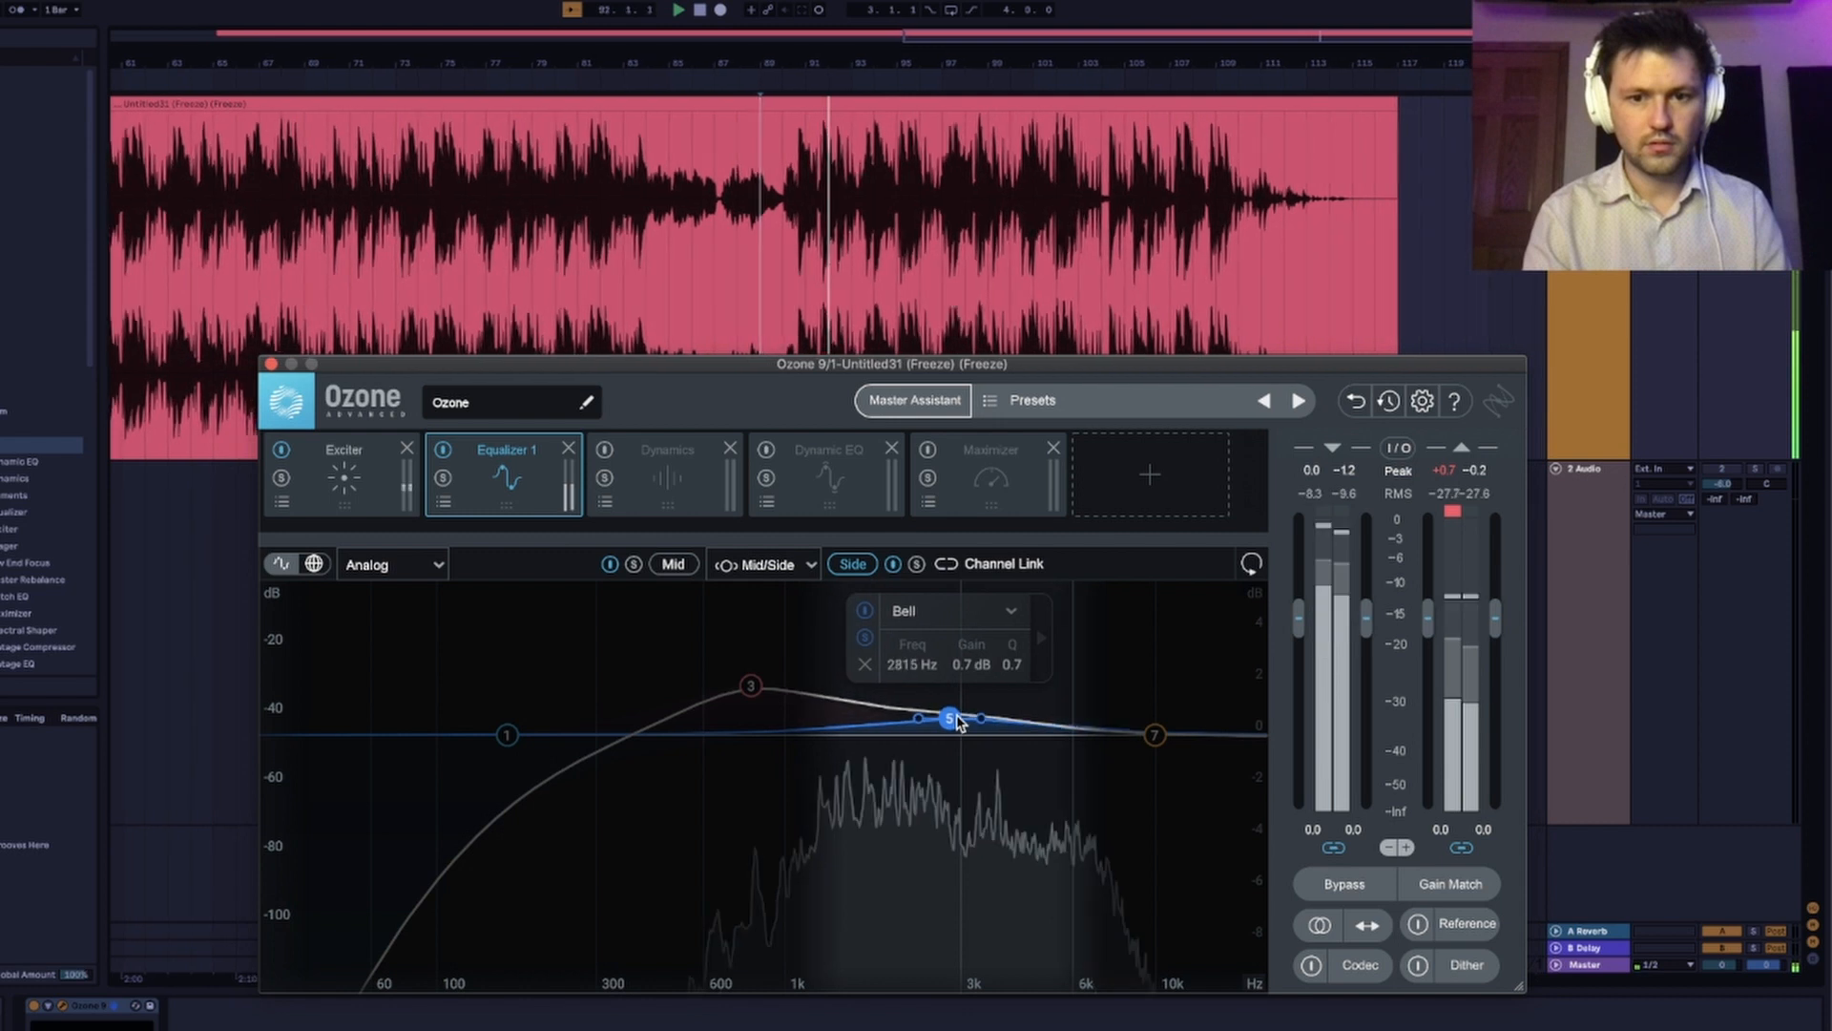
# Set the Side channel's Baxandall Treble band to 9331 Hz and 0.6 dB, comparing it soloed and in the full track.
pyautogui.click(1153, 735)
pyautogui.click(1058, 651)
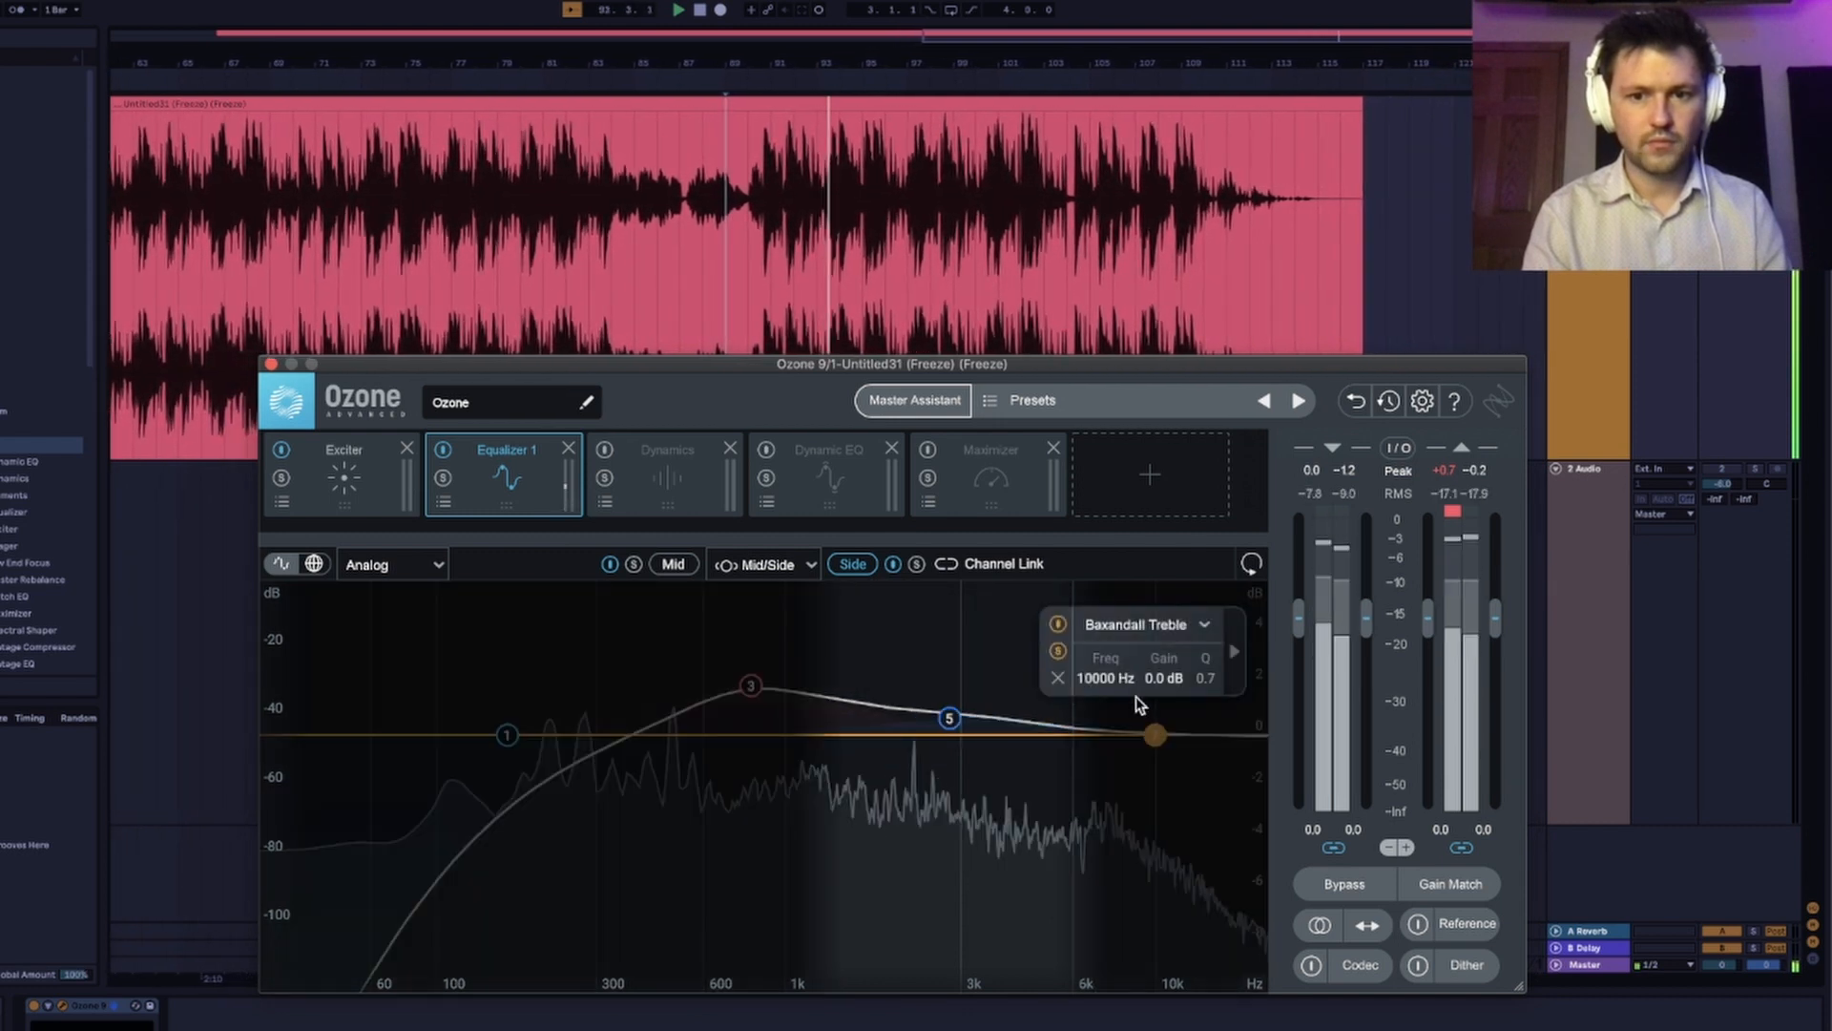
pyautogui.moveTo(1154, 735); pyautogui.dragTo(1144, 719)
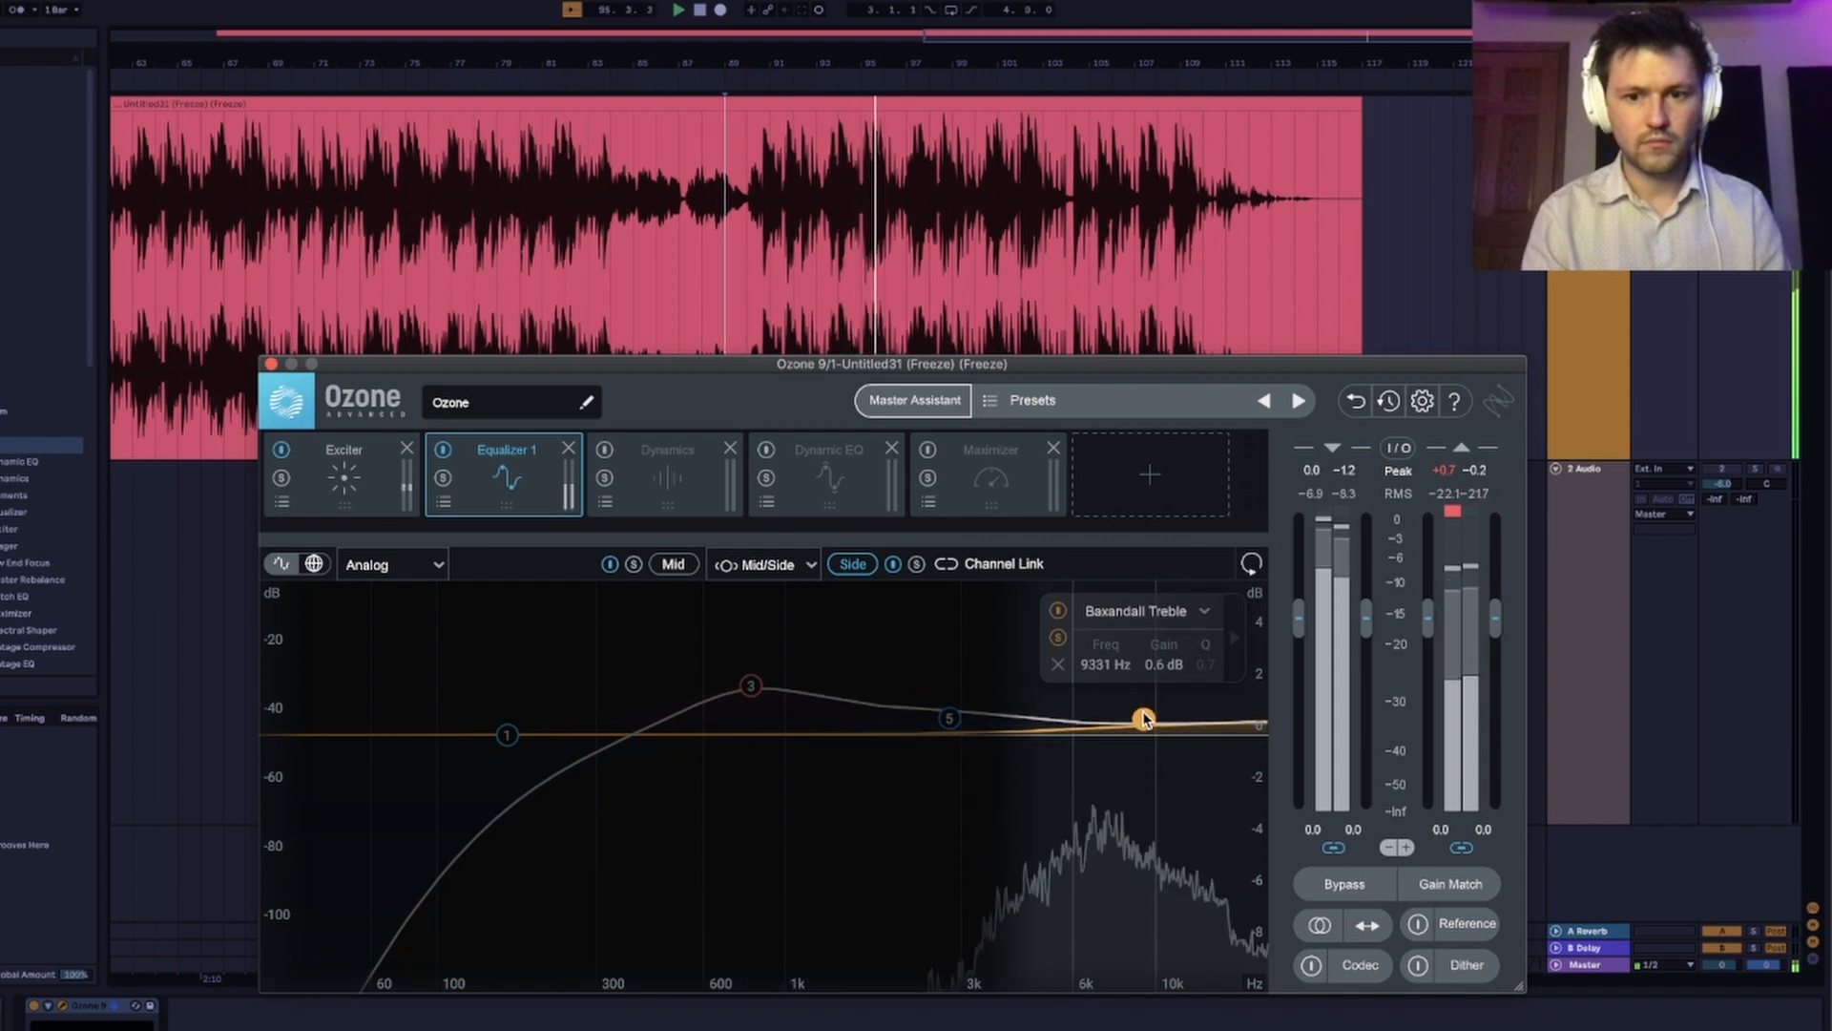
pyautogui.click(1059, 638)
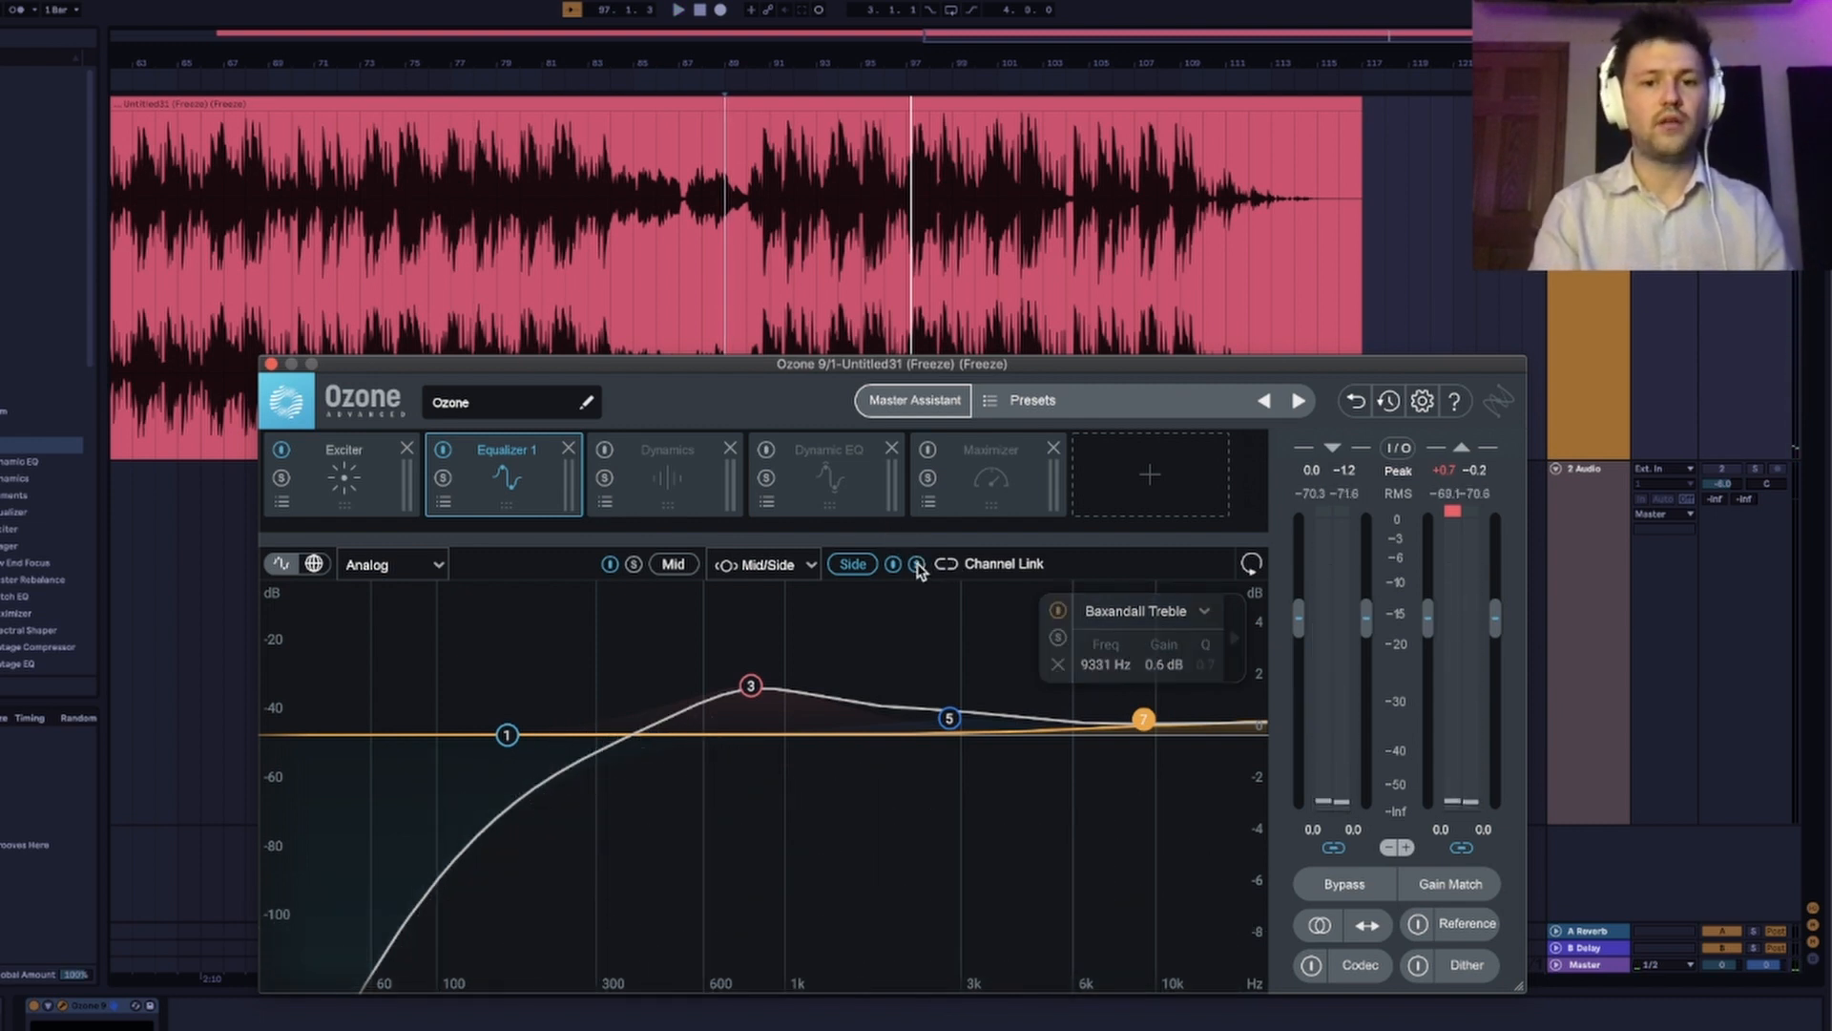
pyautogui.press('space')
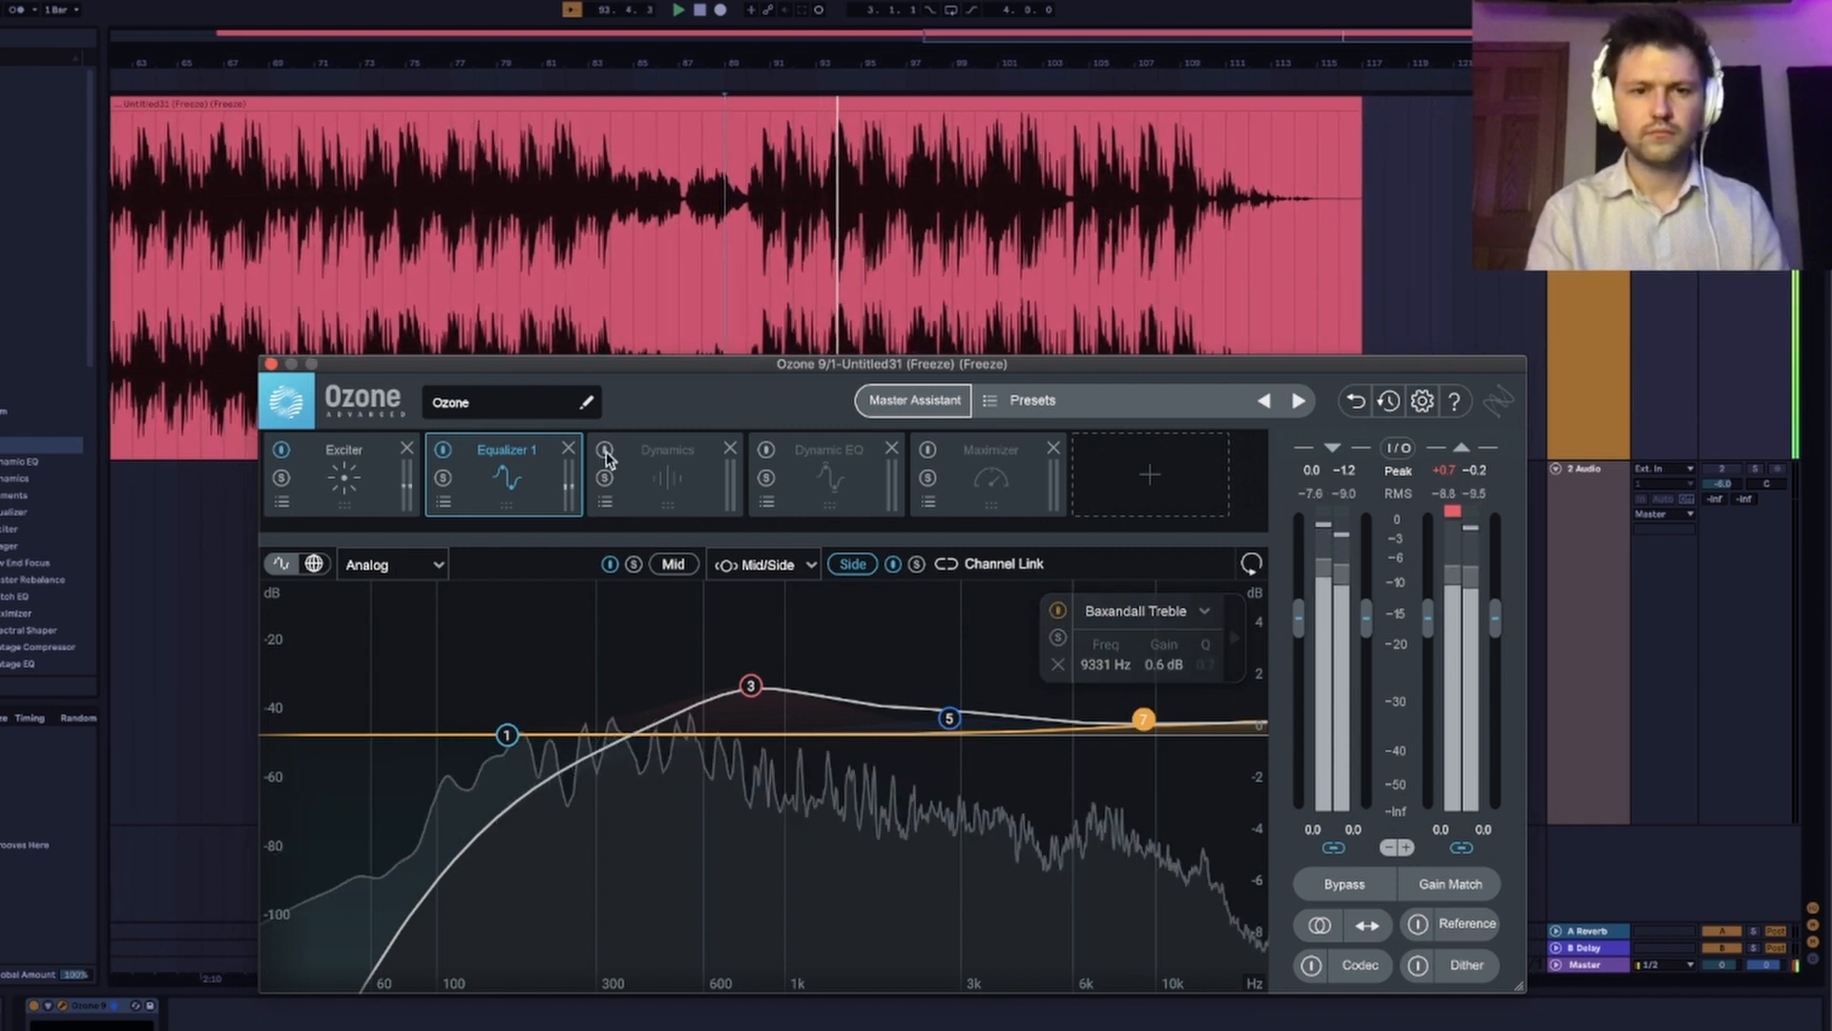
# Add an Equalizer 2 module and place it directly after Equalizer 1 in the chain, before Dynamics.
pyautogui.click(668, 473)
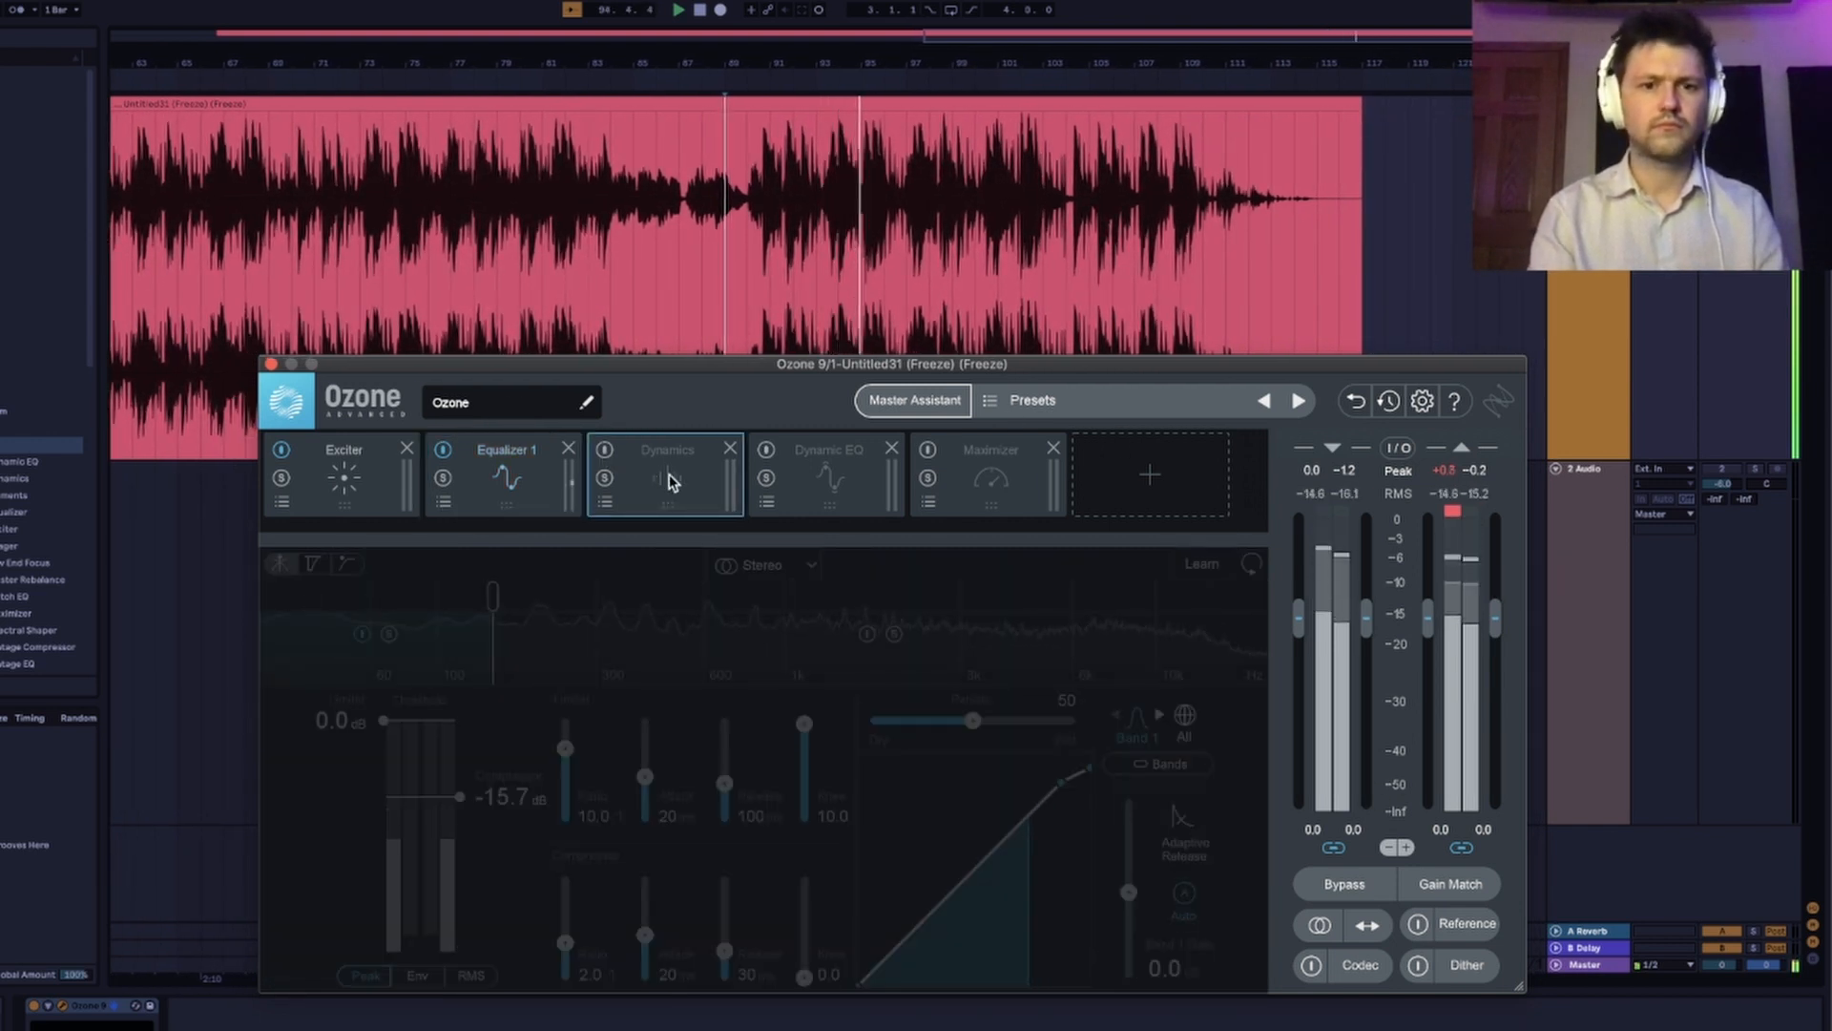
pyautogui.click(1172, 489)
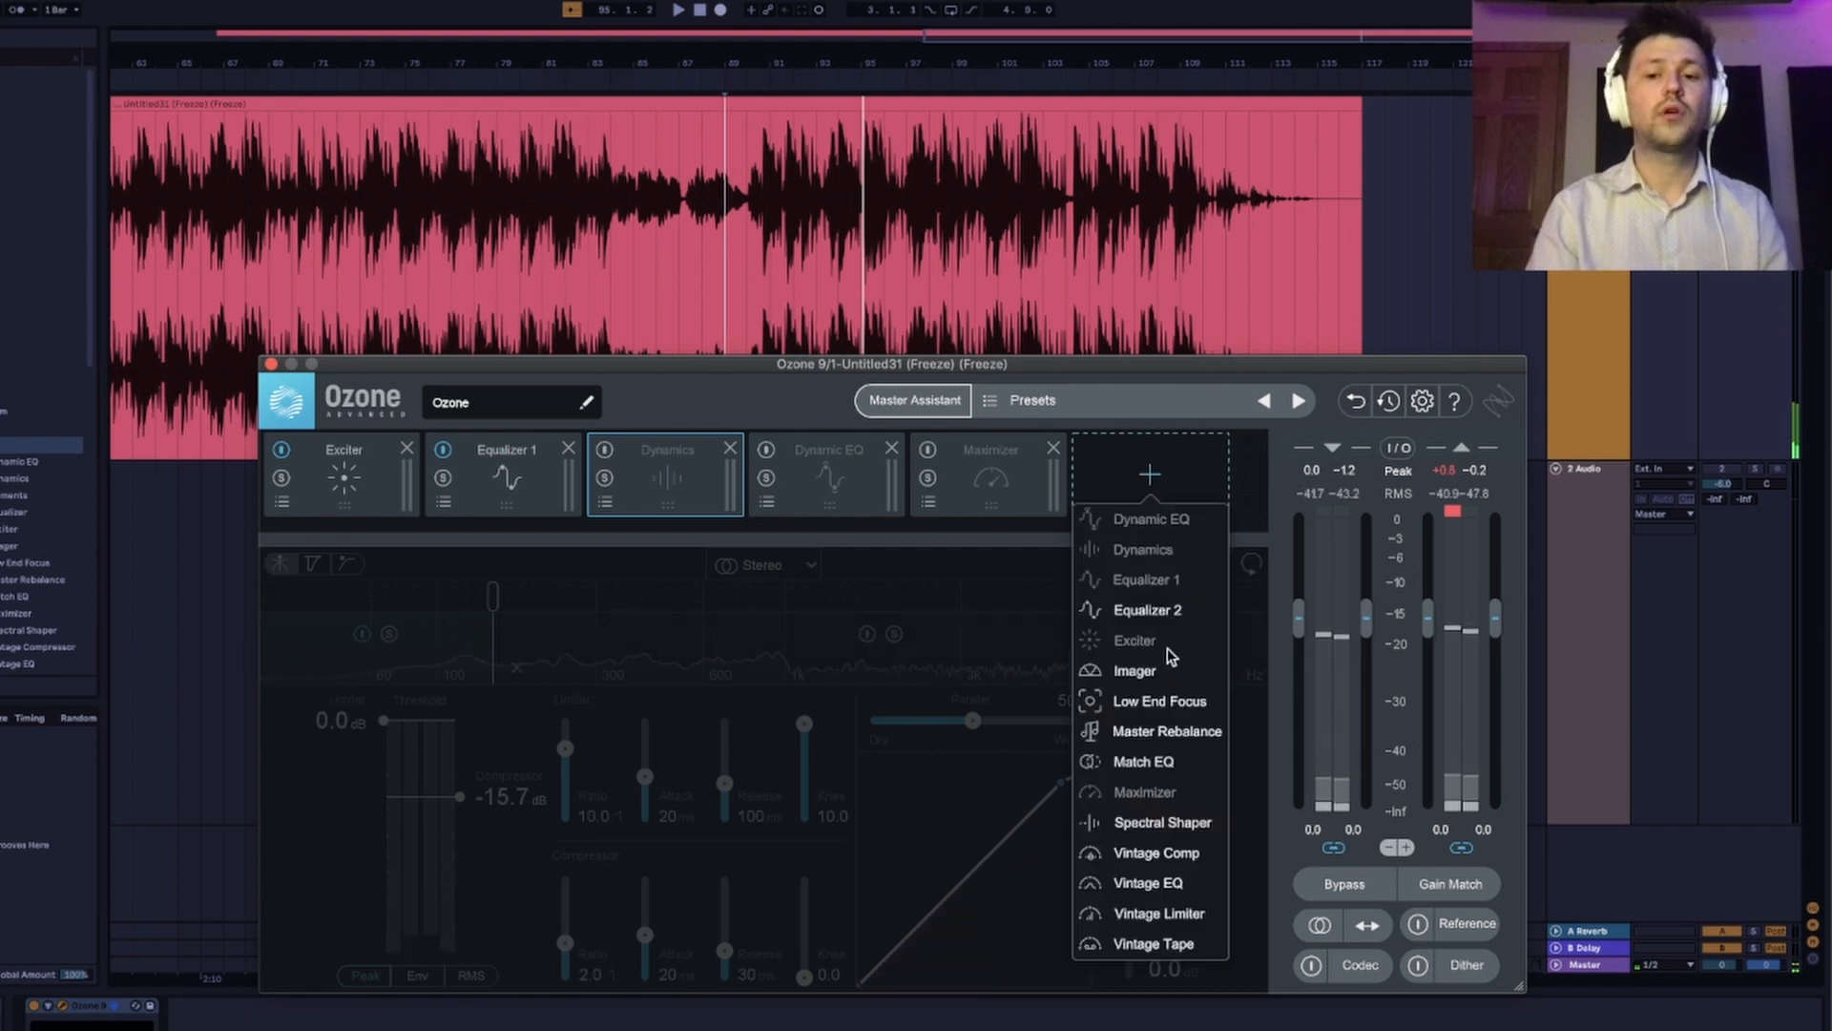
pyautogui.click(1162, 608)
pyautogui.moveTo(1033, 487); pyautogui.dragTo(558, 486)
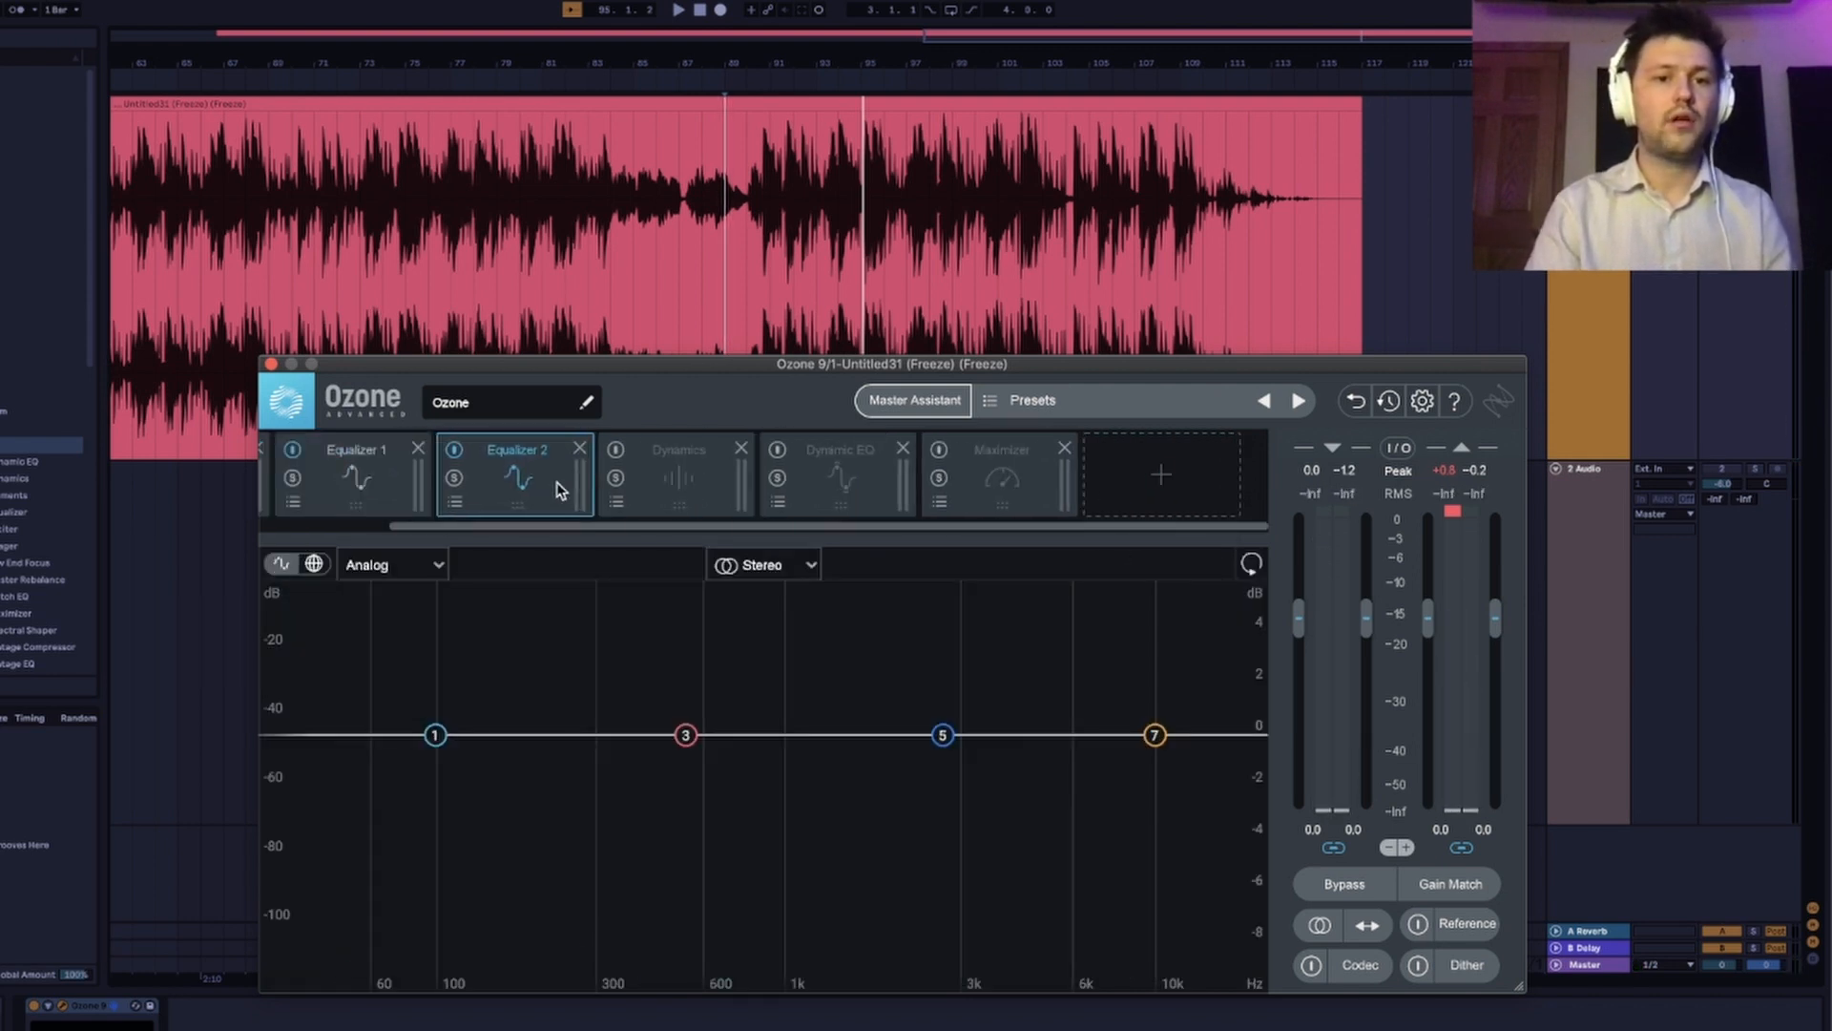
# Switch Equalizer 2 to Left/Right processing and delete its Baxandall Treble and Baxandall Bass bands.
pyautogui.click(807, 568)
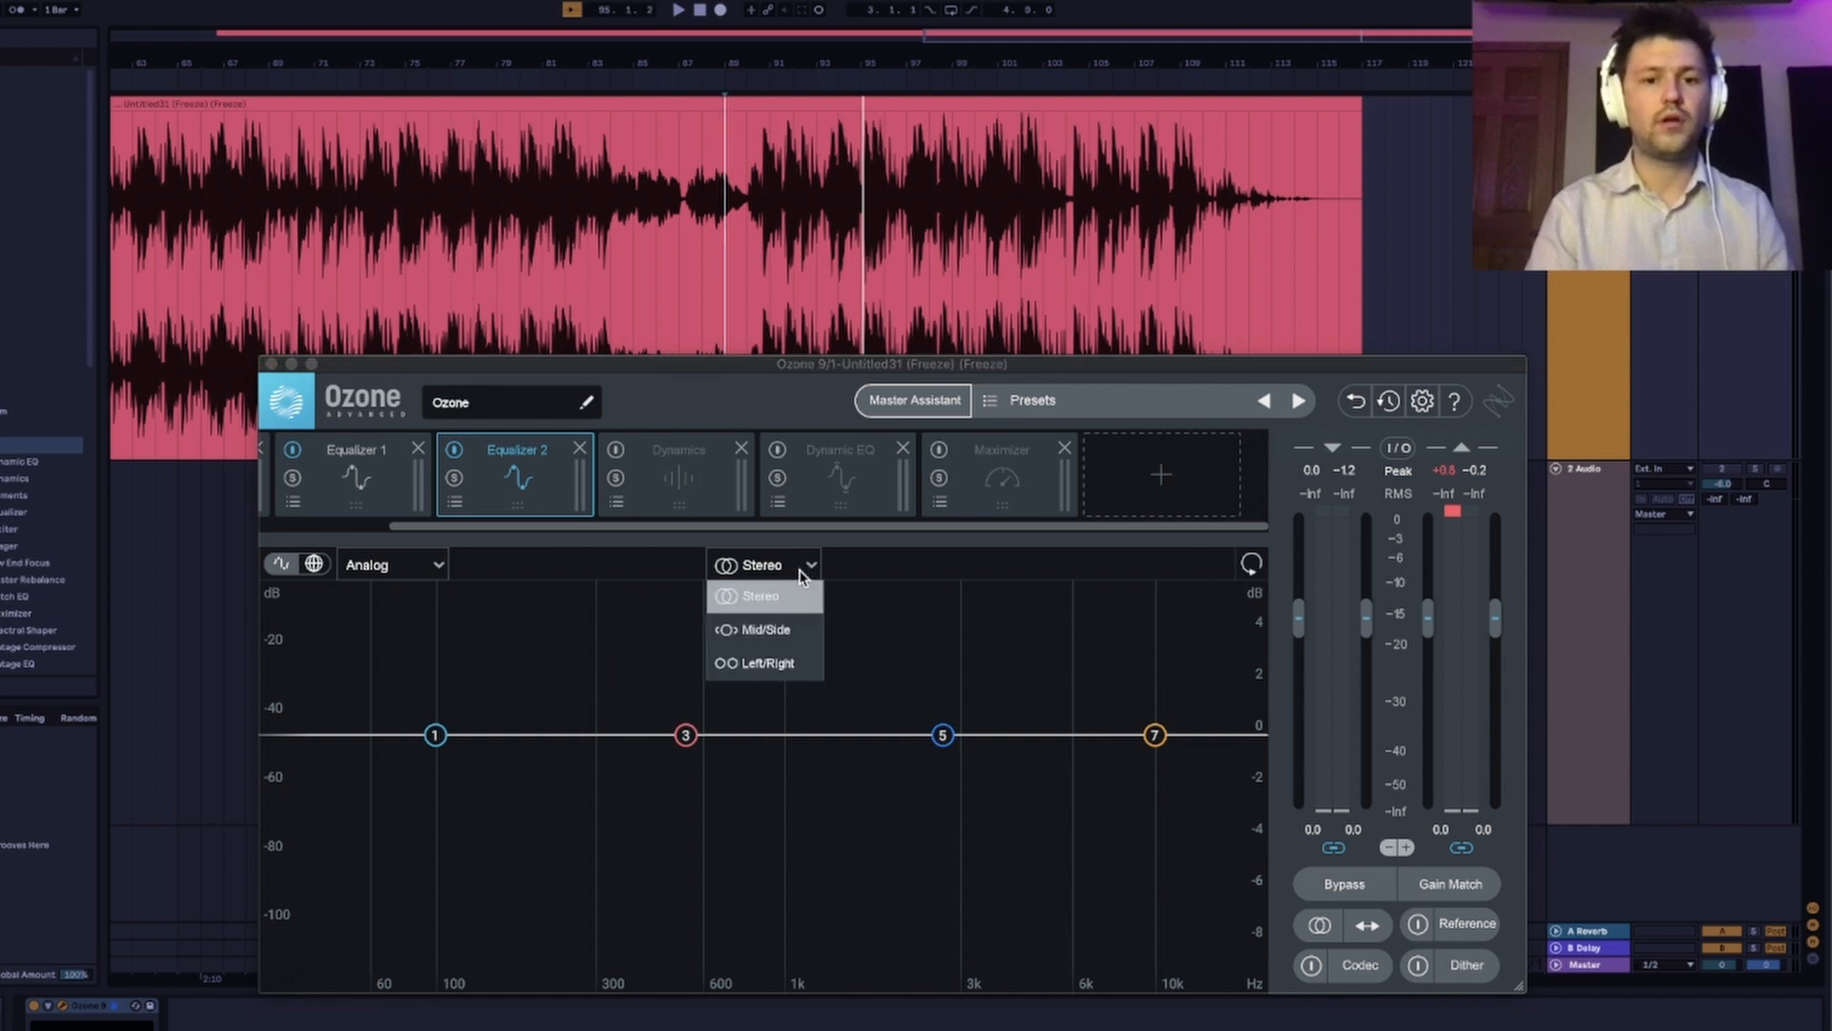
pyautogui.click(807, 665)
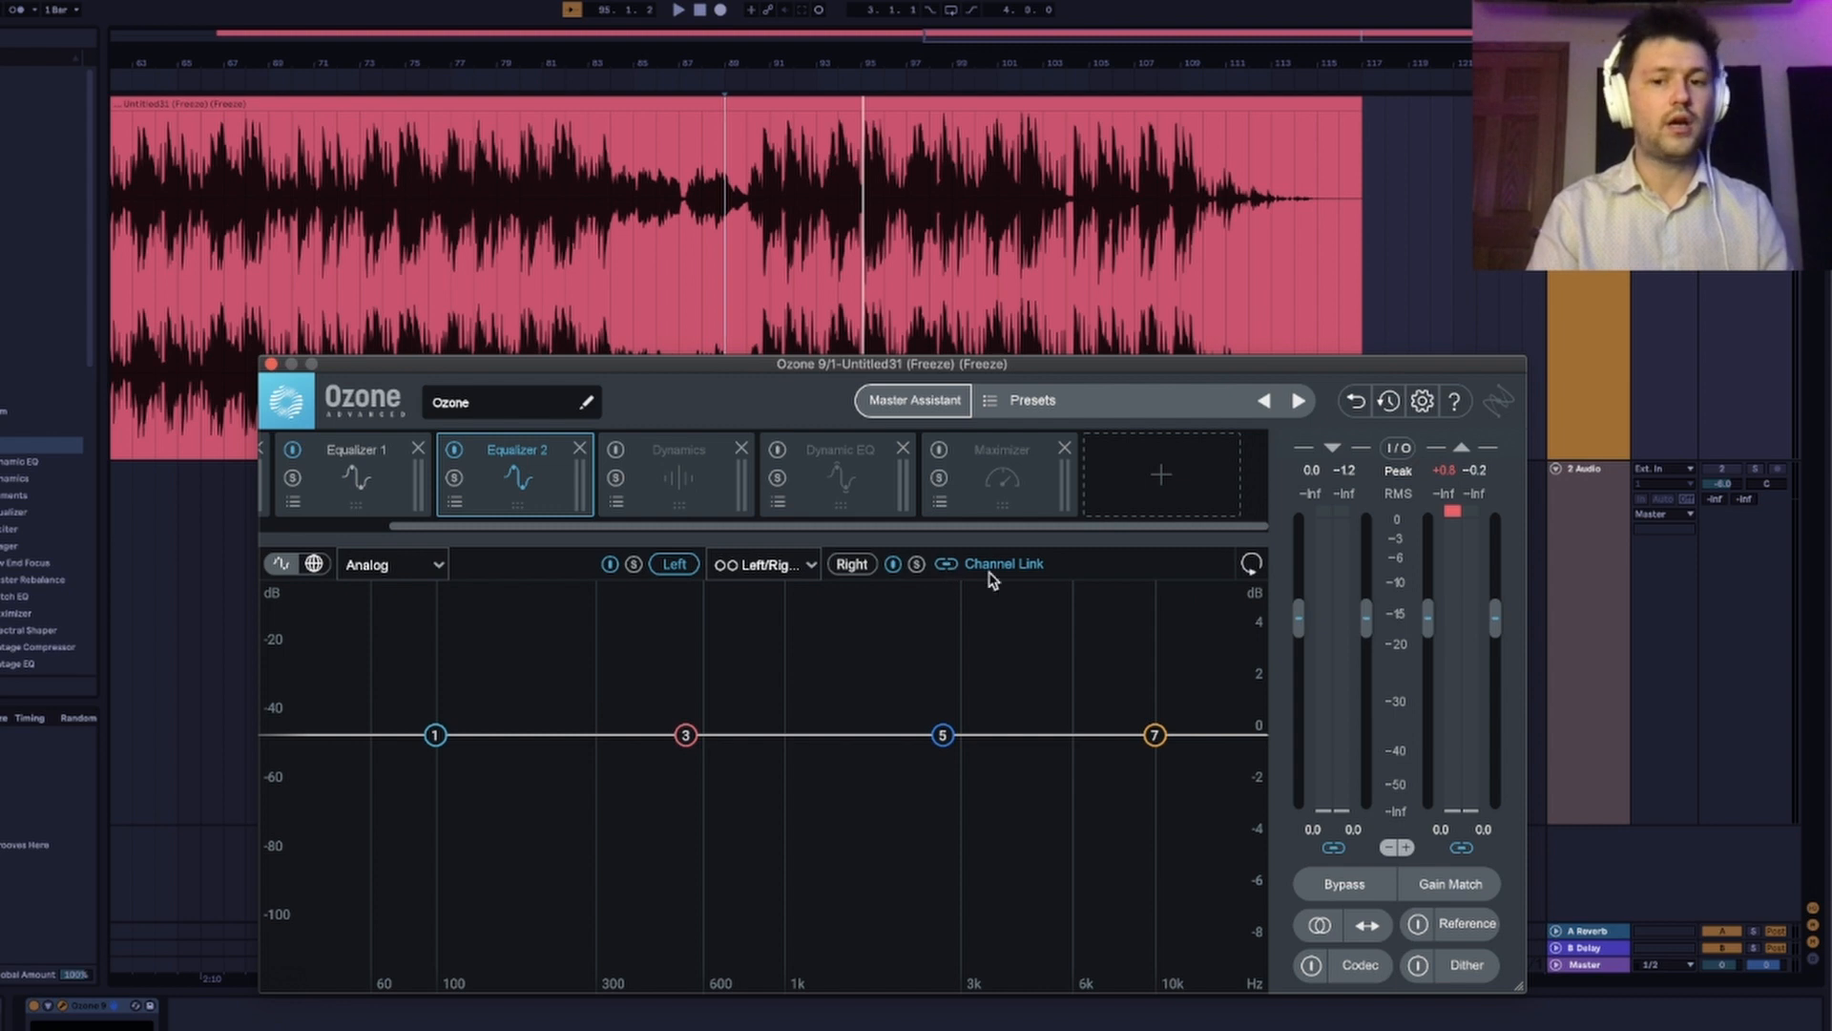
pyautogui.click(1157, 735)
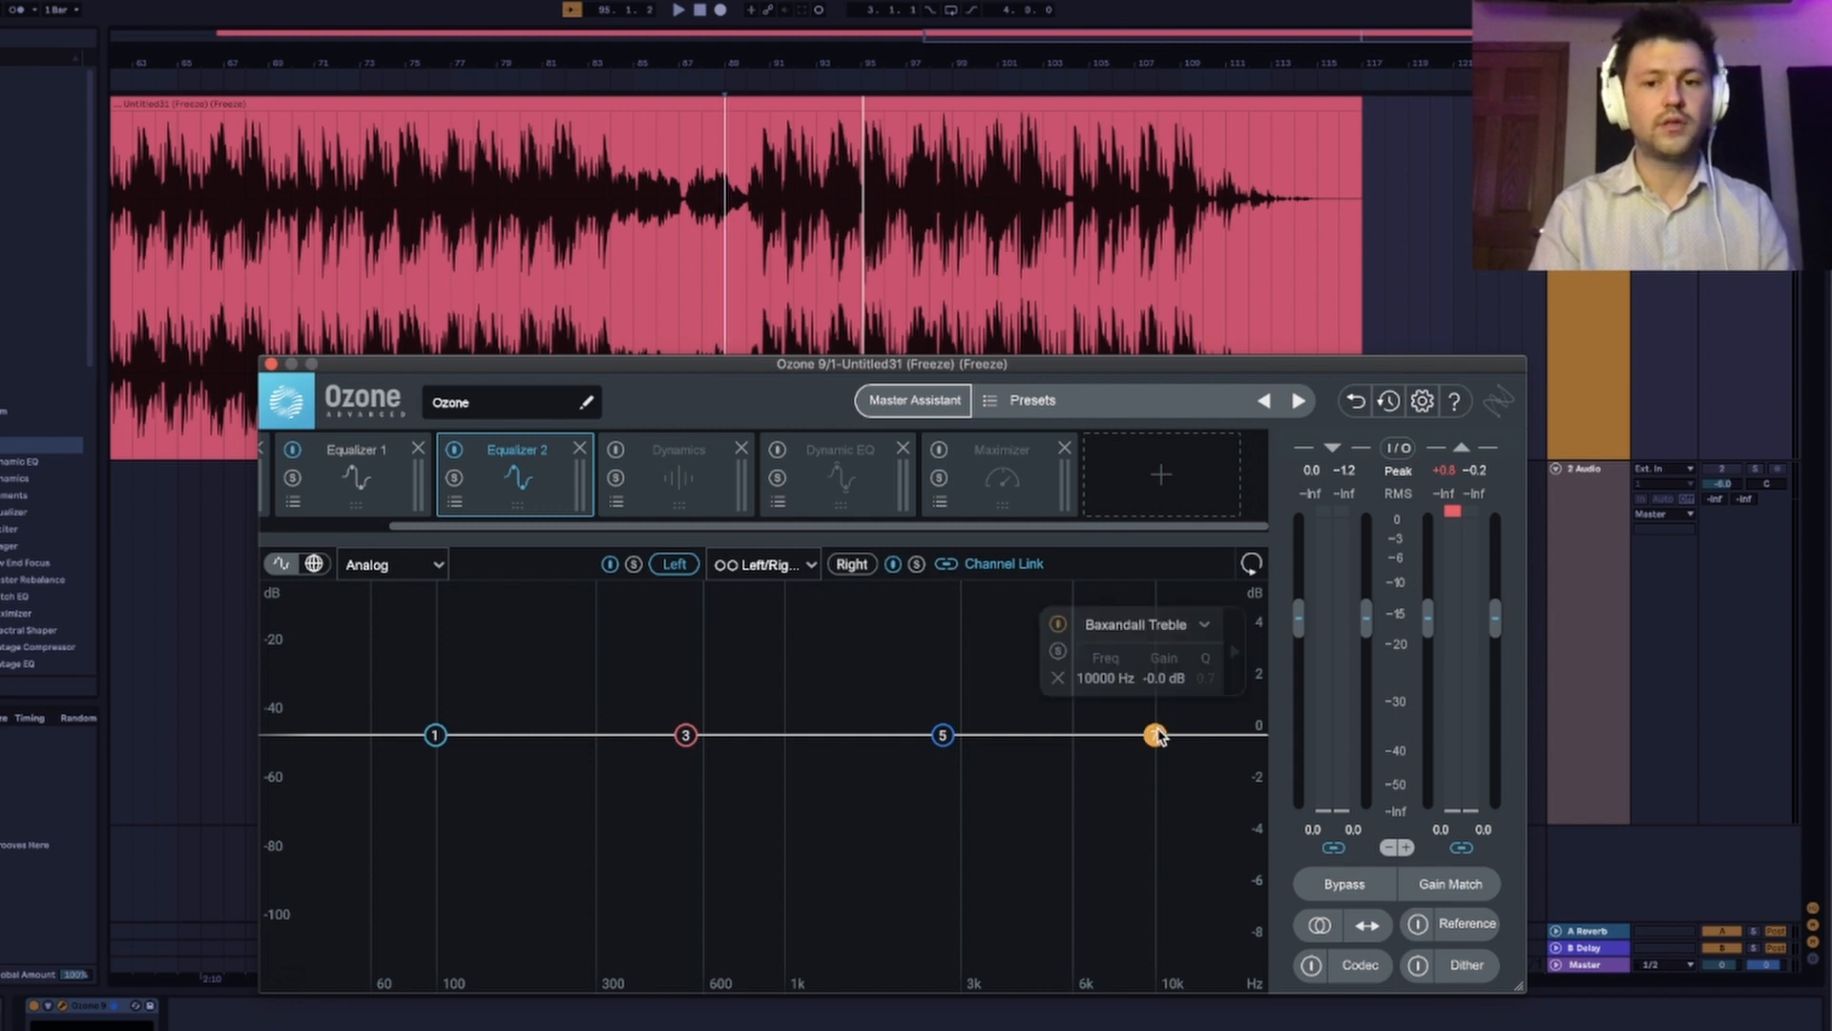
pyautogui.click(1057, 679)
pyautogui.click(436, 735)
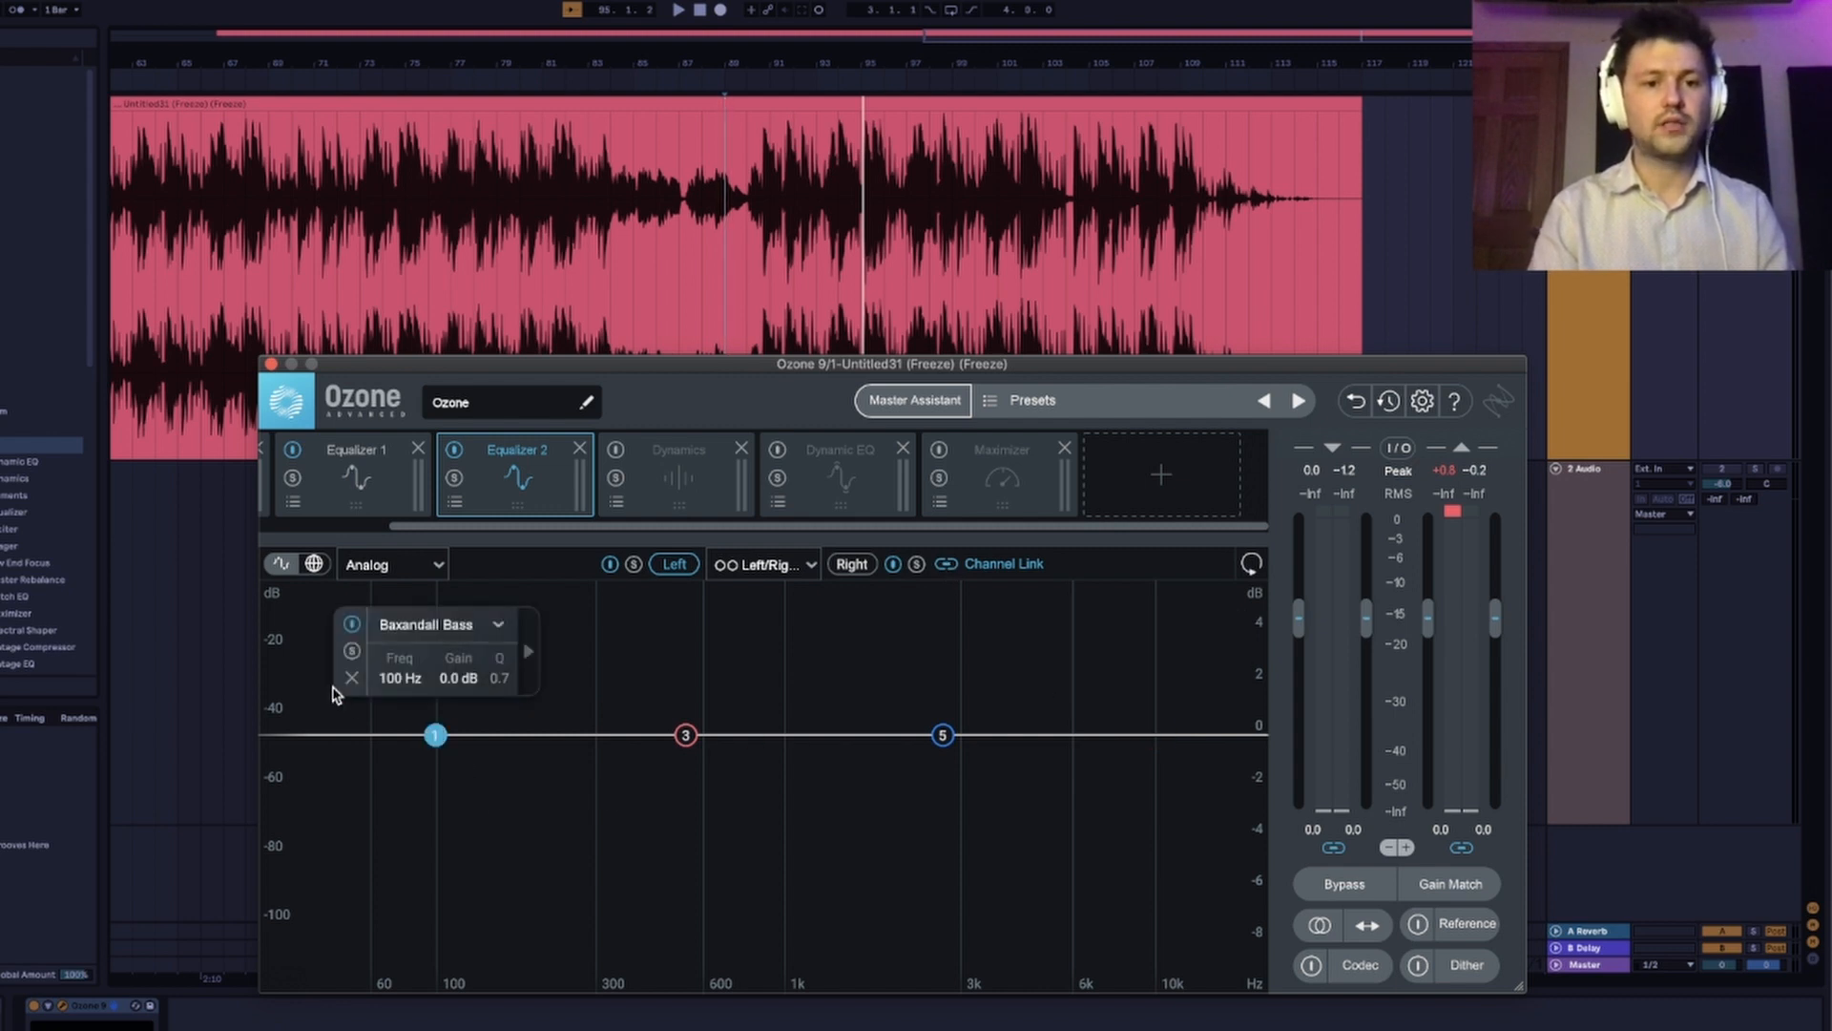
pyautogui.click(685, 737)
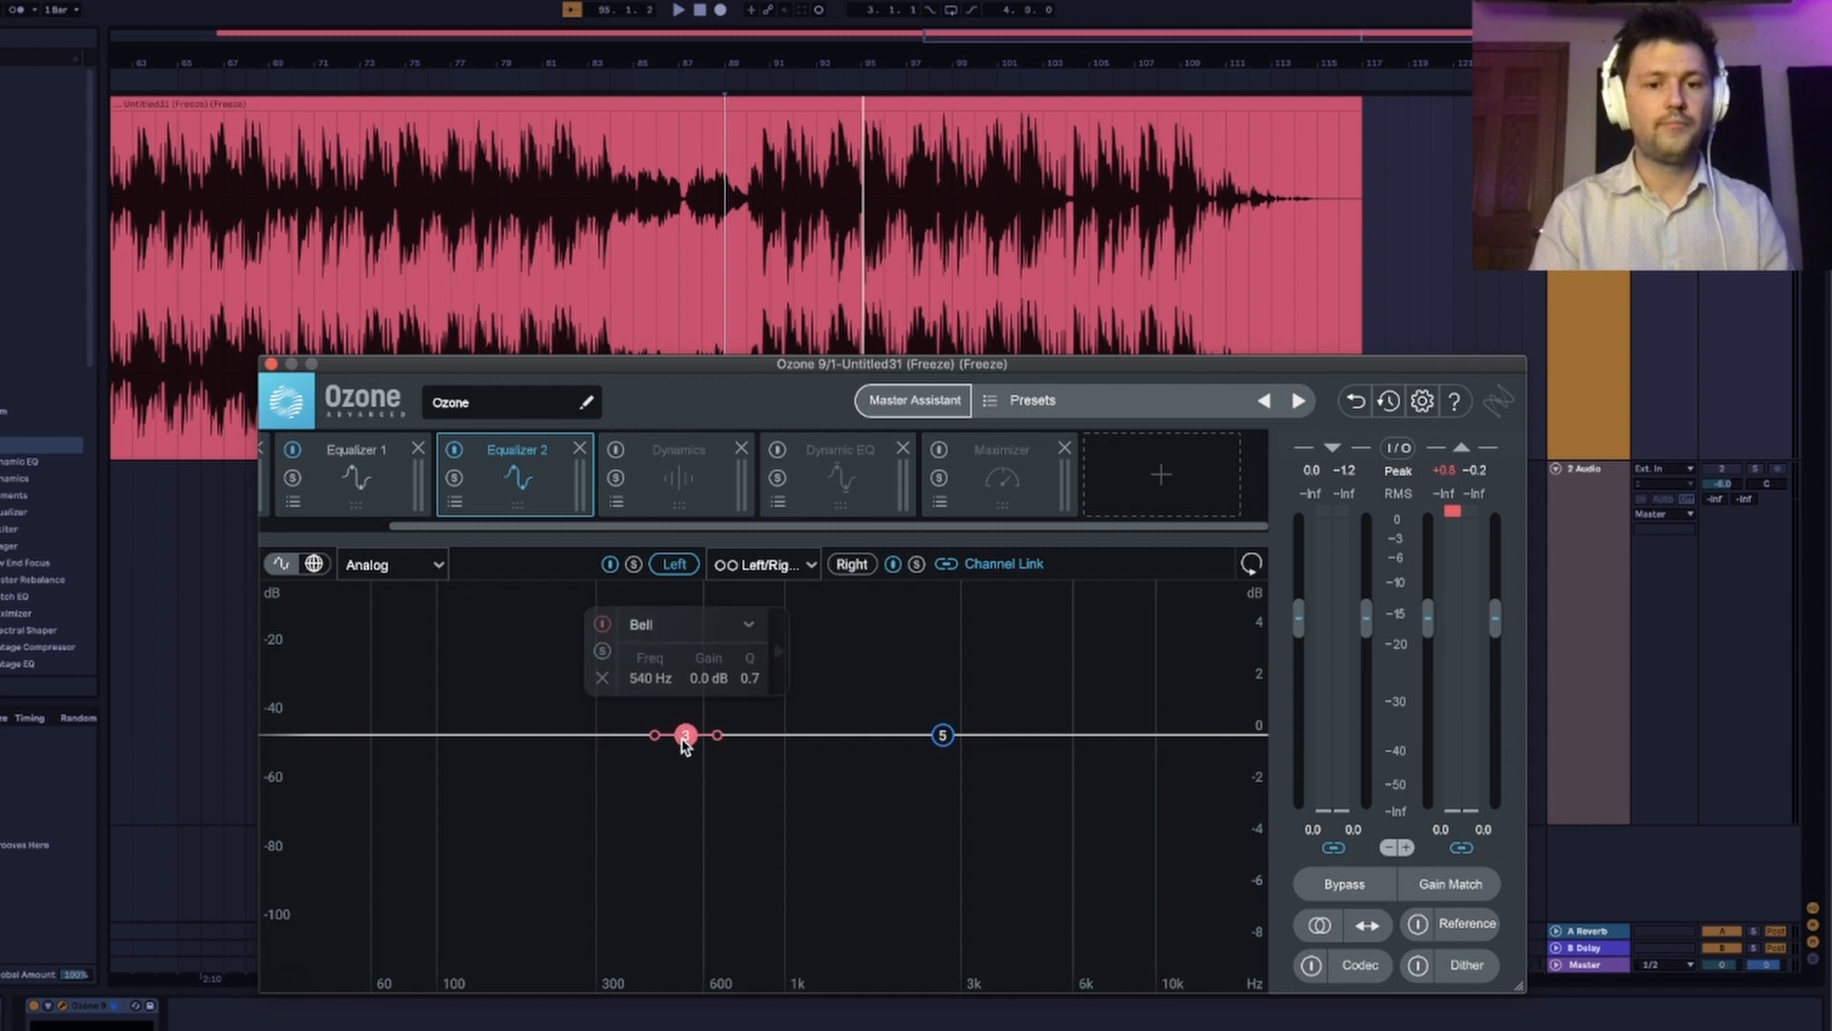
pyautogui.moveTo(1098, 677); pyautogui.dragTo(1017, 611)
# Set Equalizer 2's band 5 to 1953 Hz and 1.2 dB, comparing it soloed and in the full track.
pyautogui.click(942, 735)
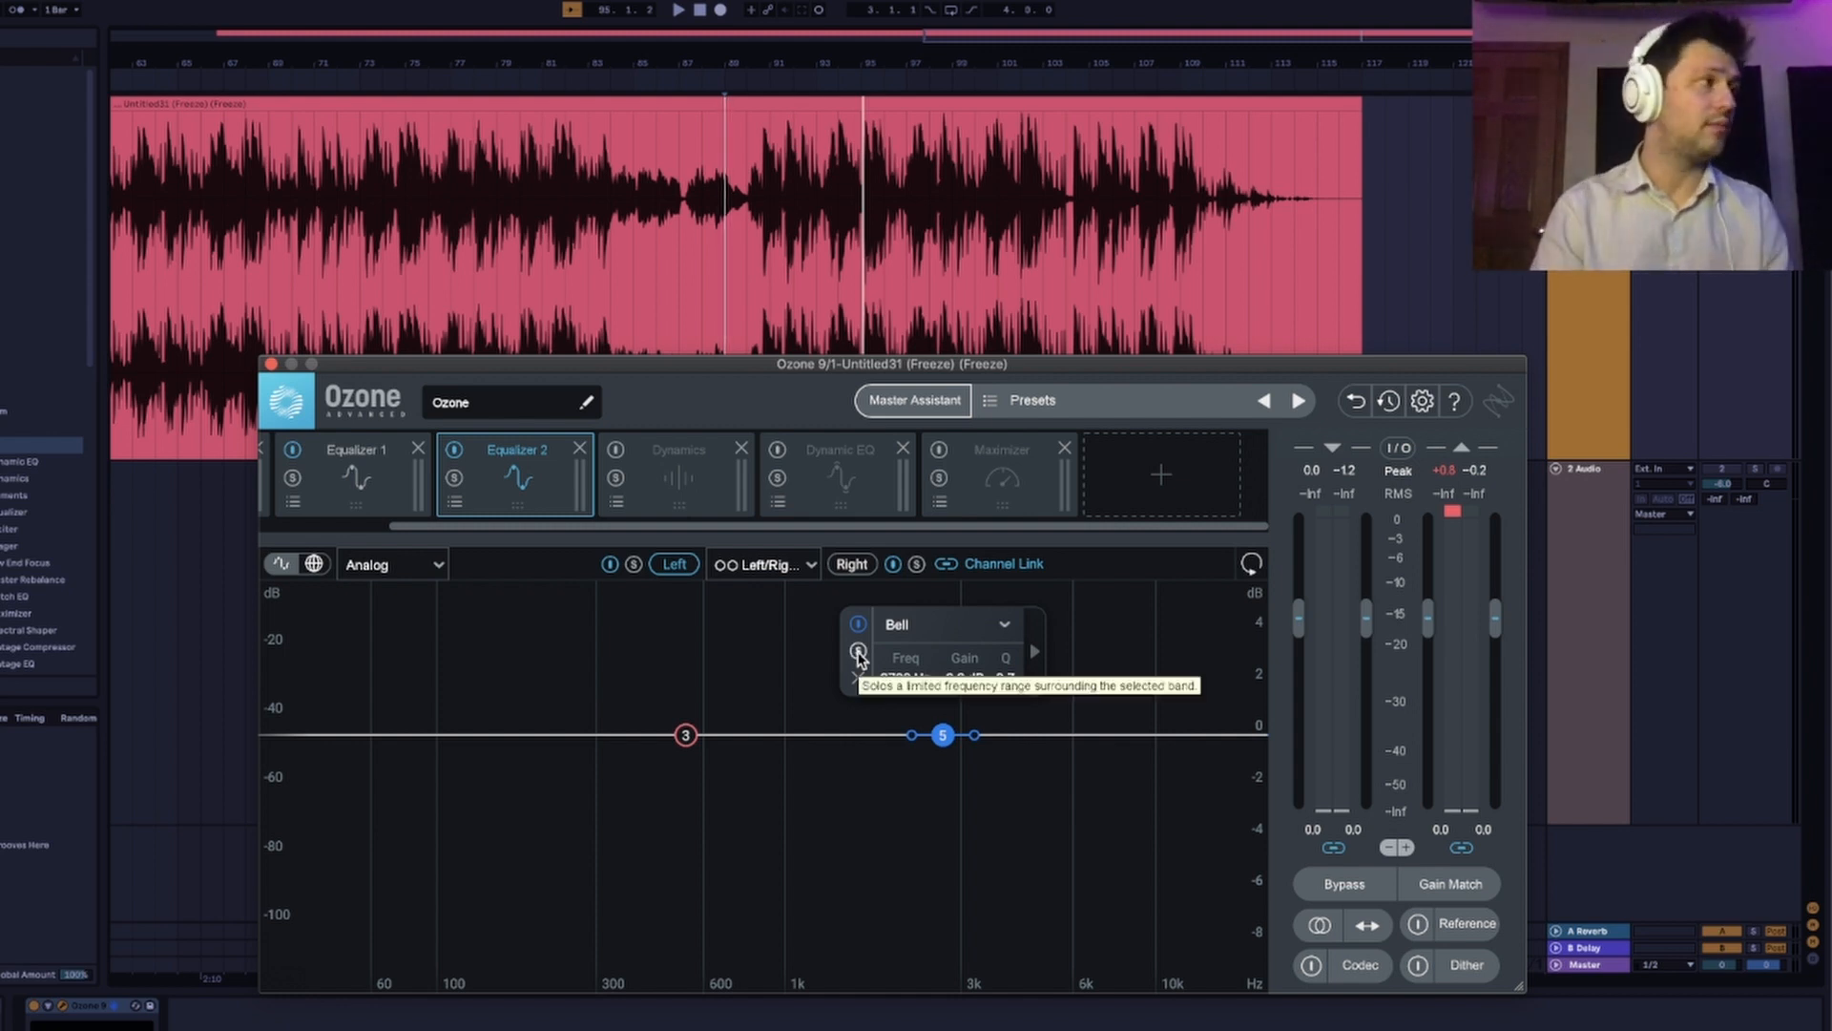
pyautogui.click(858, 652)
pyautogui.moveTo(942, 732); pyautogui.dragTo(891, 689)
pyautogui.press('space')
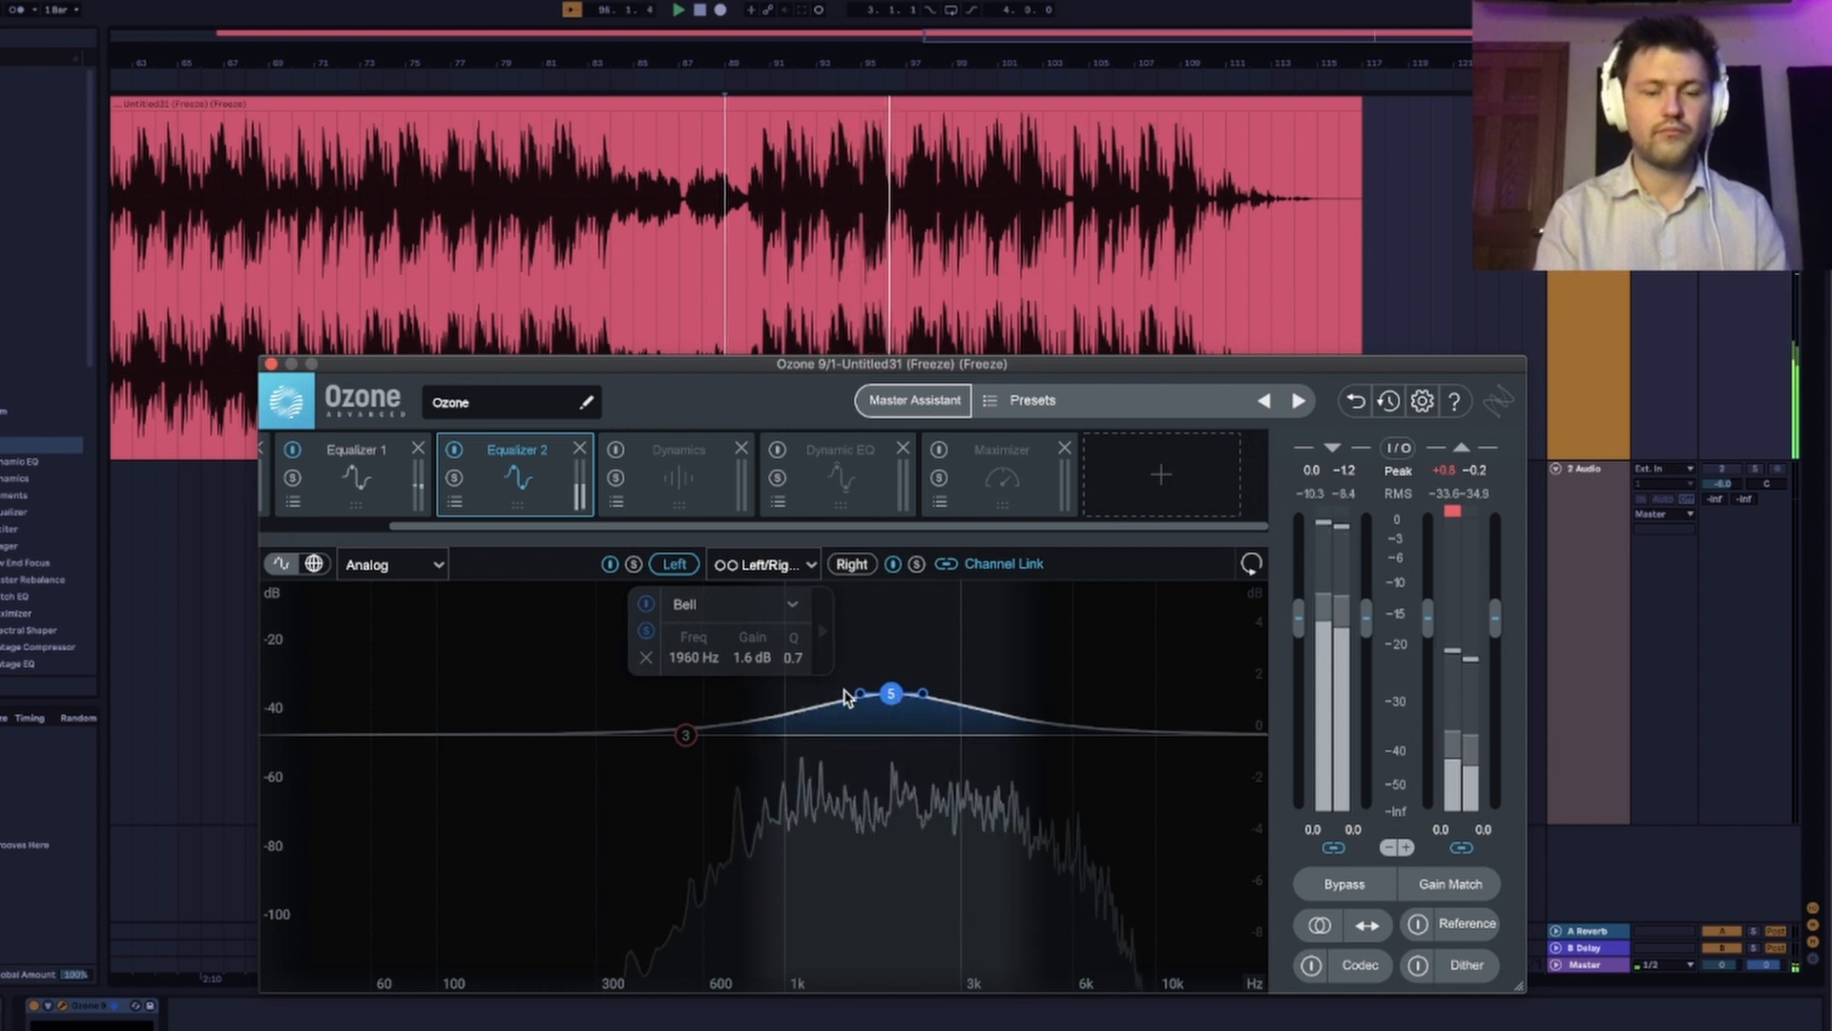
pyautogui.click(687, 735)
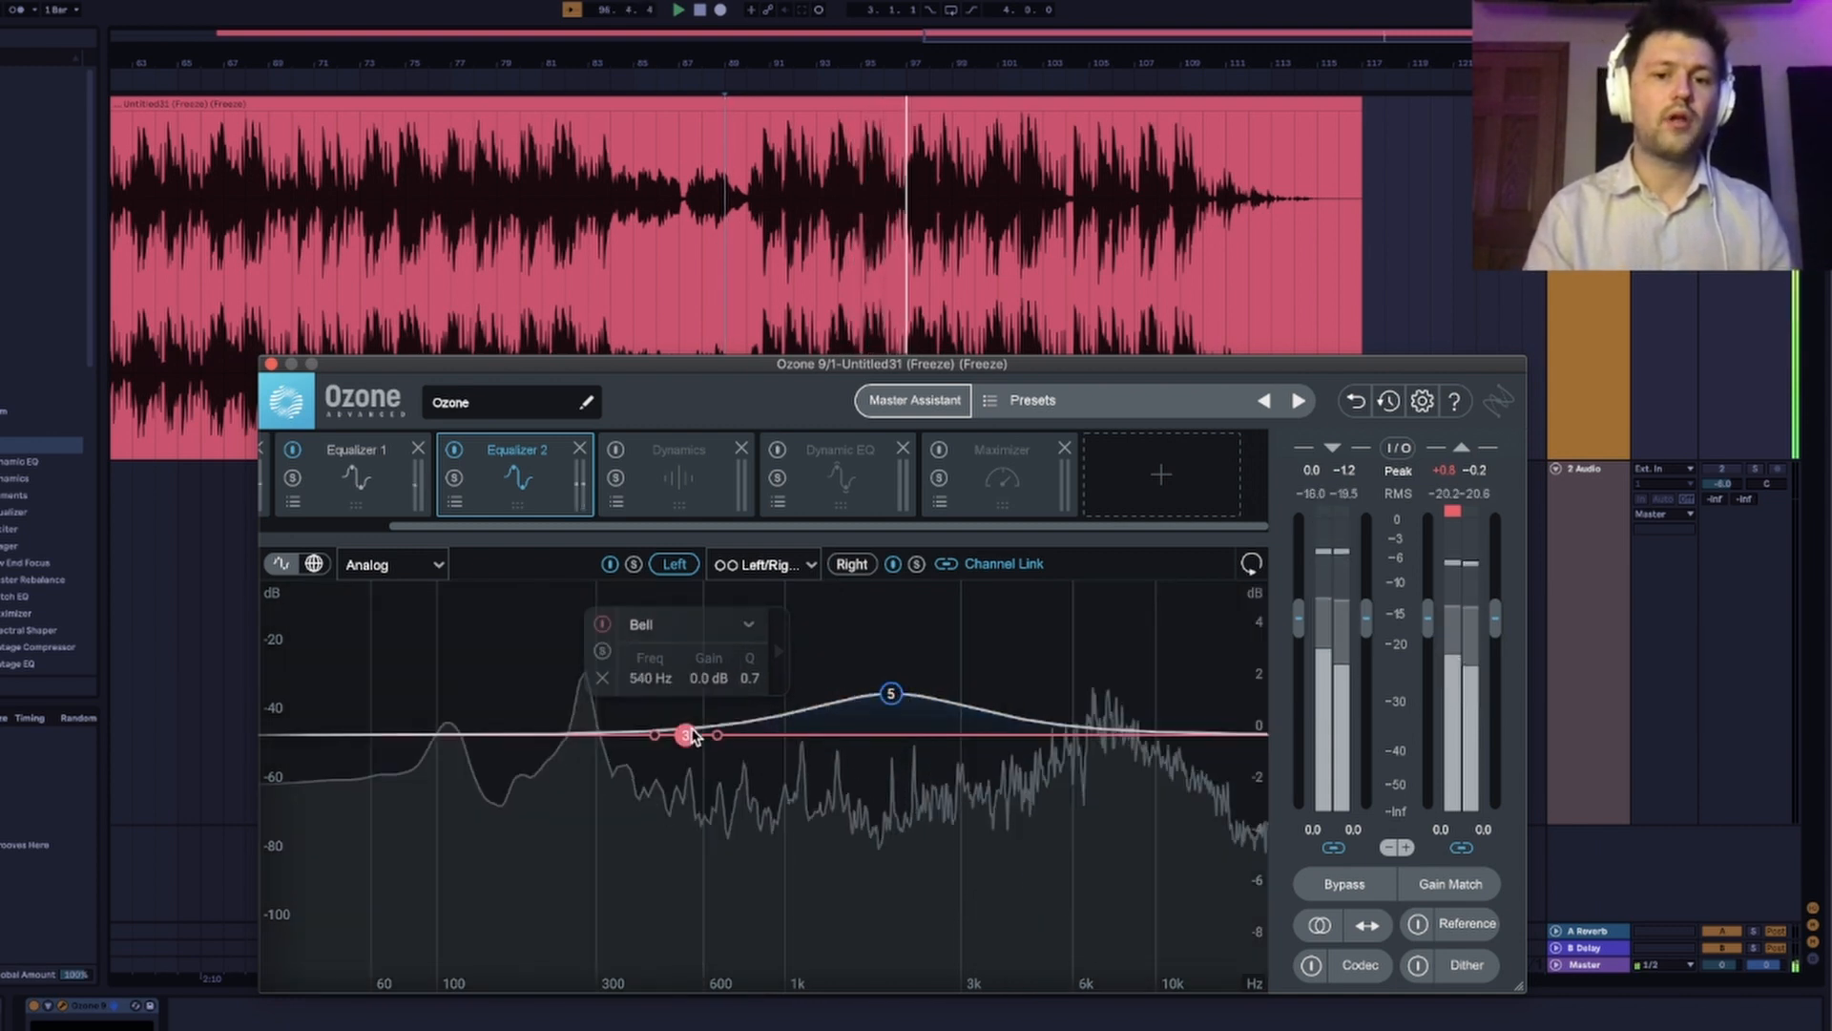
pyautogui.click(894, 692)
pyautogui.moveTo(895, 689); pyautogui.dragTo(895, 700)
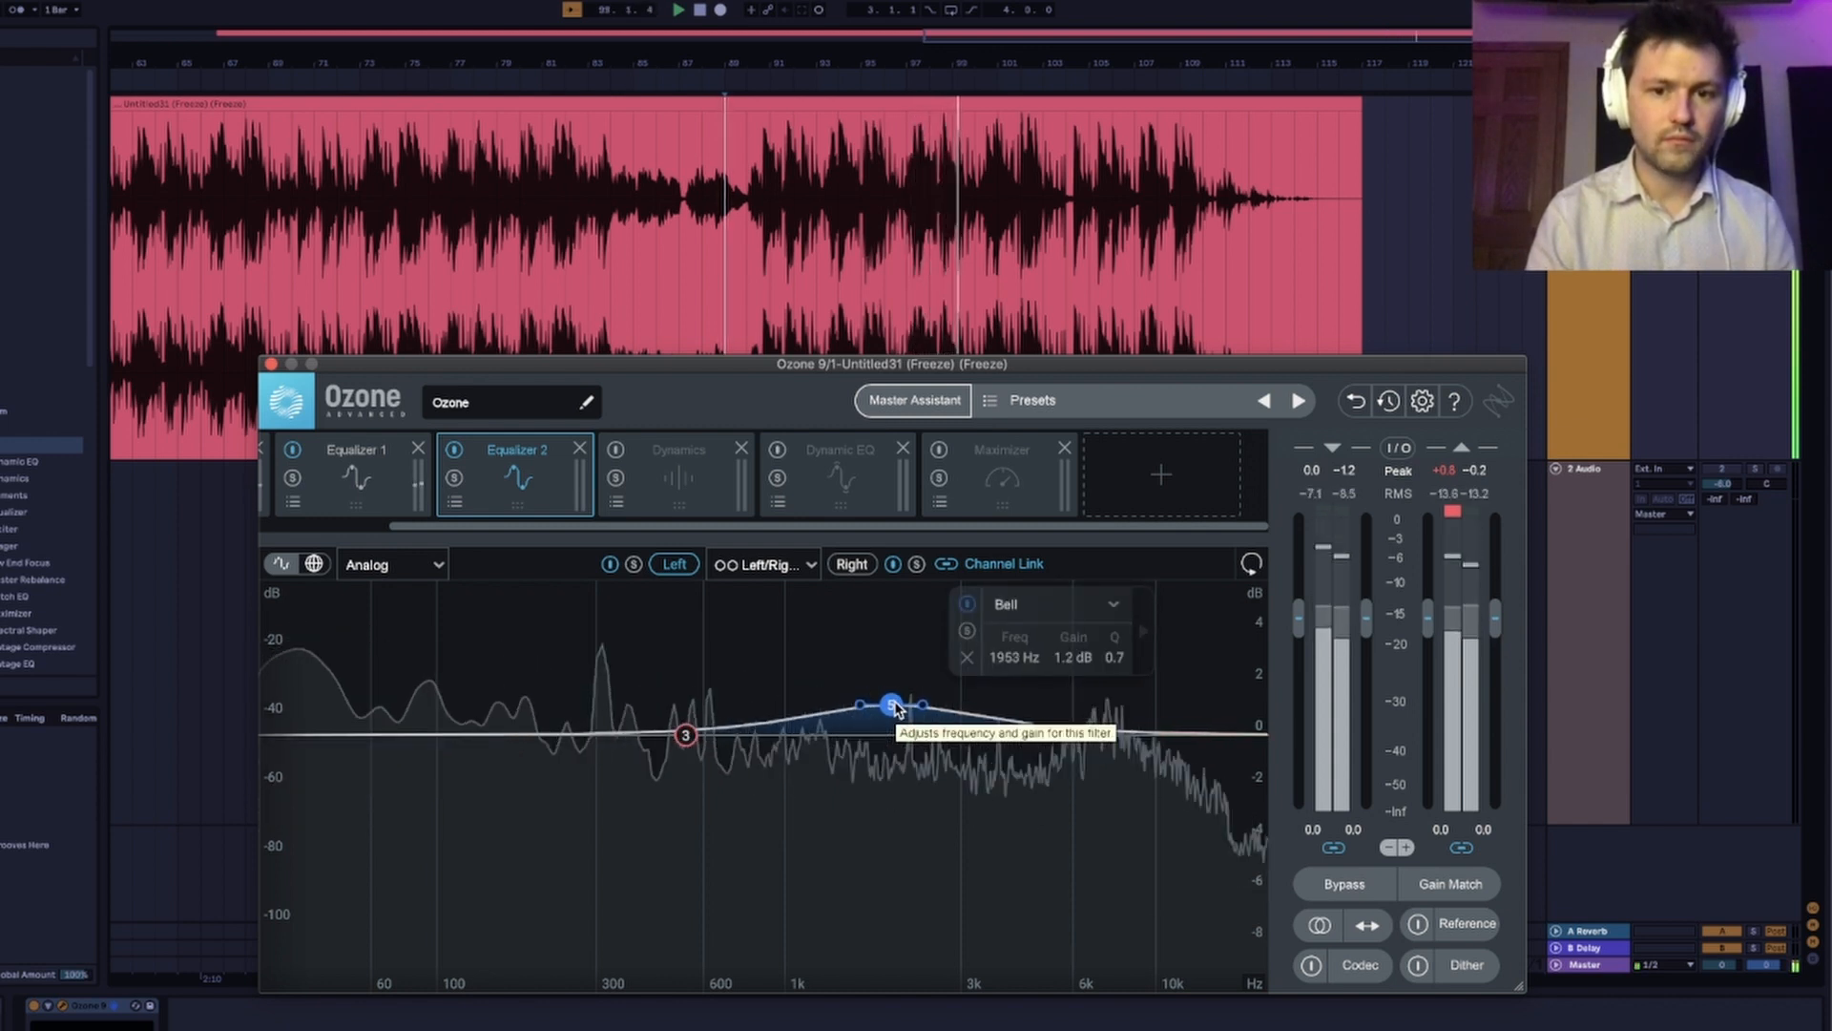
# Set Equalizer 2's band 3 to 376 Hz and -1.2 dB while listening to it soloed, and turn its solo off.
pyautogui.moveTo(687, 732); pyautogui.dragTo(689, 741)
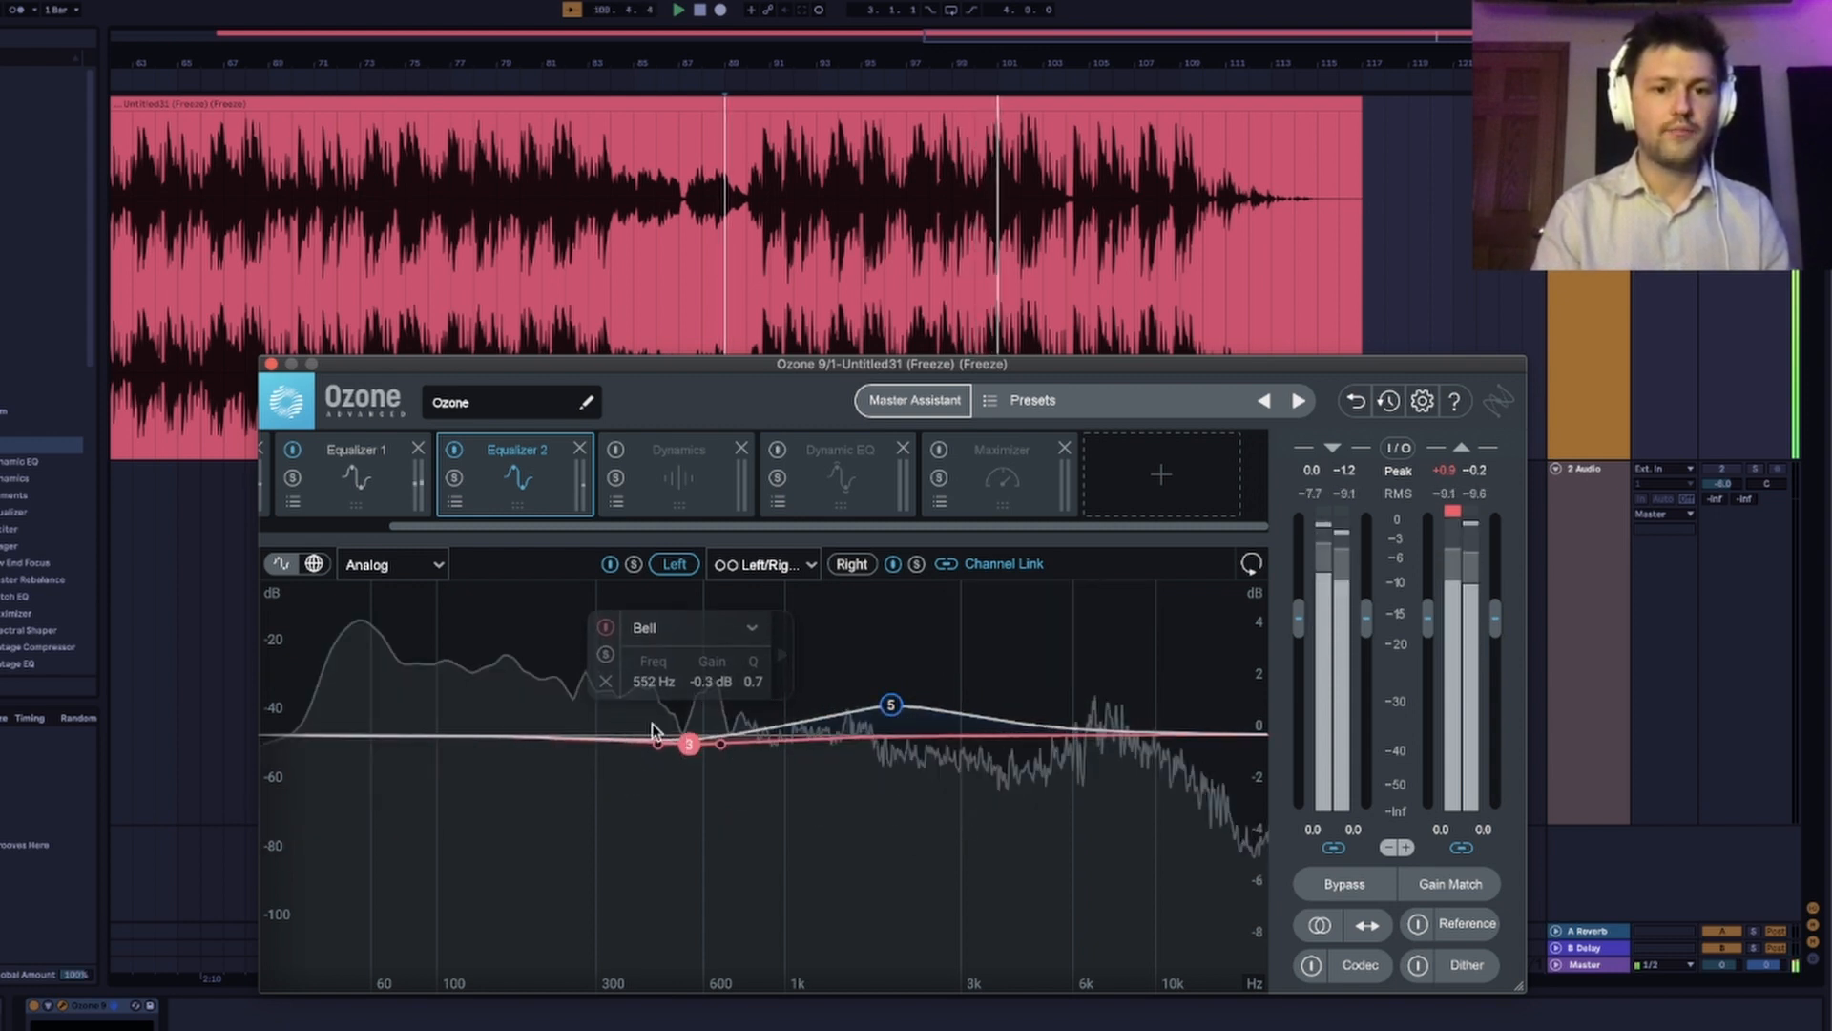
pyautogui.click(605, 655)
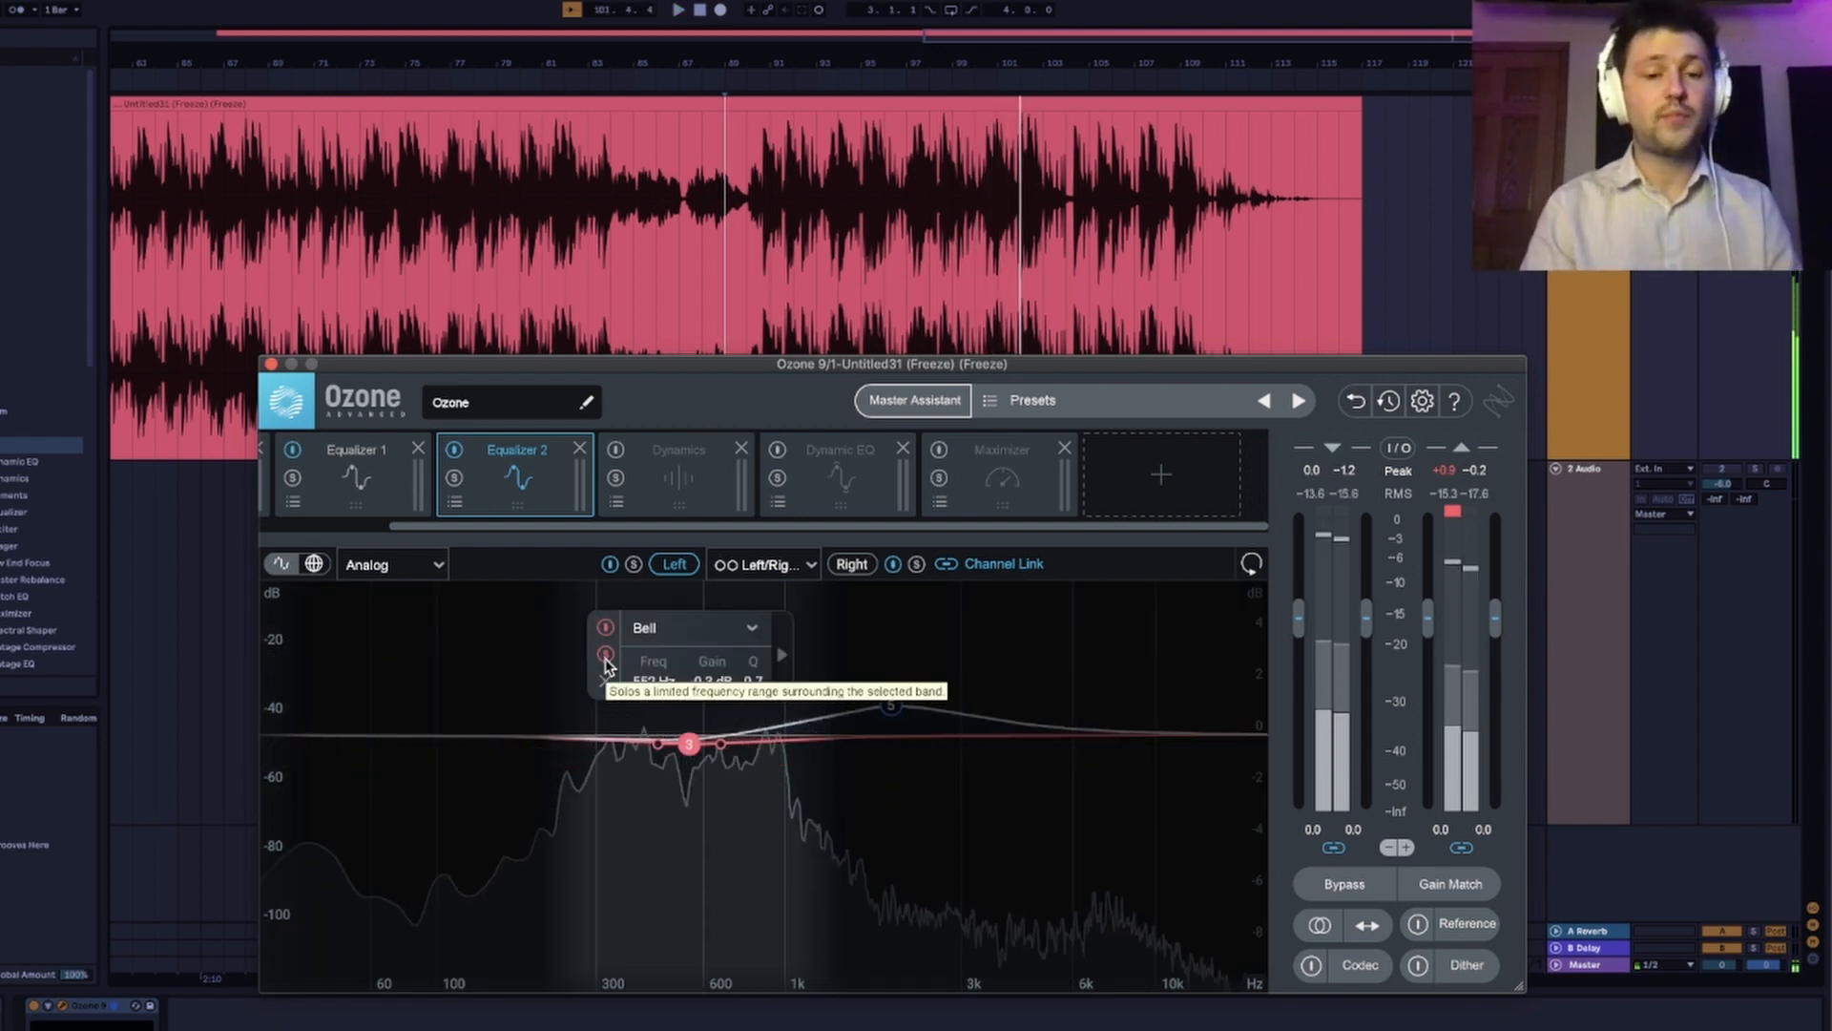
pyautogui.moveTo(689, 744); pyautogui.dragTo(646, 760)
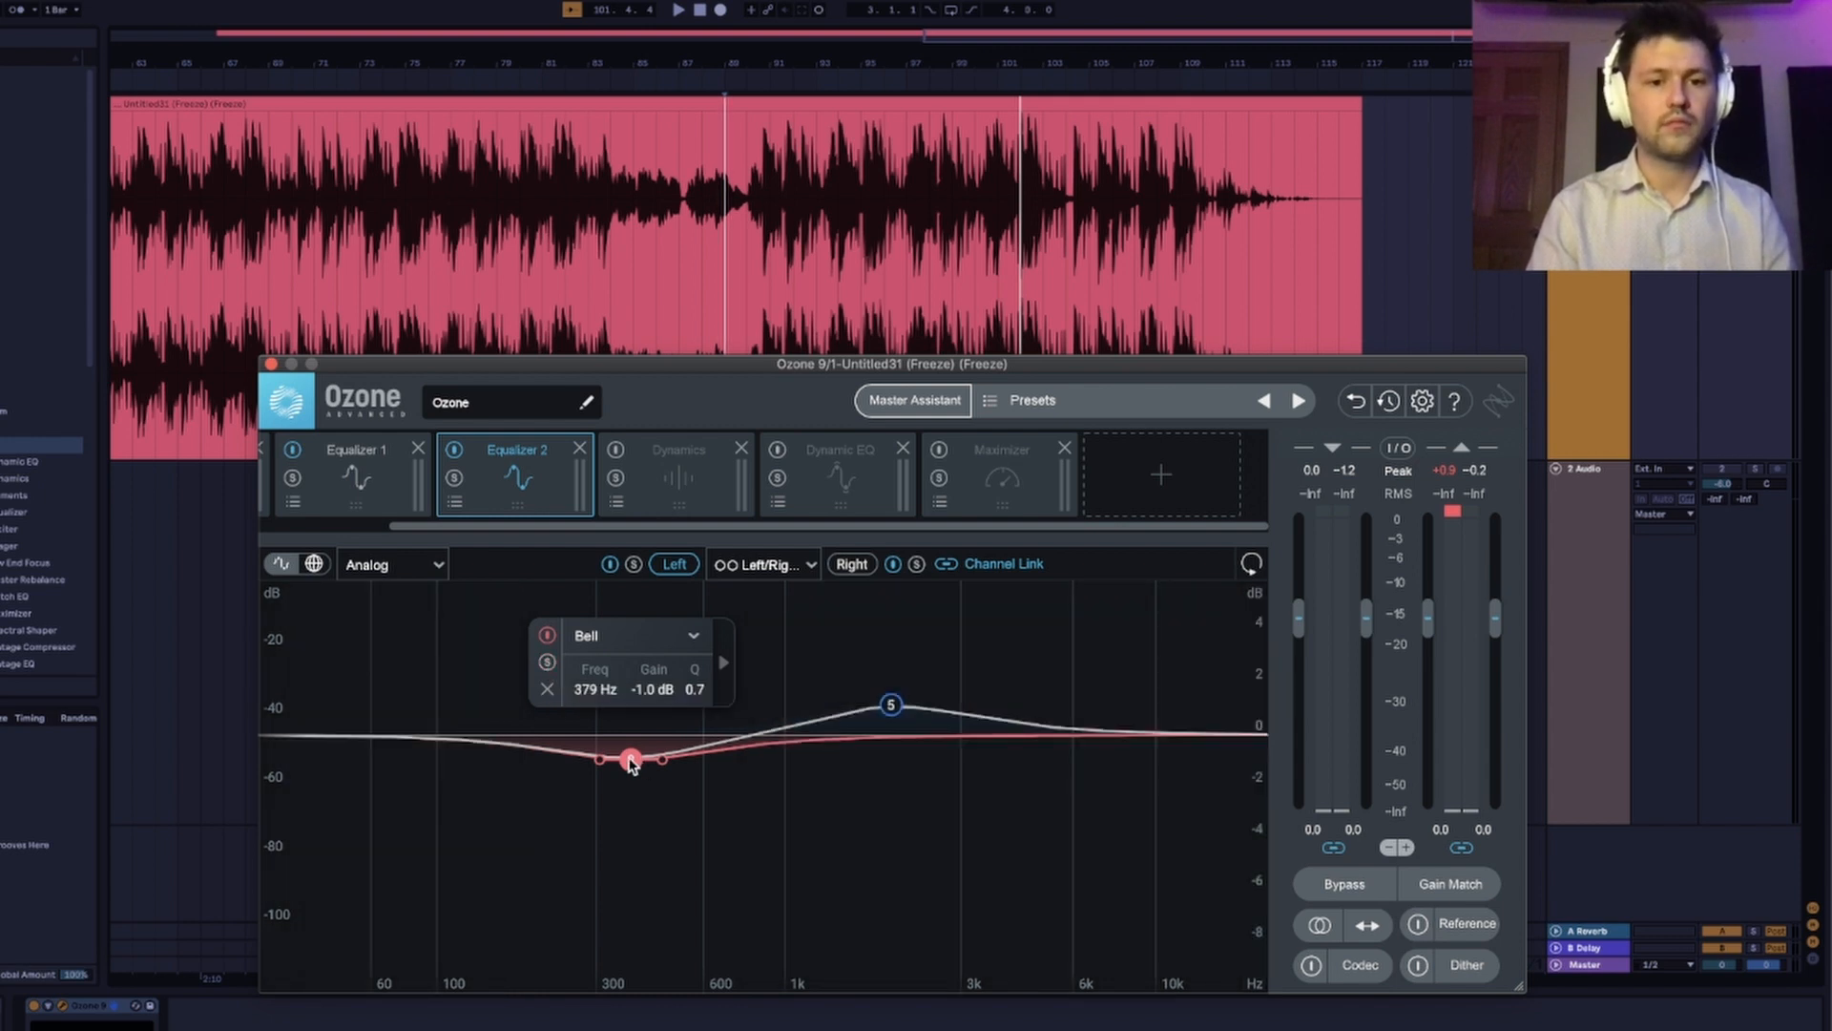
pyautogui.click(548, 663)
pyautogui.press('space')
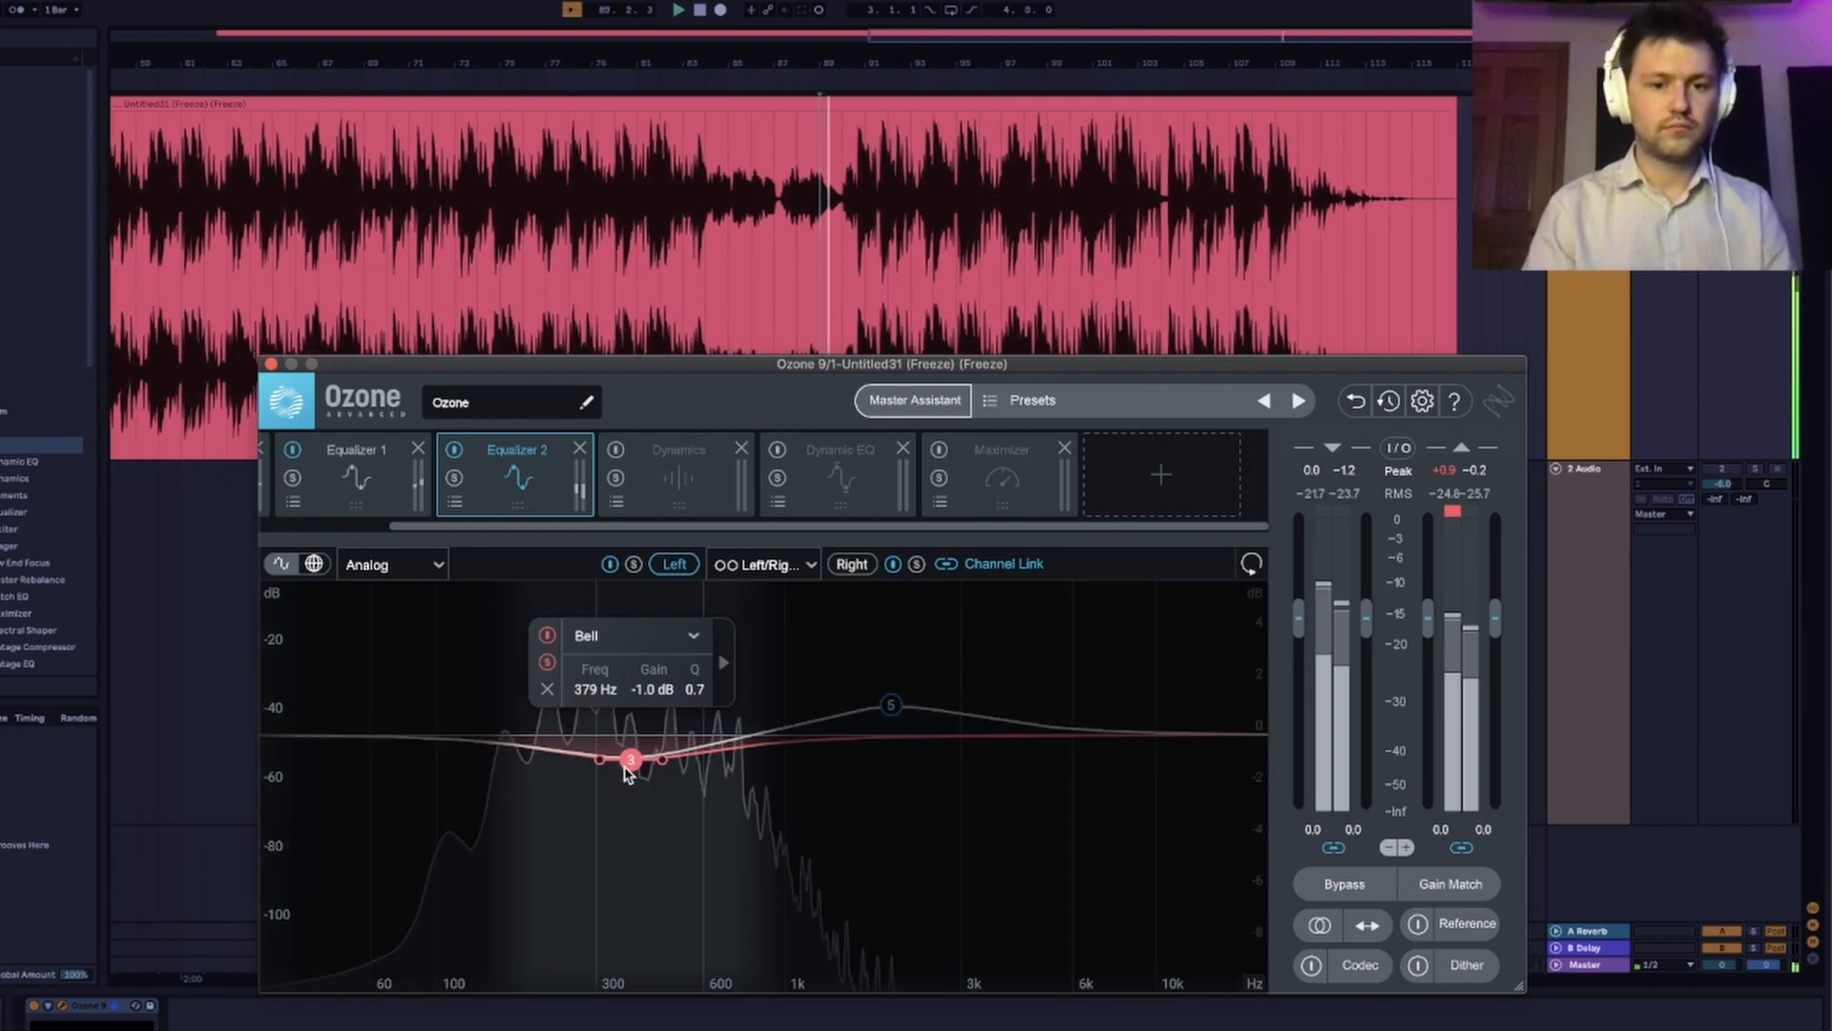
pyautogui.moveTo(631, 765)
pyautogui.mouseDown()
pyautogui.moveTo(646, 775)
pyautogui.moveTo(627, 771)
pyautogui.mouseUp()
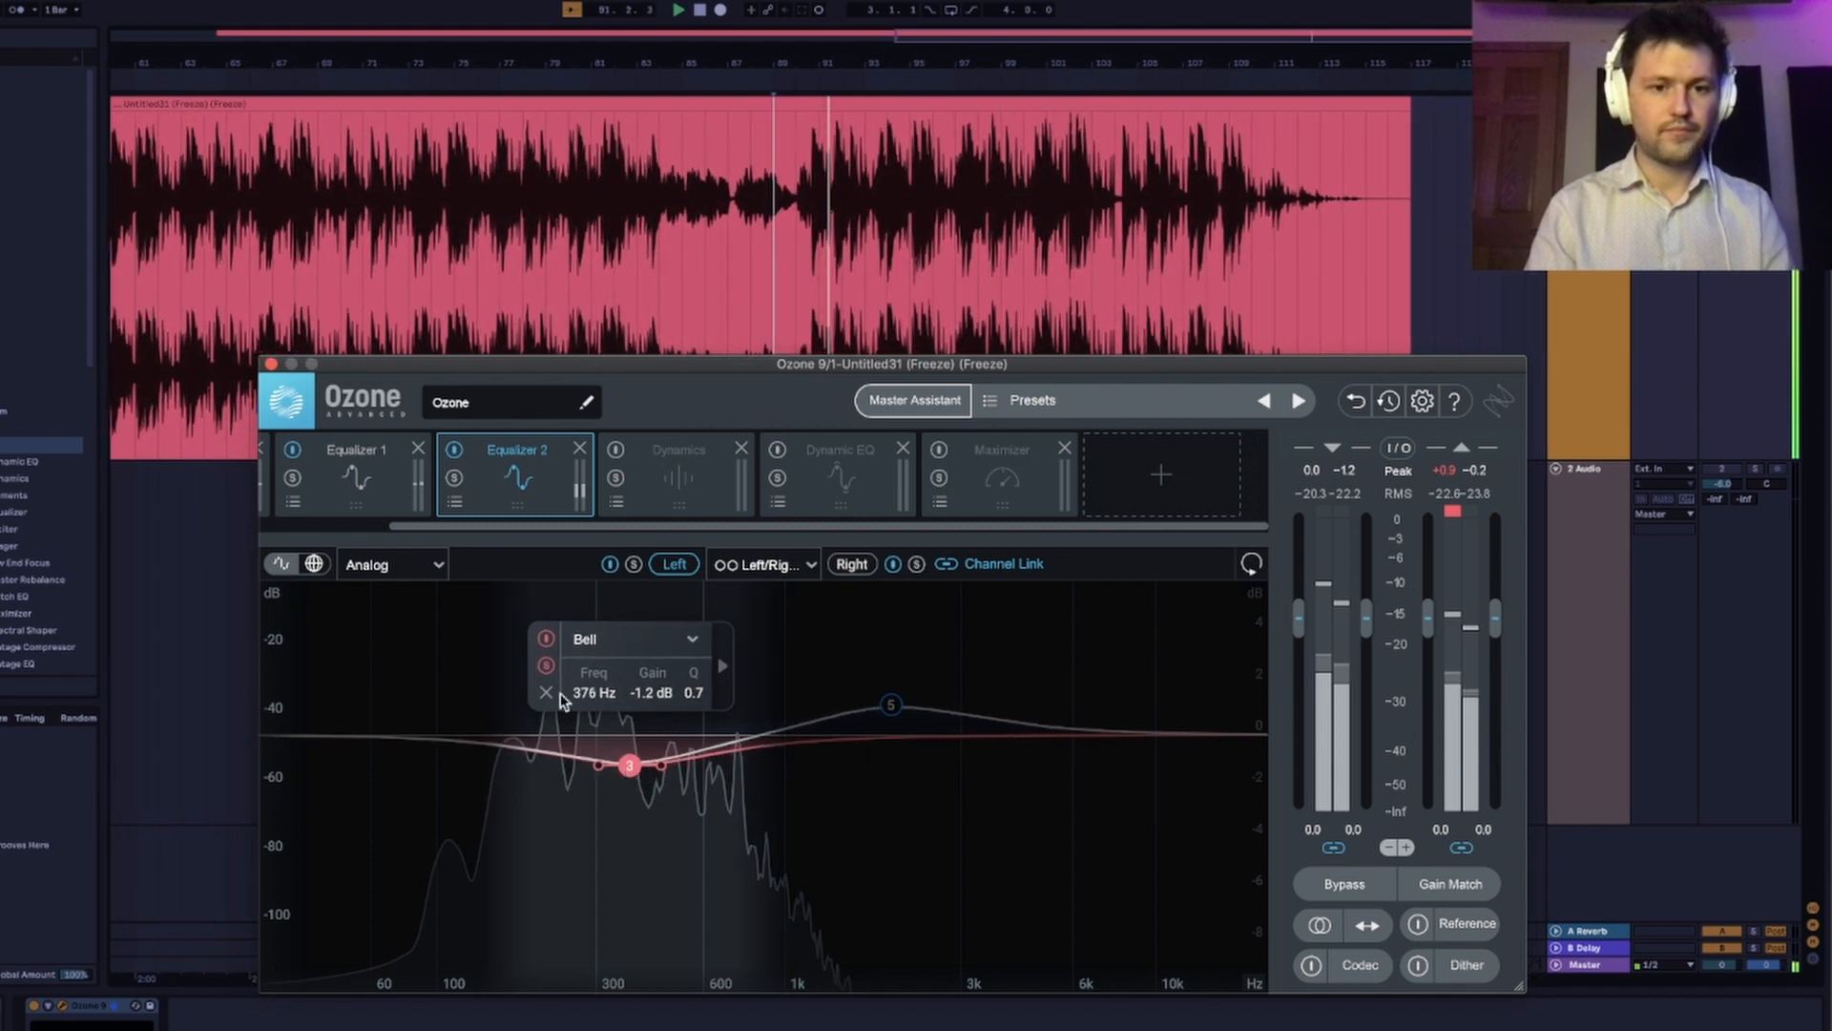
pyautogui.click(547, 667)
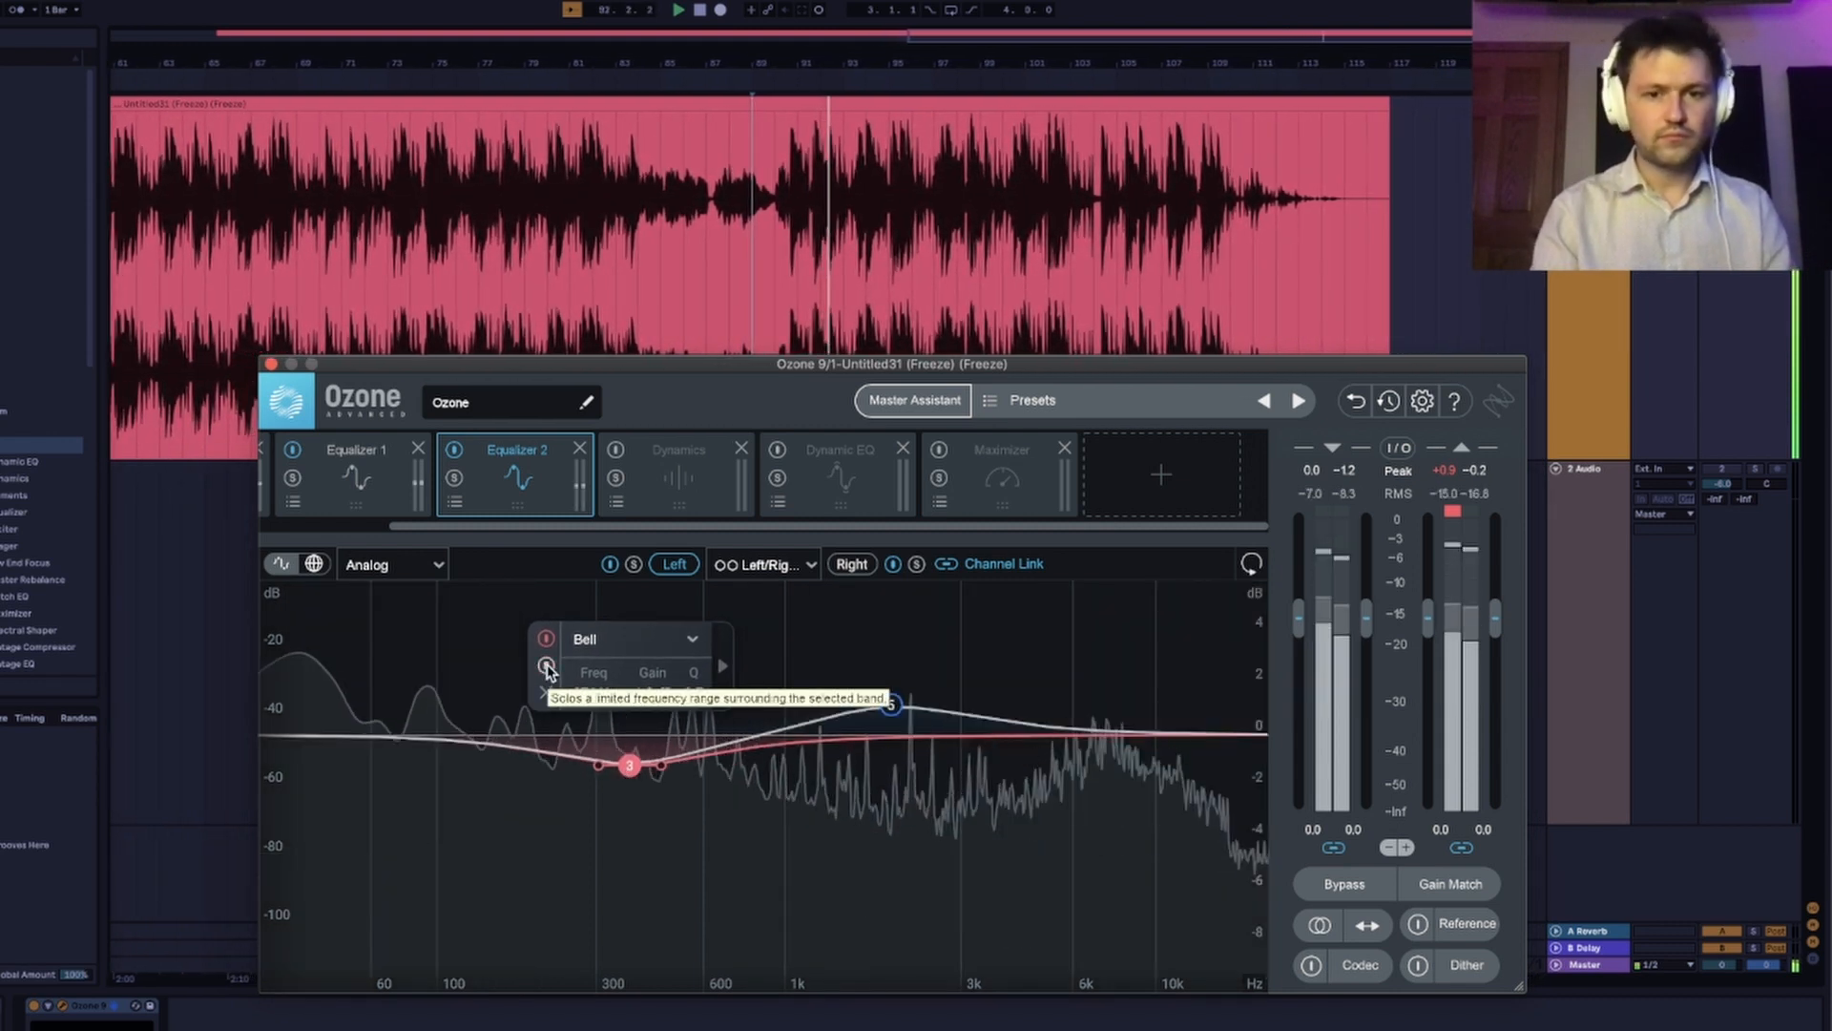
# Turn off Equalizer 2's Channel Link and shift right-channel bands 3 and 5 slightly higher in frequency, comparing them with the left channel.
pyautogui.press('space')
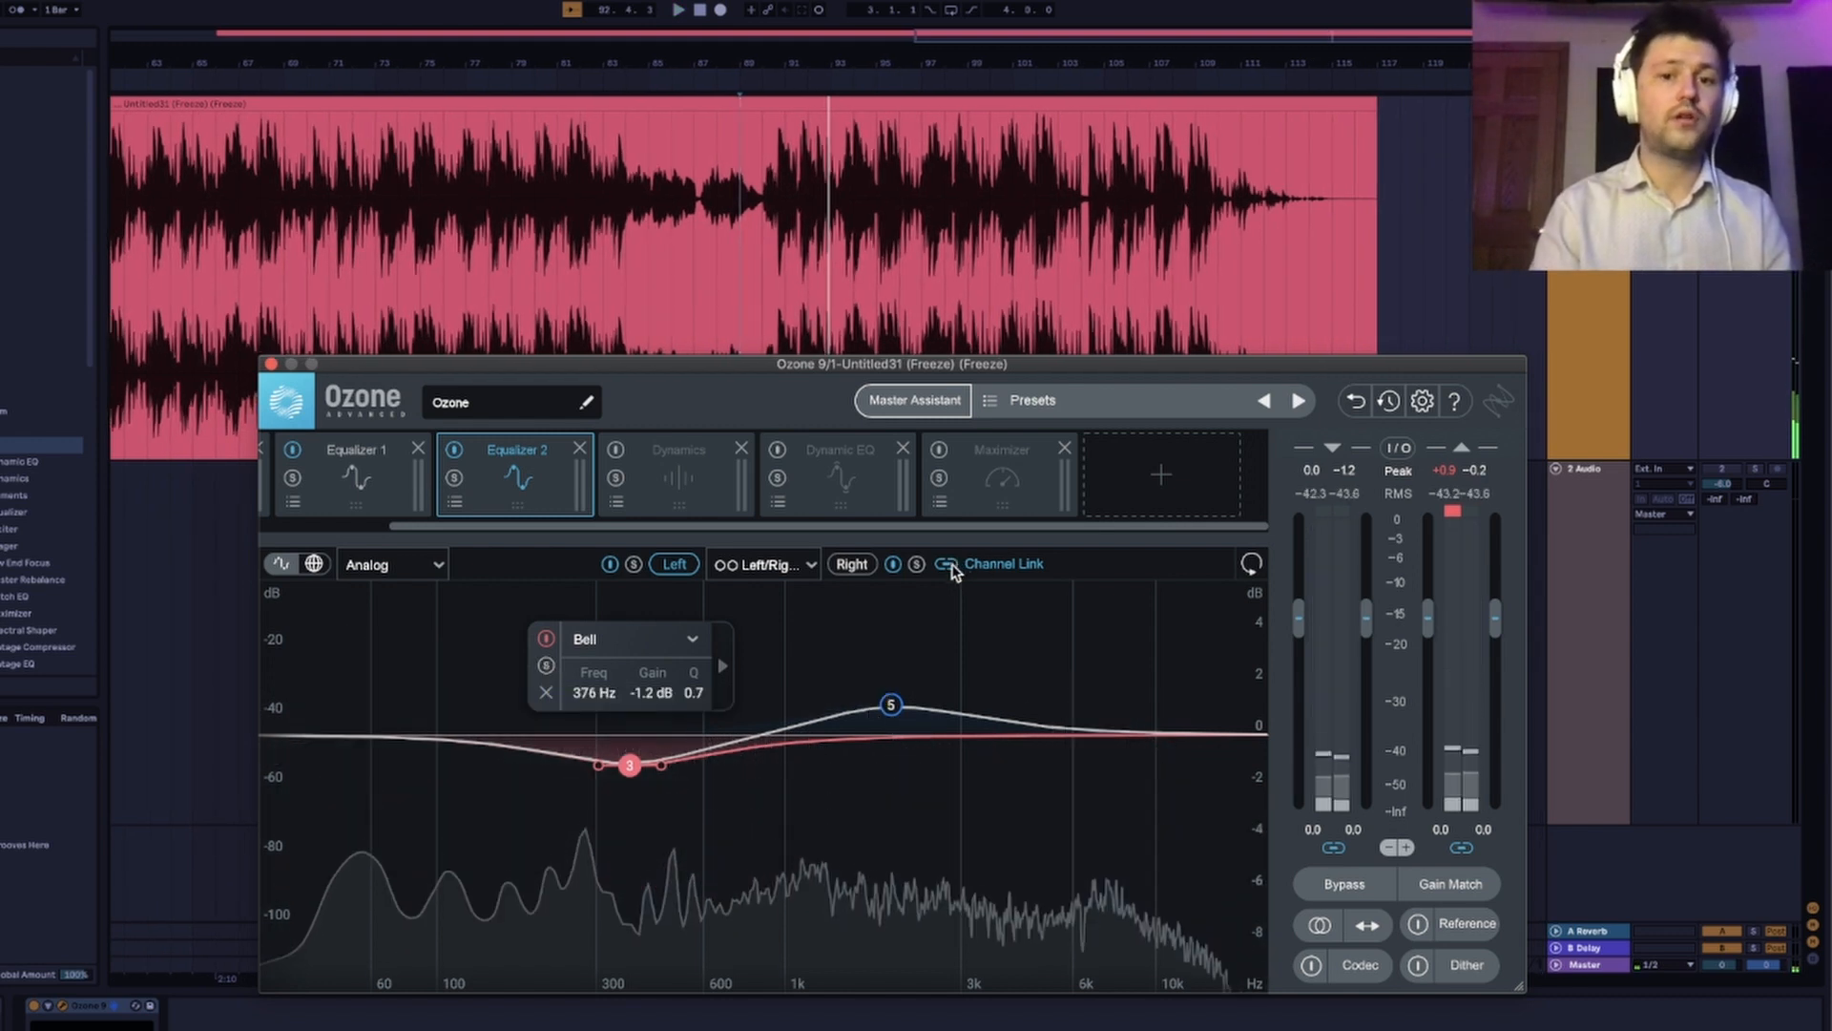
pyautogui.click(858, 566)
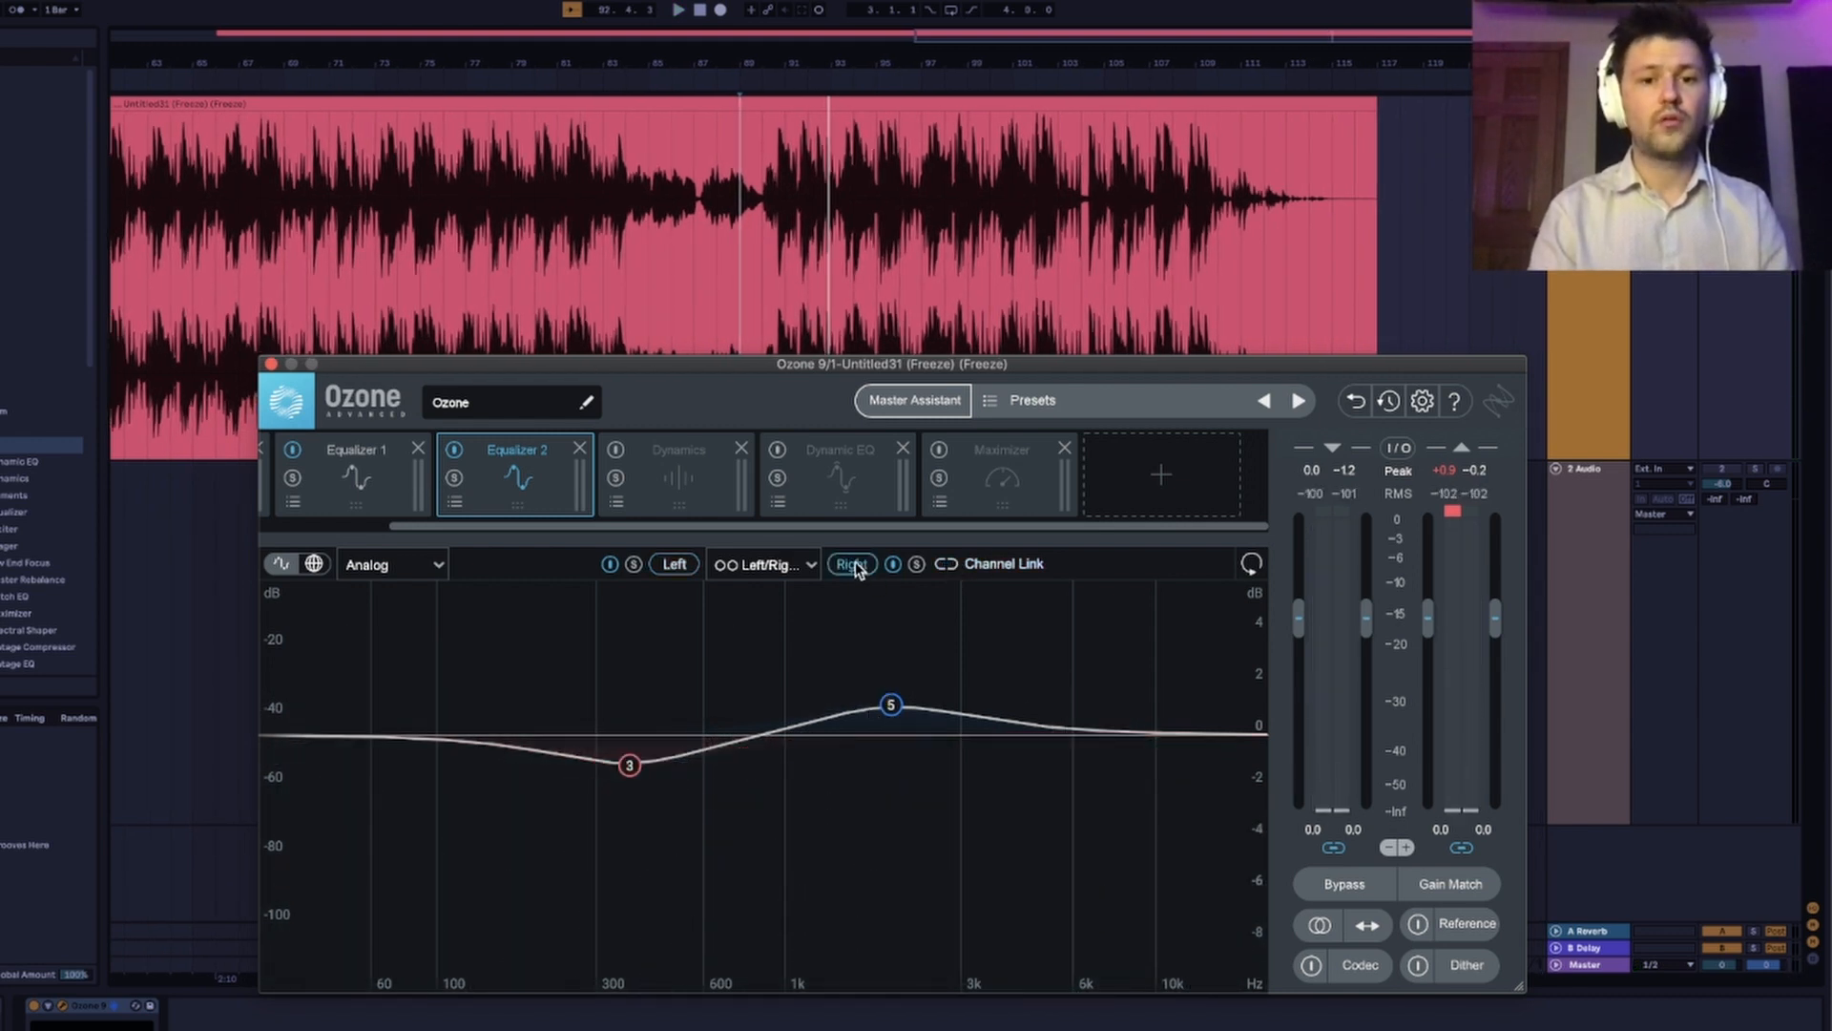
pyautogui.moveTo(973, 636); pyautogui.dragTo(580, 788)
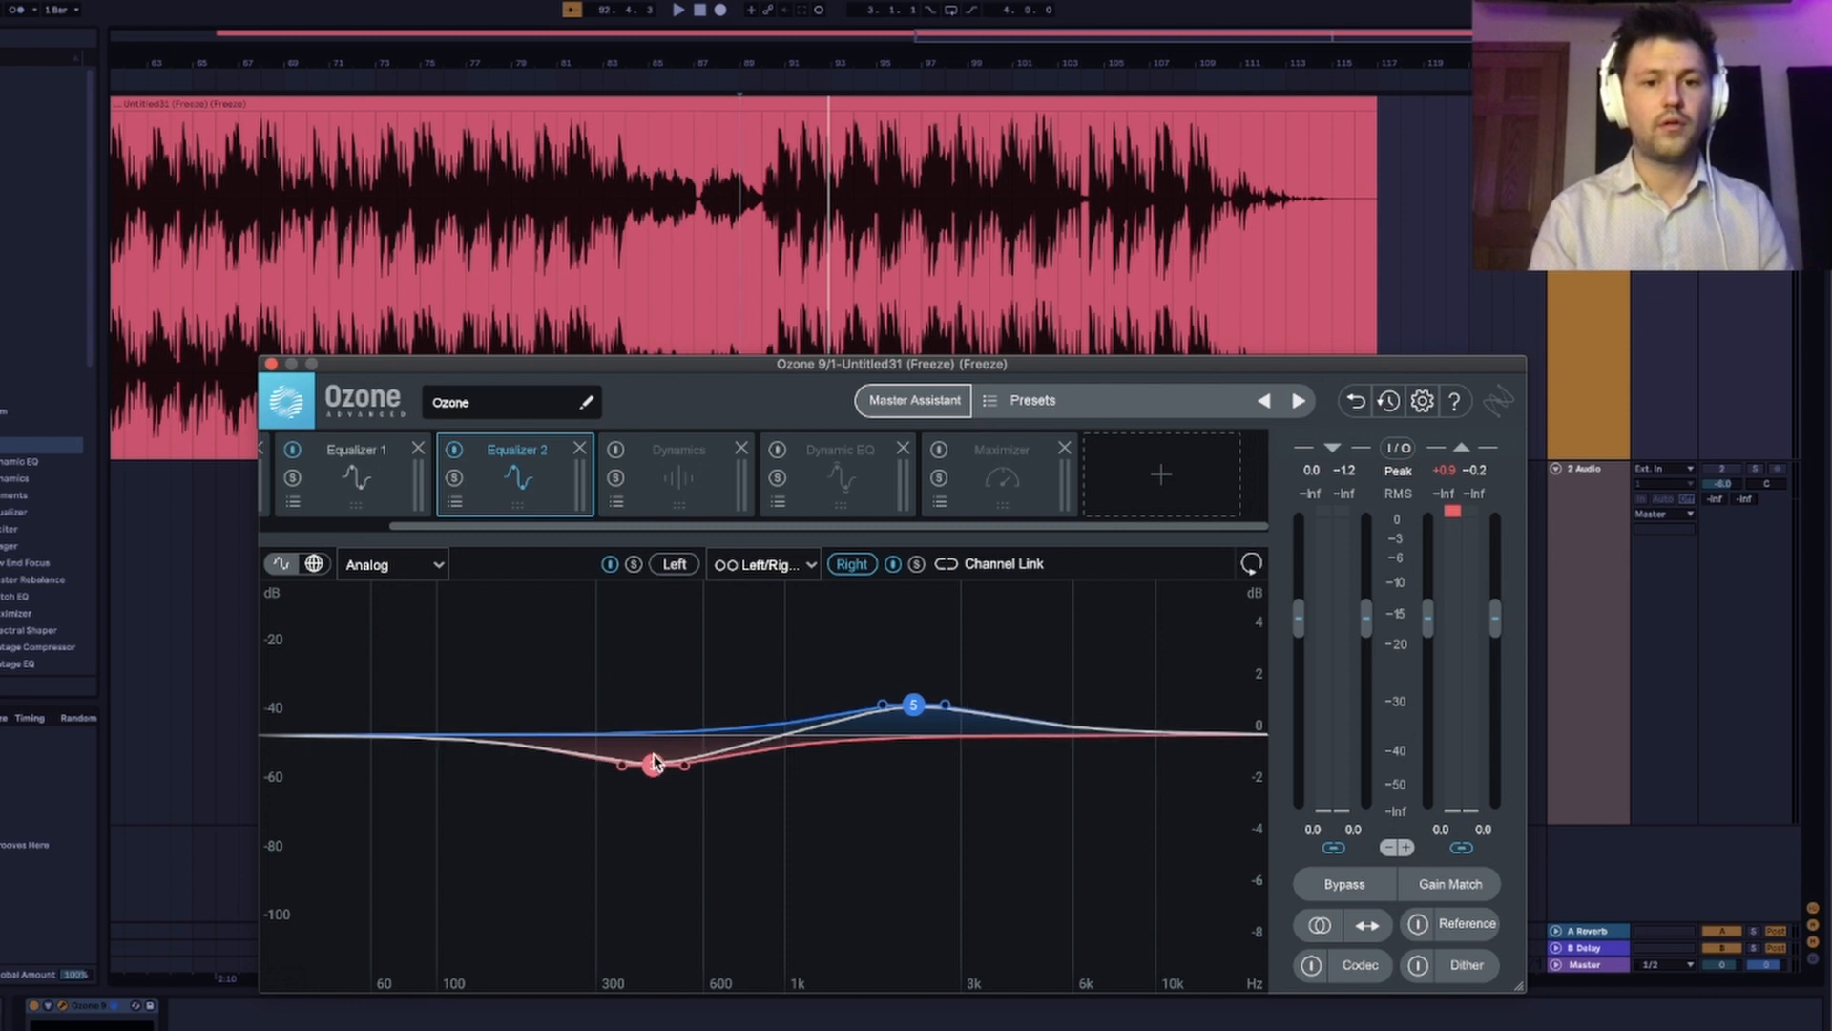
pyautogui.click(678, 567)
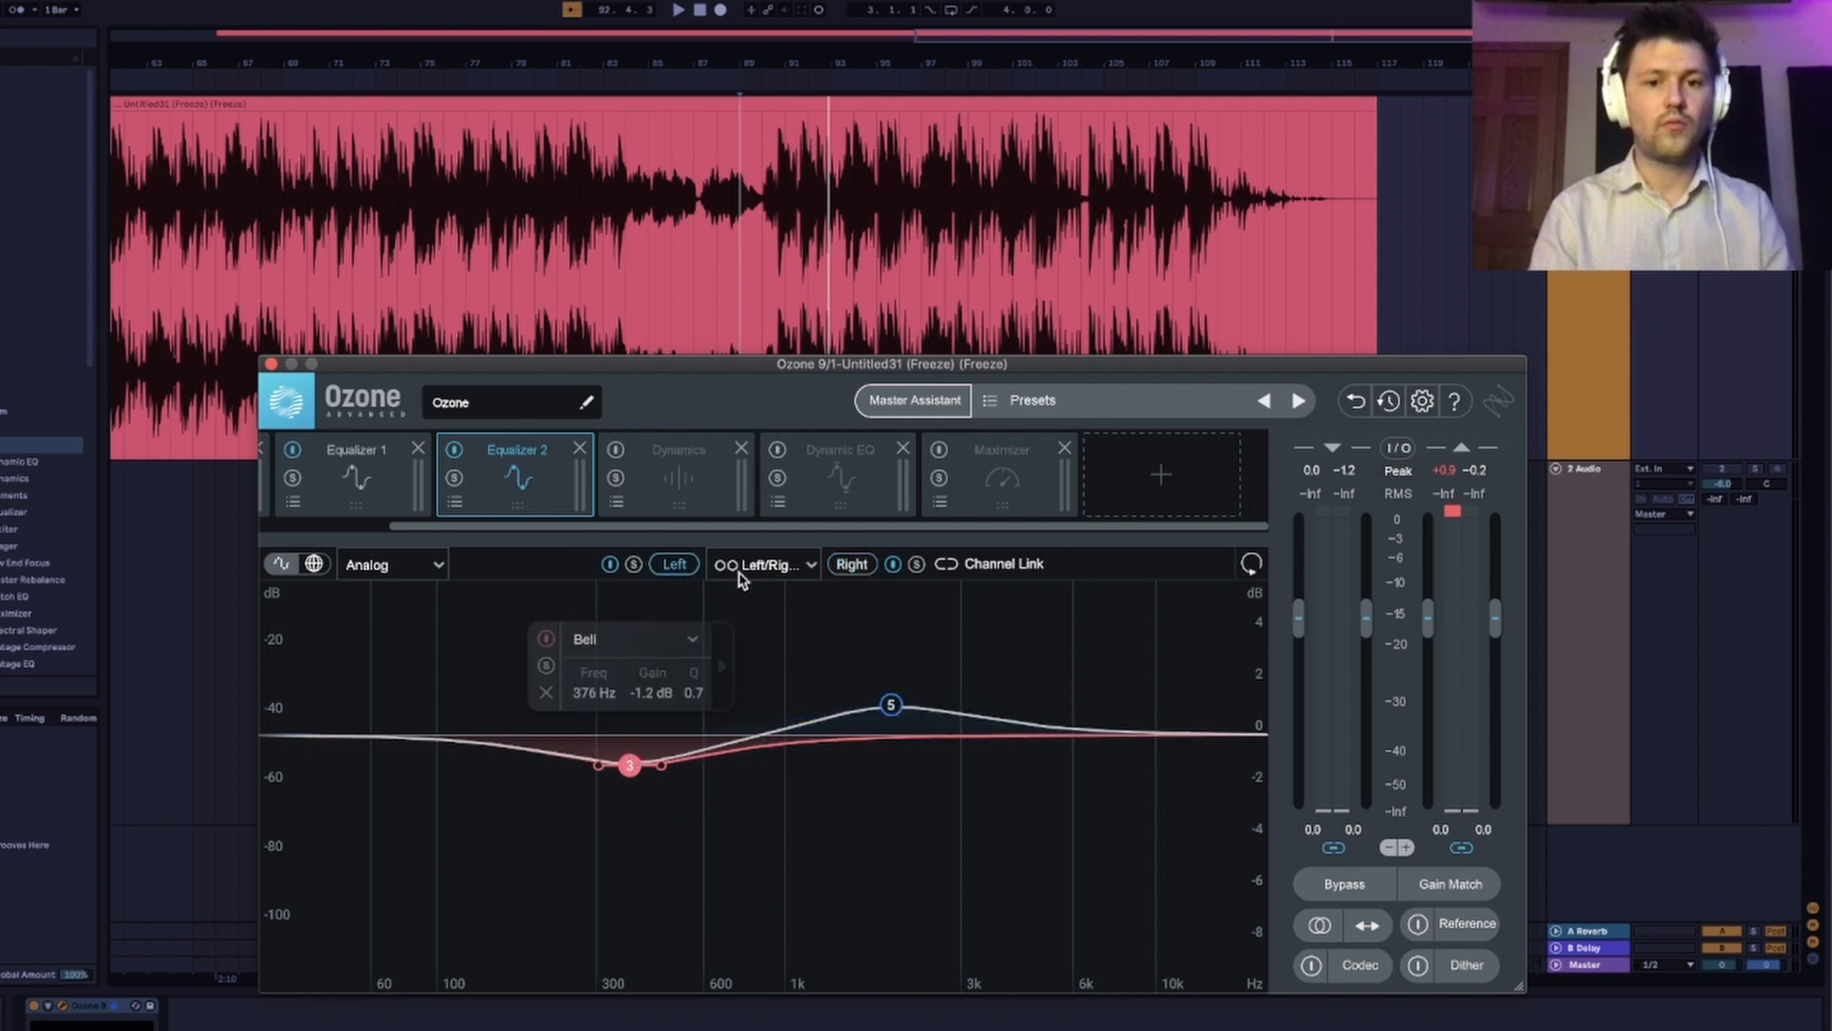
pyautogui.click(852, 565)
pyautogui.click(673, 565)
# Shift both right-channel bands of Equalizer 2 a little further up in frequency and check them against the left-channel curve.
pyautogui.click(863, 568)
pyautogui.moveTo(948, 642); pyautogui.dragTo(626, 840)
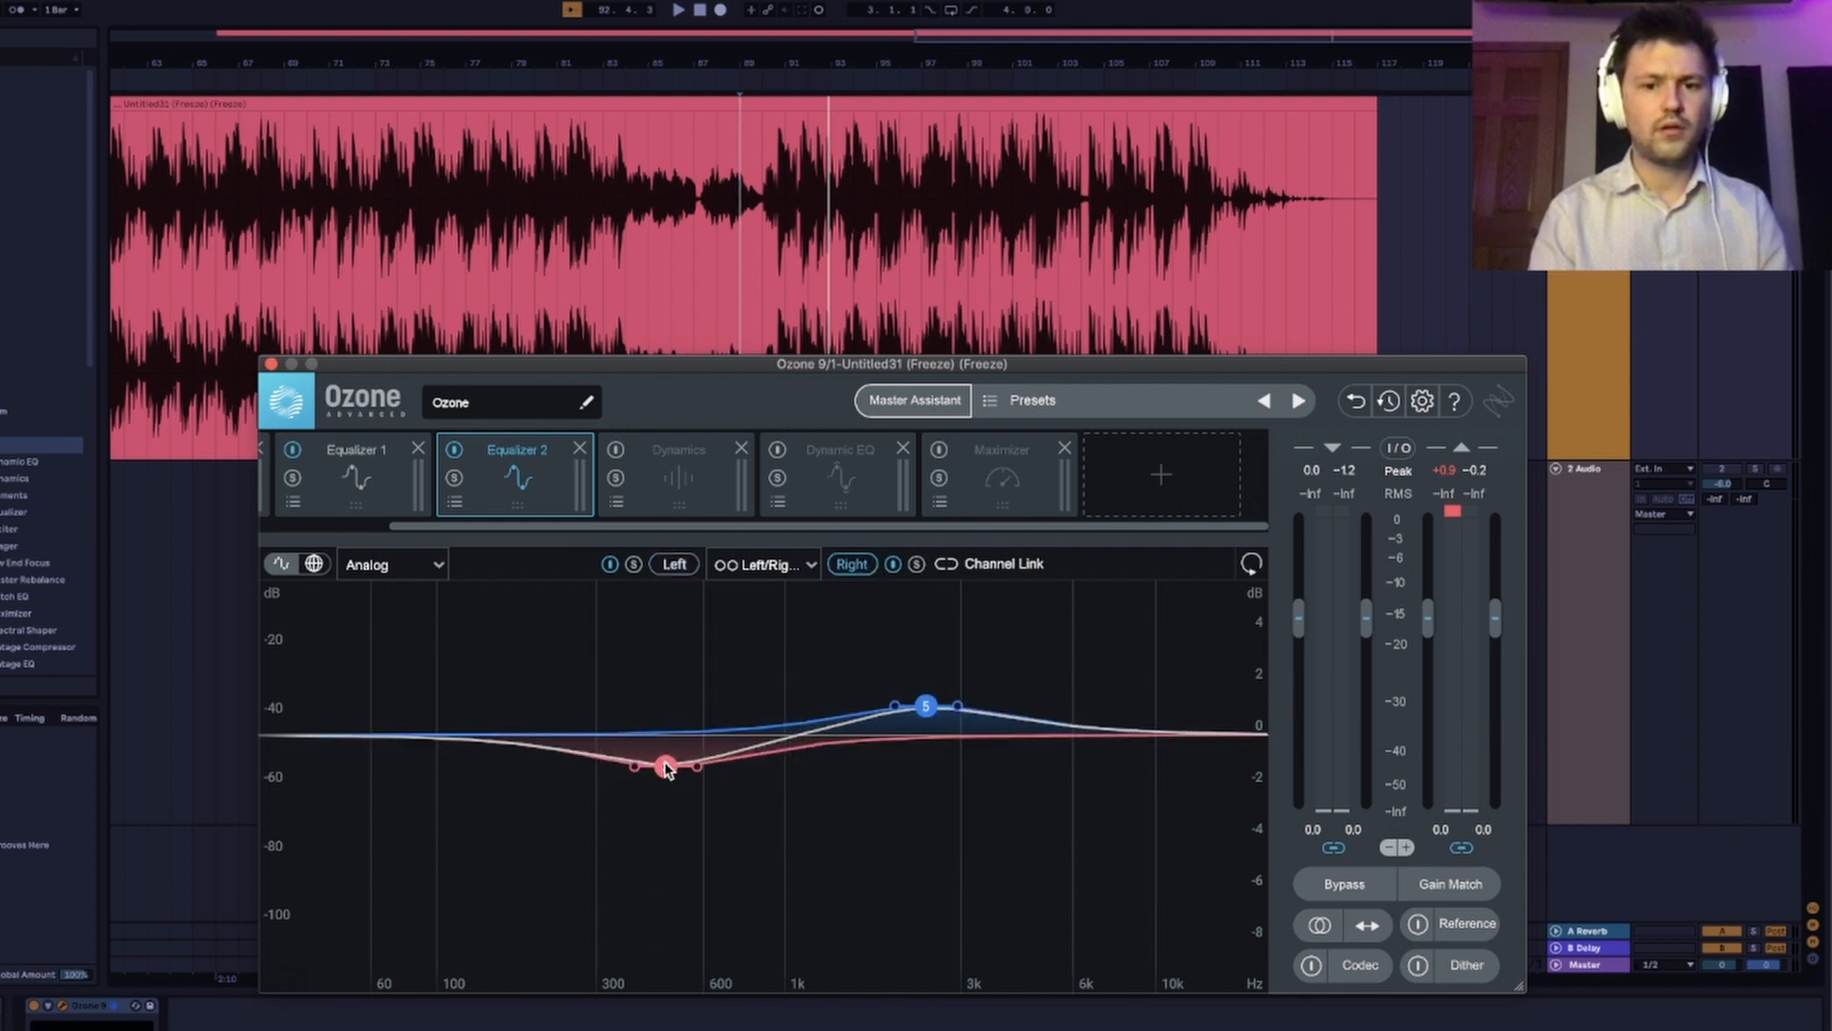
pyautogui.click(685, 565)
pyautogui.click(845, 567)
# Play the track and compare its sound with Equalizer 2 bypassed and enabled.
pyautogui.press('space')
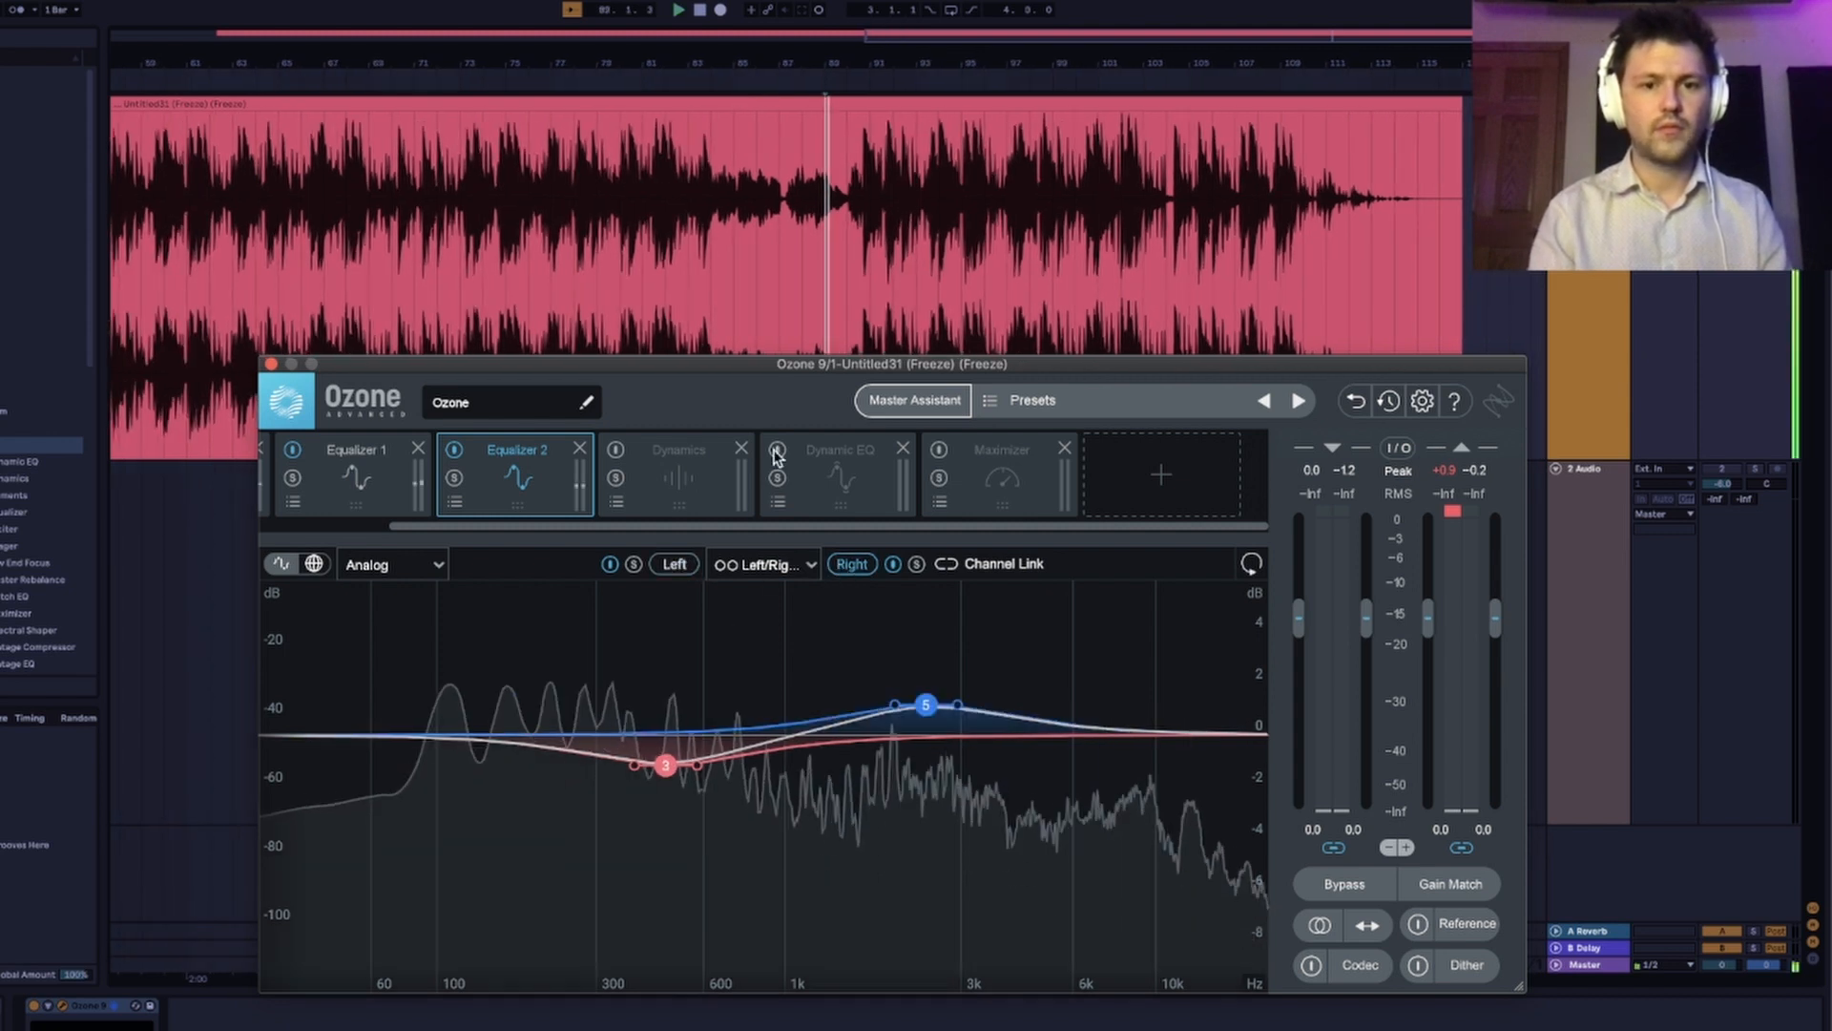
pyautogui.press('space')
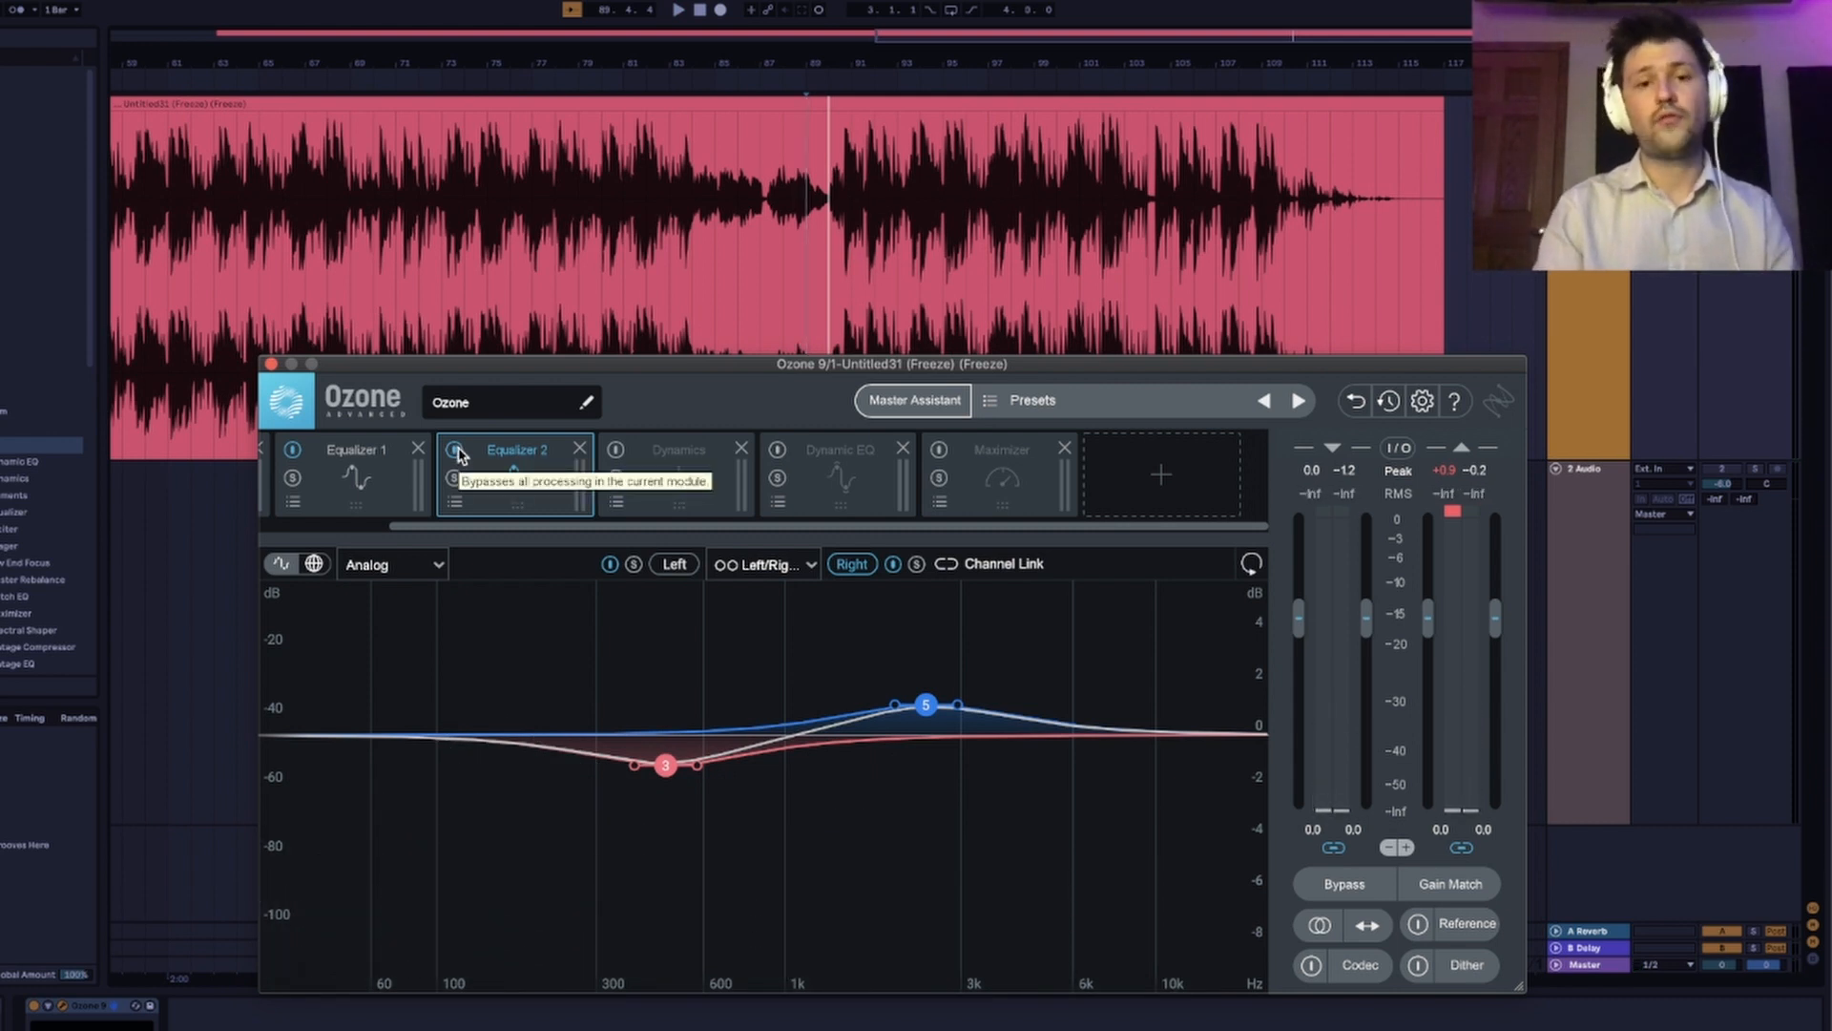
pyautogui.press('space')
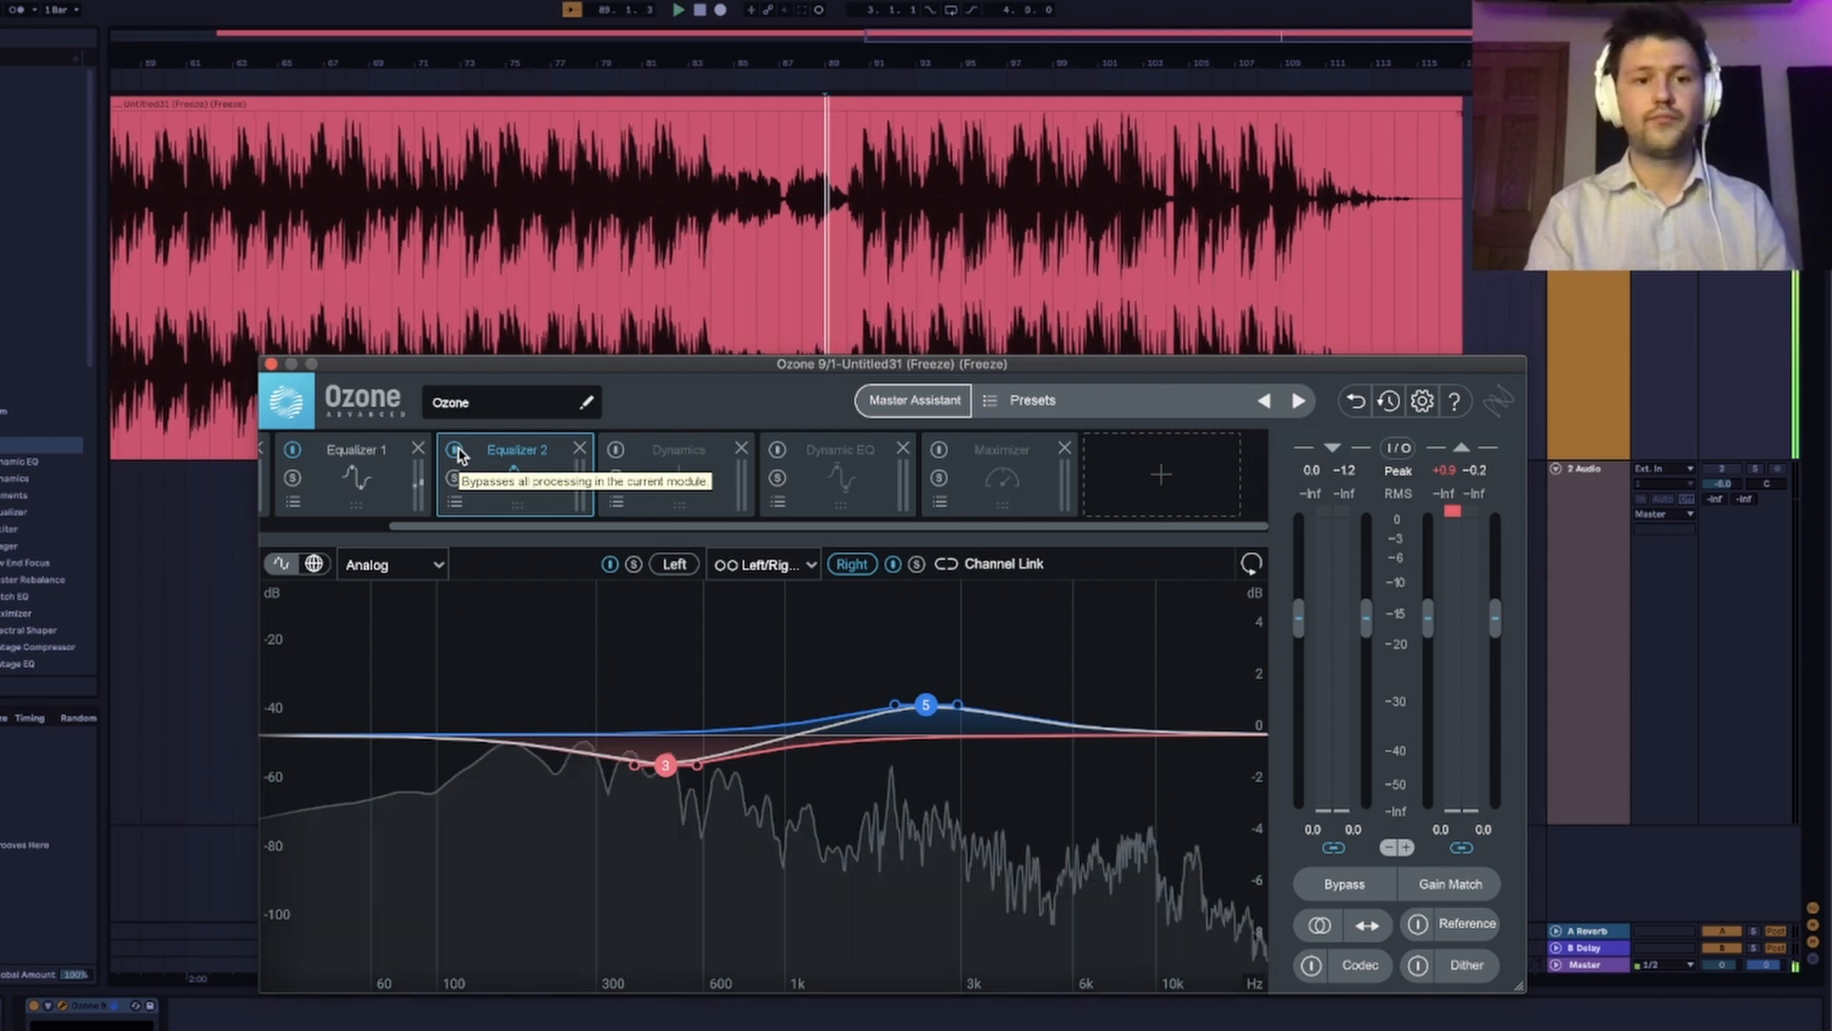
pyautogui.click(456, 451)
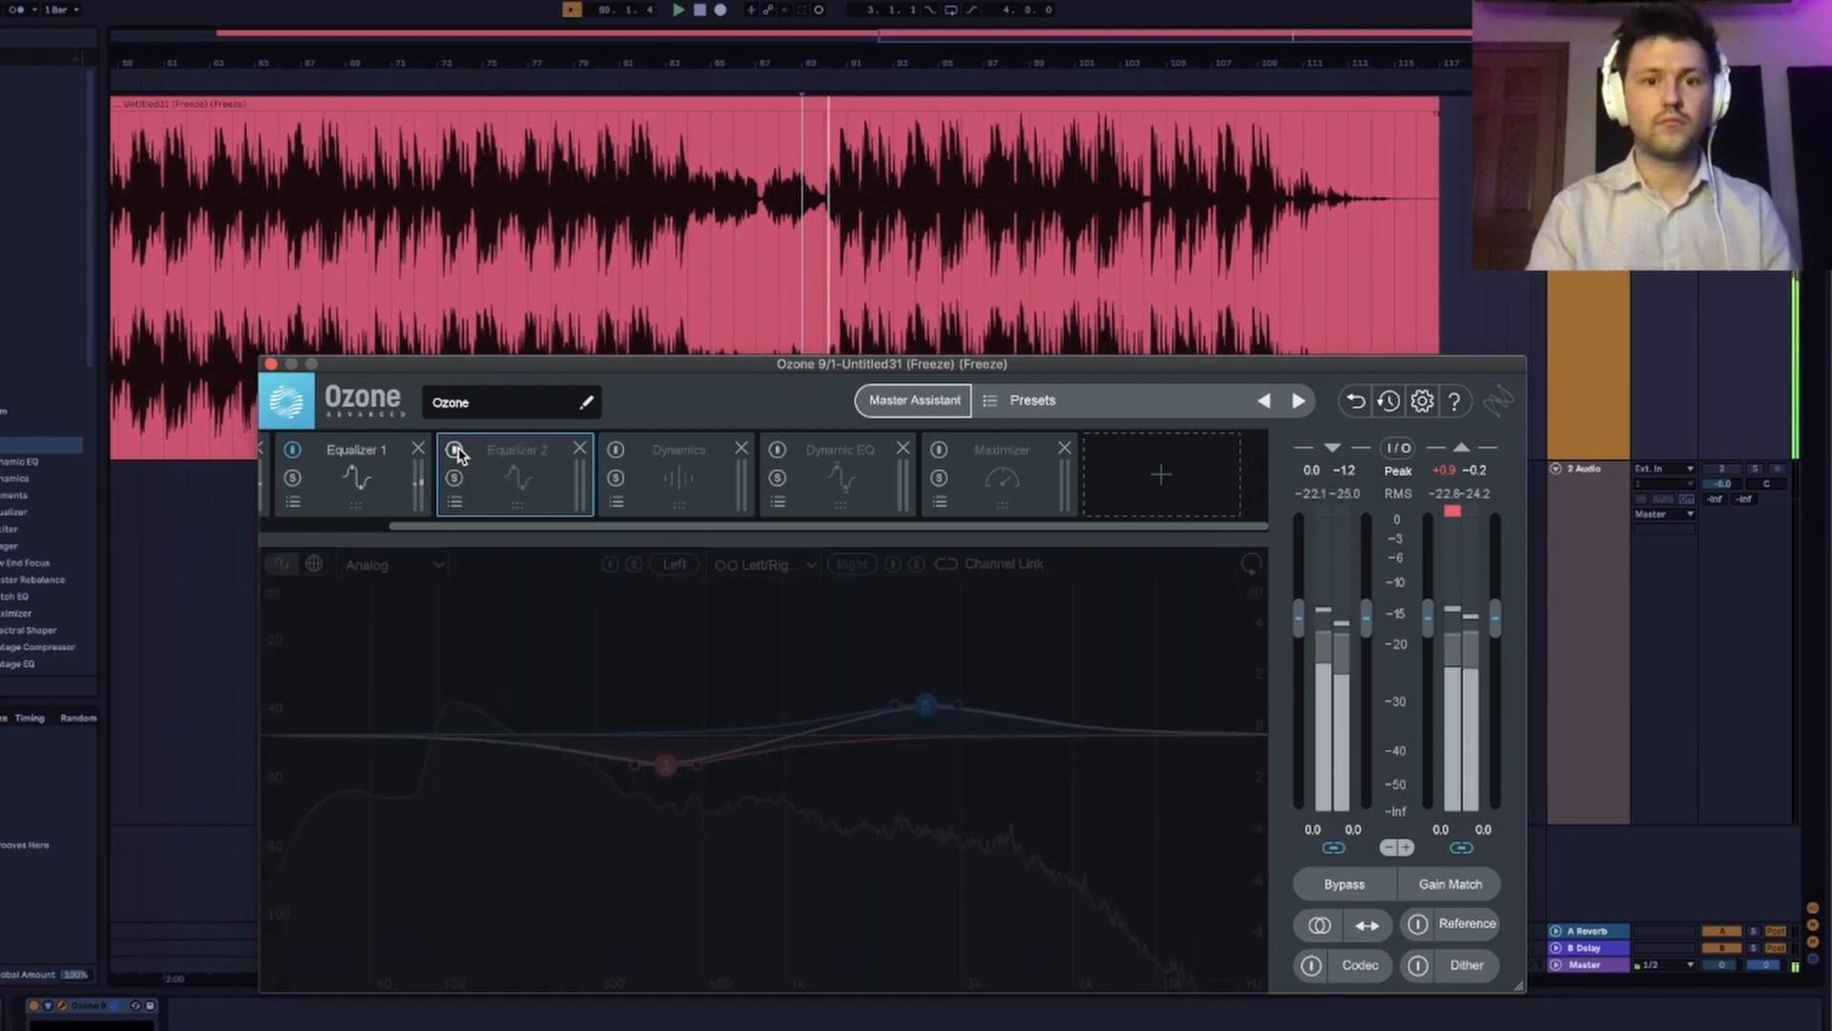
pyautogui.click(456, 451)
pyautogui.click(456, 451)
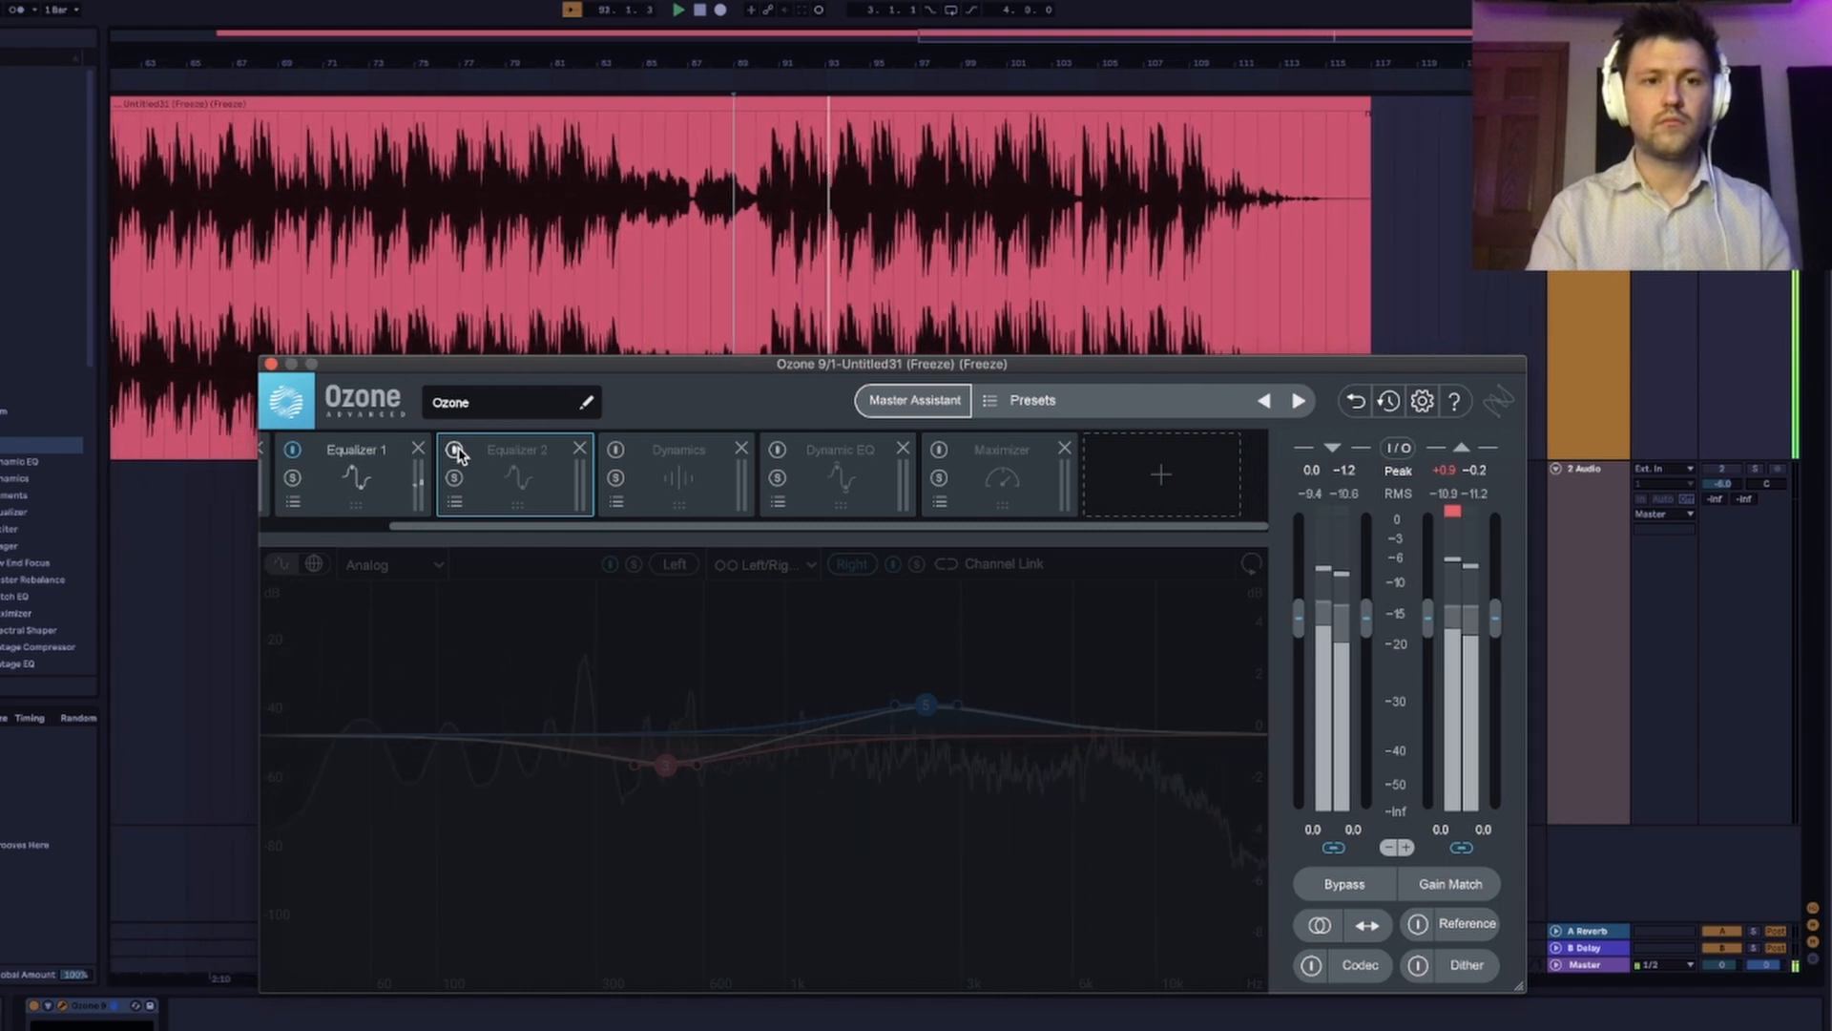
pyautogui.click(456, 451)
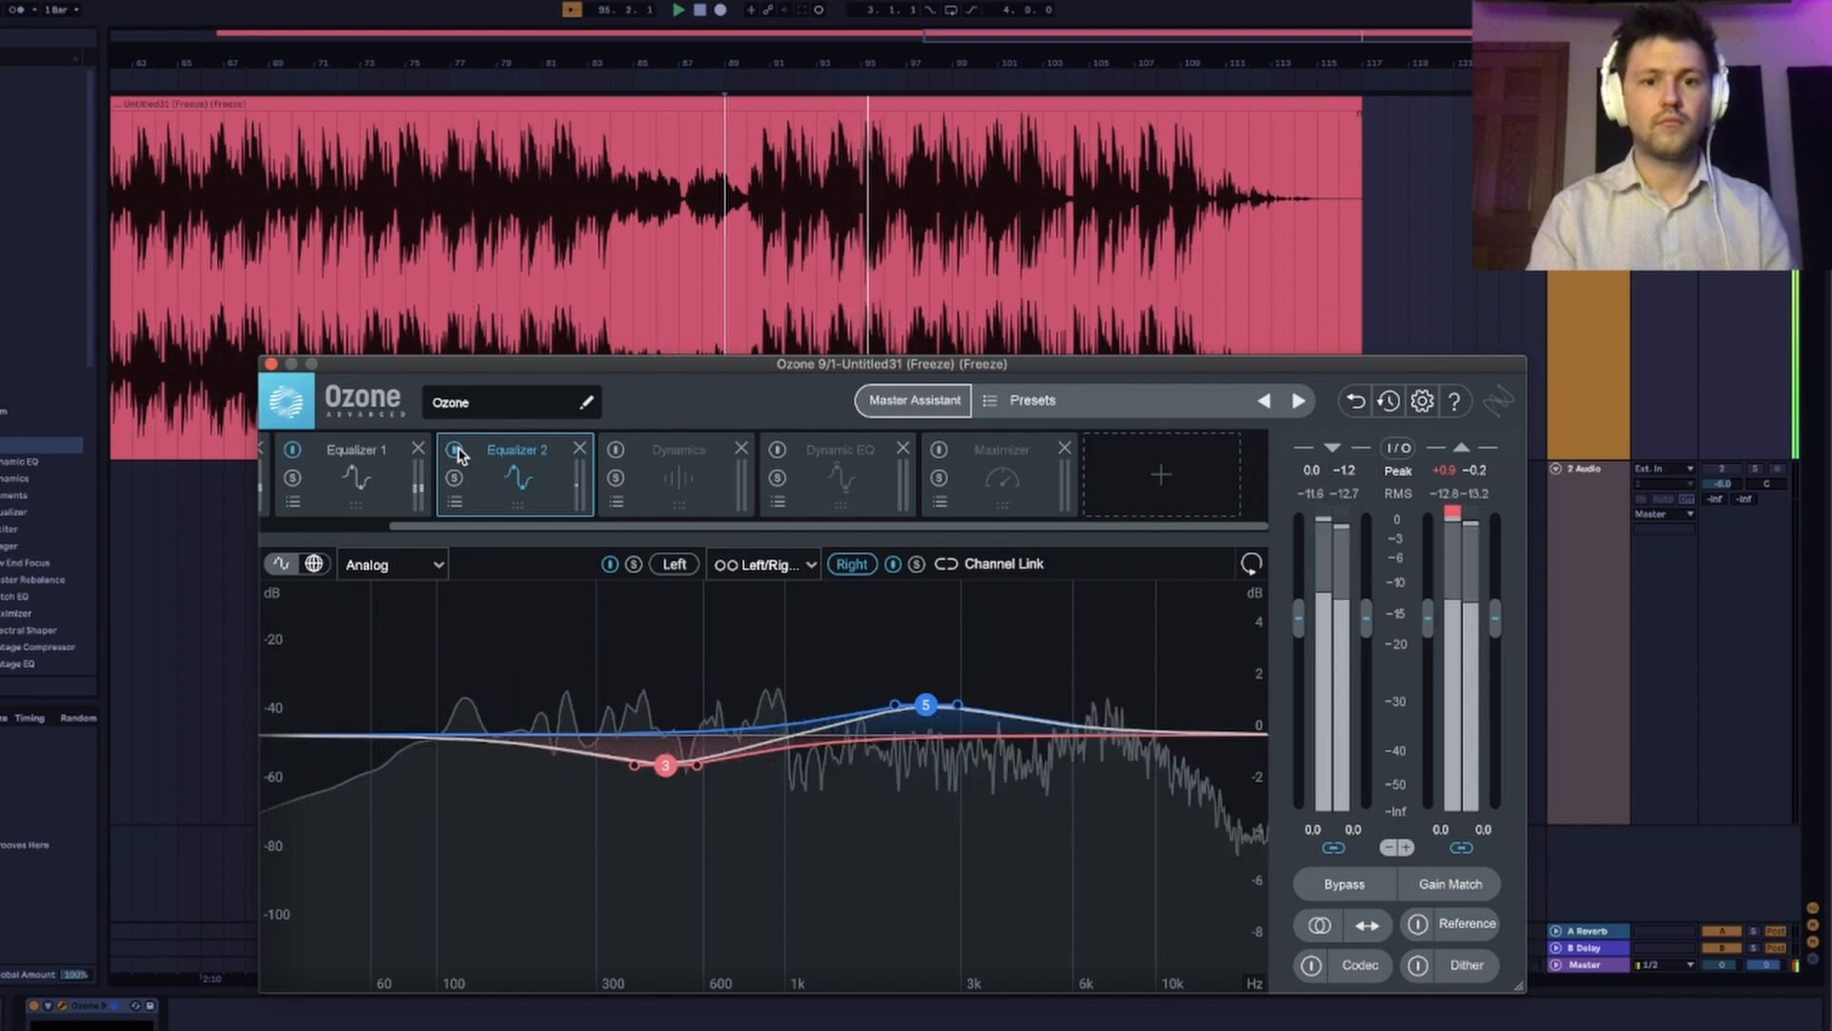
pyautogui.press('space')
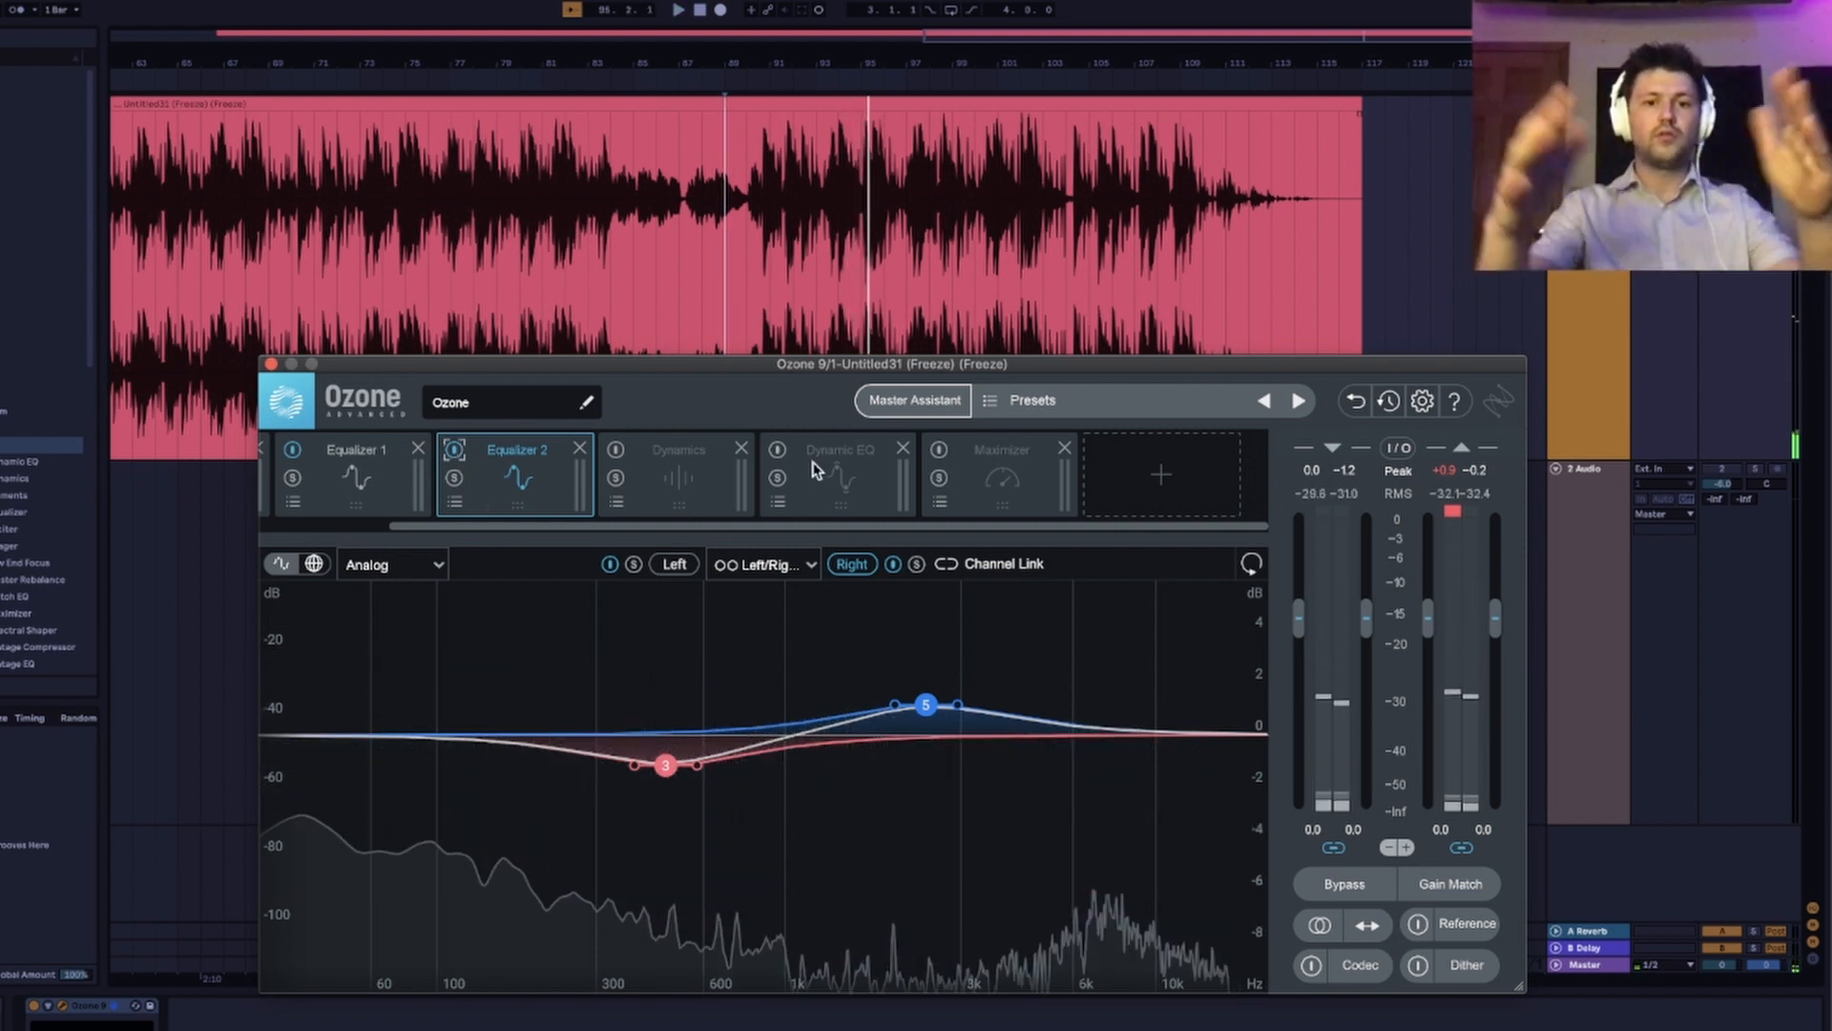
# Enable the Dynamics module and bypass its low-frequency Band 1.
pyautogui.click(635, 467)
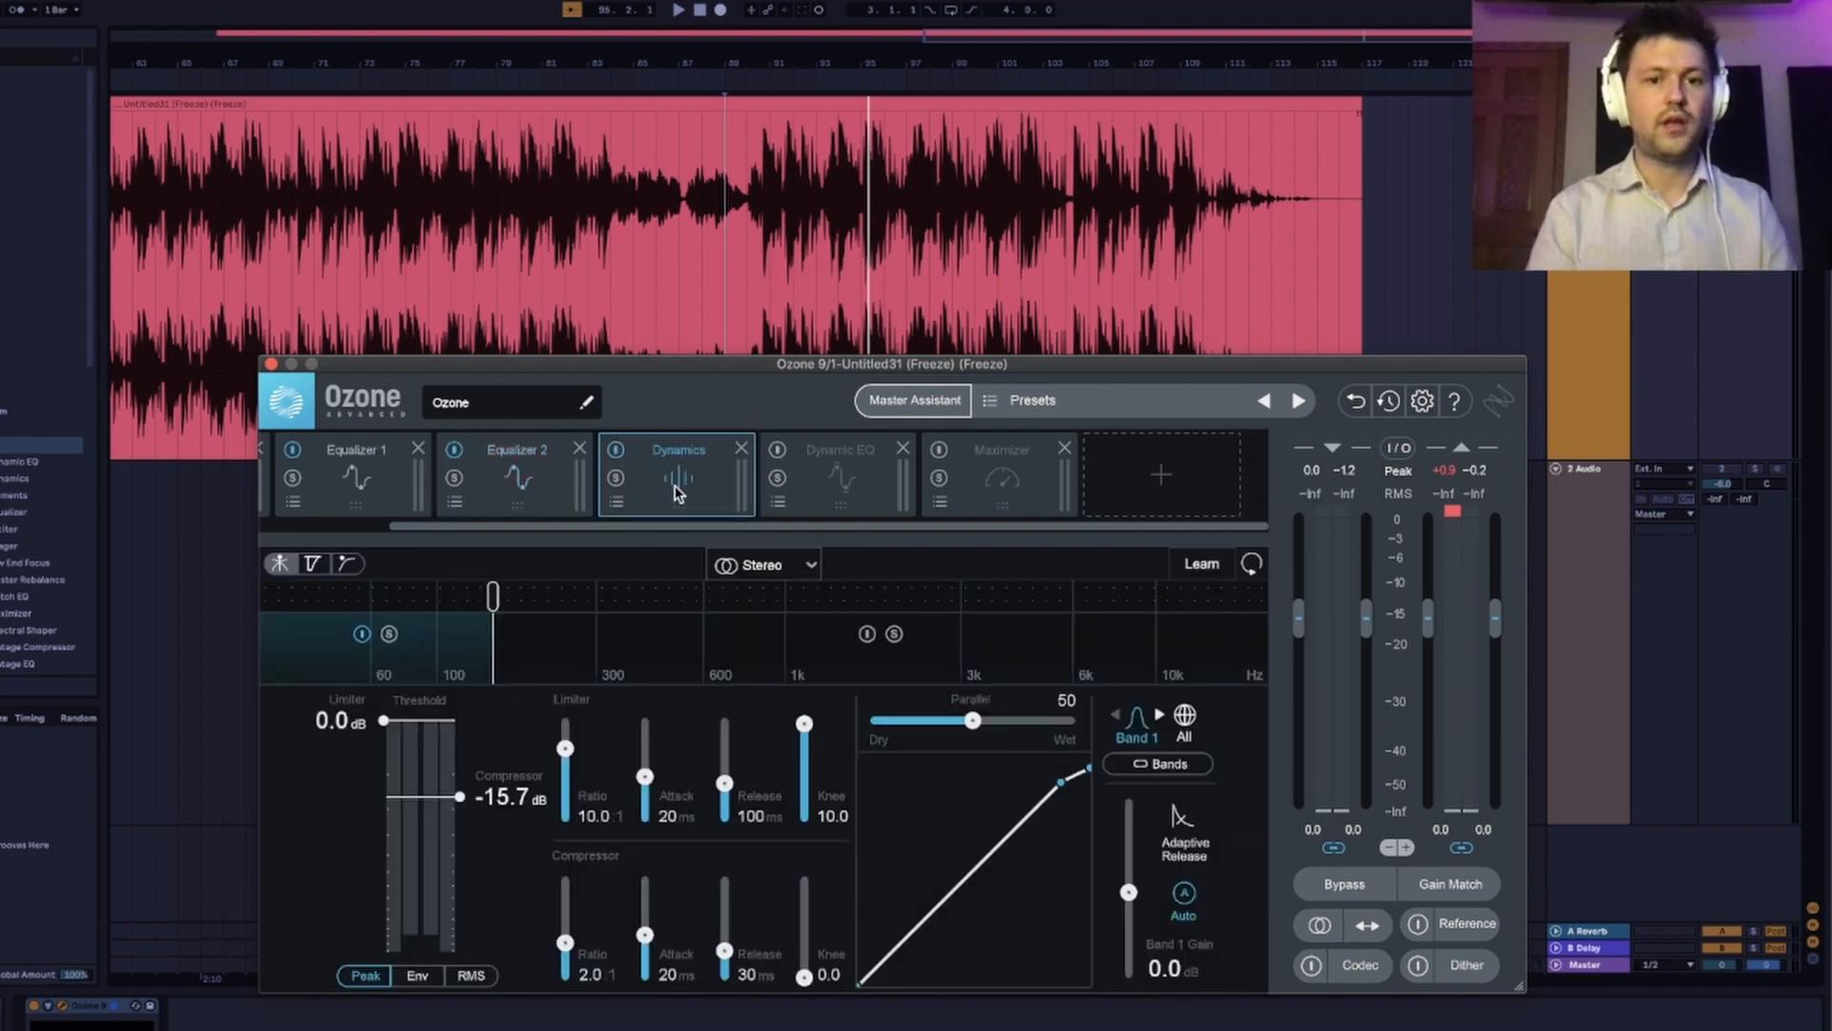
pyautogui.click(362, 635)
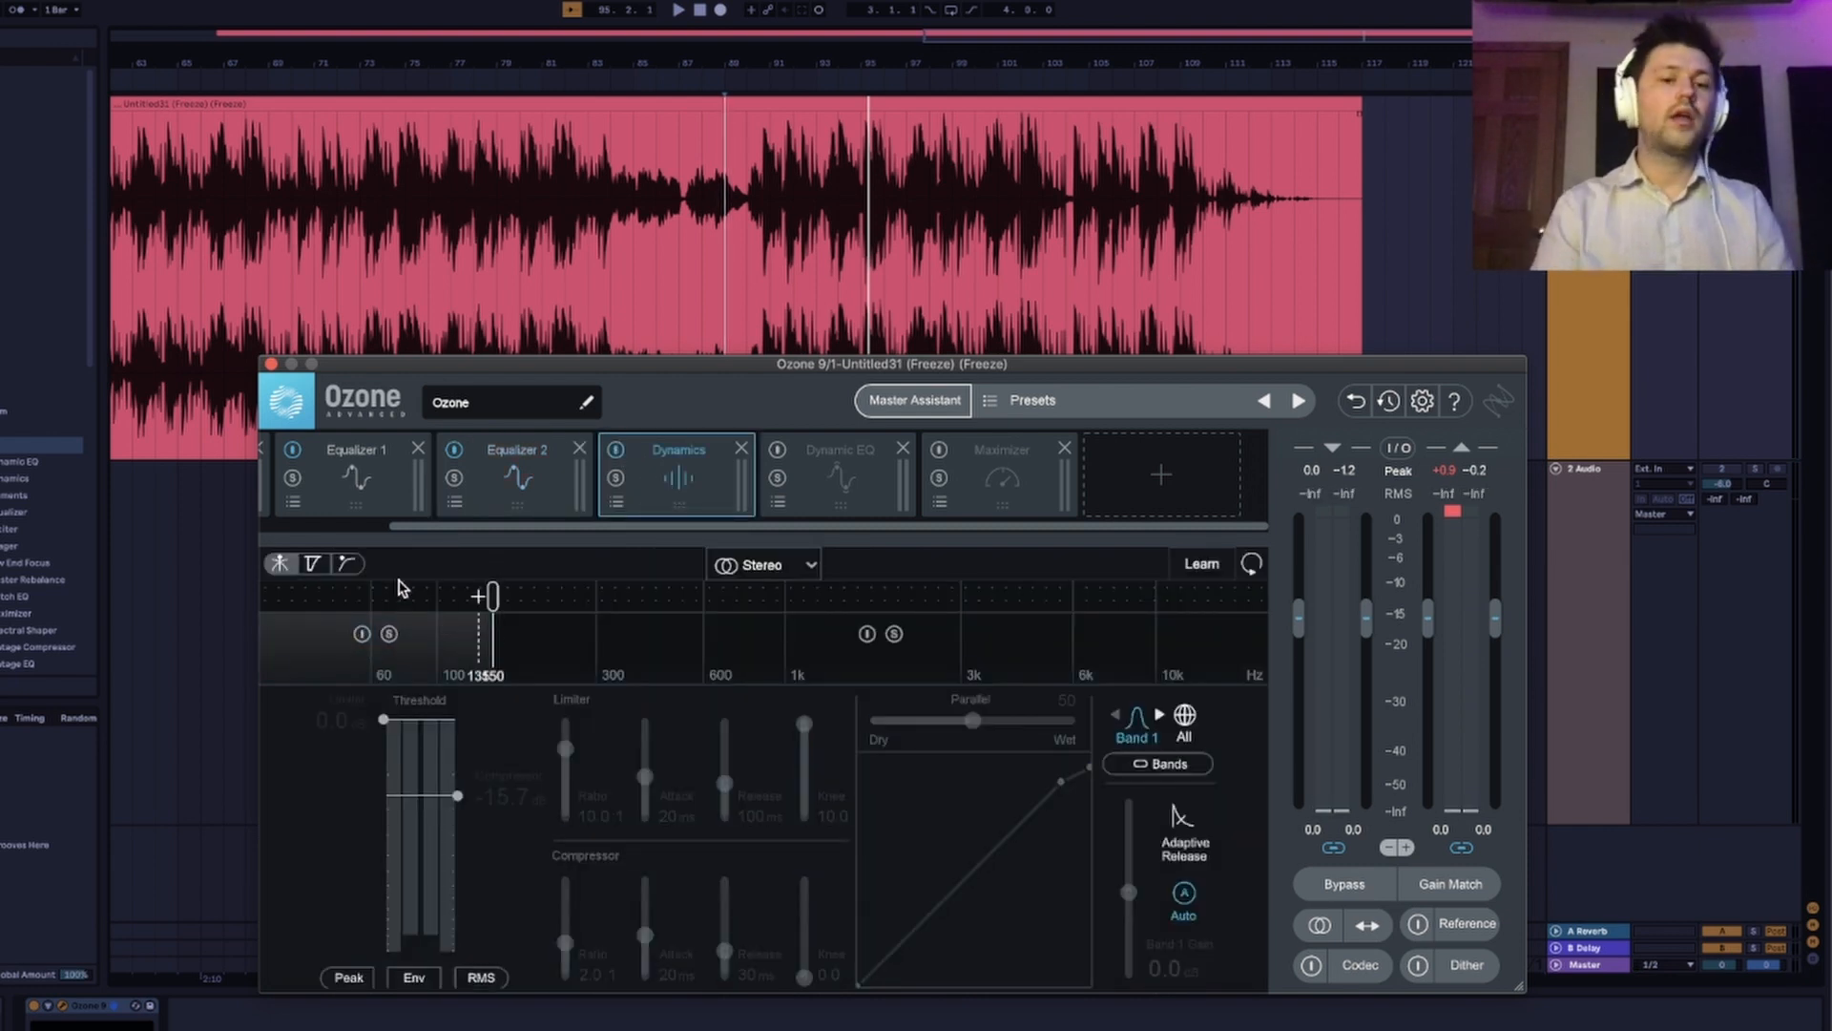
pyautogui.click(363, 634)
pyautogui.click(362, 635)
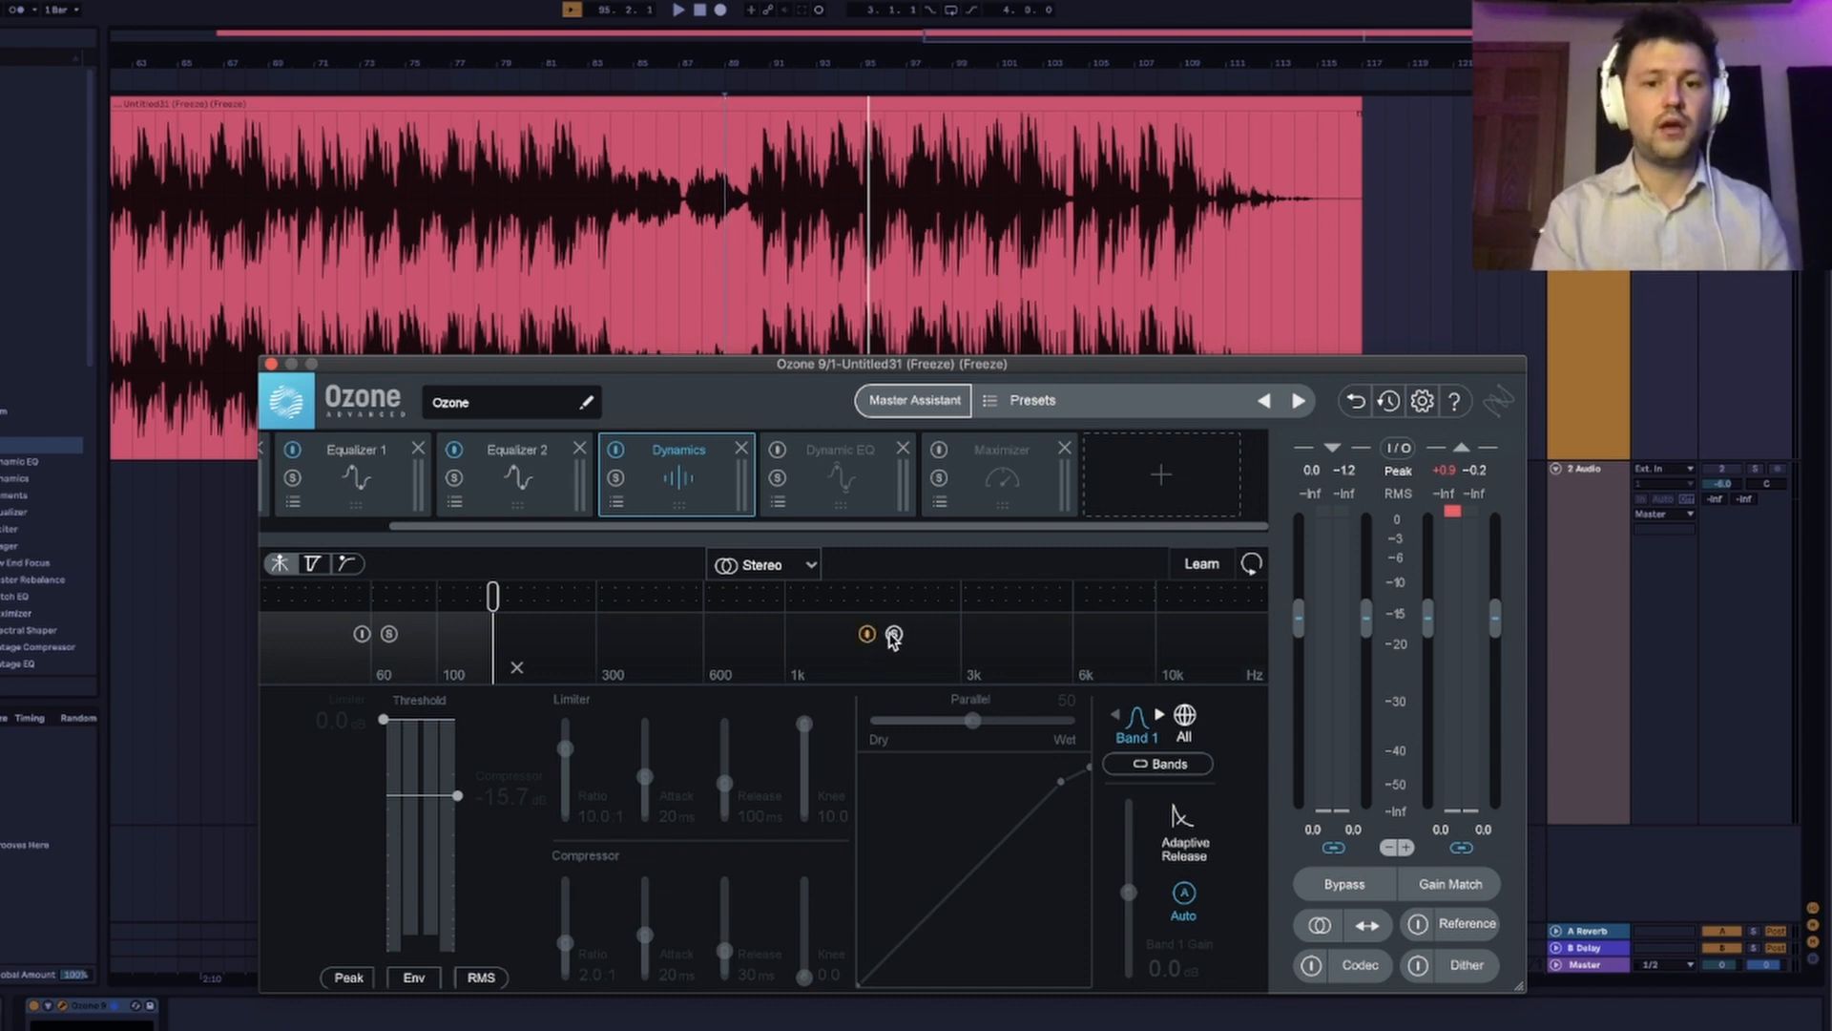
# Solo Dynamics Band 2 and set its Parallel blend to 32 while listening to the track.
pyautogui.click(806, 665)
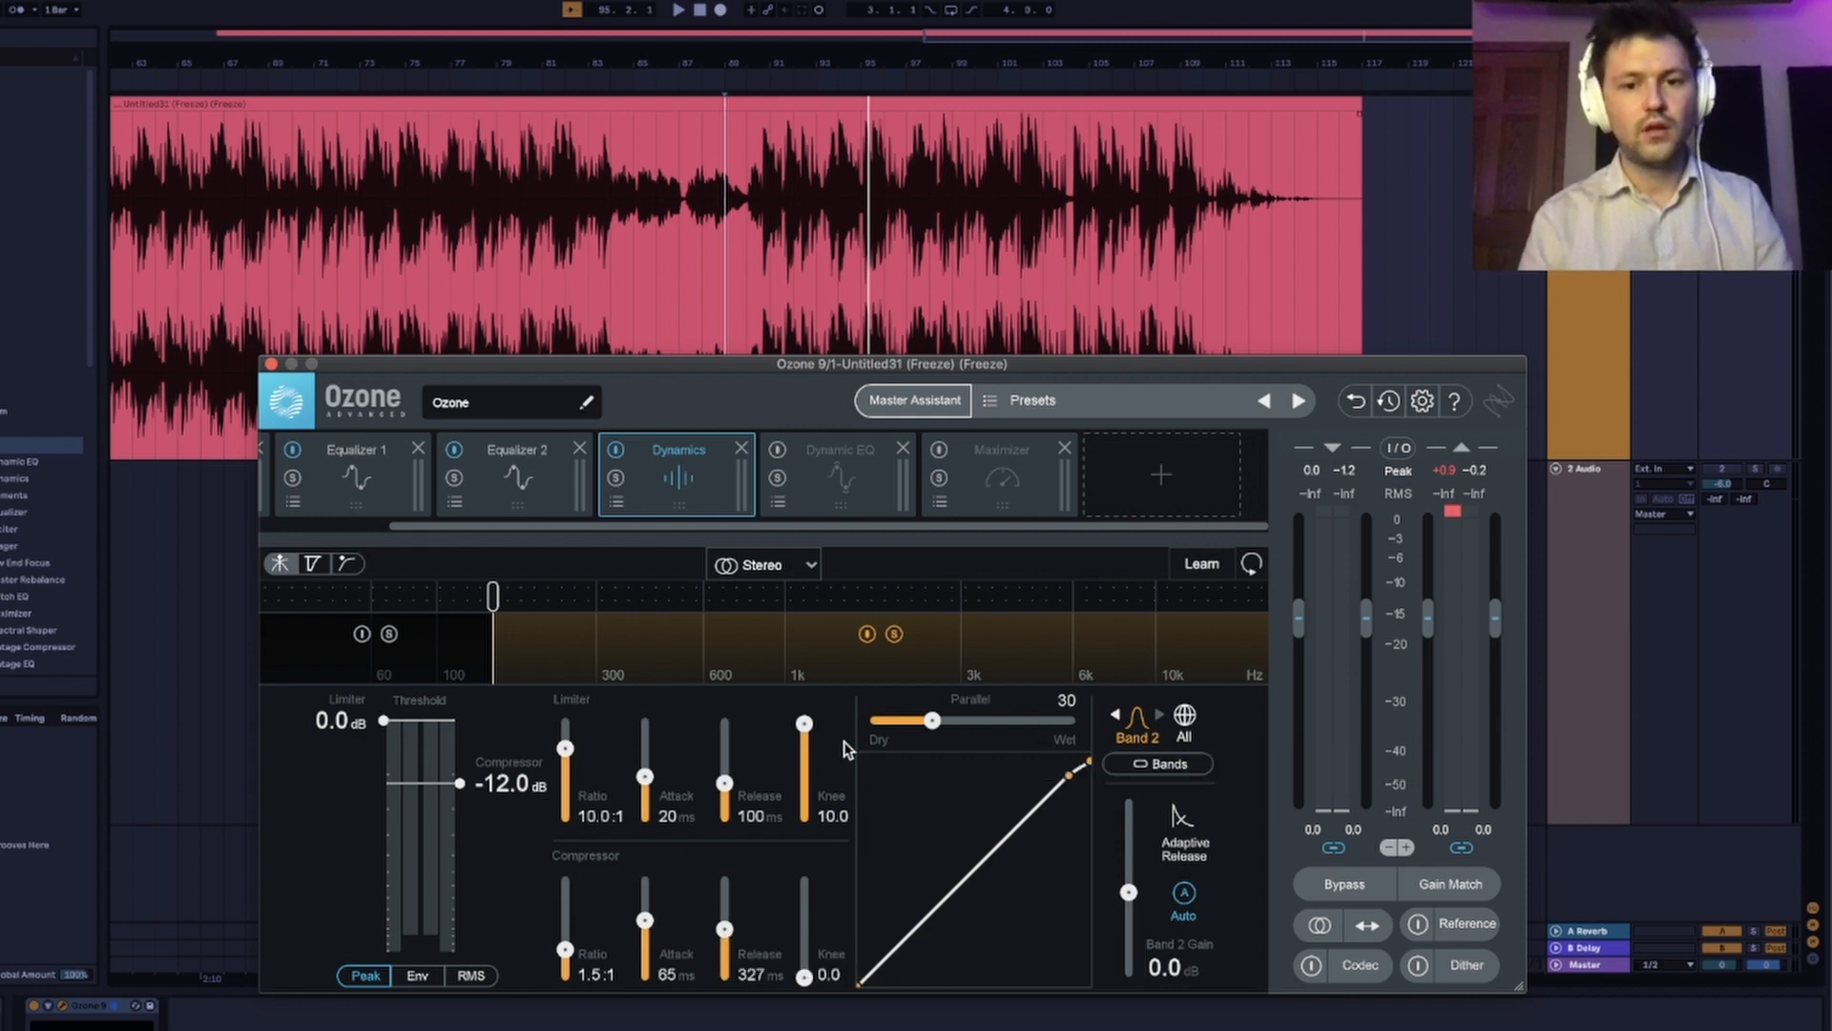
pyautogui.press('space')
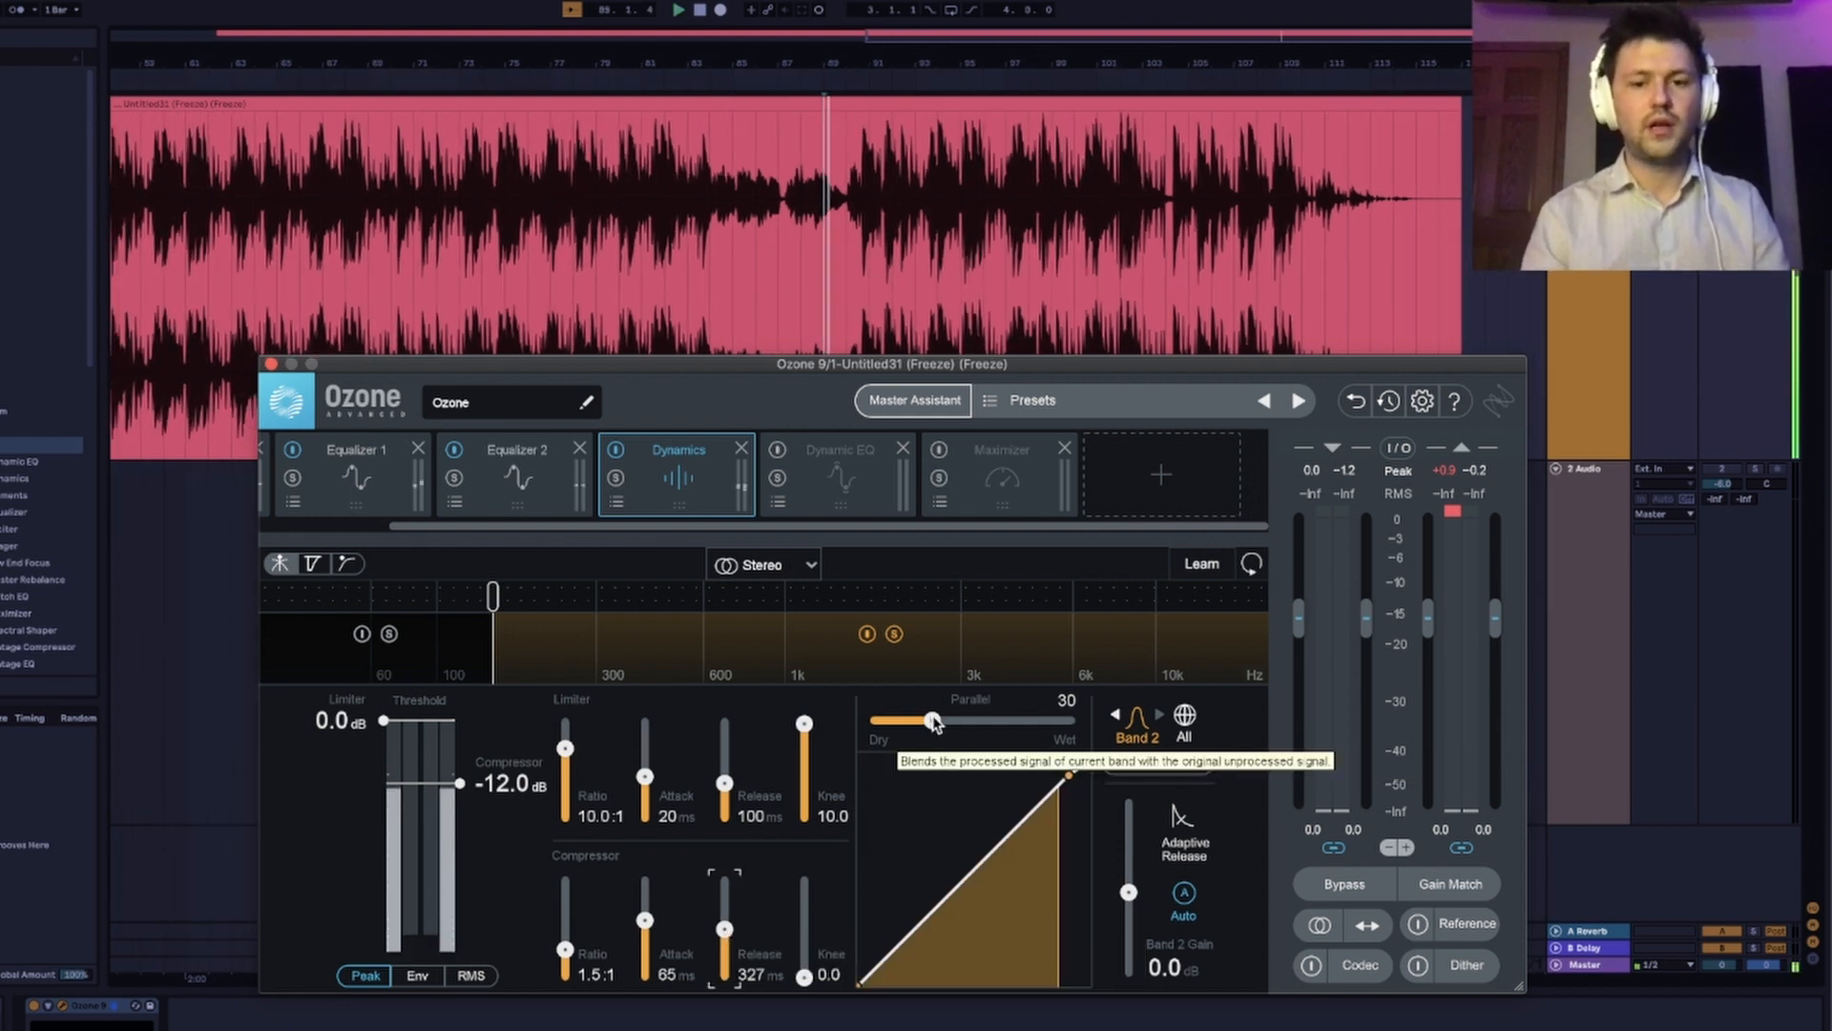
pyautogui.moveTo(934, 722)
pyautogui.mouseDown()
pyautogui.moveTo(992, 730)
pyautogui.moveTo(940, 727)
pyautogui.mouseUp()
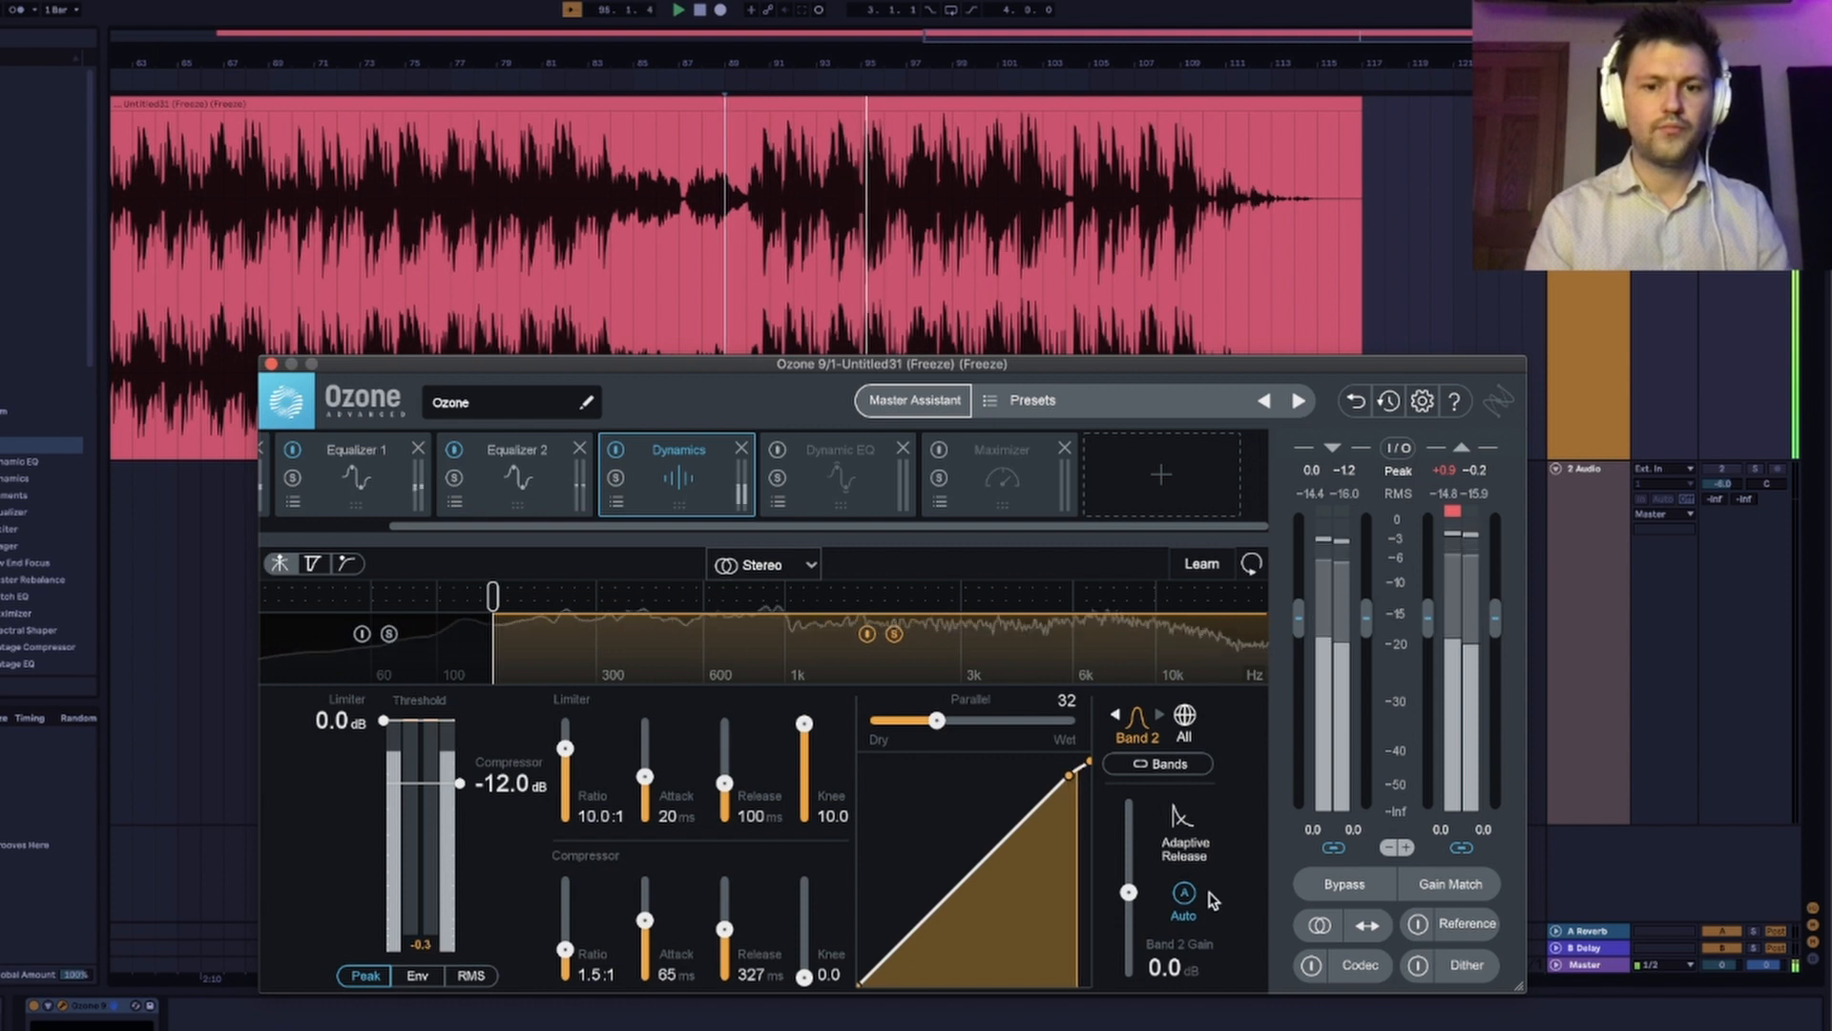
pyautogui.press('space')
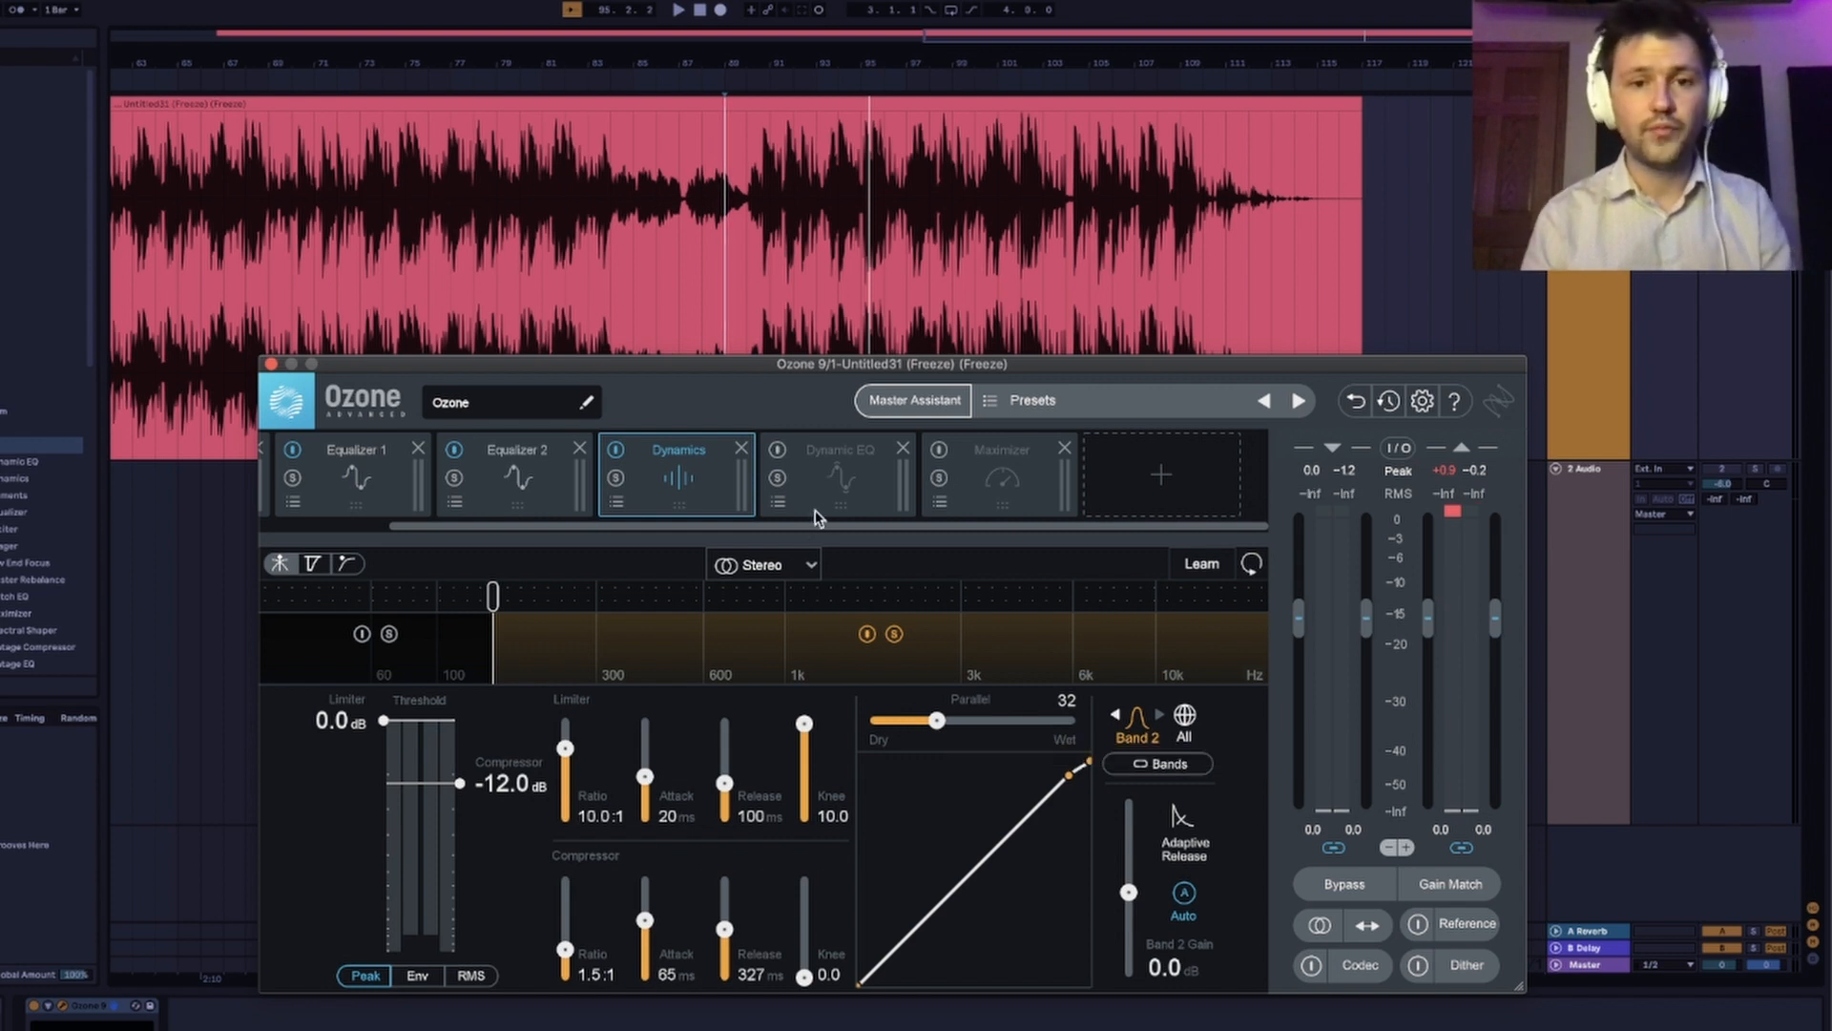
# Add an Imager module directly after Dynamics and split it into two bands with a crossover between 100 and 300 Hz.
pyautogui.click(1130, 507)
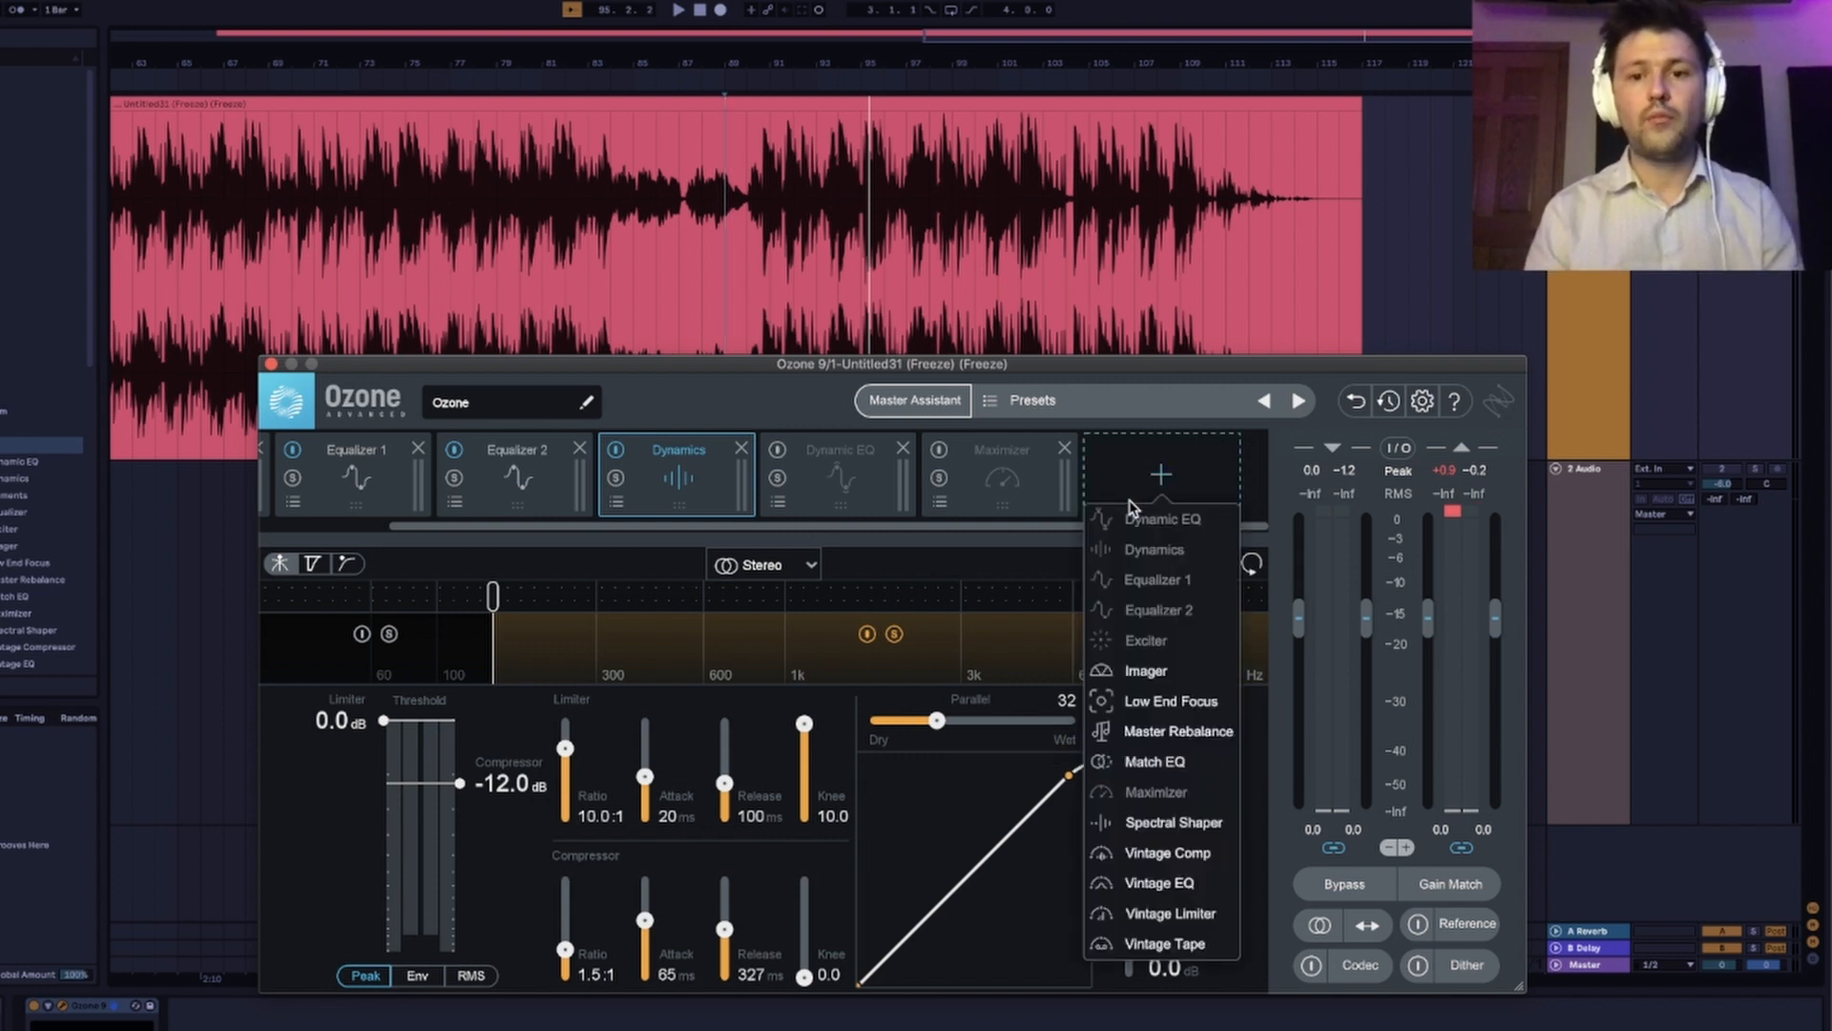
pyautogui.click(1147, 663)
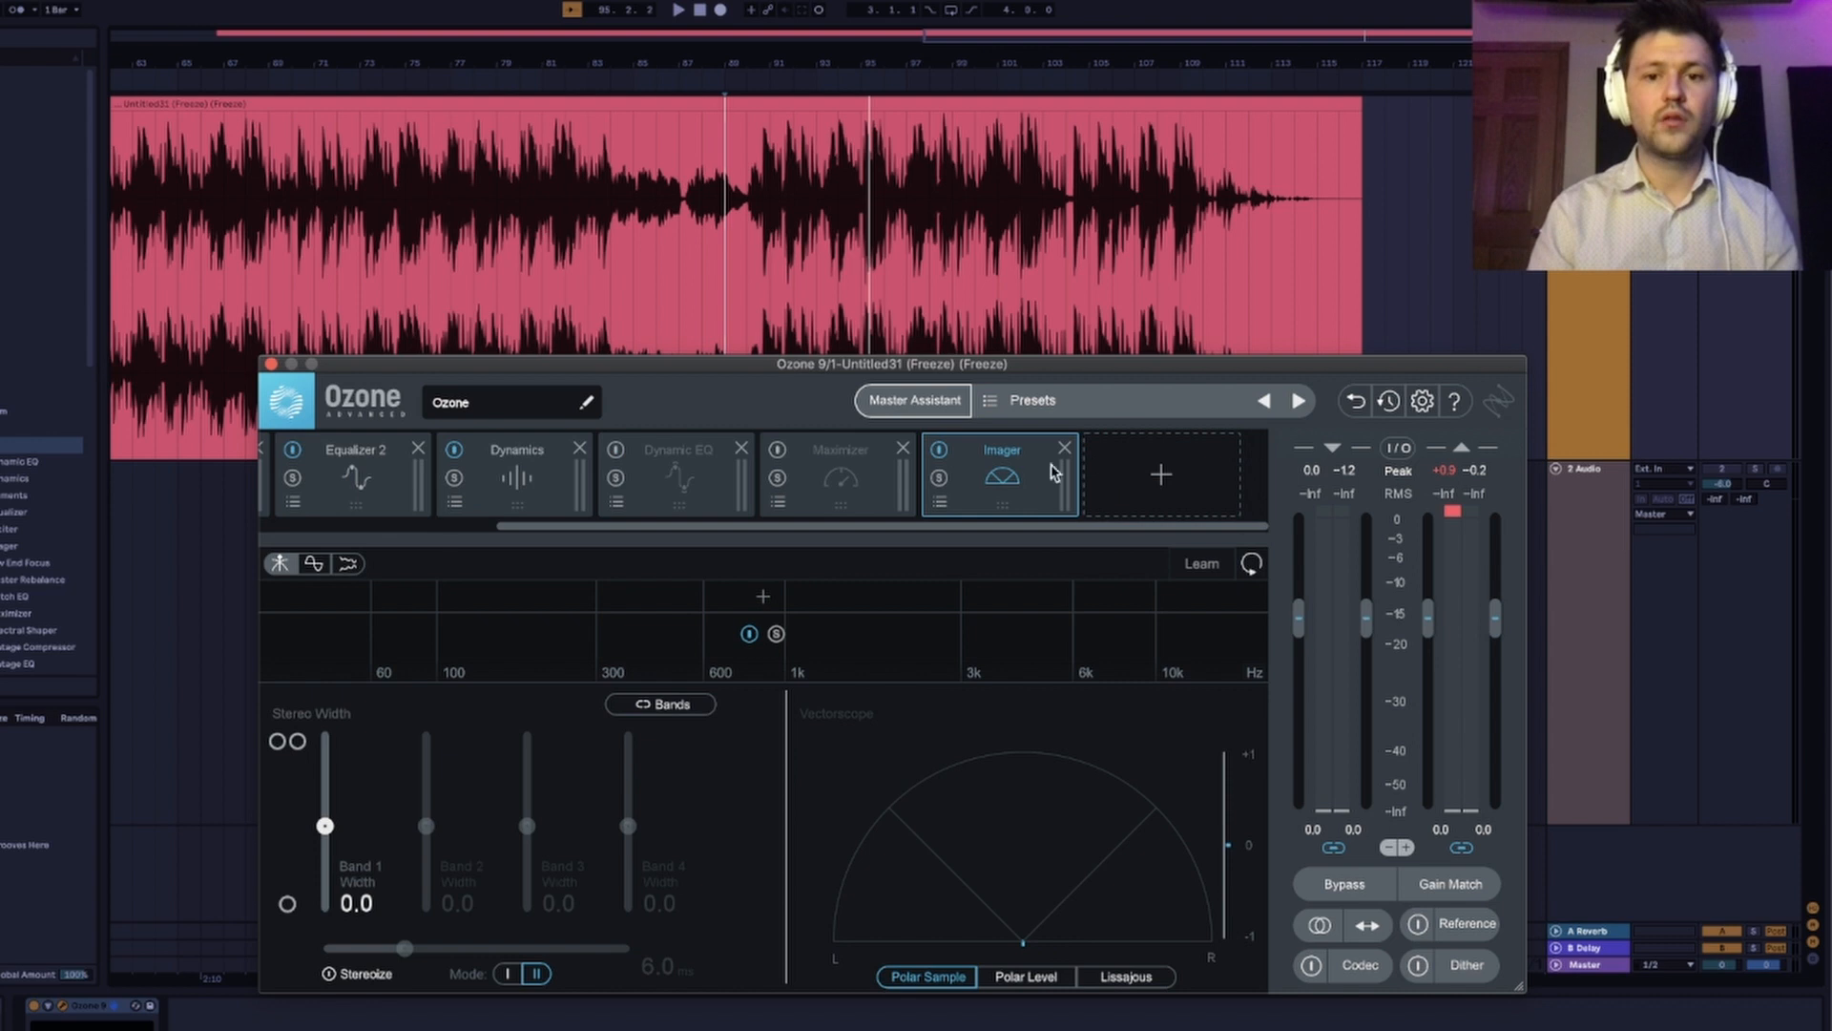
pyautogui.moveTo(963, 474); pyautogui.dragTo(677, 467)
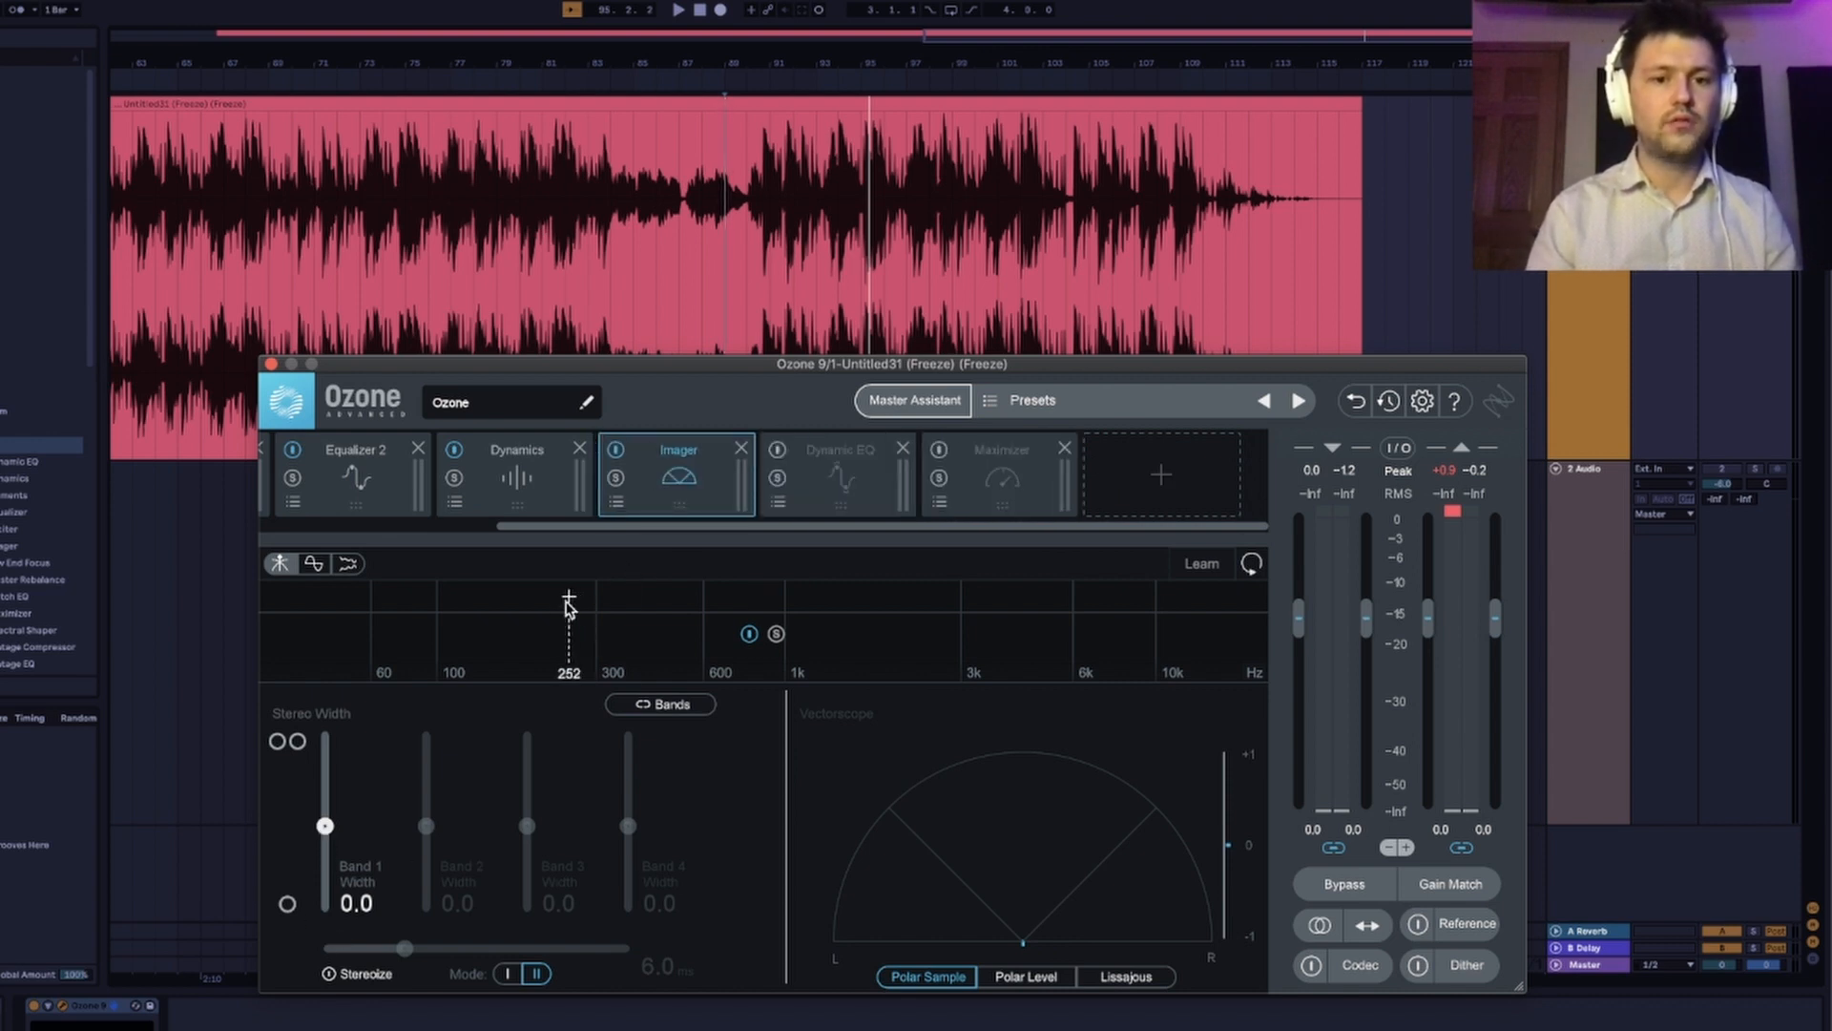
pyautogui.click(516, 601)
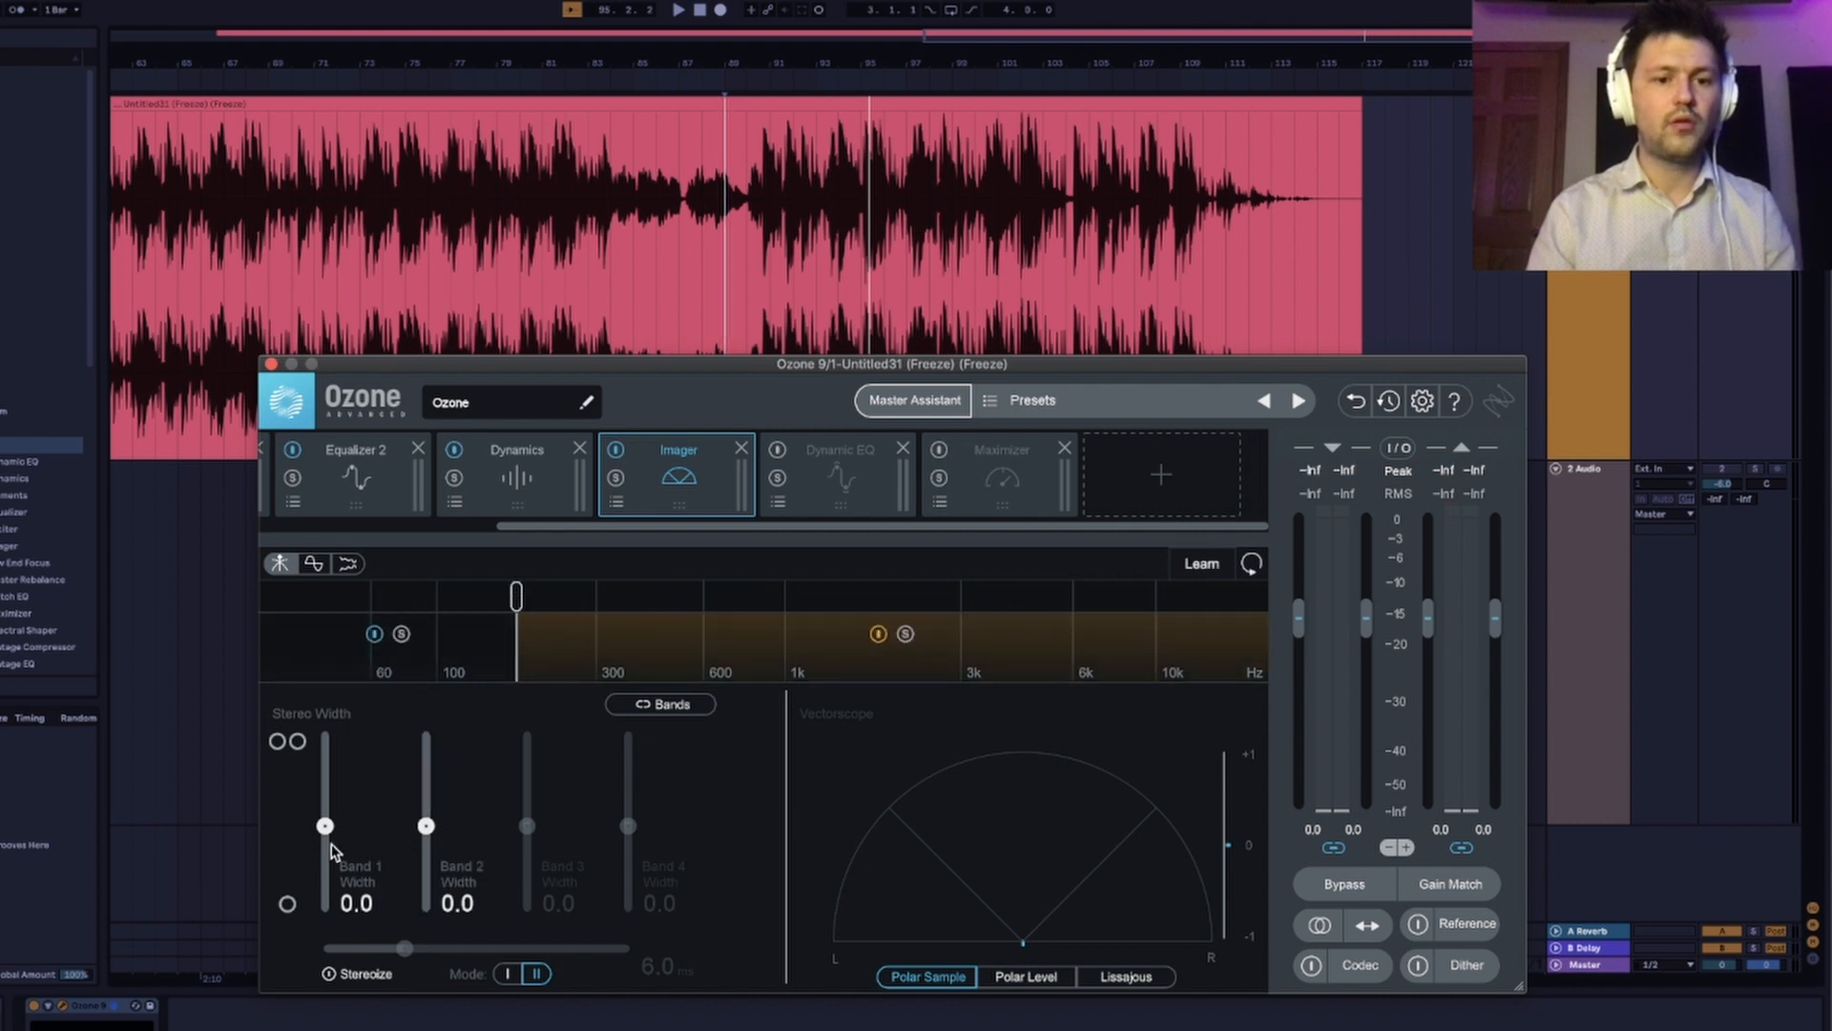
# Bypass the Imager's low Band 1 and set the Band 2 stereo width to 35.4 during playback.
pyautogui.click(375, 634)
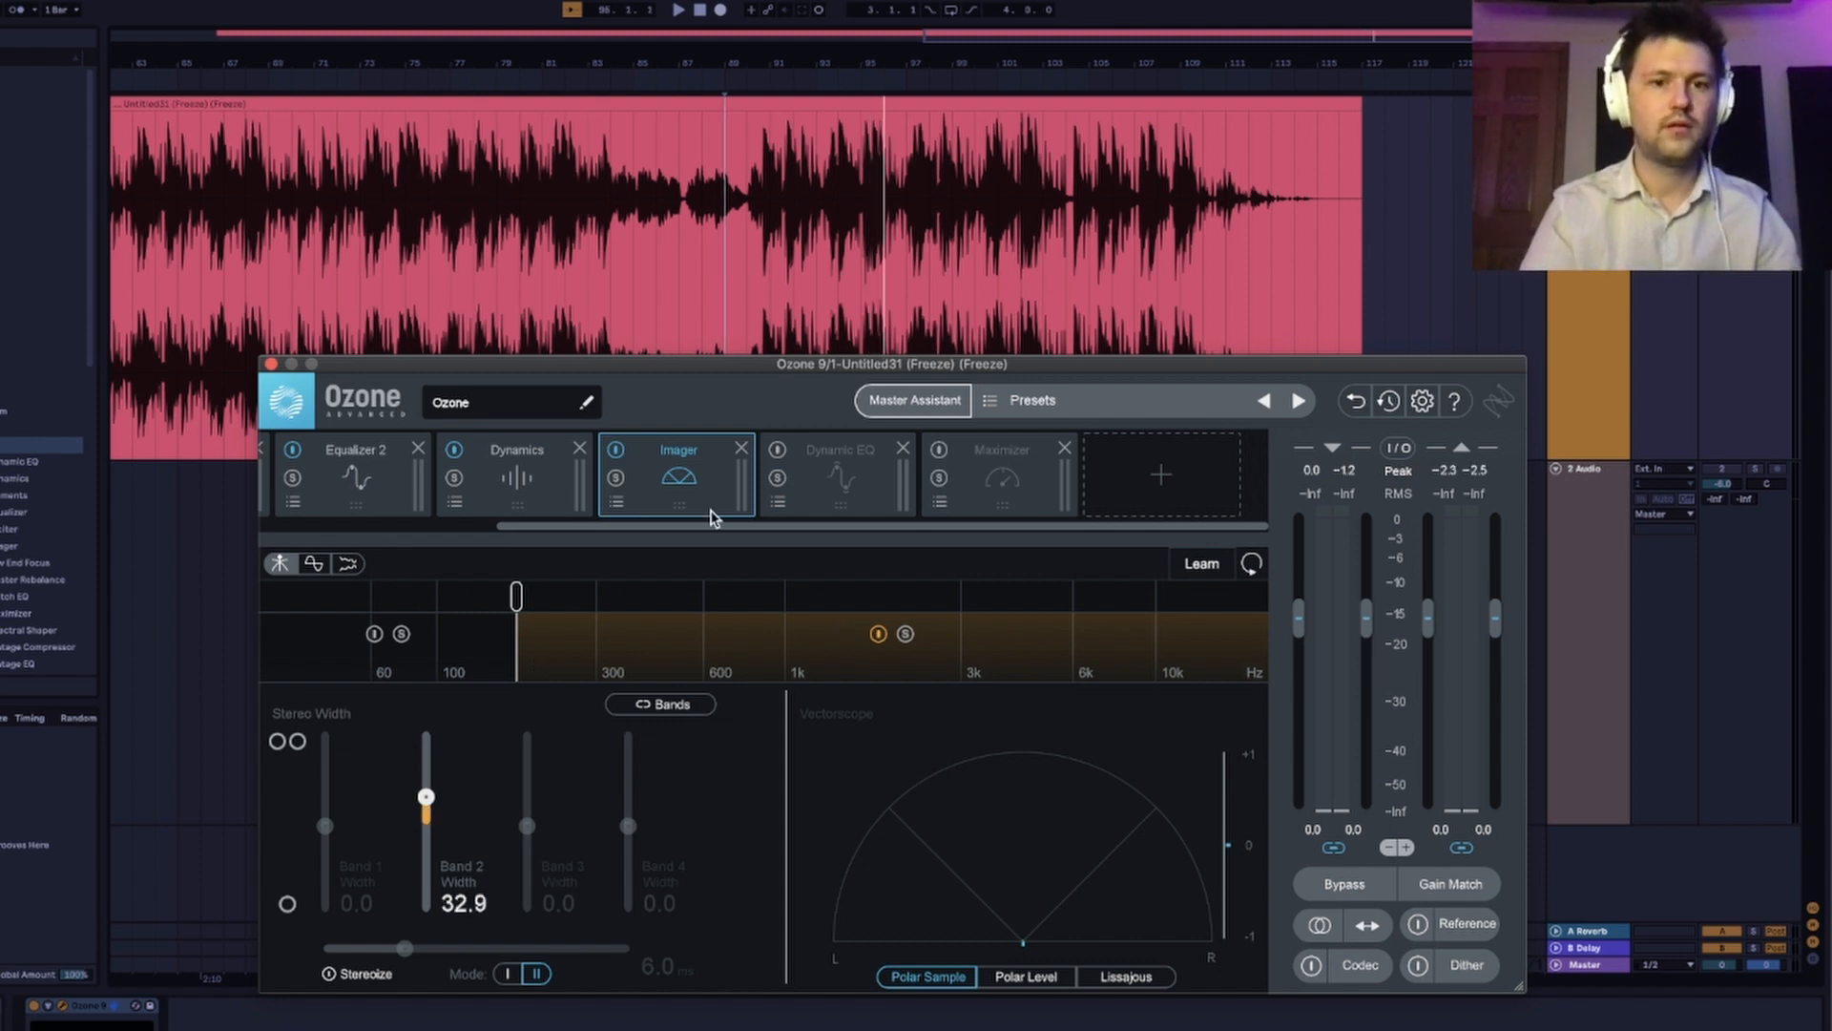
pyautogui.press('space')
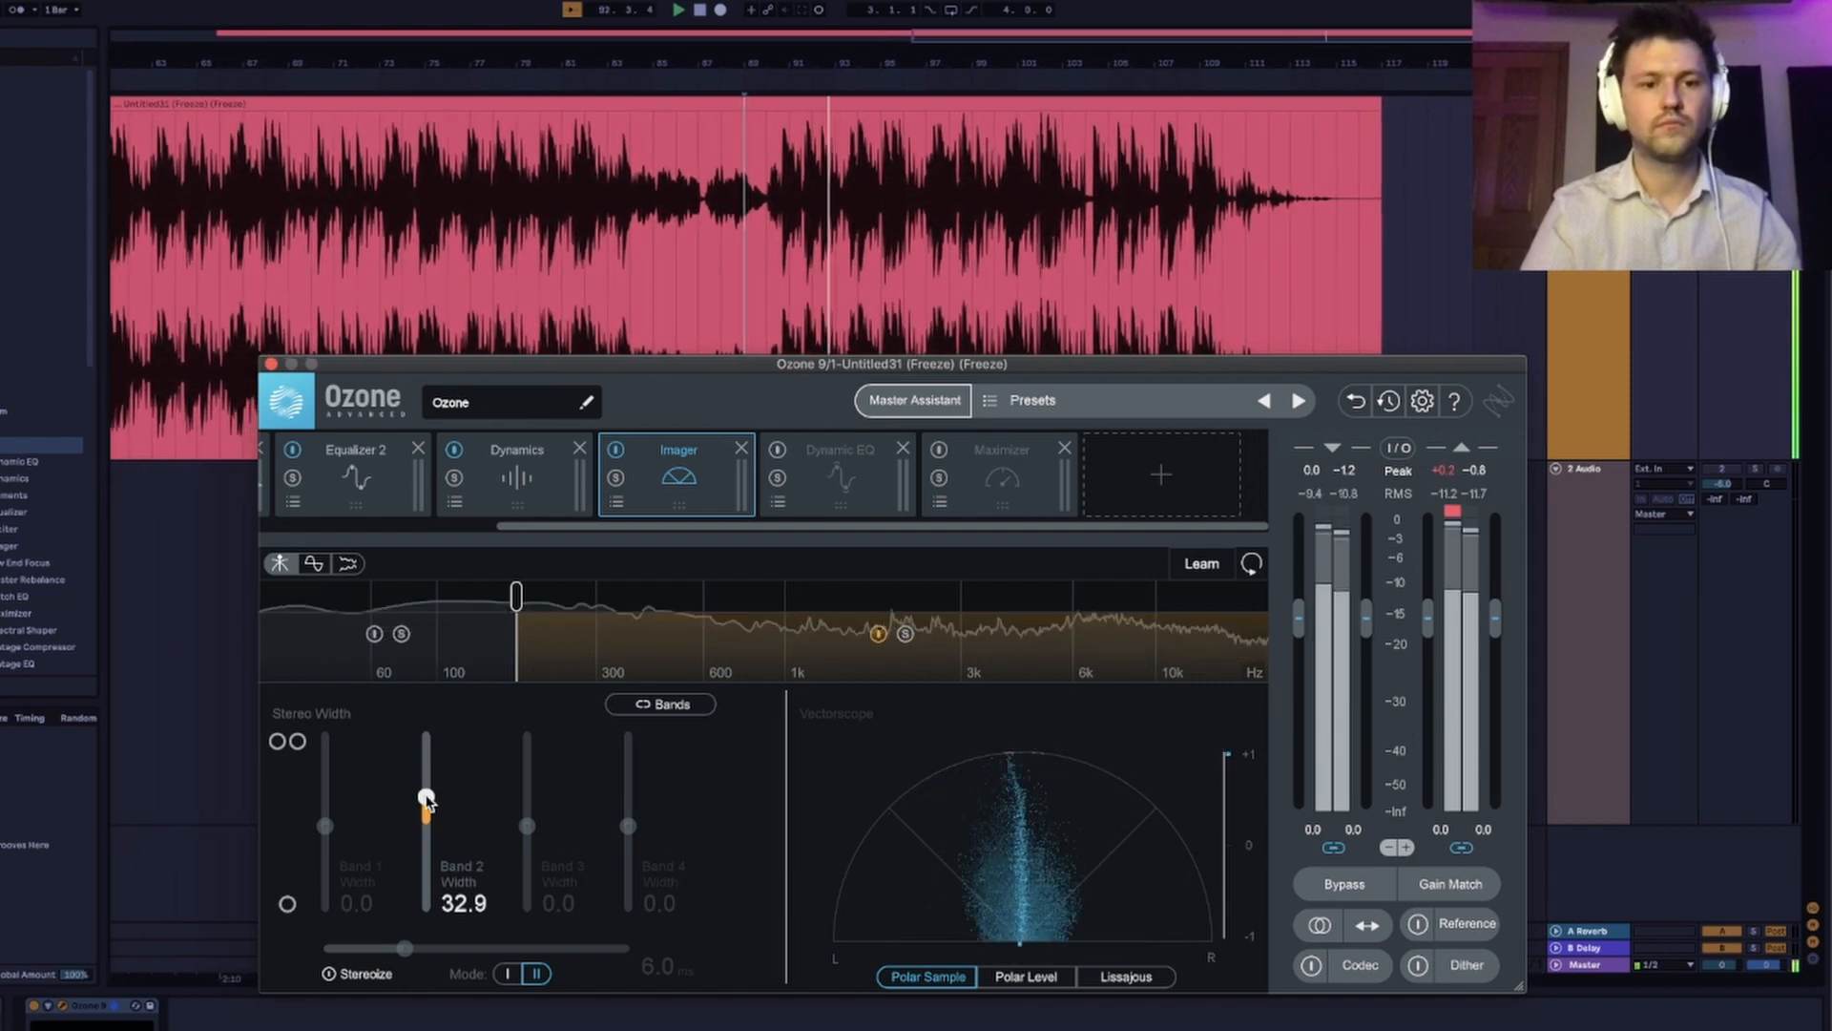
pyautogui.moveTo(426, 798); pyautogui.dragTo(425, 795)
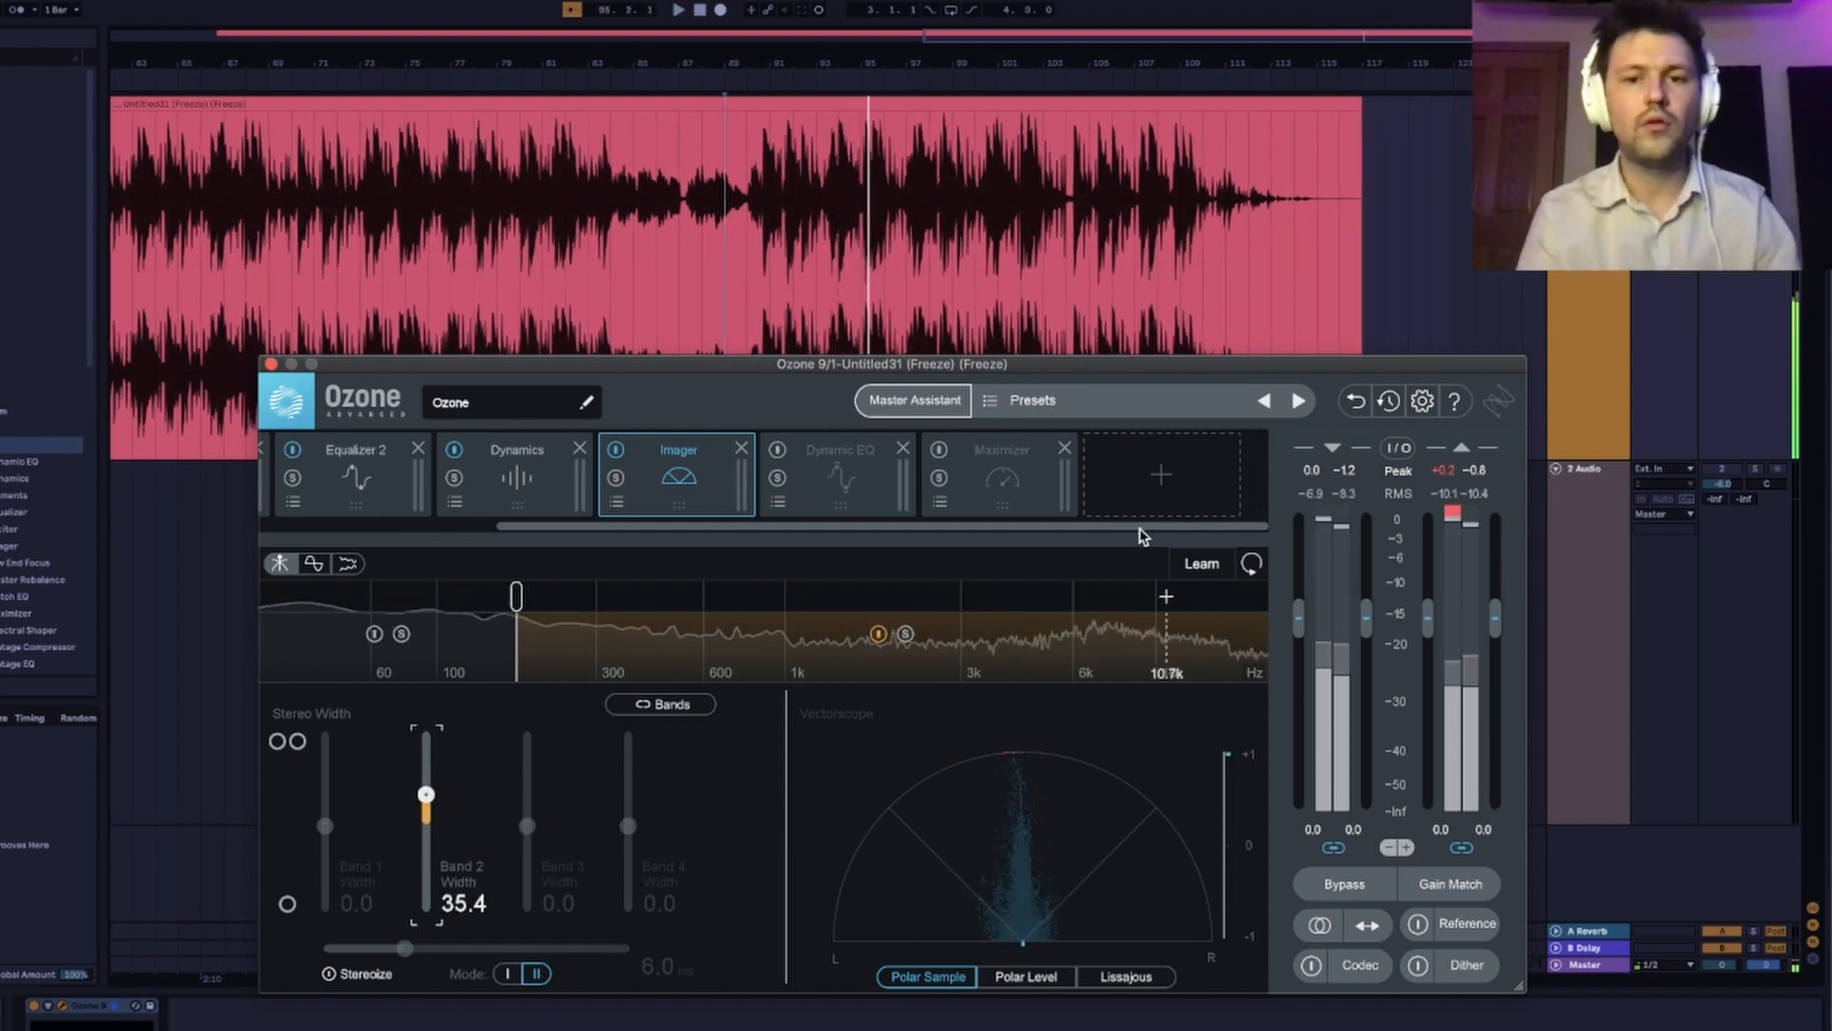
pyautogui.click(1141, 493)
pyautogui.click(1141, 493)
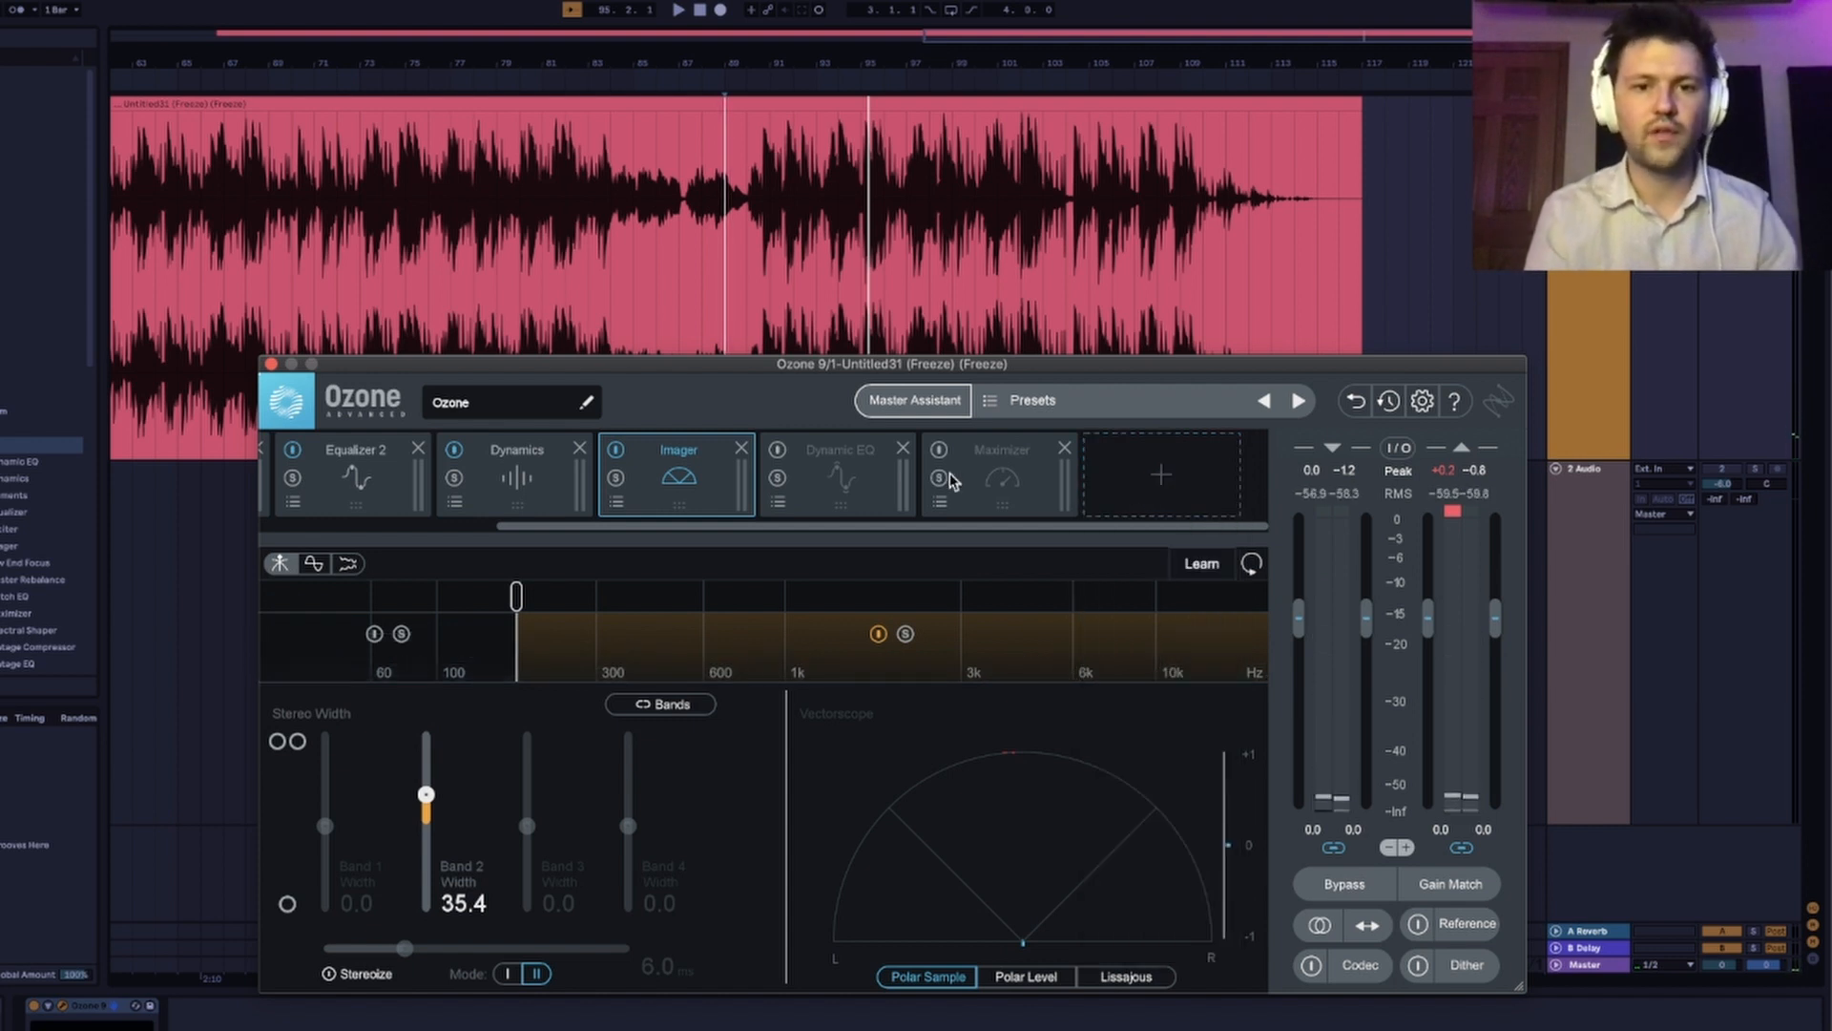
pyautogui.click(1151, 497)
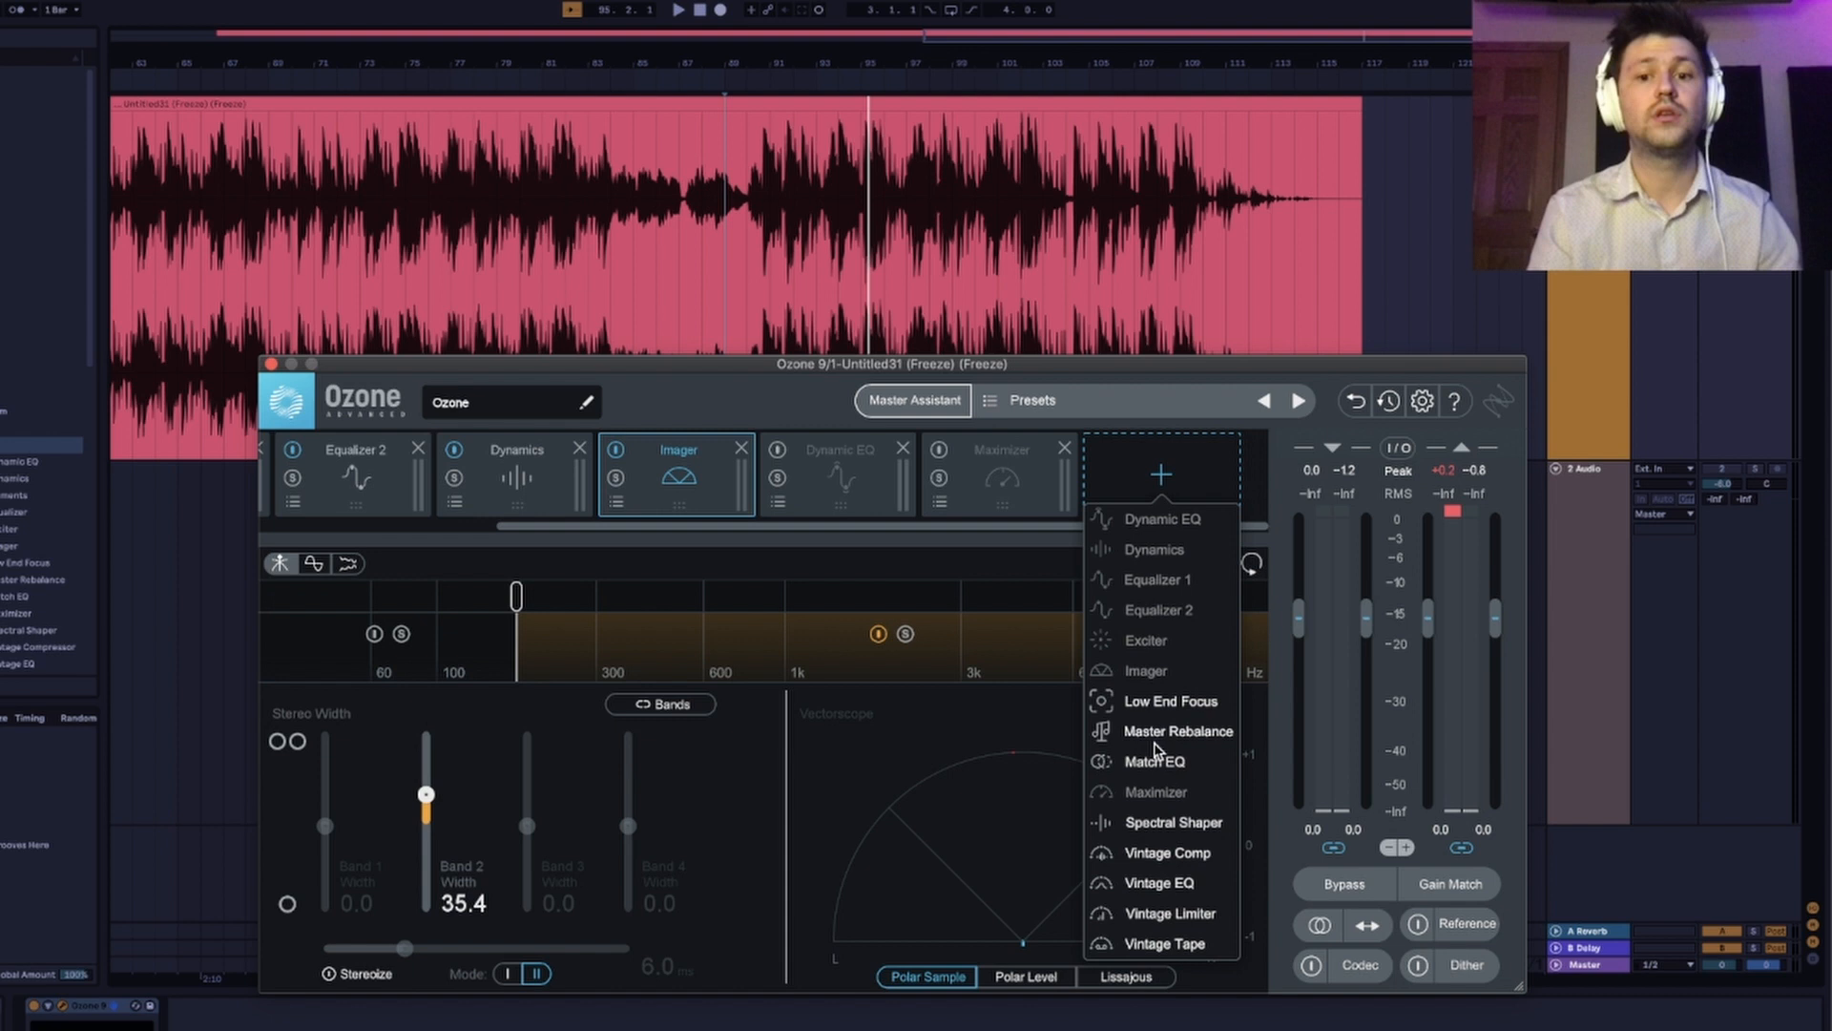
pyautogui.click(1153, 482)
# Enable the Dynamic EQ and Maximizer modules, leaving the Maximizer's settings open.
pyautogui.click(777, 446)
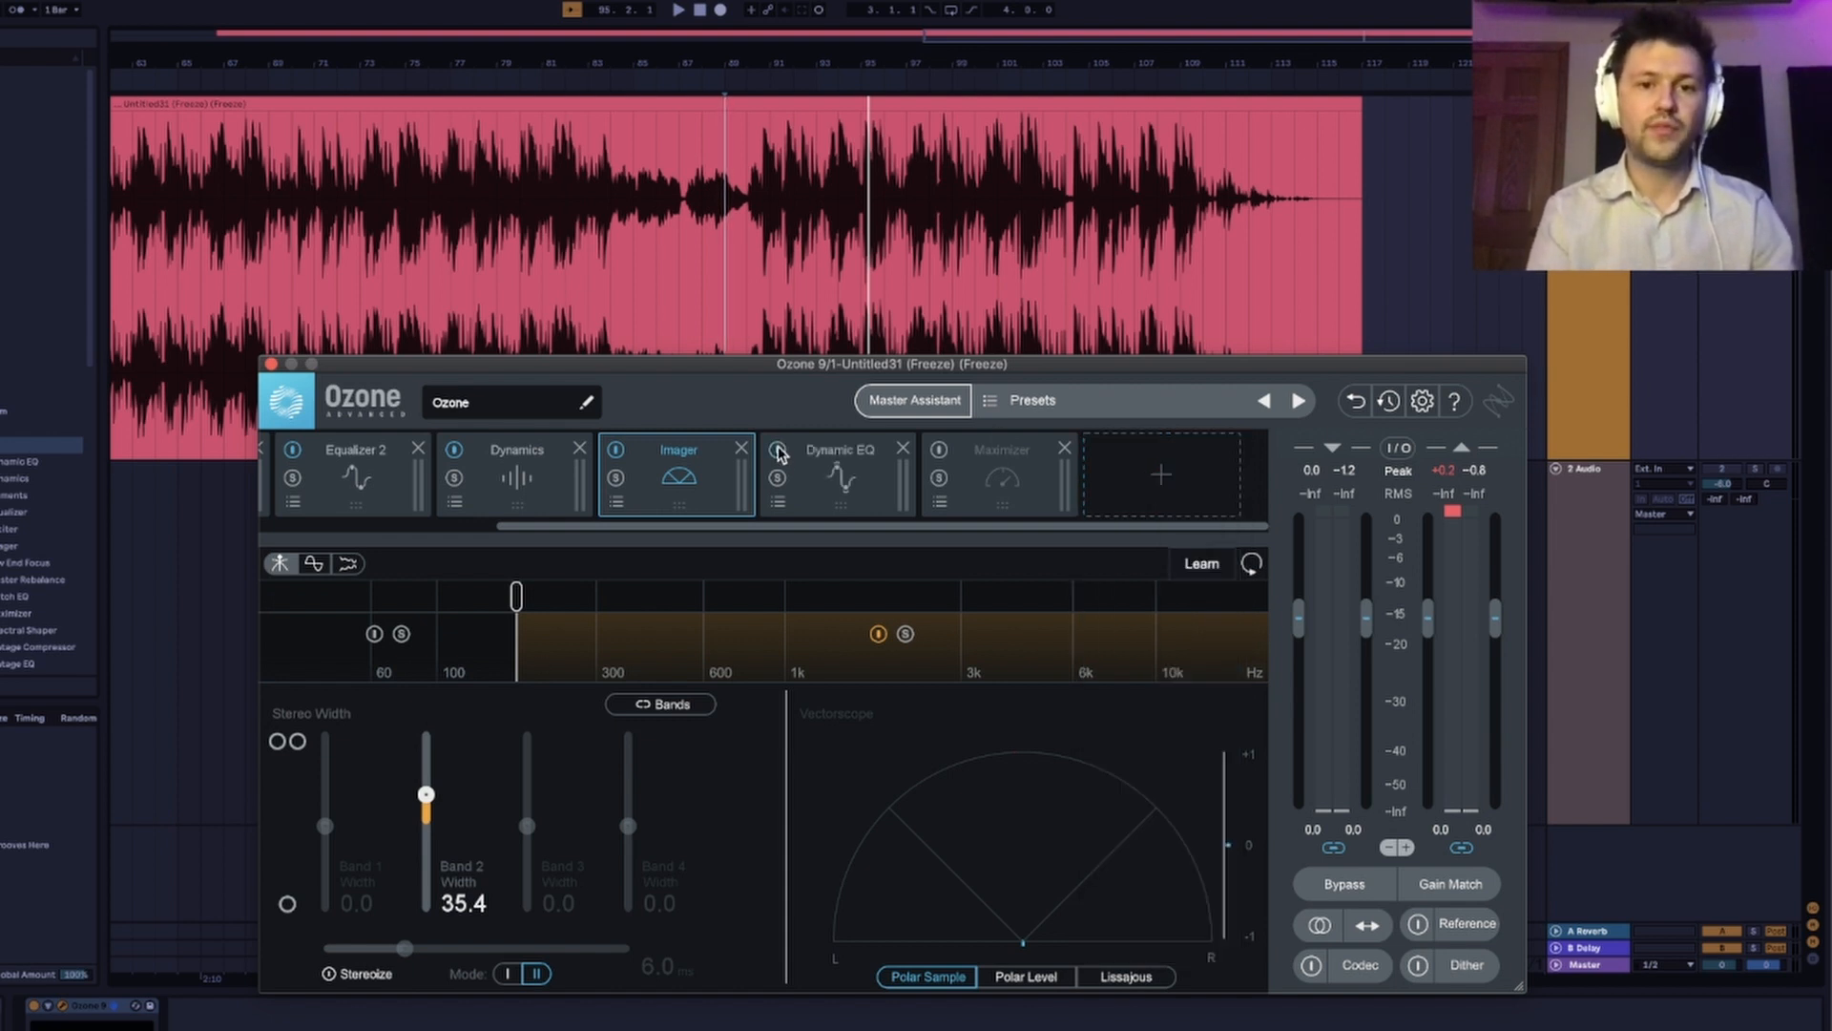
pyautogui.click(860, 488)
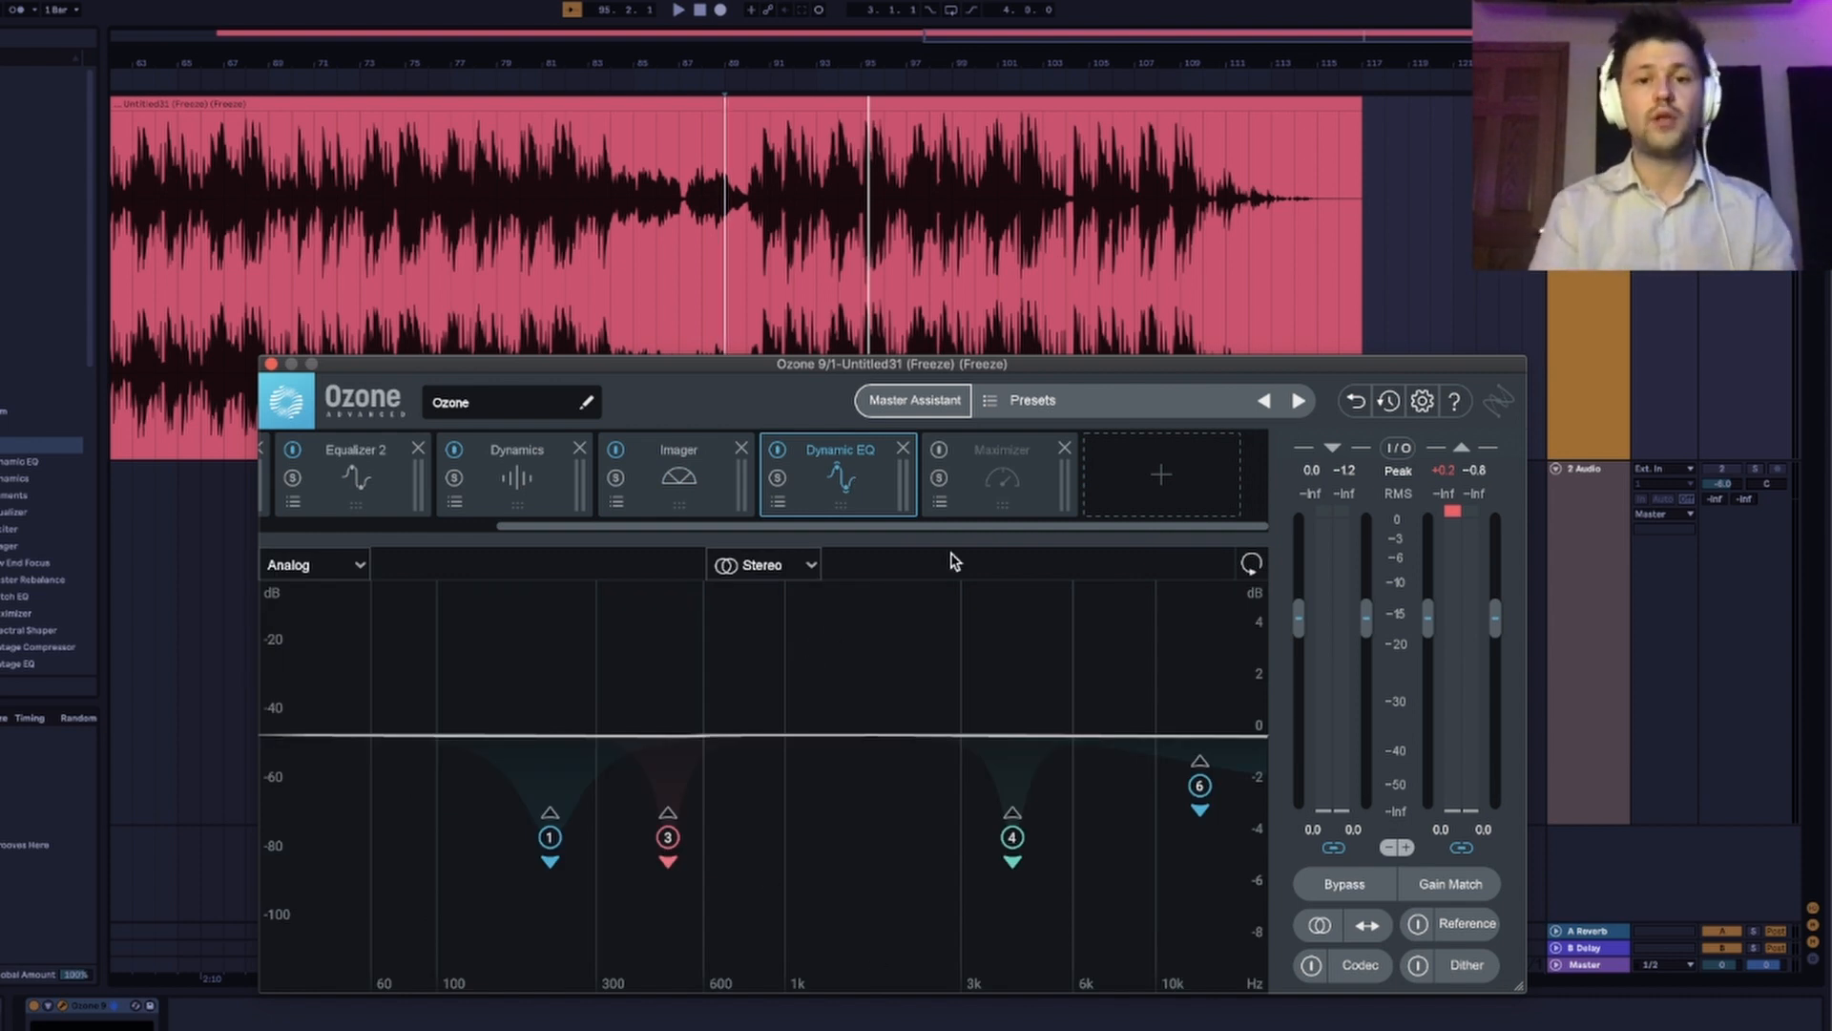
pyautogui.click(1004, 484)
pyautogui.click(939, 448)
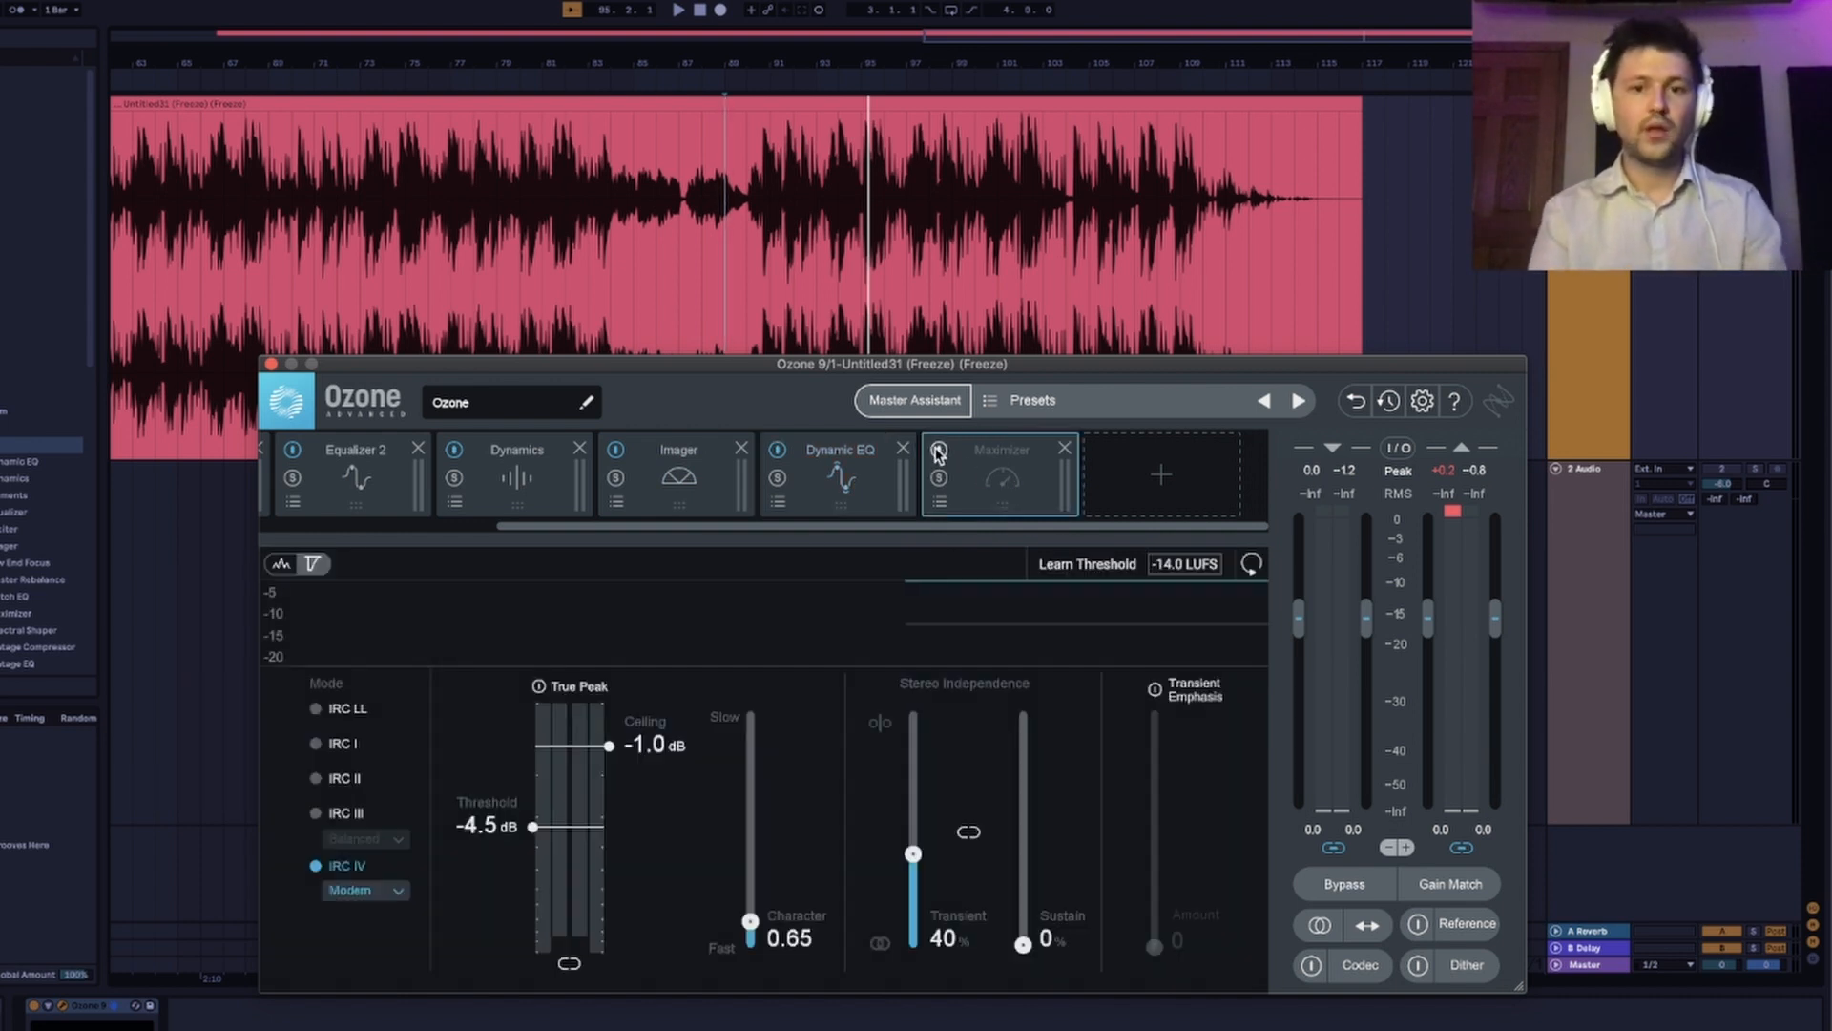
# Configure the Maximizer with True Peak on, a ceiling of -1.1 dB and the Transient style for IRC IV.
pyautogui.click(539, 687)
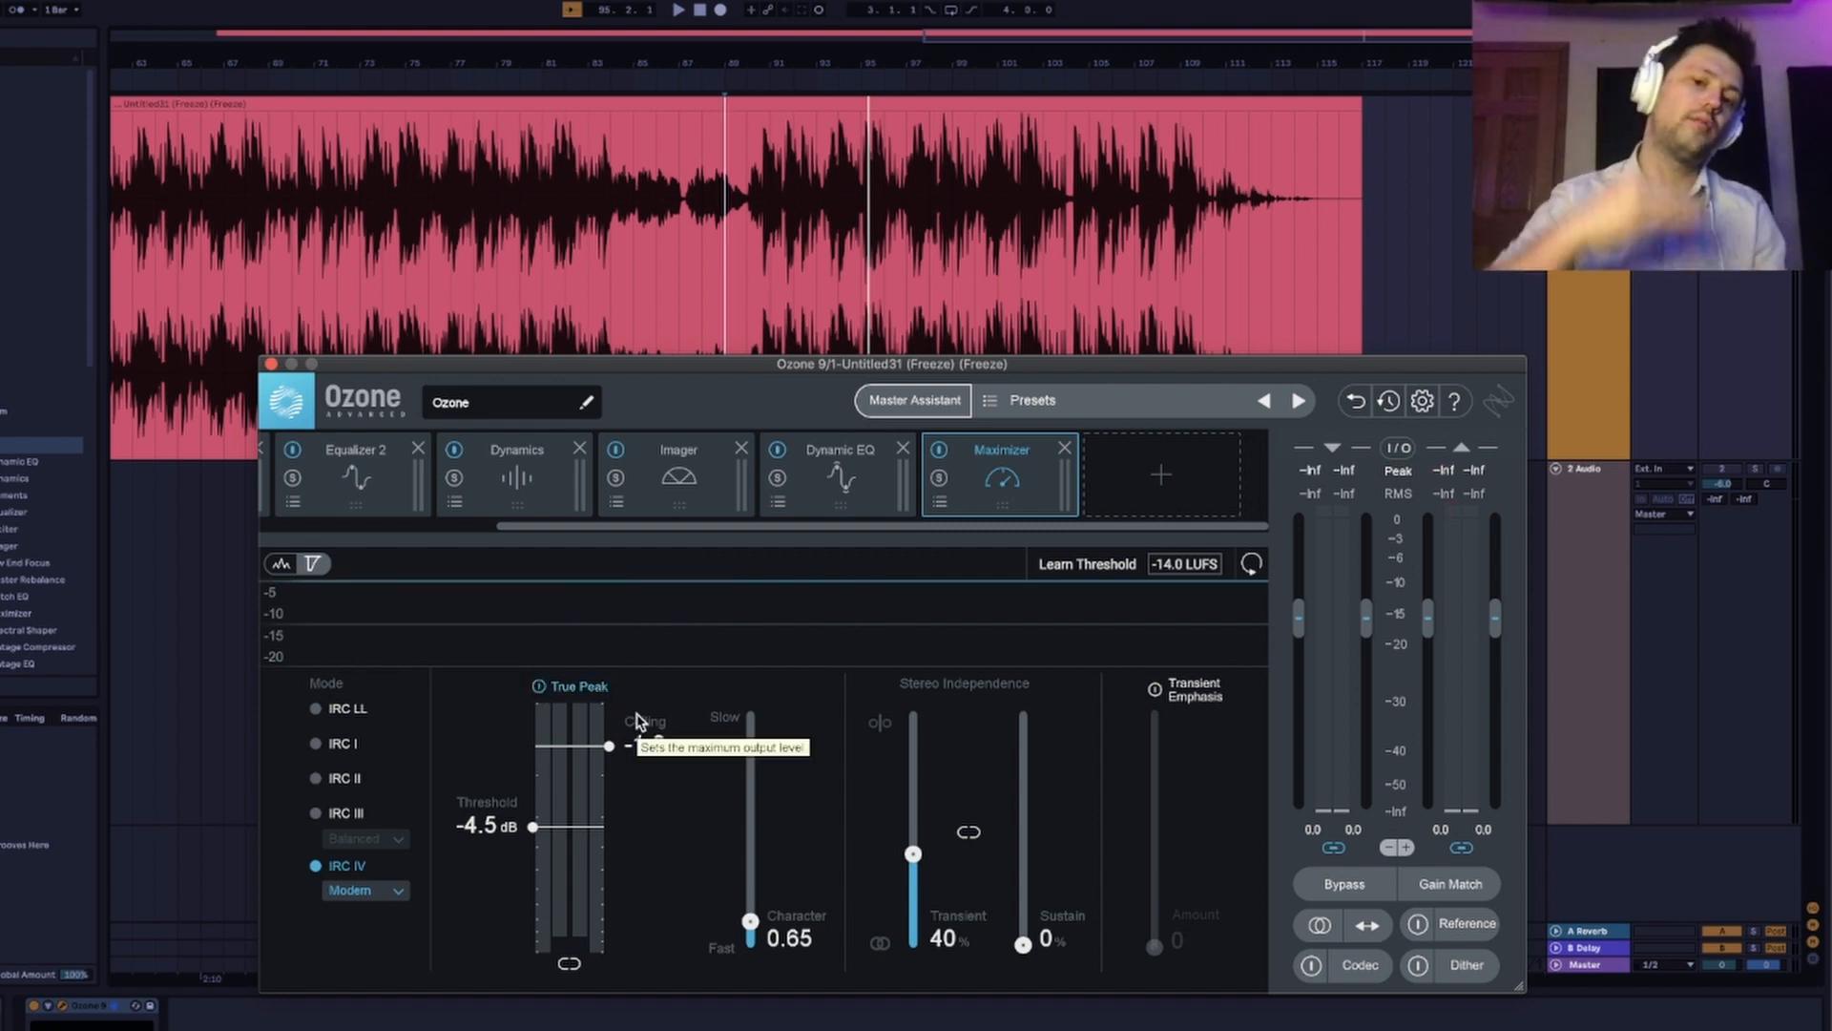
pyautogui.moveTo(611, 749); pyautogui.dragTo(612, 755)
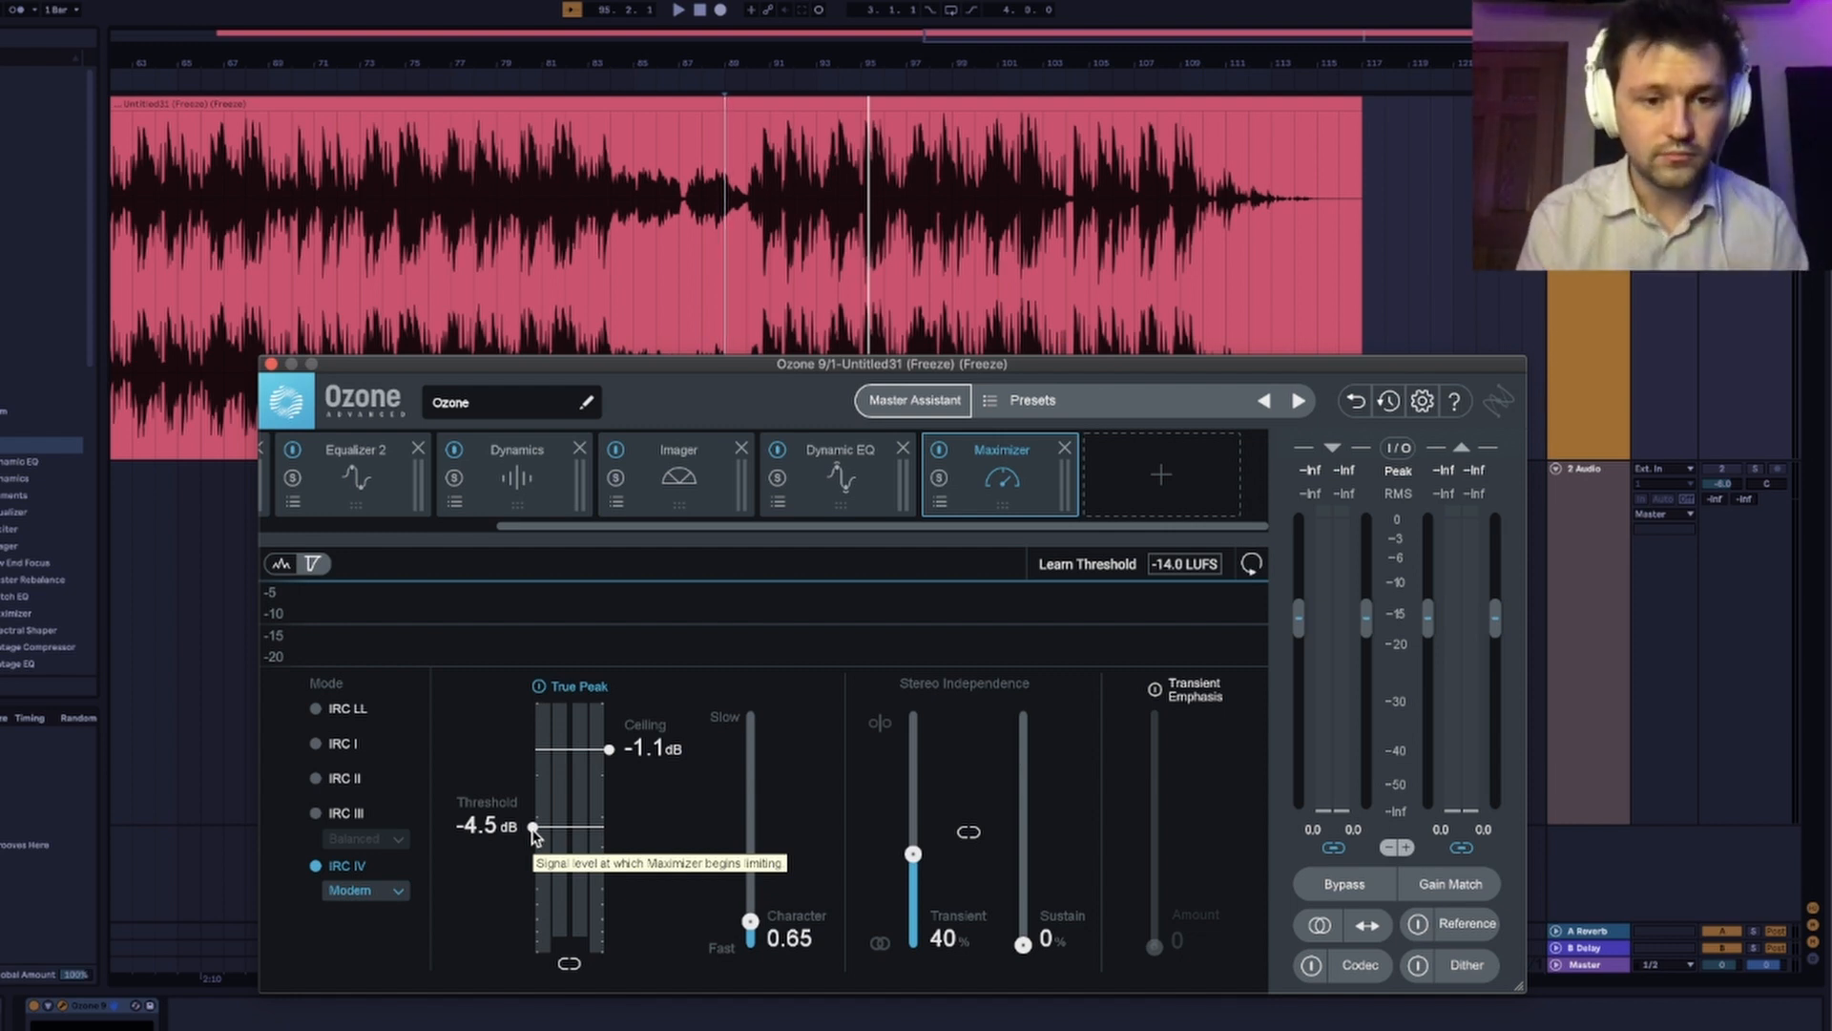
pyautogui.click(391, 888)
pyautogui.click(366, 970)
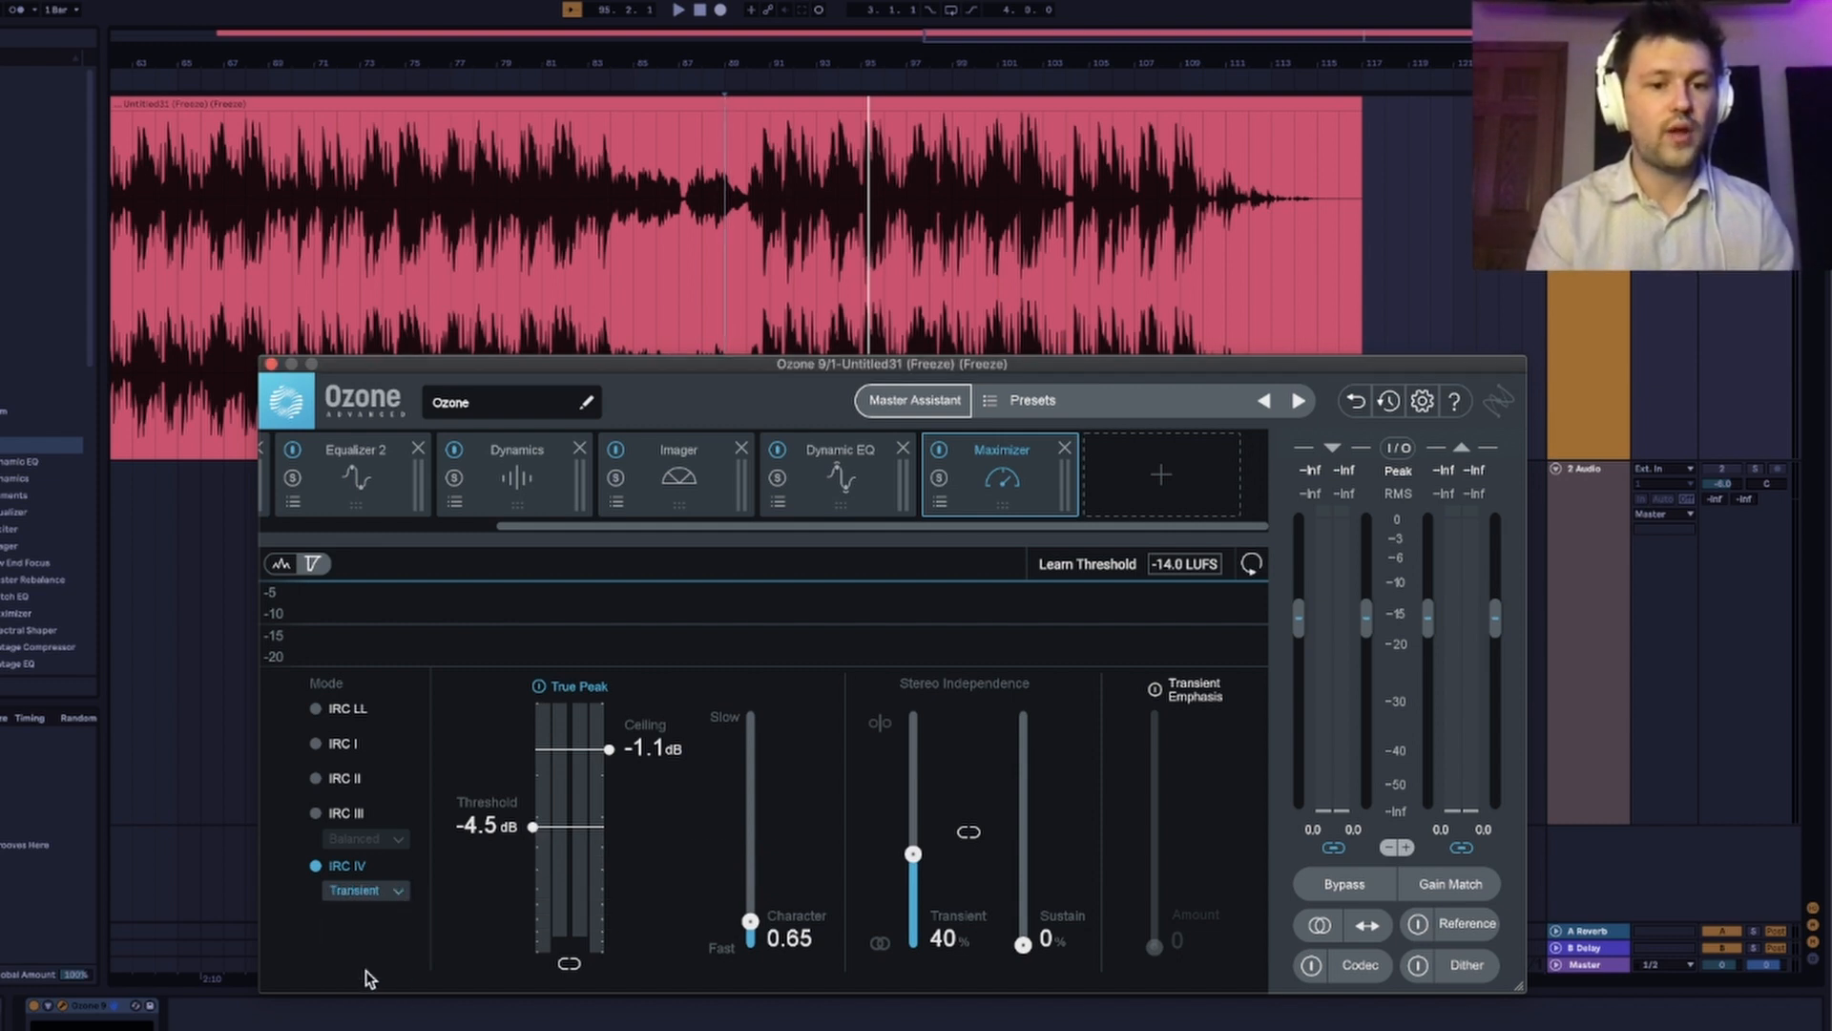
# Turn on the Maximizer's Transient Emphasis and raise its amount to 58 during playback.
pyautogui.click(1155, 689)
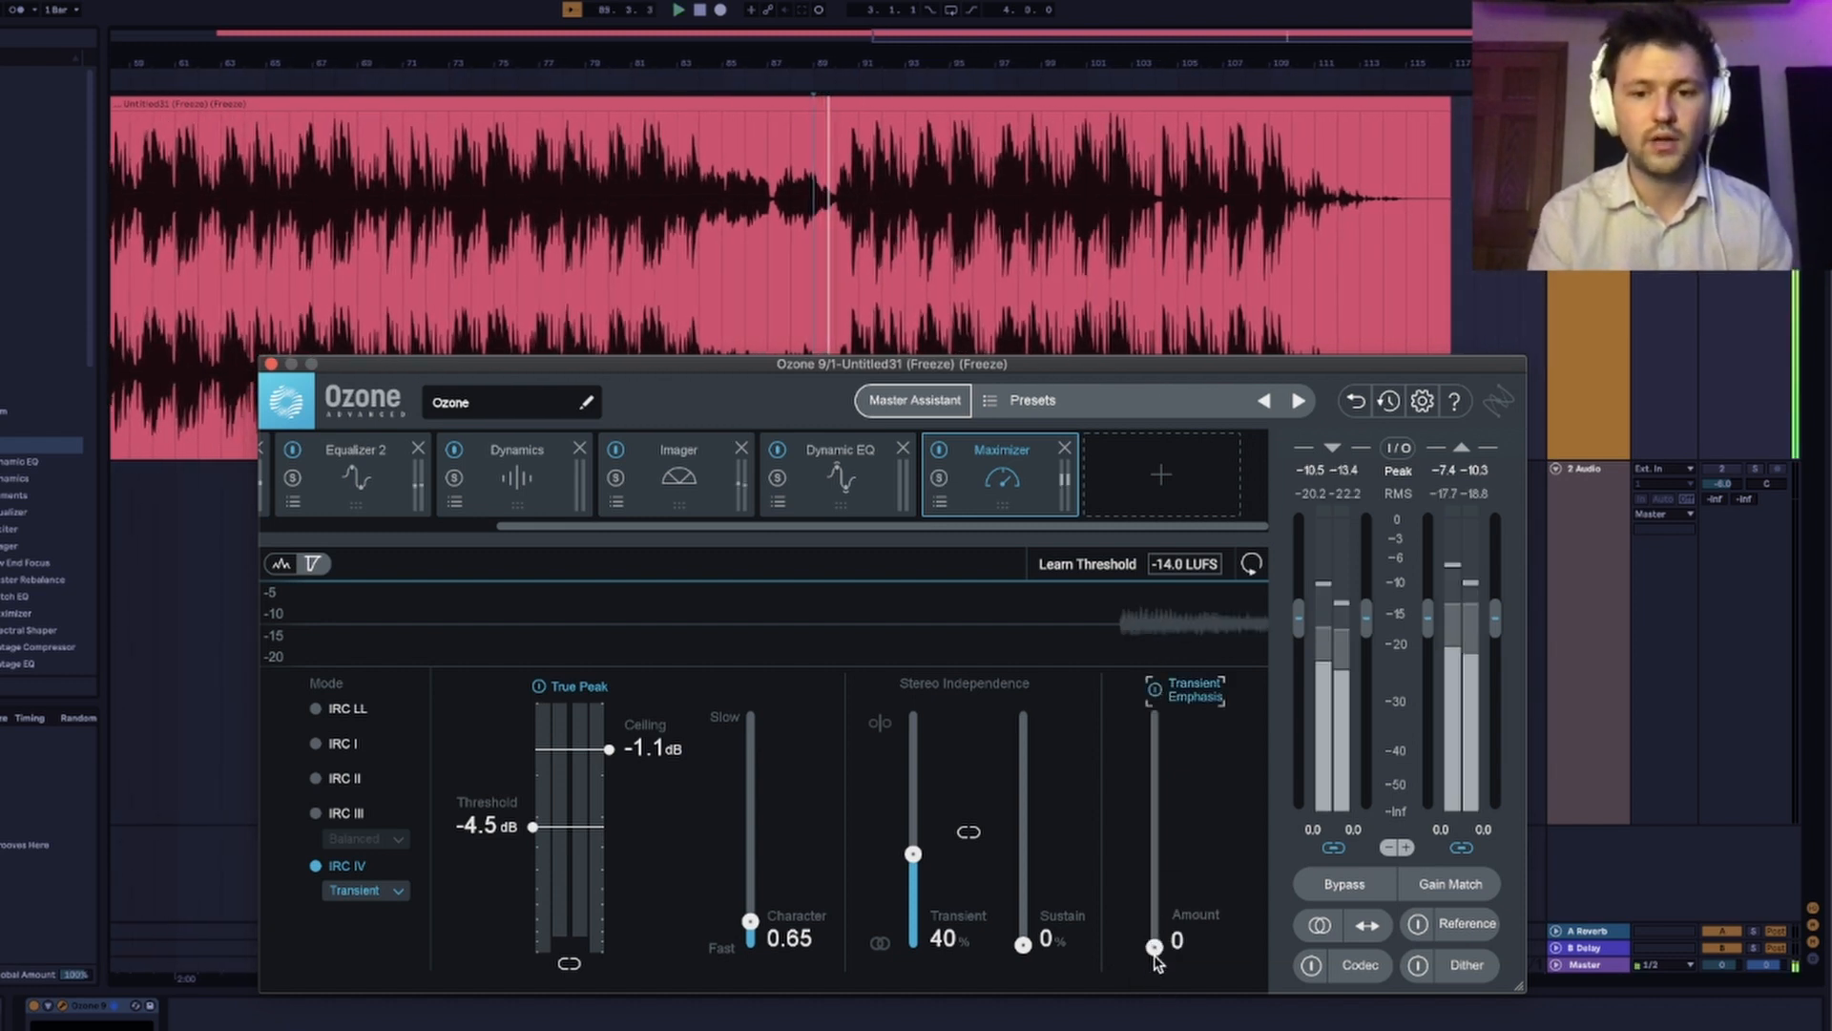
pyautogui.moveTo(1155, 947); pyautogui.dragTo(1157, 897)
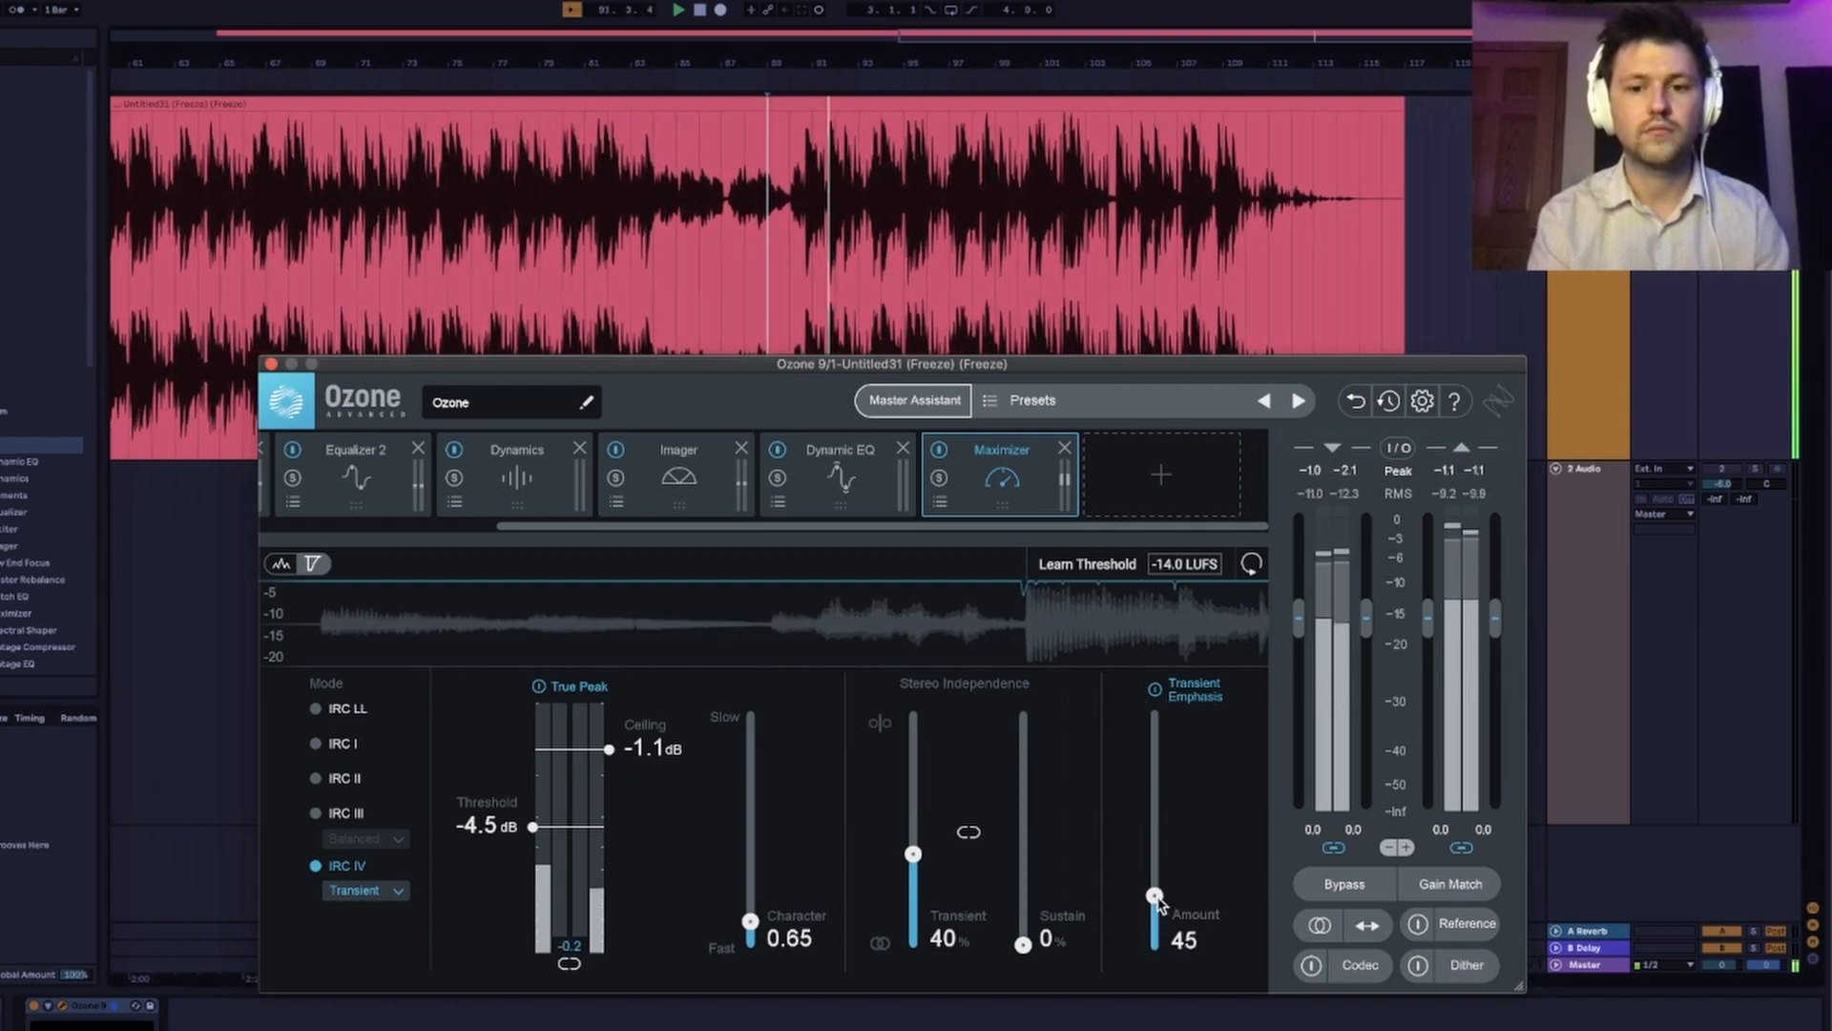
pyautogui.moveTo(1157, 897)
pyautogui.mouseDown()
pyautogui.moveTo(1157, 776)
pyautogui.moveTo(1148, 884)
pyautogui.mouseUp()
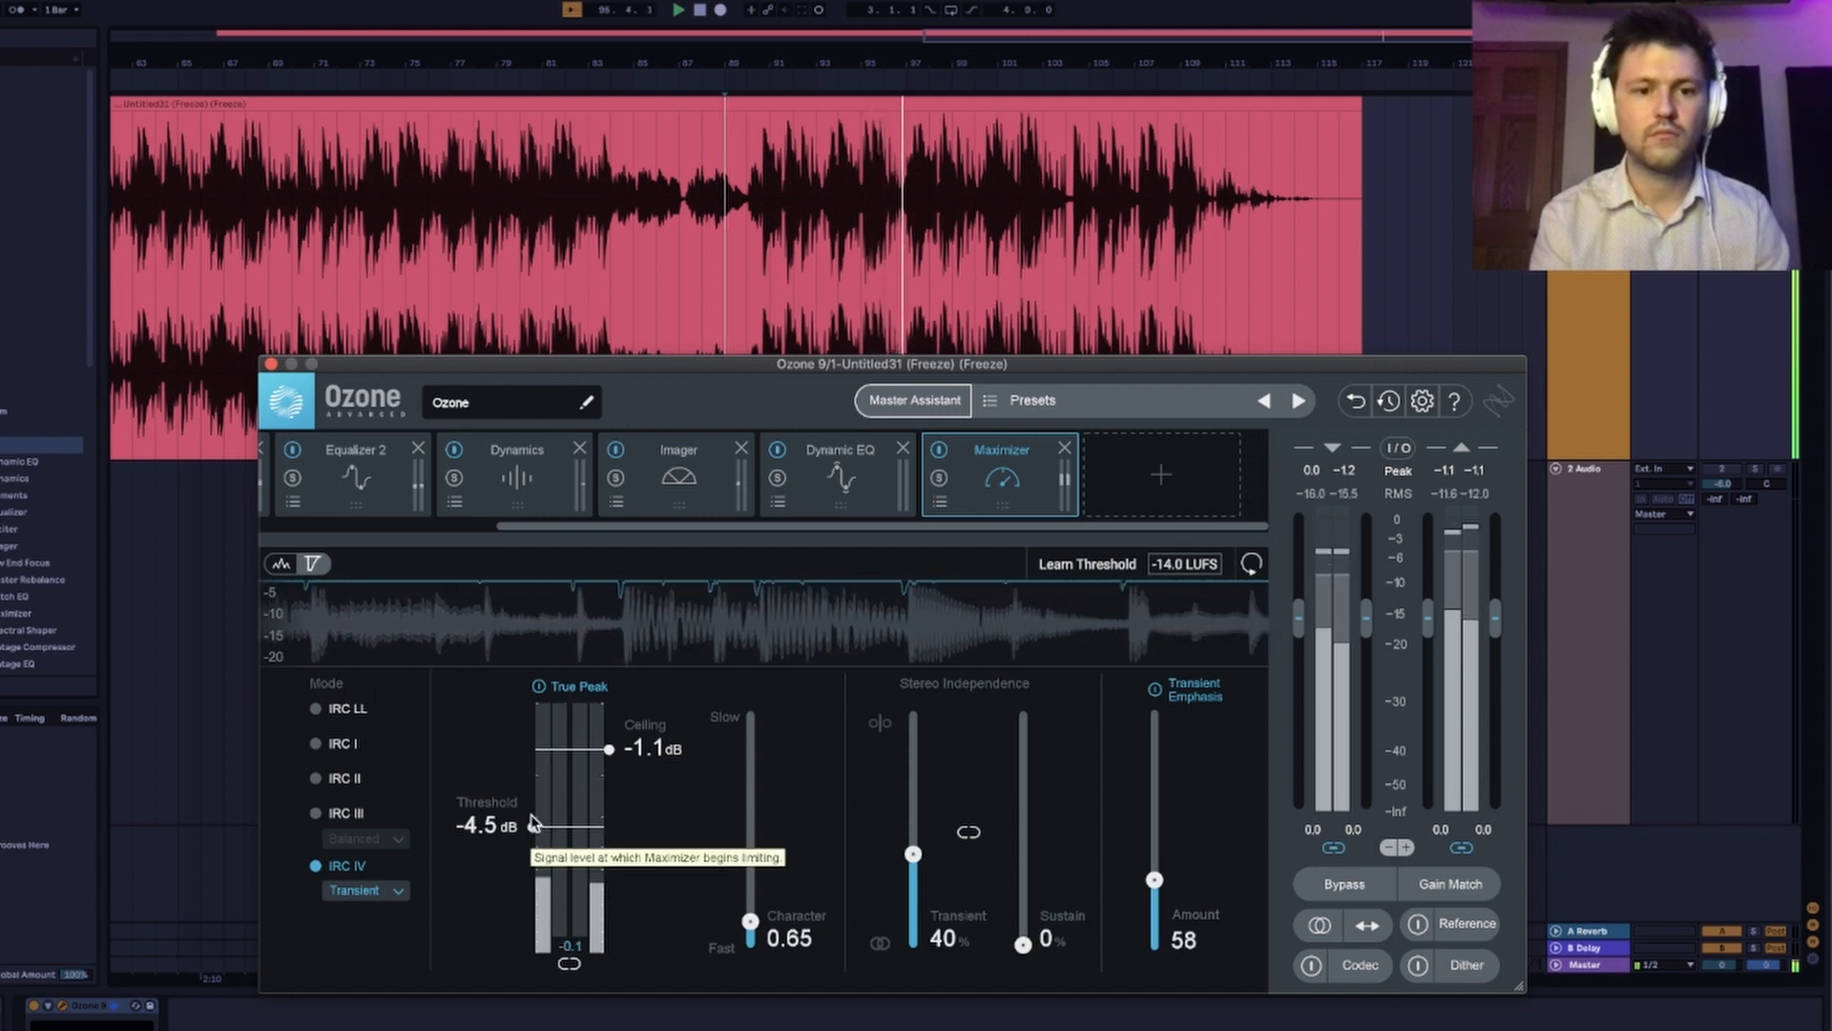
# Set the Maximizer's threshold to -6.5 dB while listening to the loud section.
pyautogui.moveTo(533, 828); pyautogui.dragTo(534, 854)
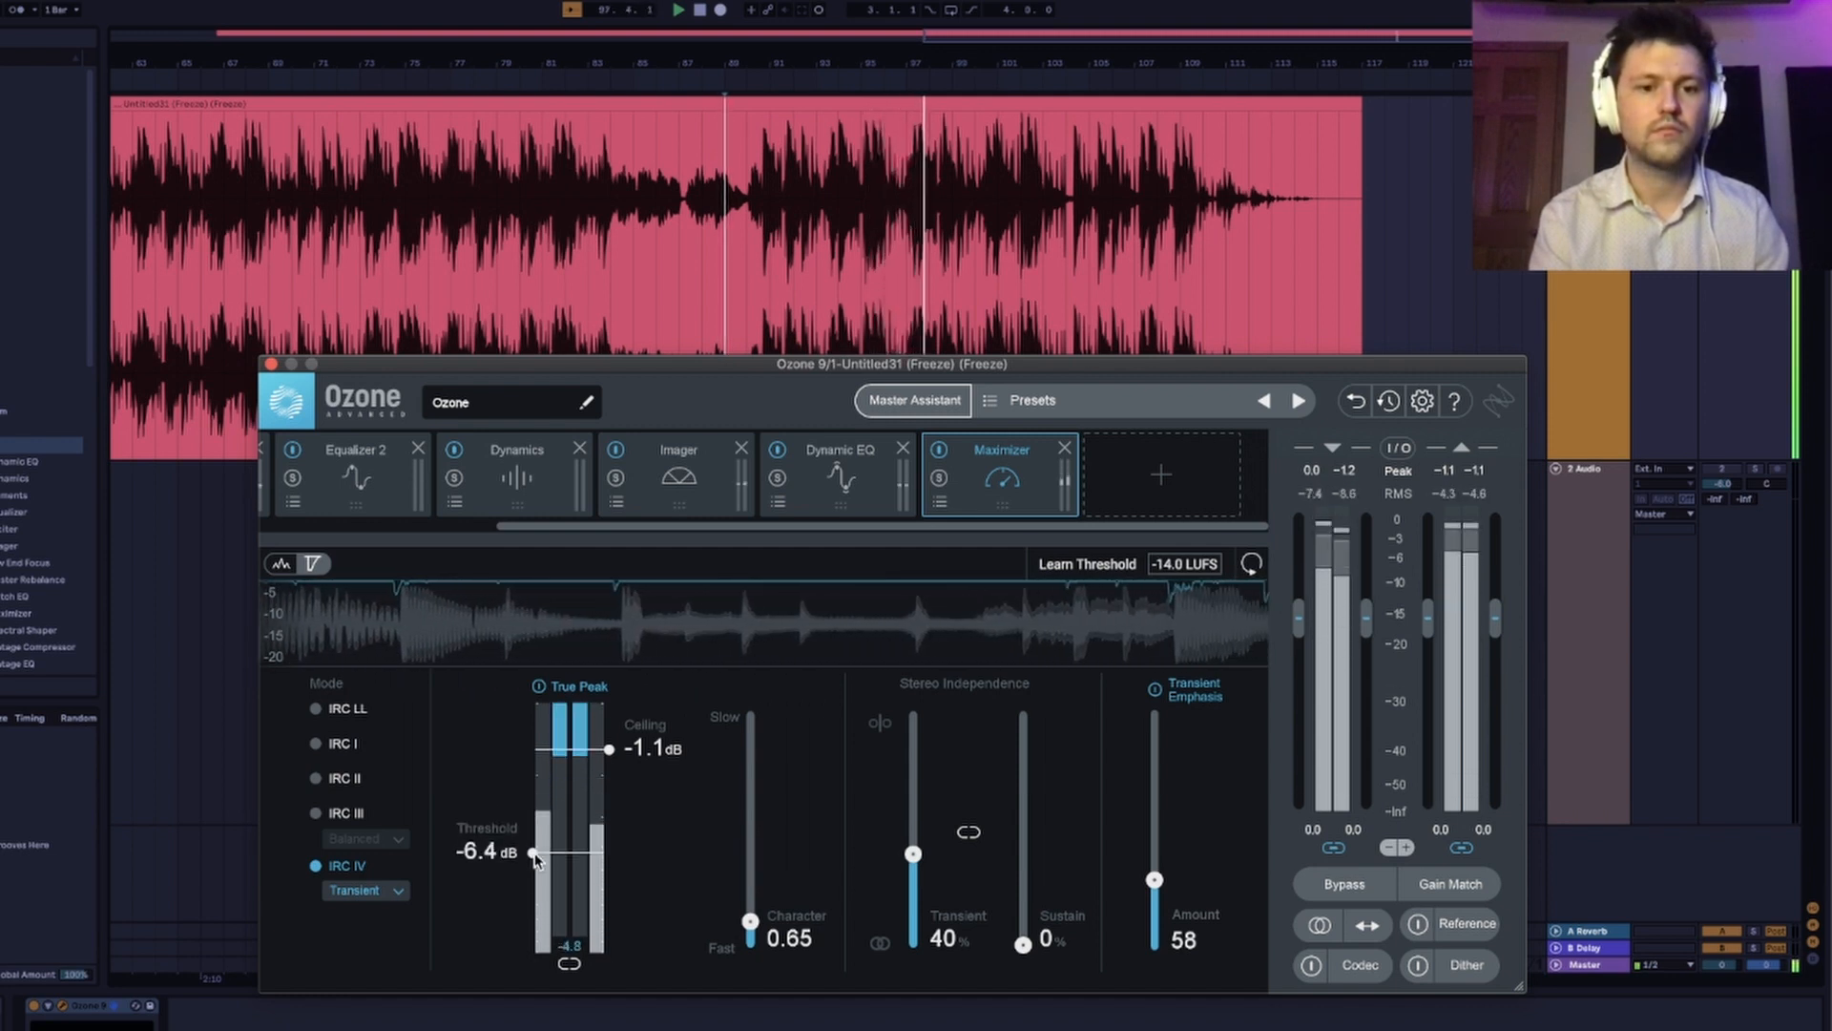
pyautogui.moveTo(534, 853); pyautogui.dragTo(535, 872)
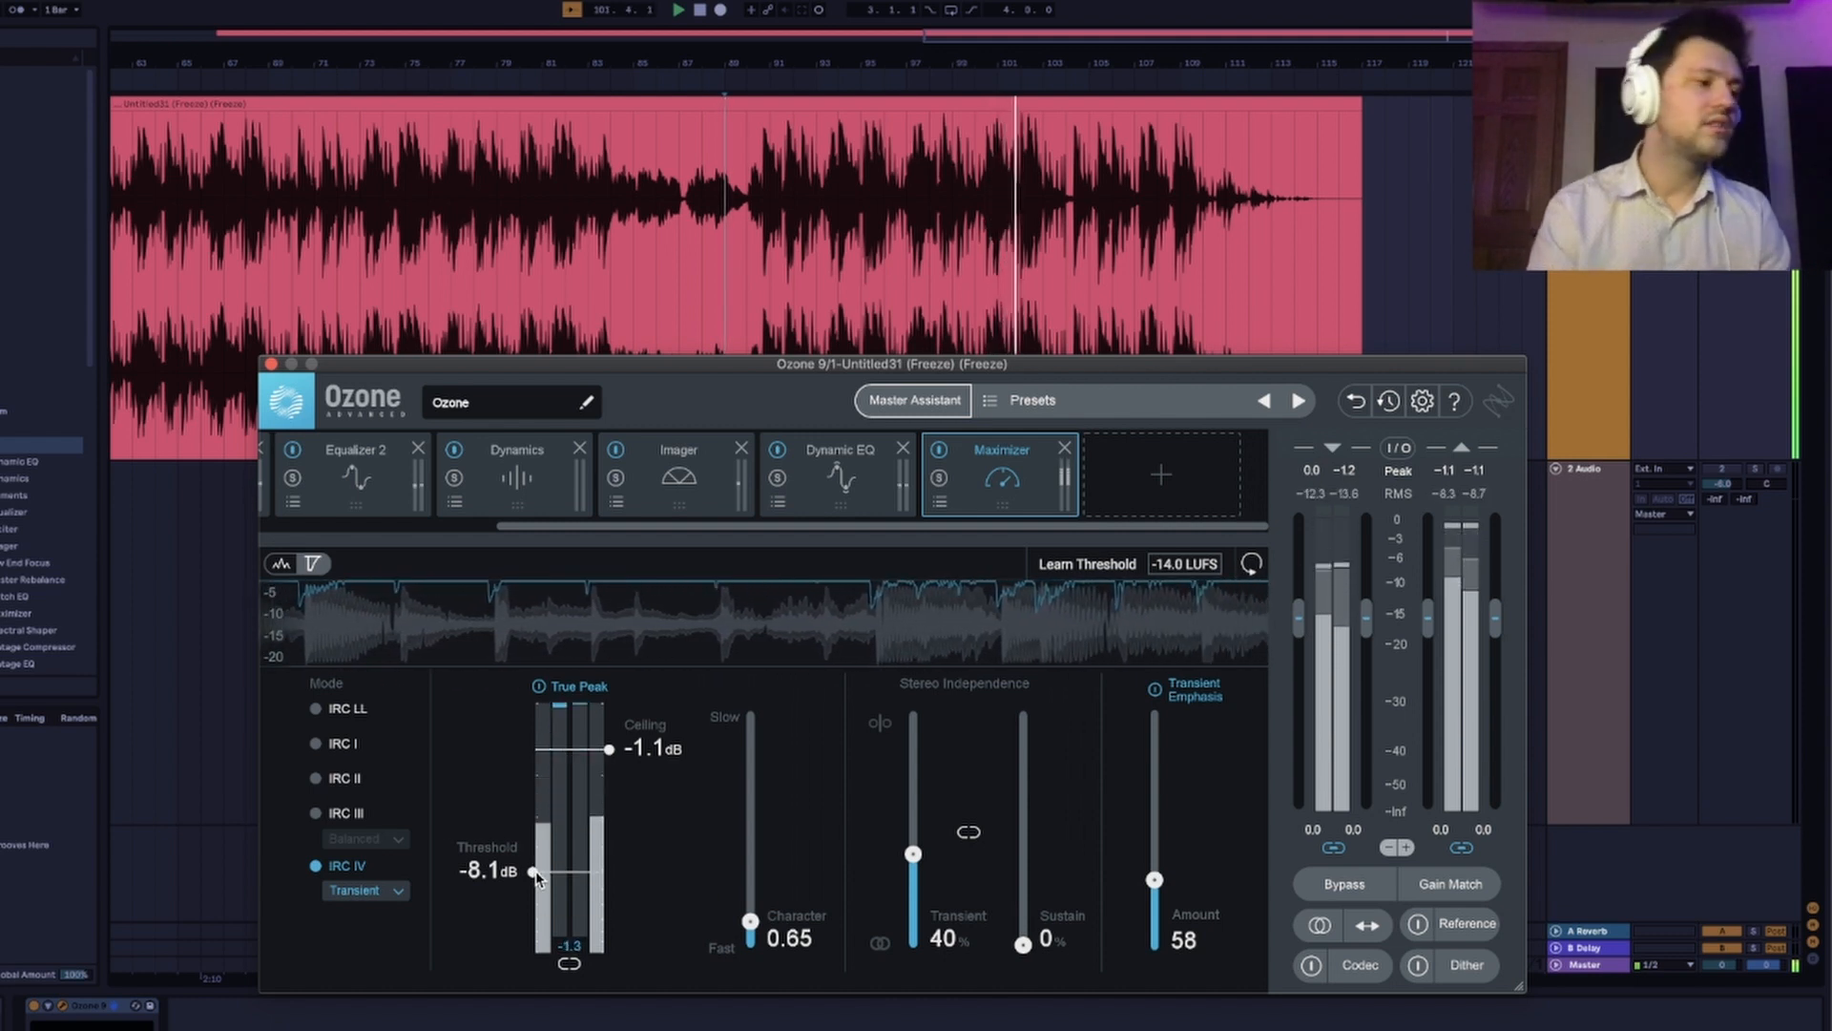
pyautogui.moveTo(535, 870); pyautogui.dragTo(538, 856)
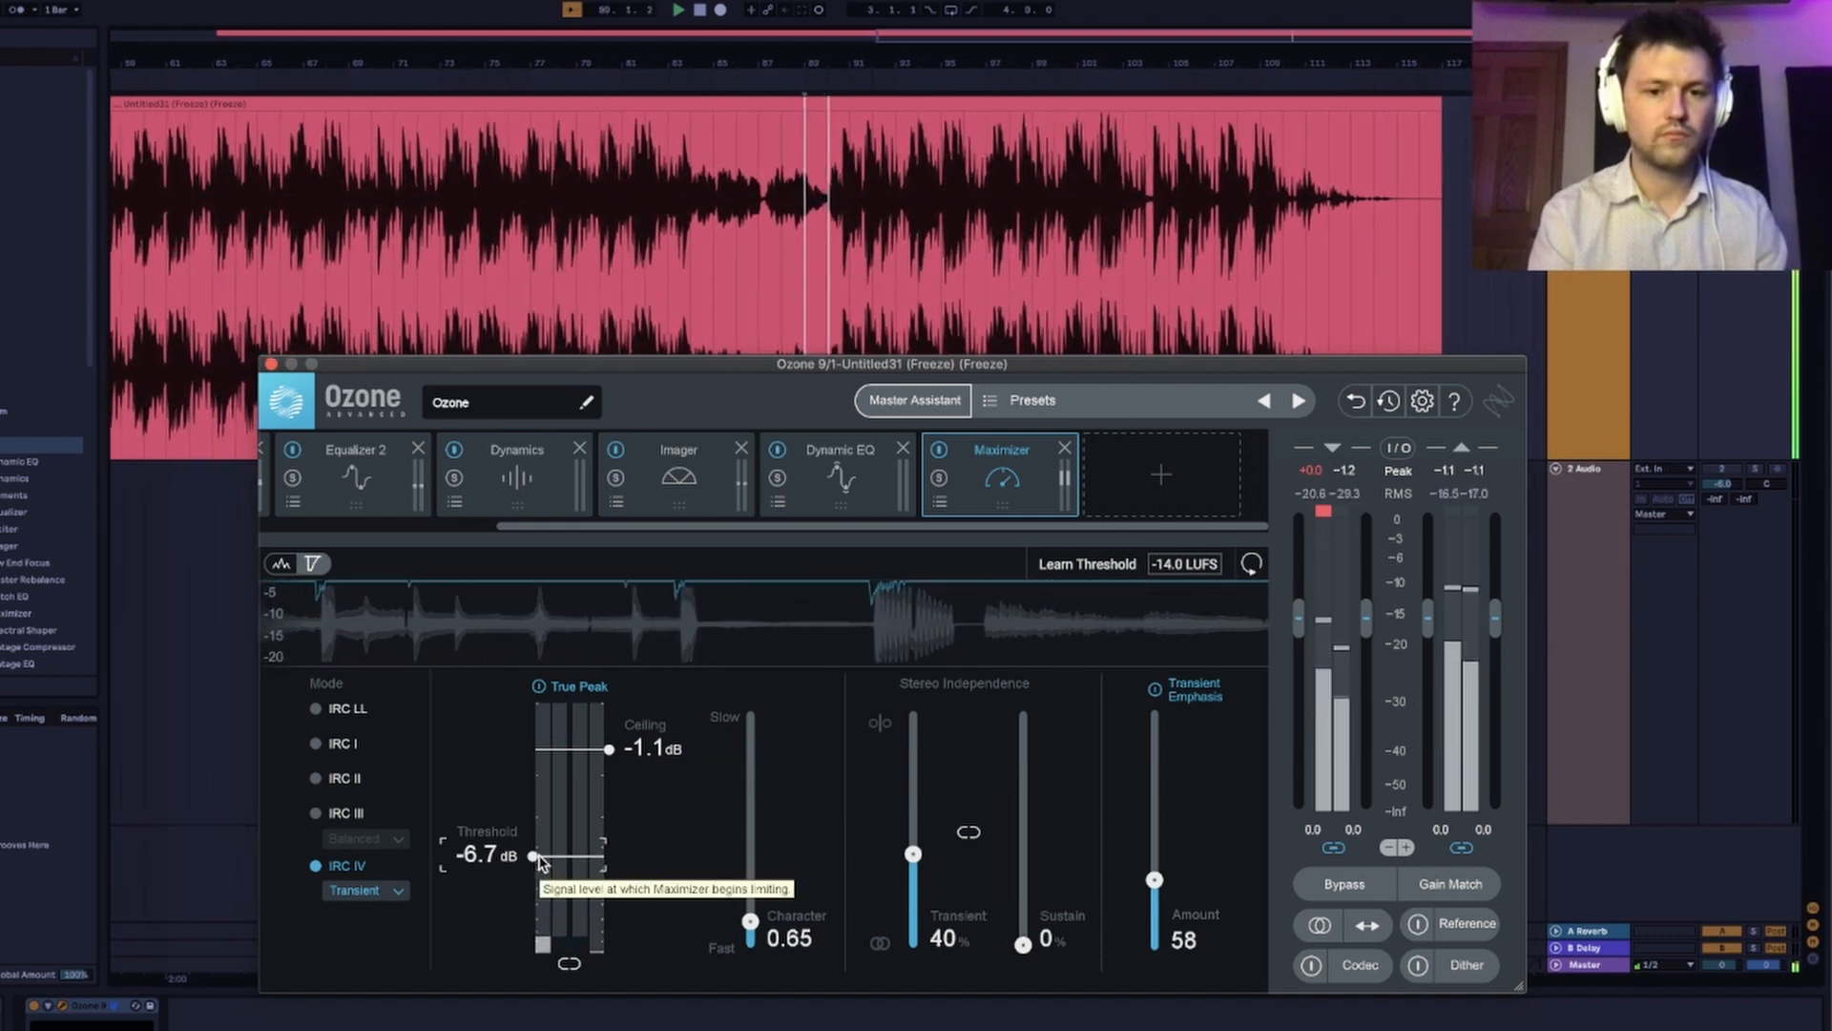
pyautogui.moveTo(538, 857); pyautogui.dragTo(532, 853)
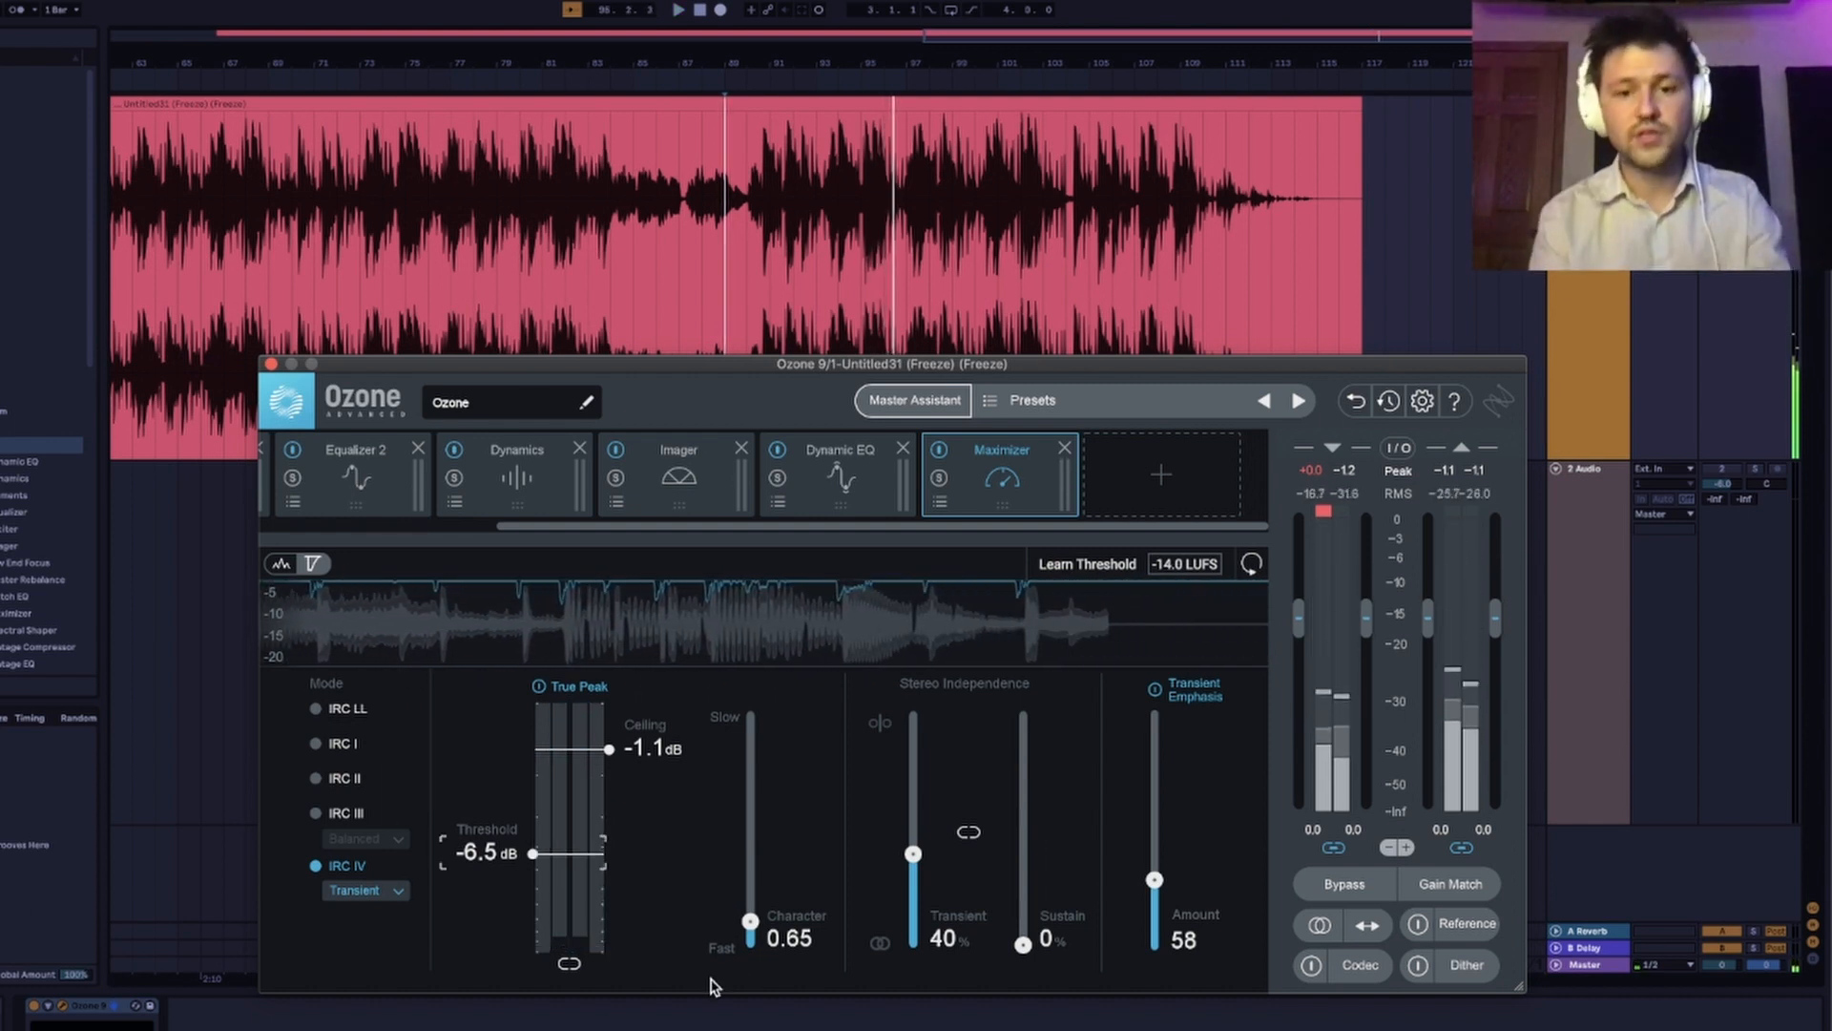
# Enable Dither with a bit depth of 24 and a Low dither amount.
pyautogui.click(1479, 969)
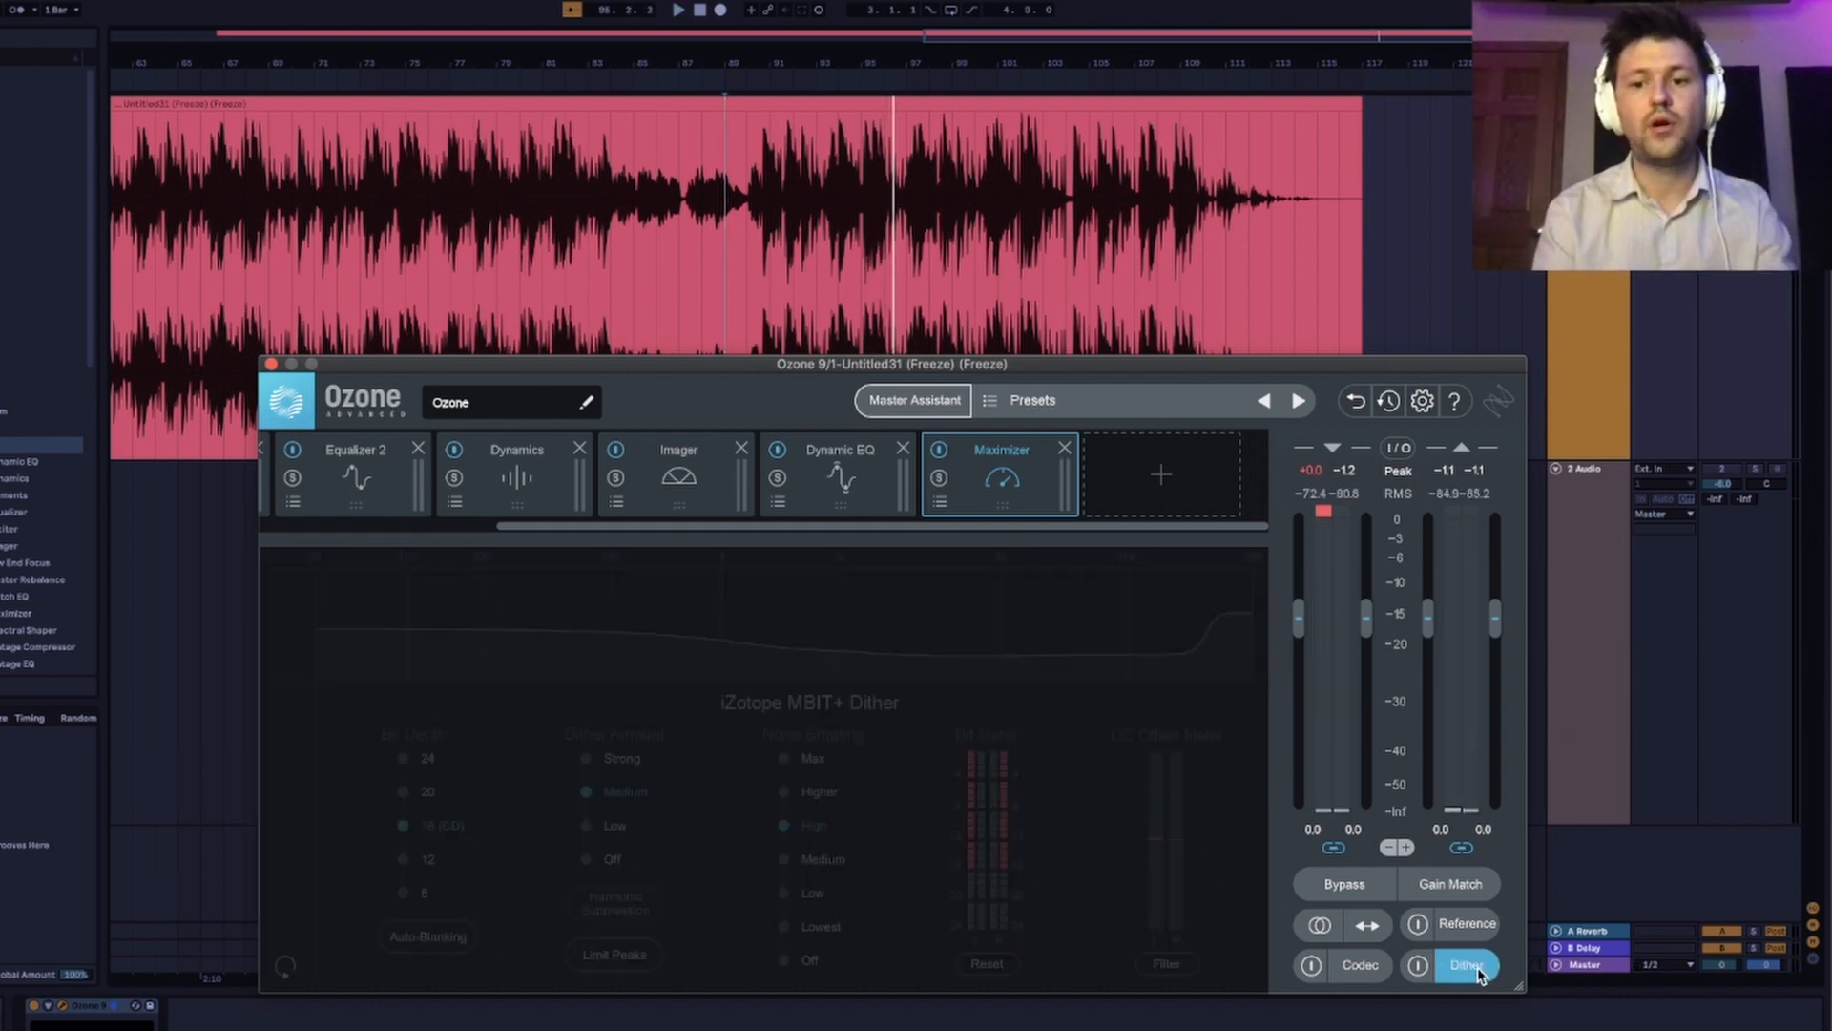
pyautogui.click(1418, 967)
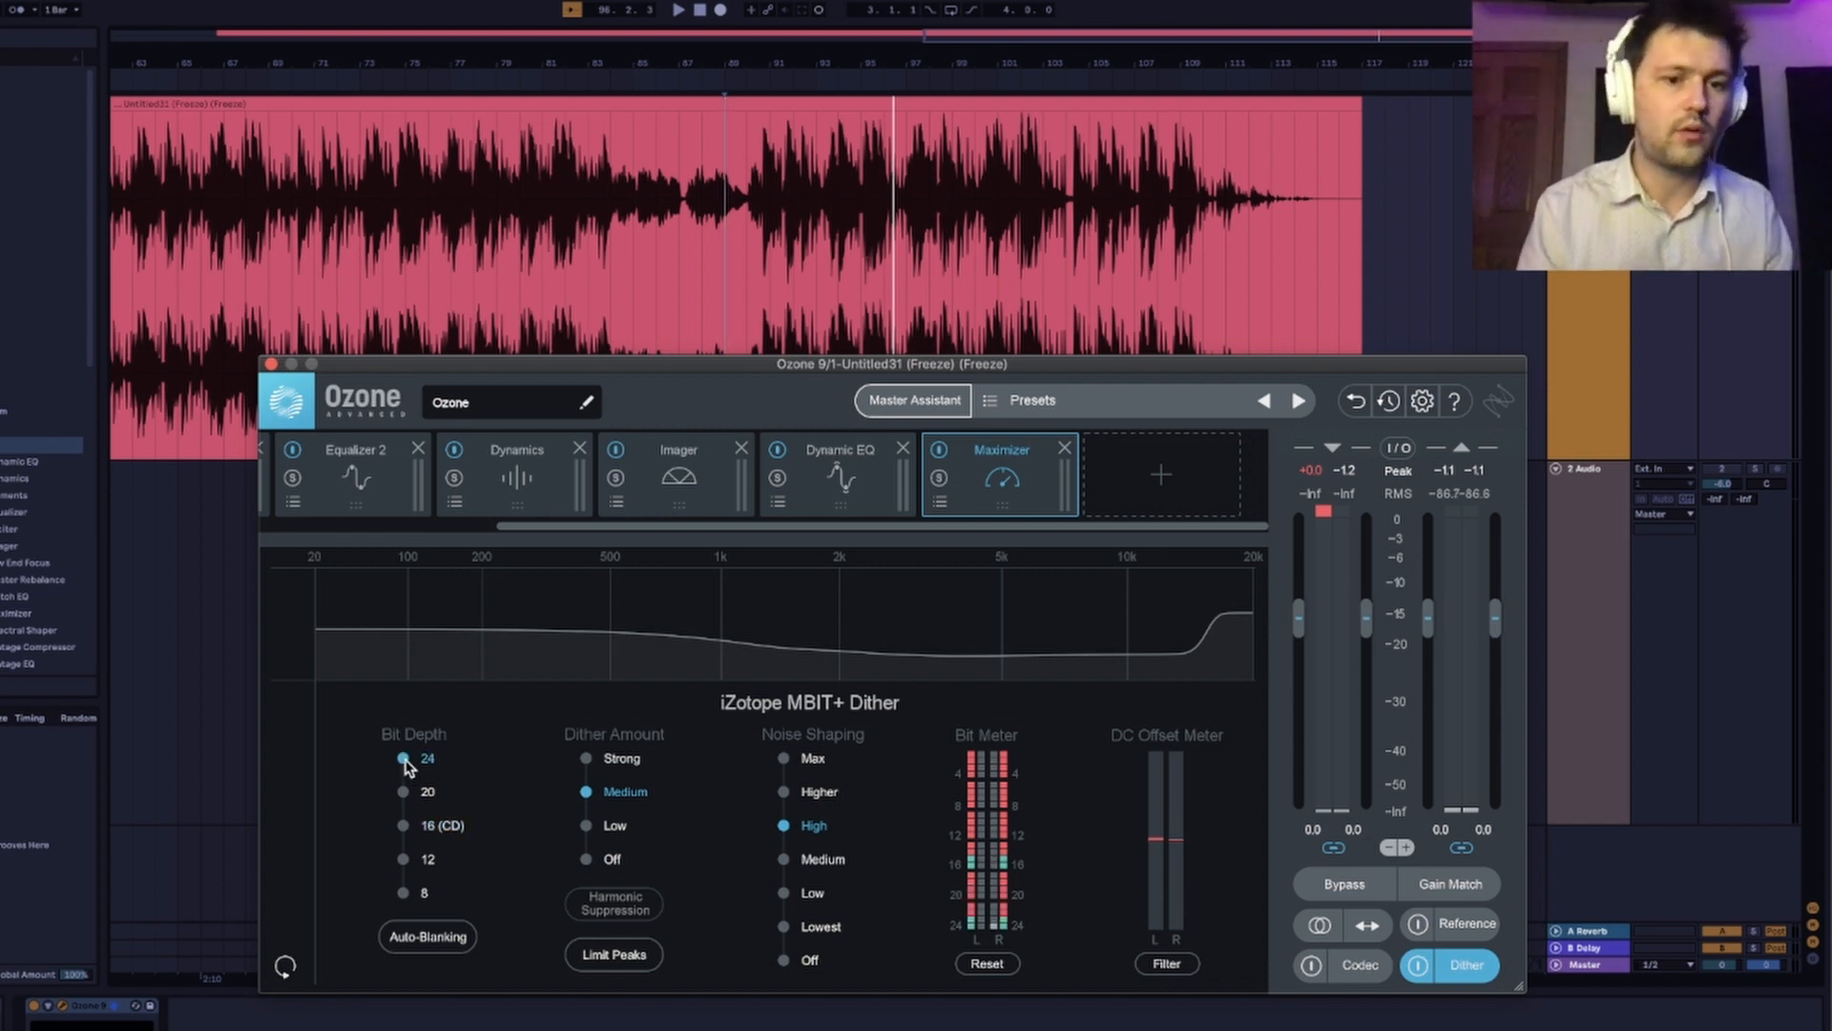
pyautogui.click(586, 825)
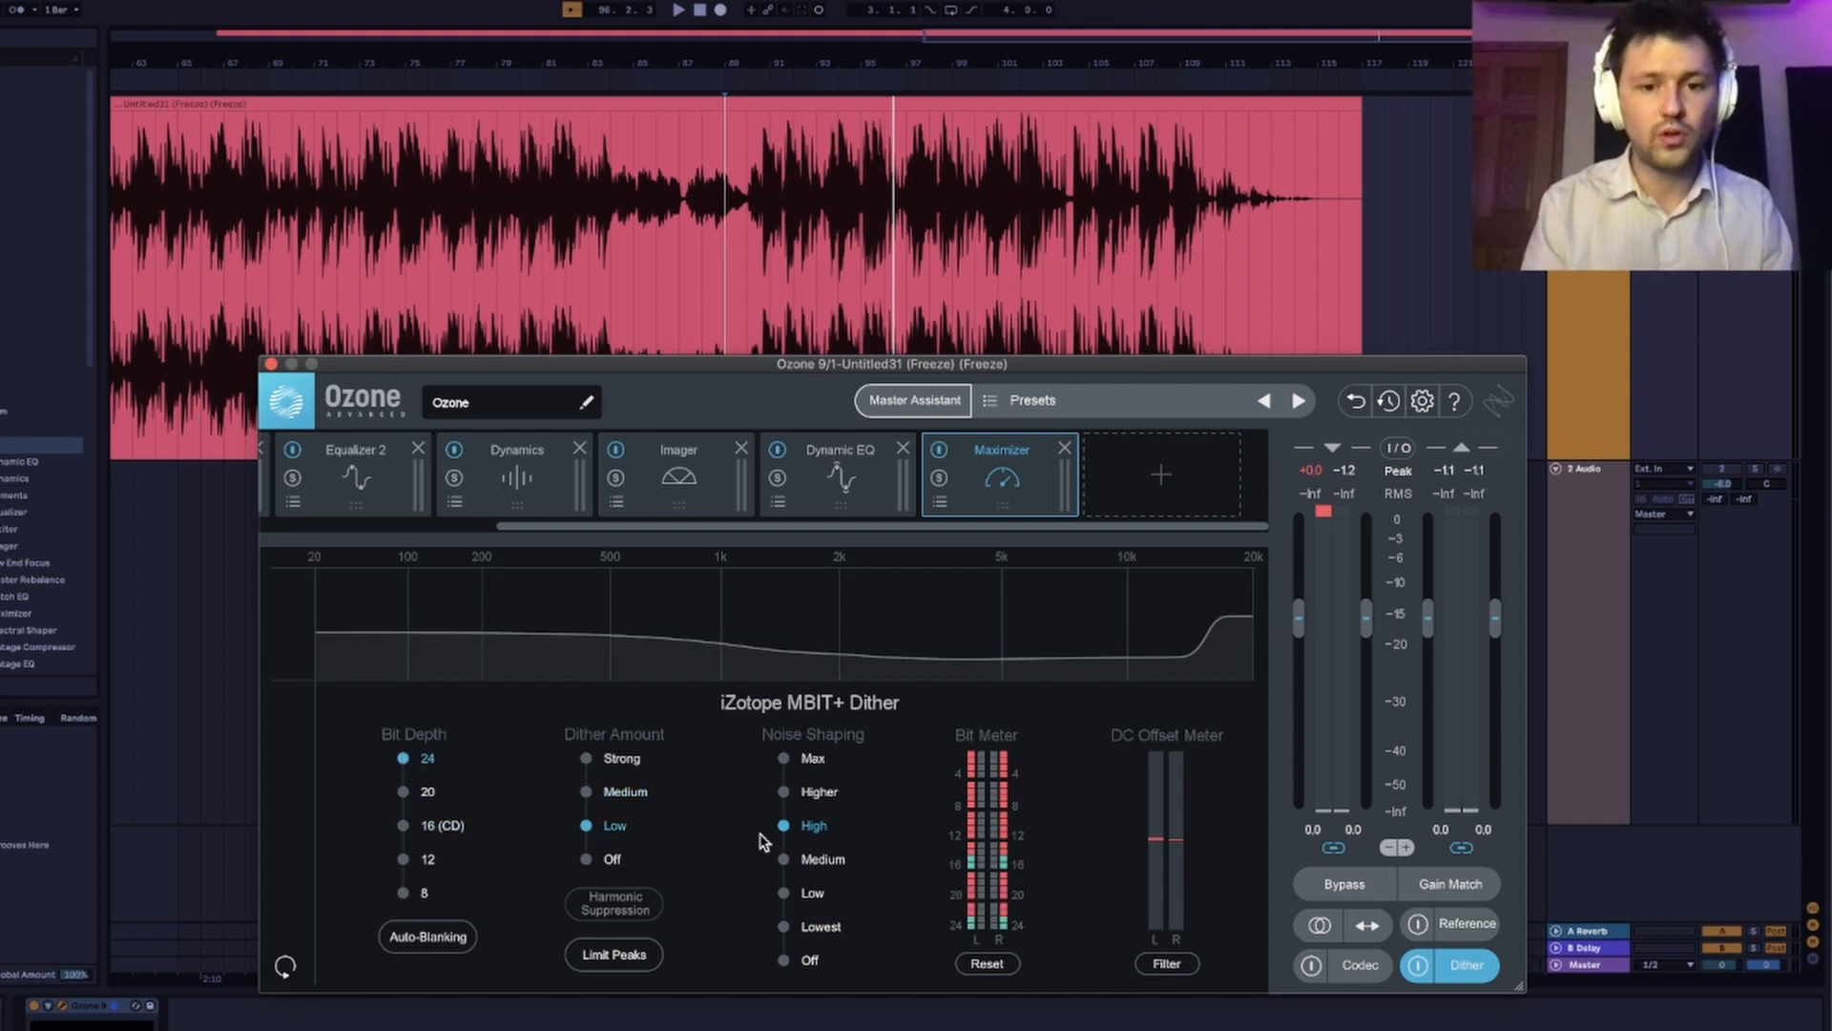
# Set Dither noise shaping to Max with Auto-Blanking, Limit Peaks and the DC offset Filter on, and close the Ozone window.
pyautogui.click(785, 896)
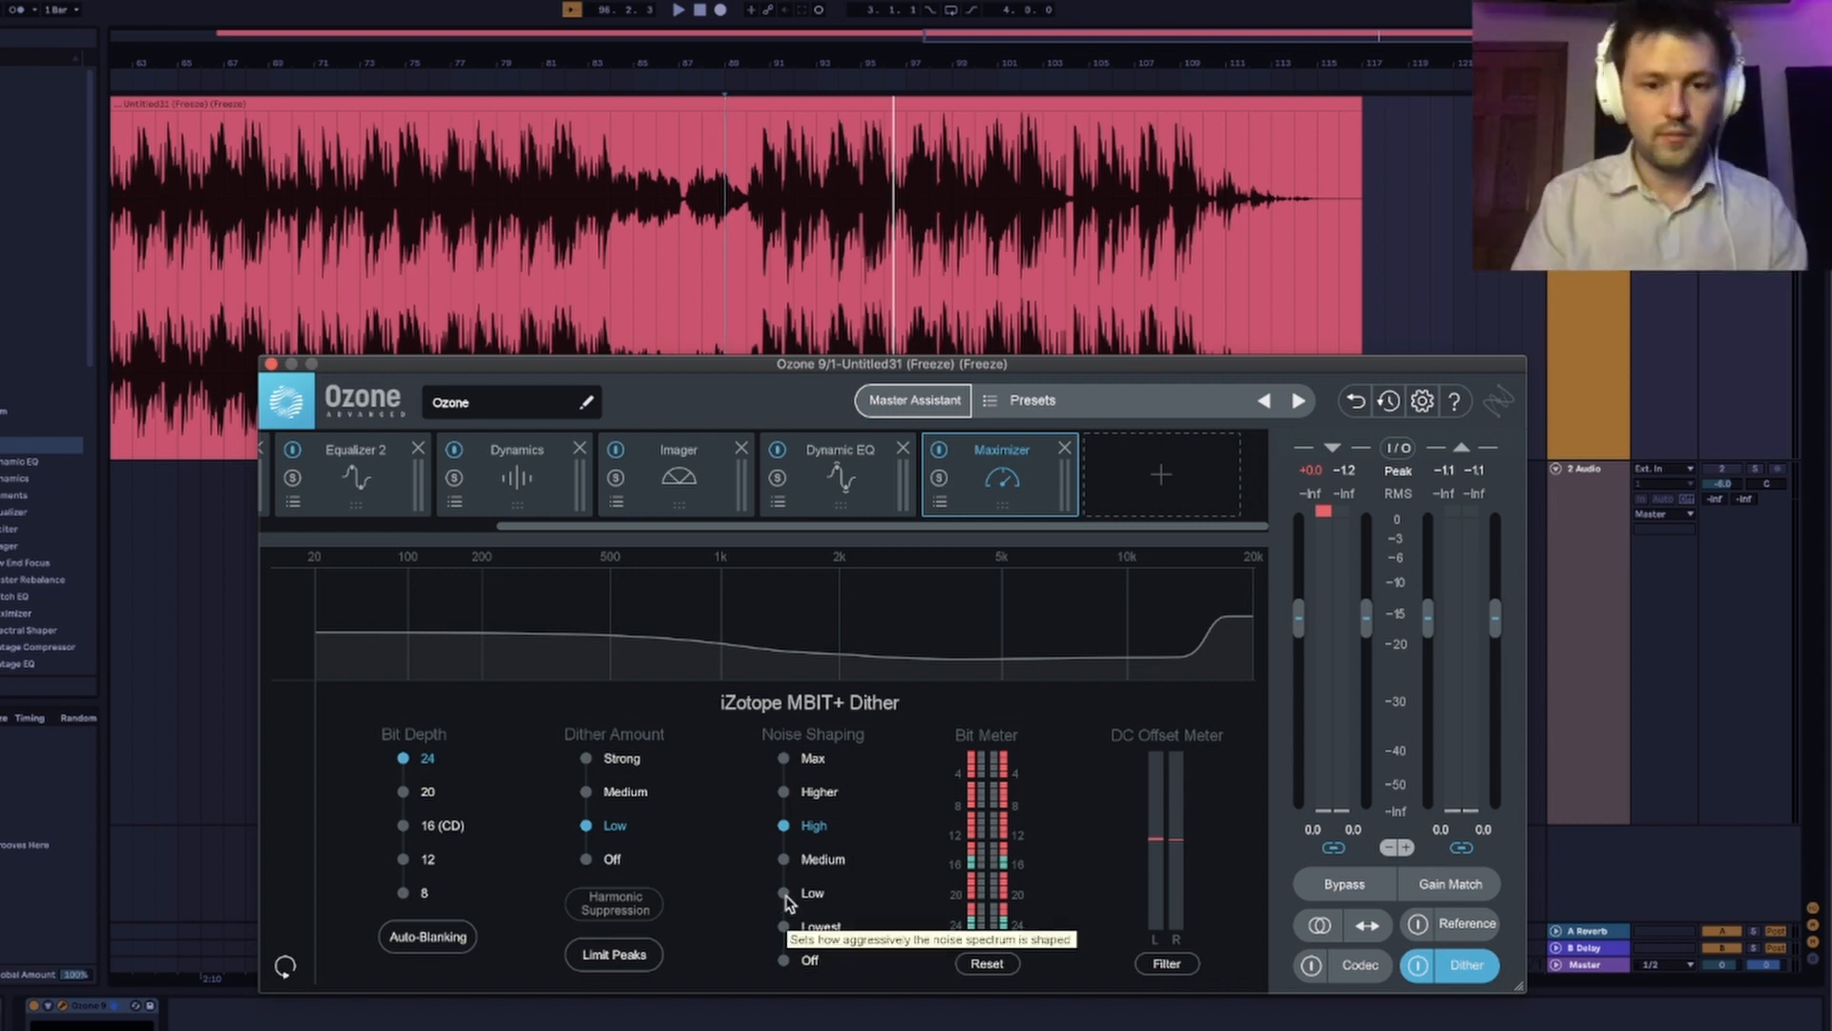
pyautogui.click(784, 758)
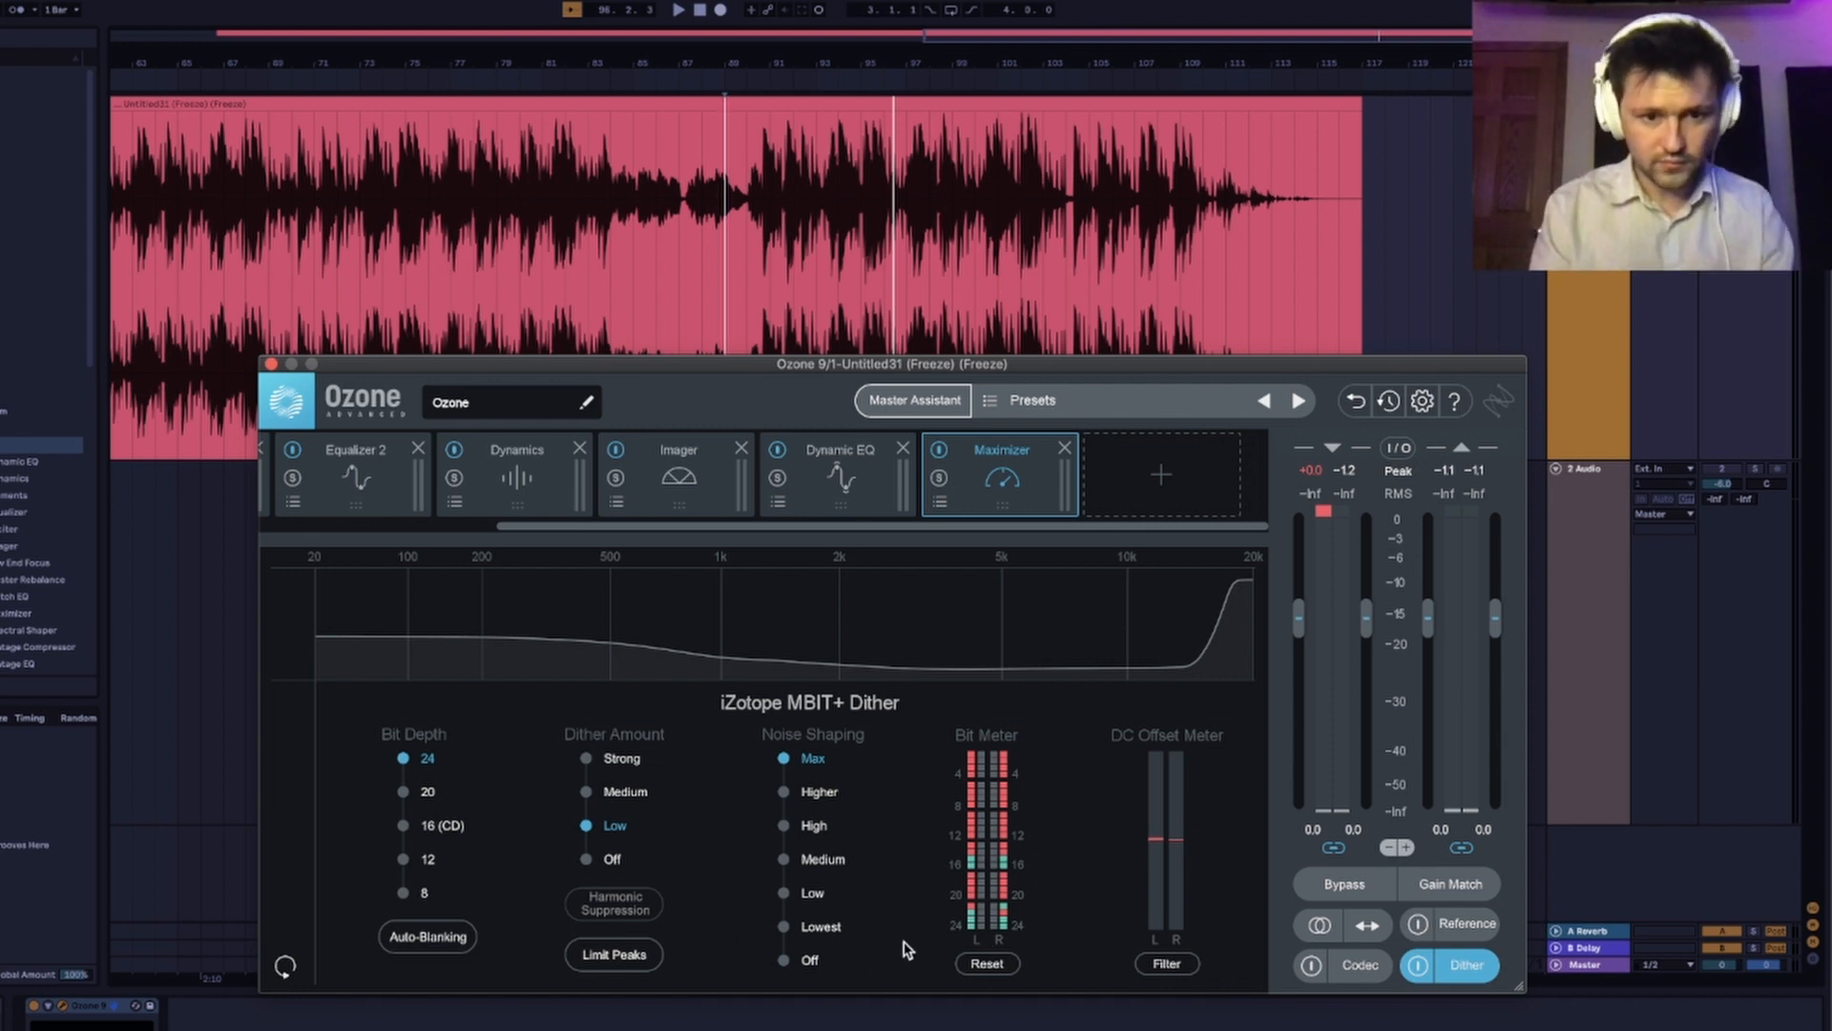
pyautogui.click(436, 950)
pyautogui.click(606, 958)
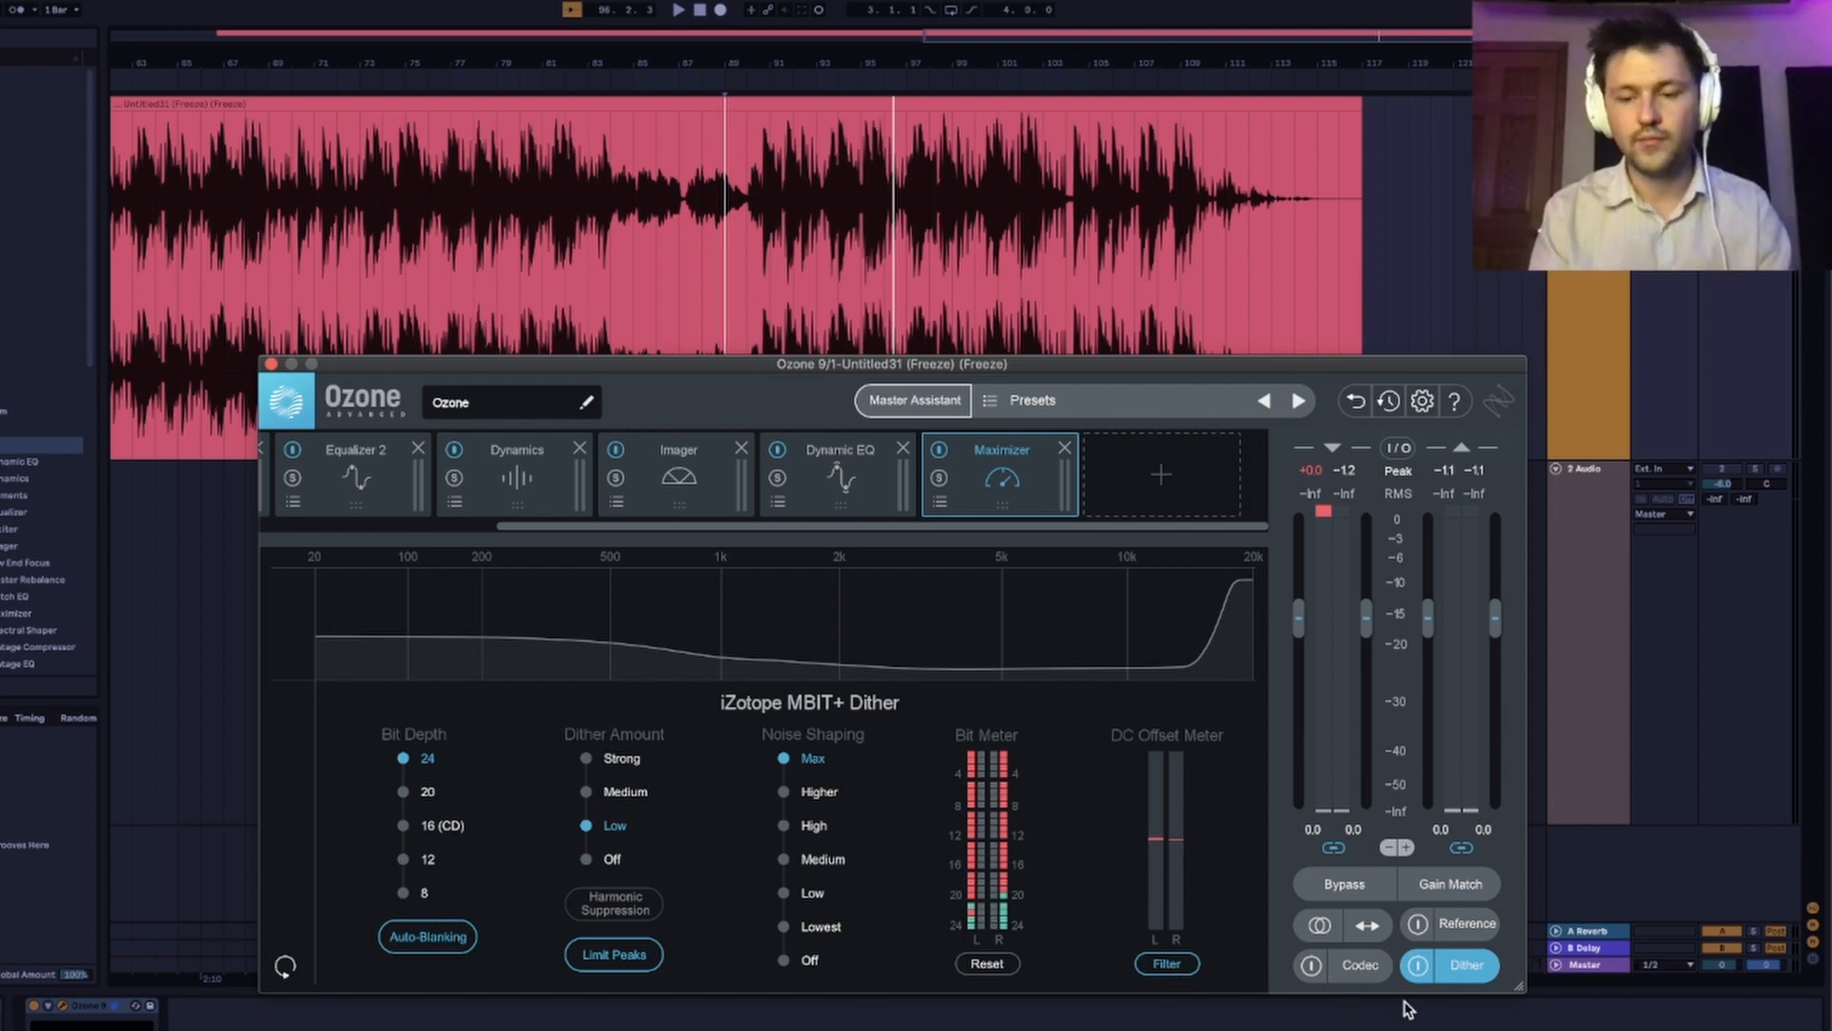
pyautogui.click(271, 365)
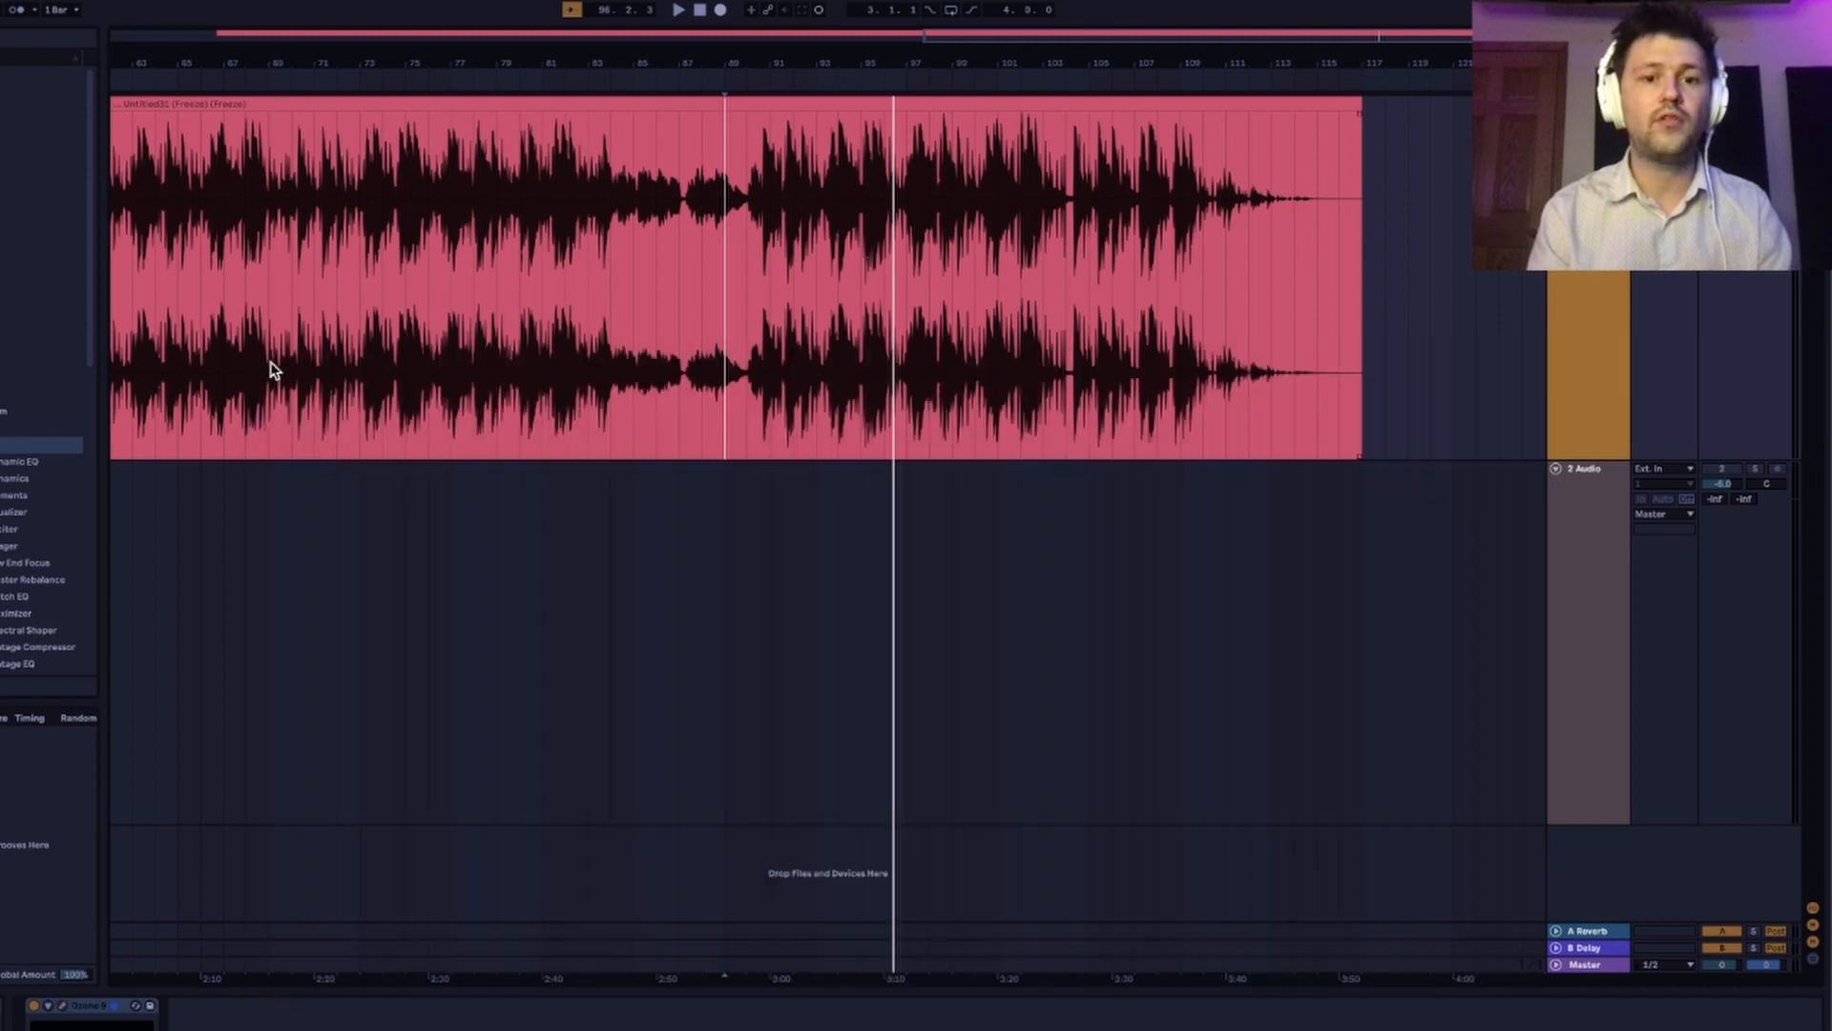
# Freeze the original track and copy its frozen clip onto the 2 Audio track, aligned at the same start.
pyautogui.rightClick(1584, 273)
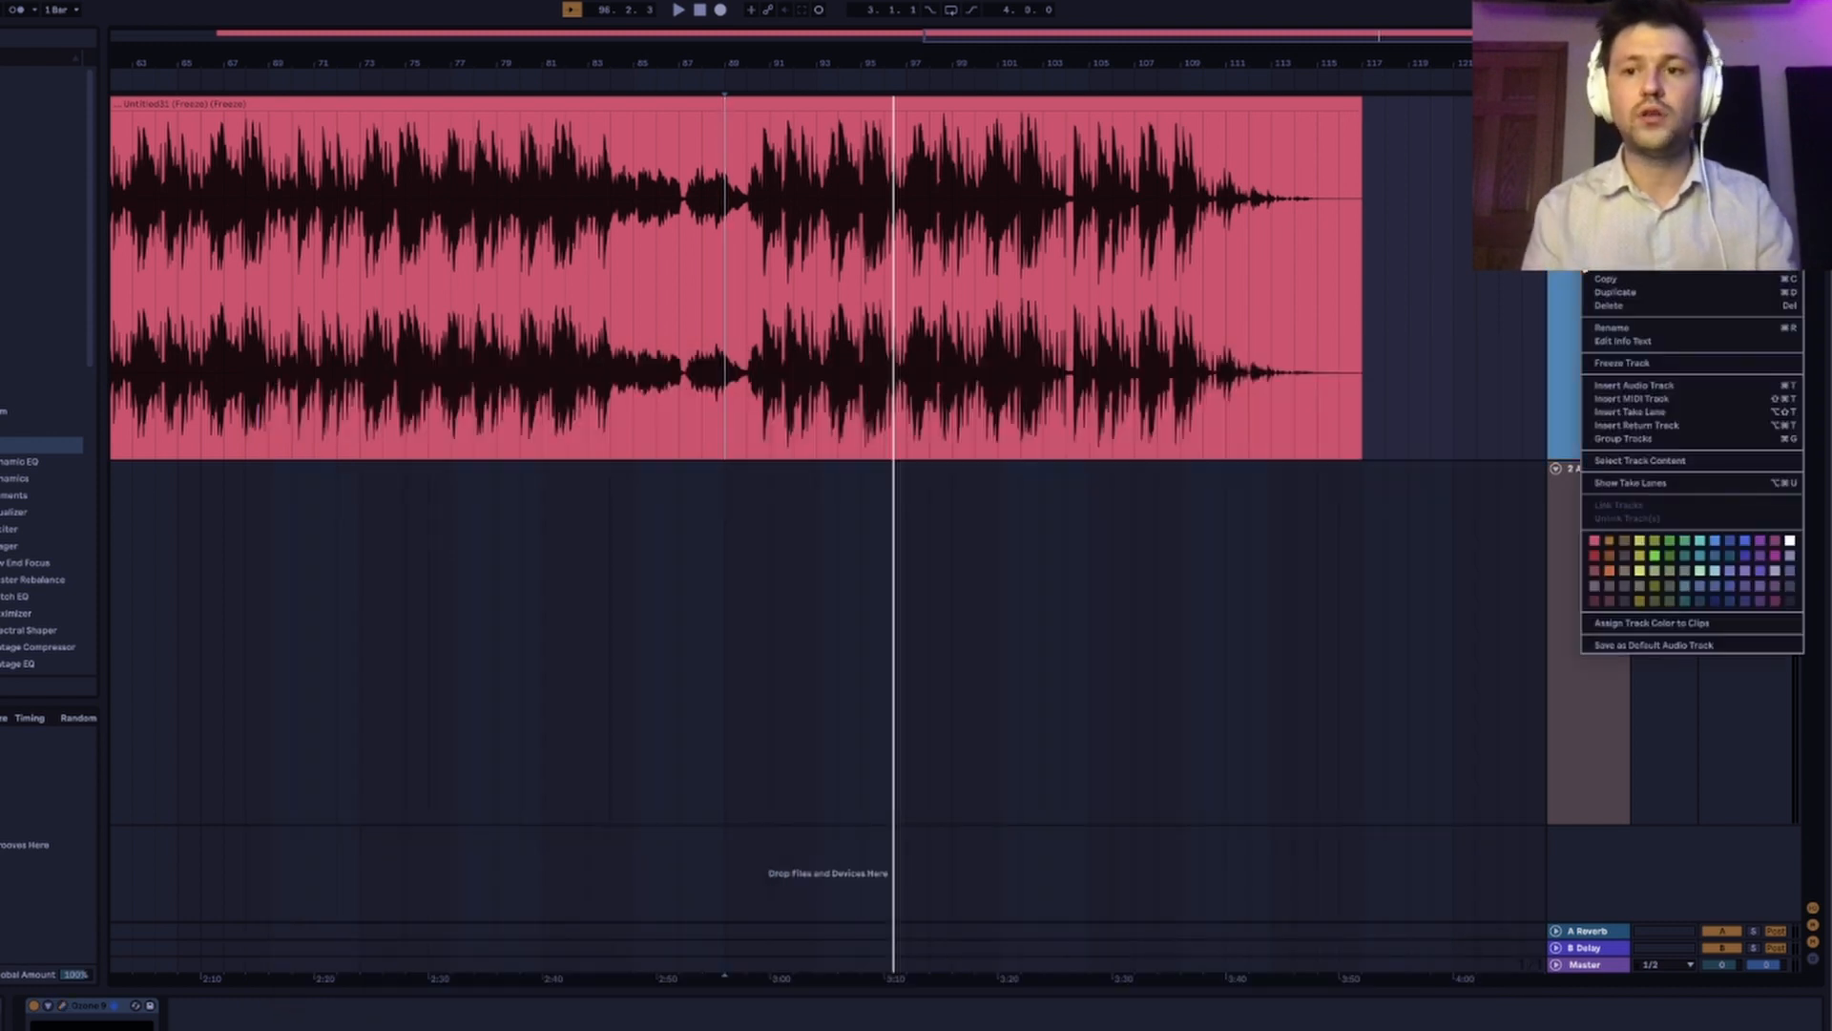
pyautogui.click(1642, 363)
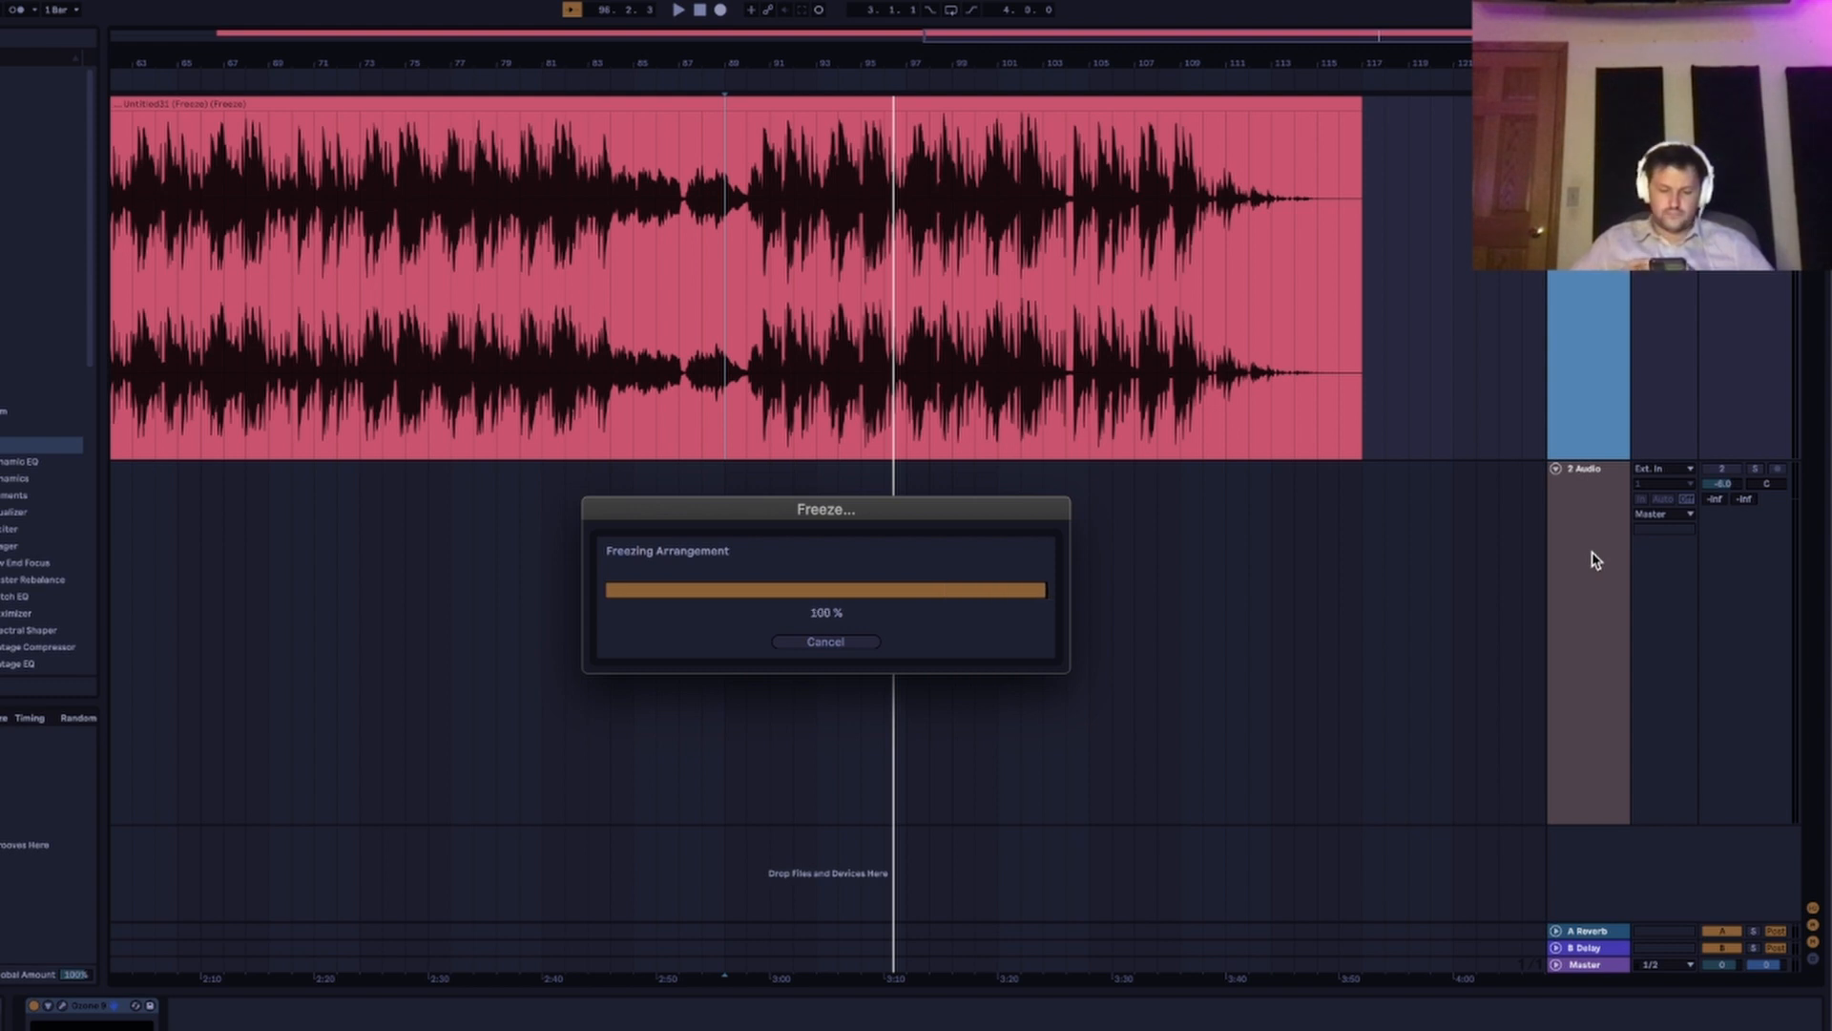
pyautogui.hscroll(-15, 983, 277)
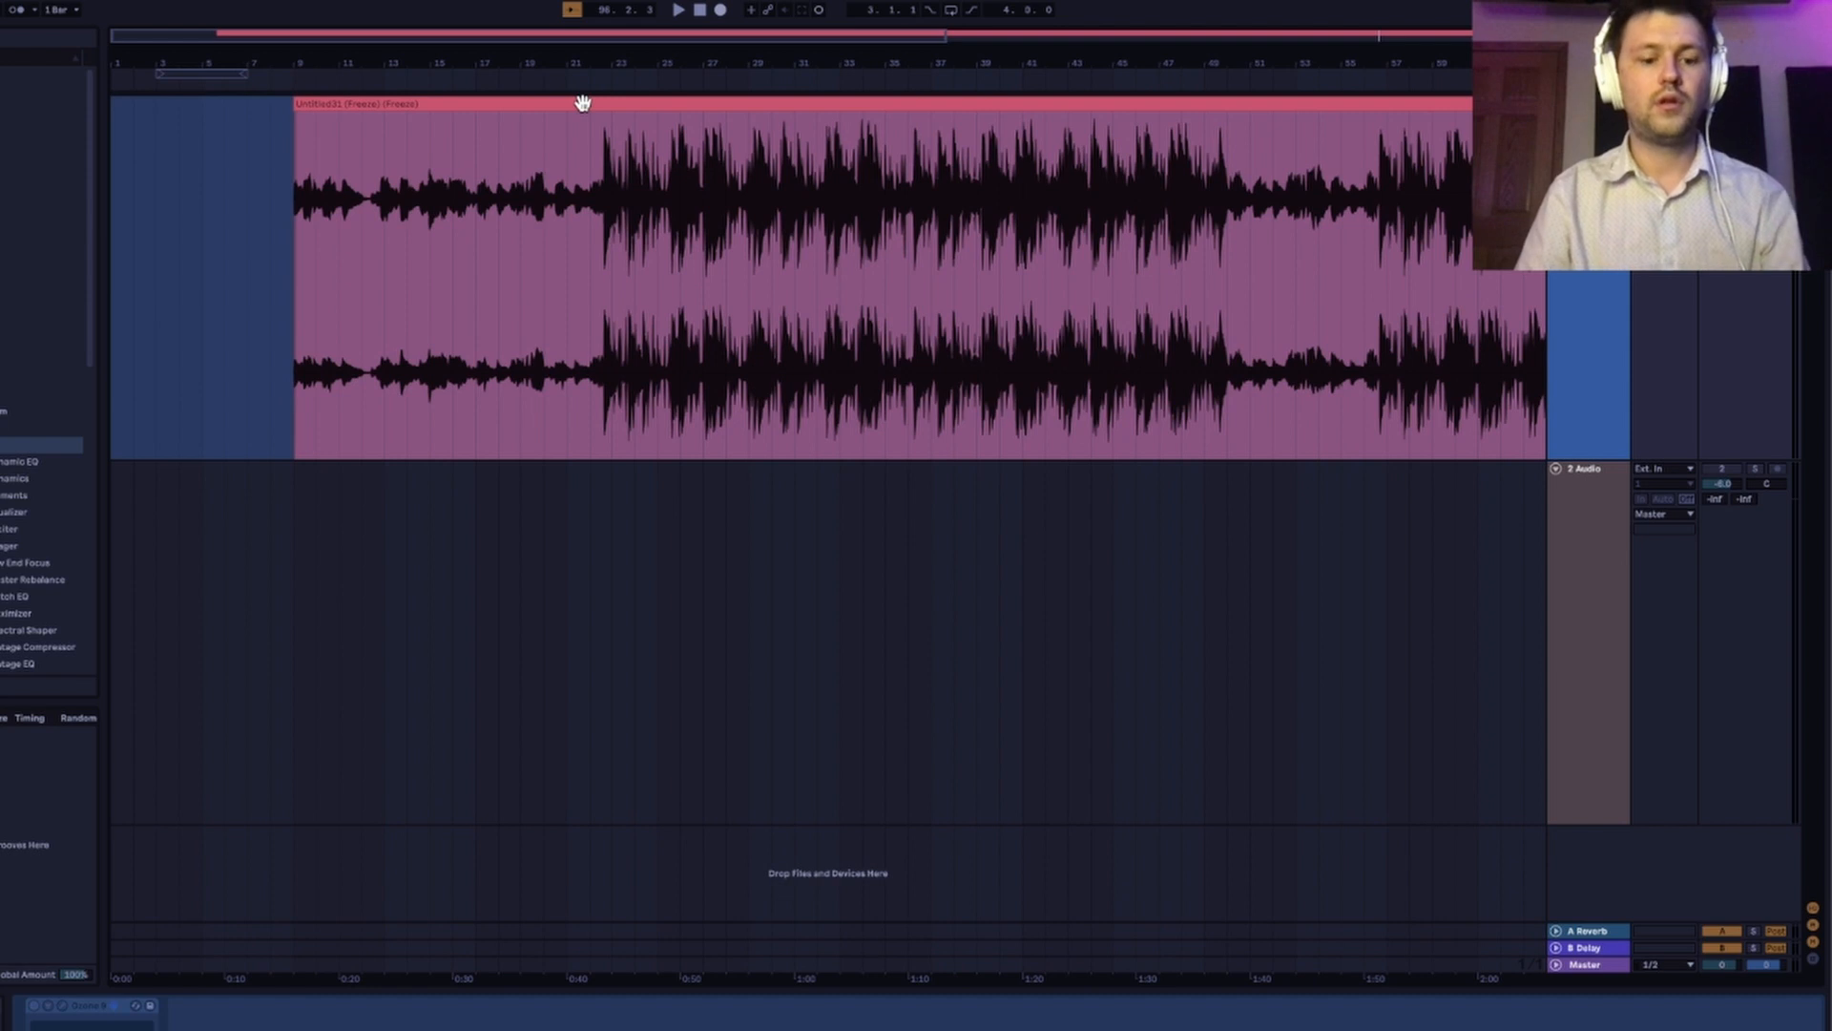
pyautogui.moveTo(582, 102); pyautogui.dragTo(592, 578)
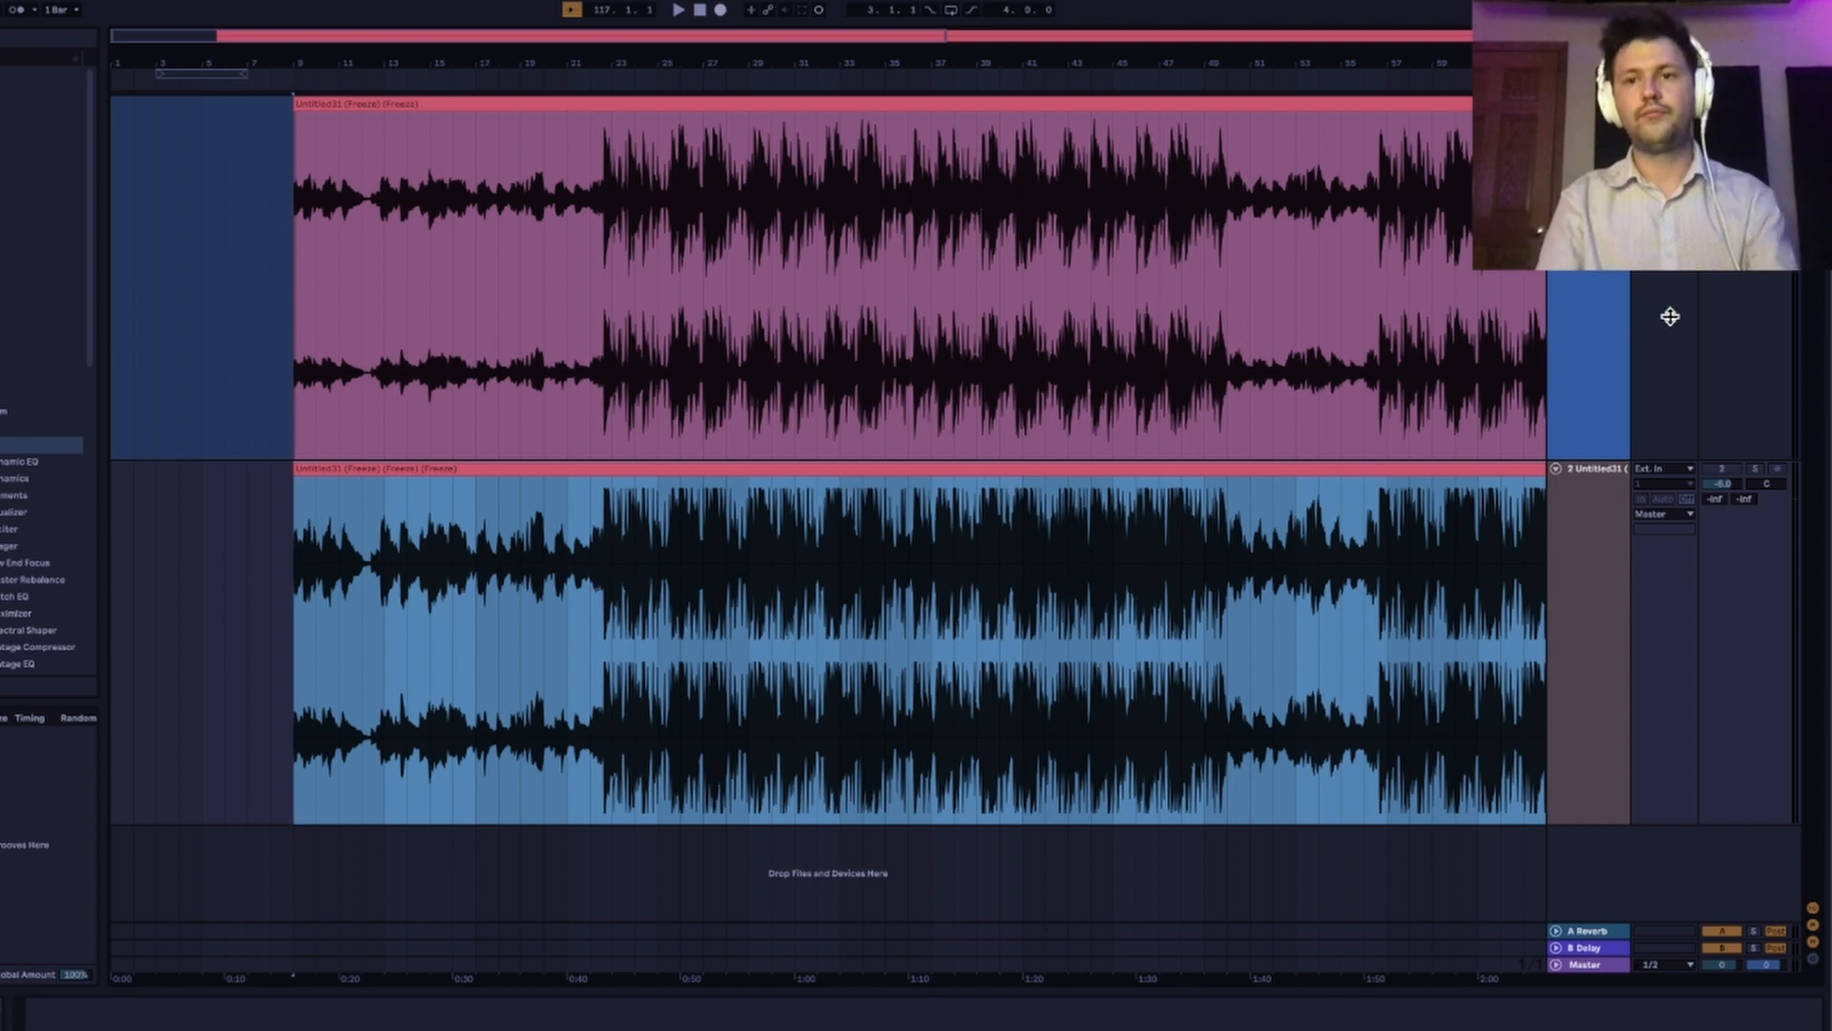
# Unfreeze the original track and save the Live Set under the name "mastering with - ozone1".
pyautogui.rightClick(1611, 229)
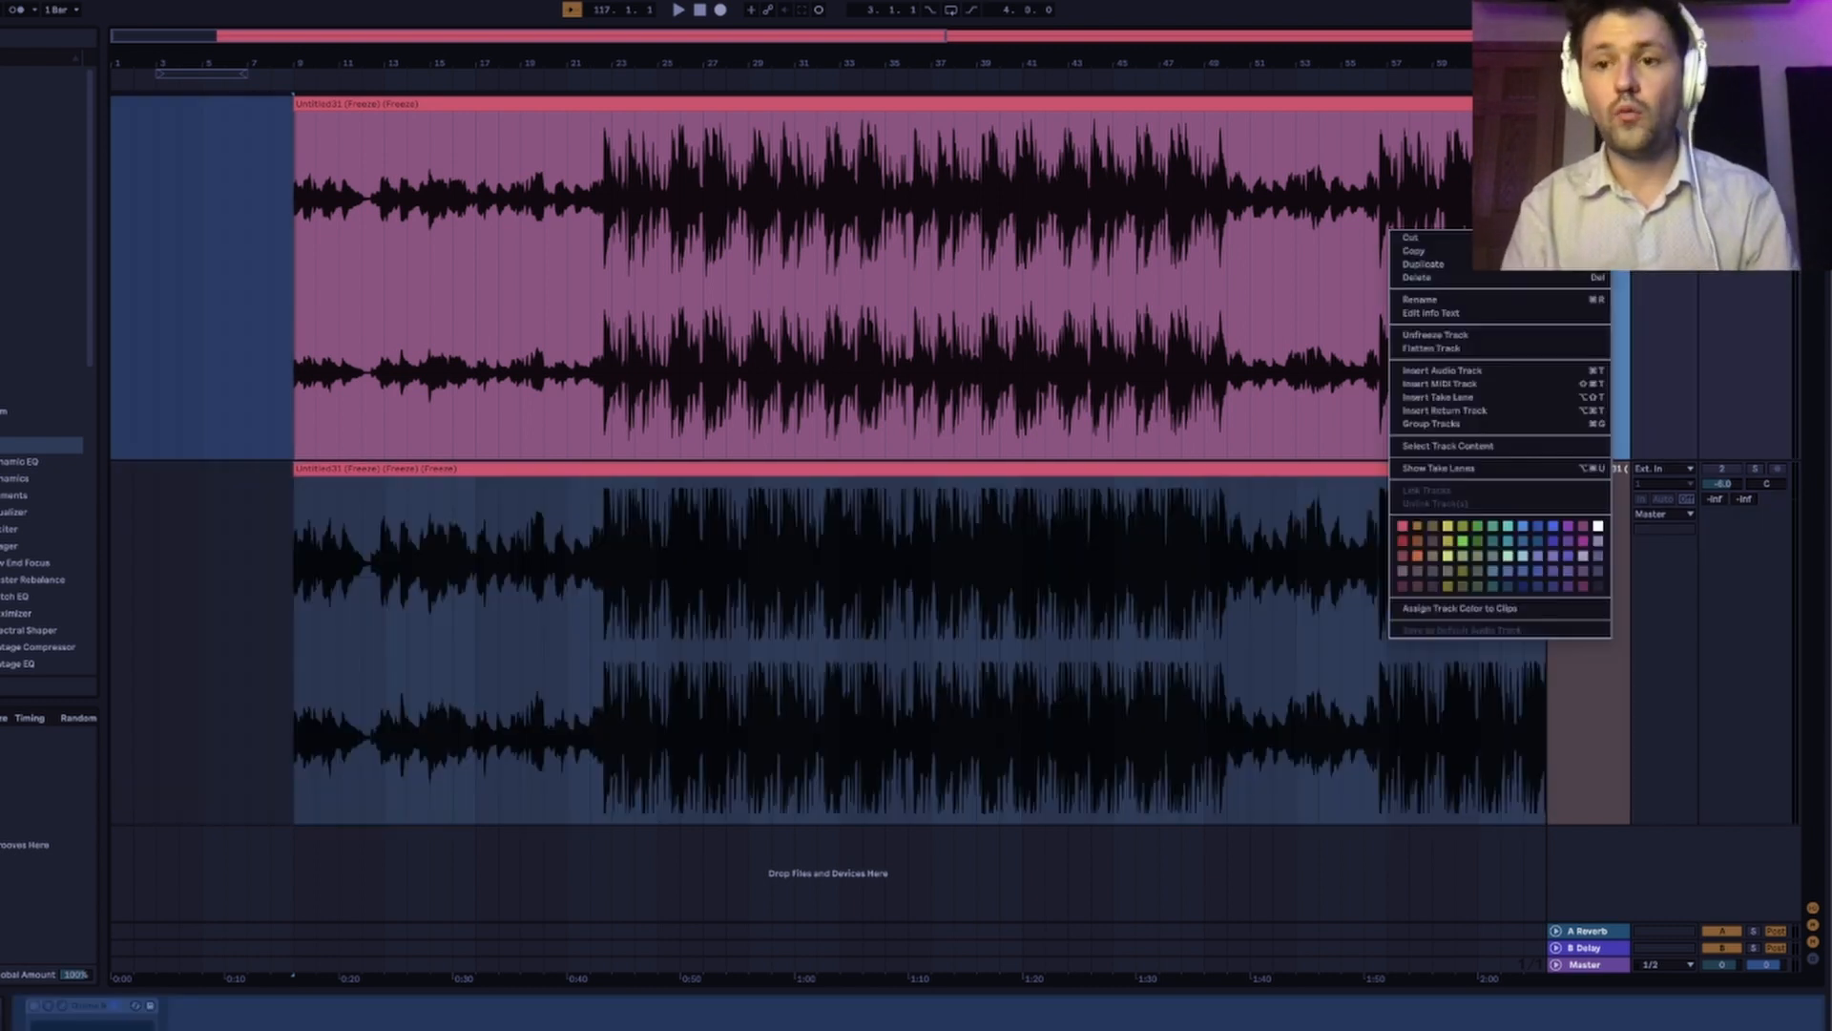
pyautogui.click(1565, 336)
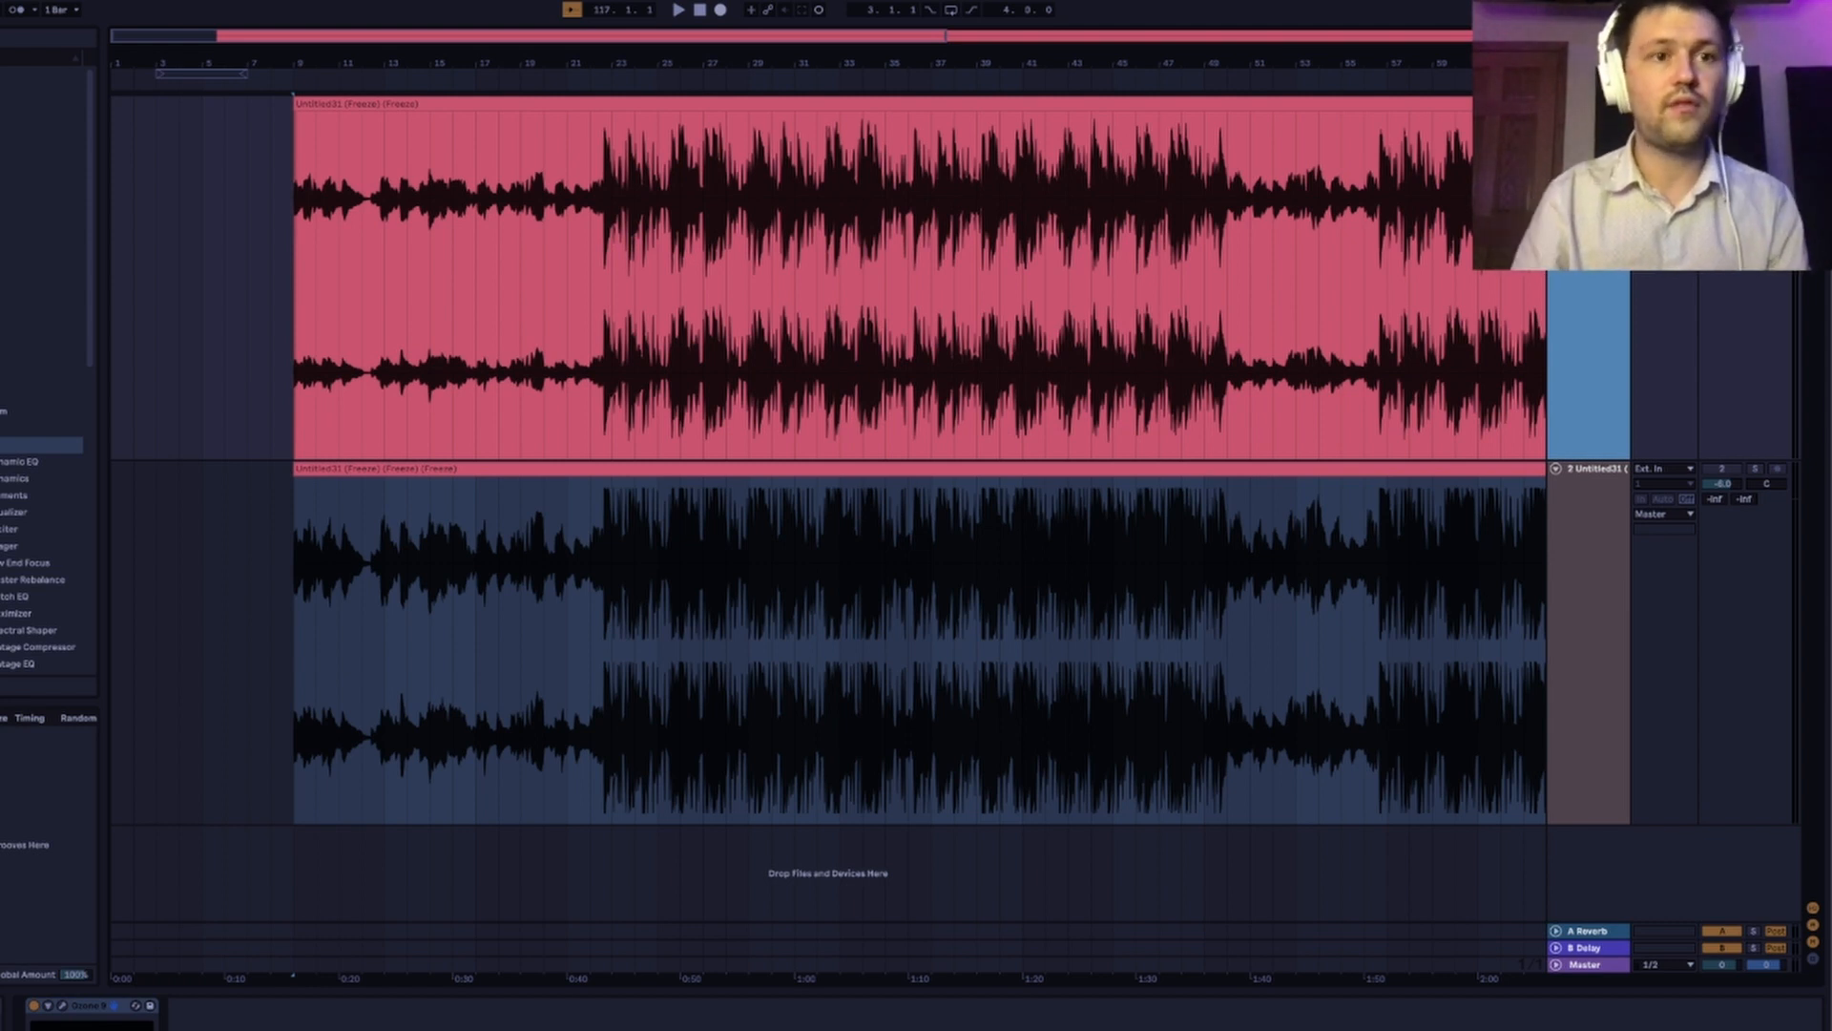
pyautogui.click(6, 0)
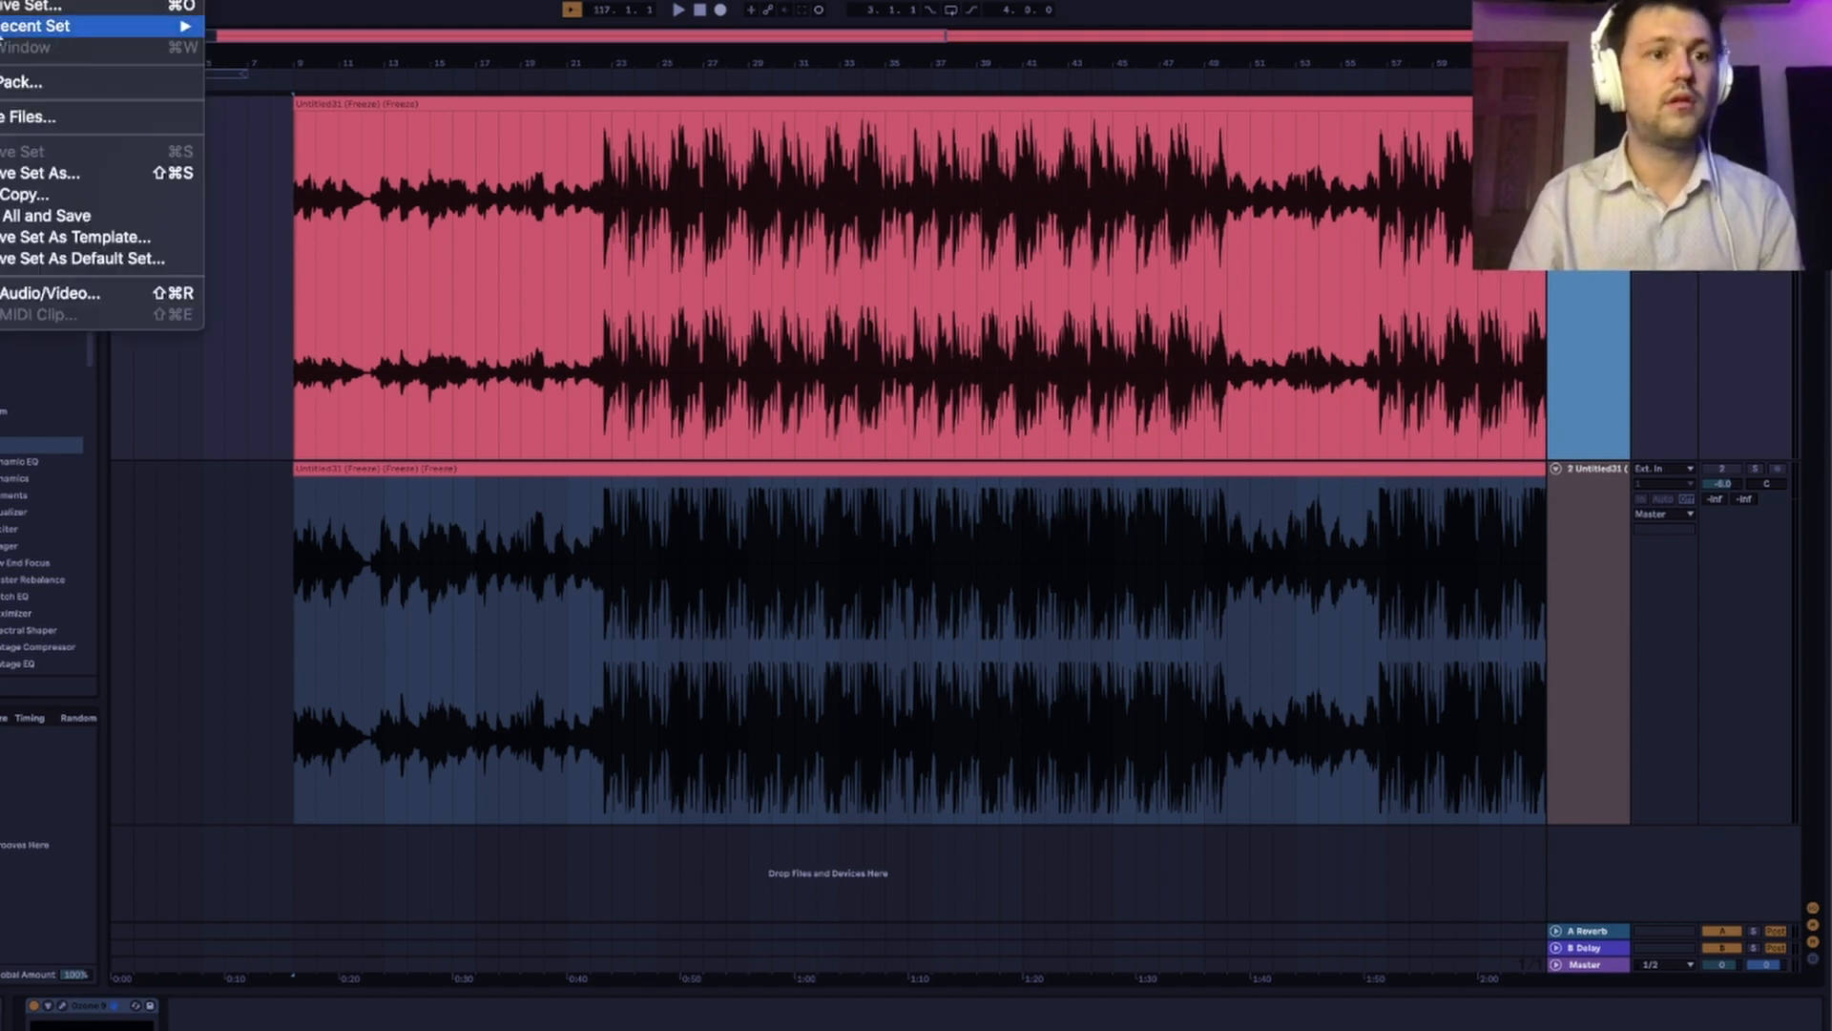
pyautogui.click(36, 168)
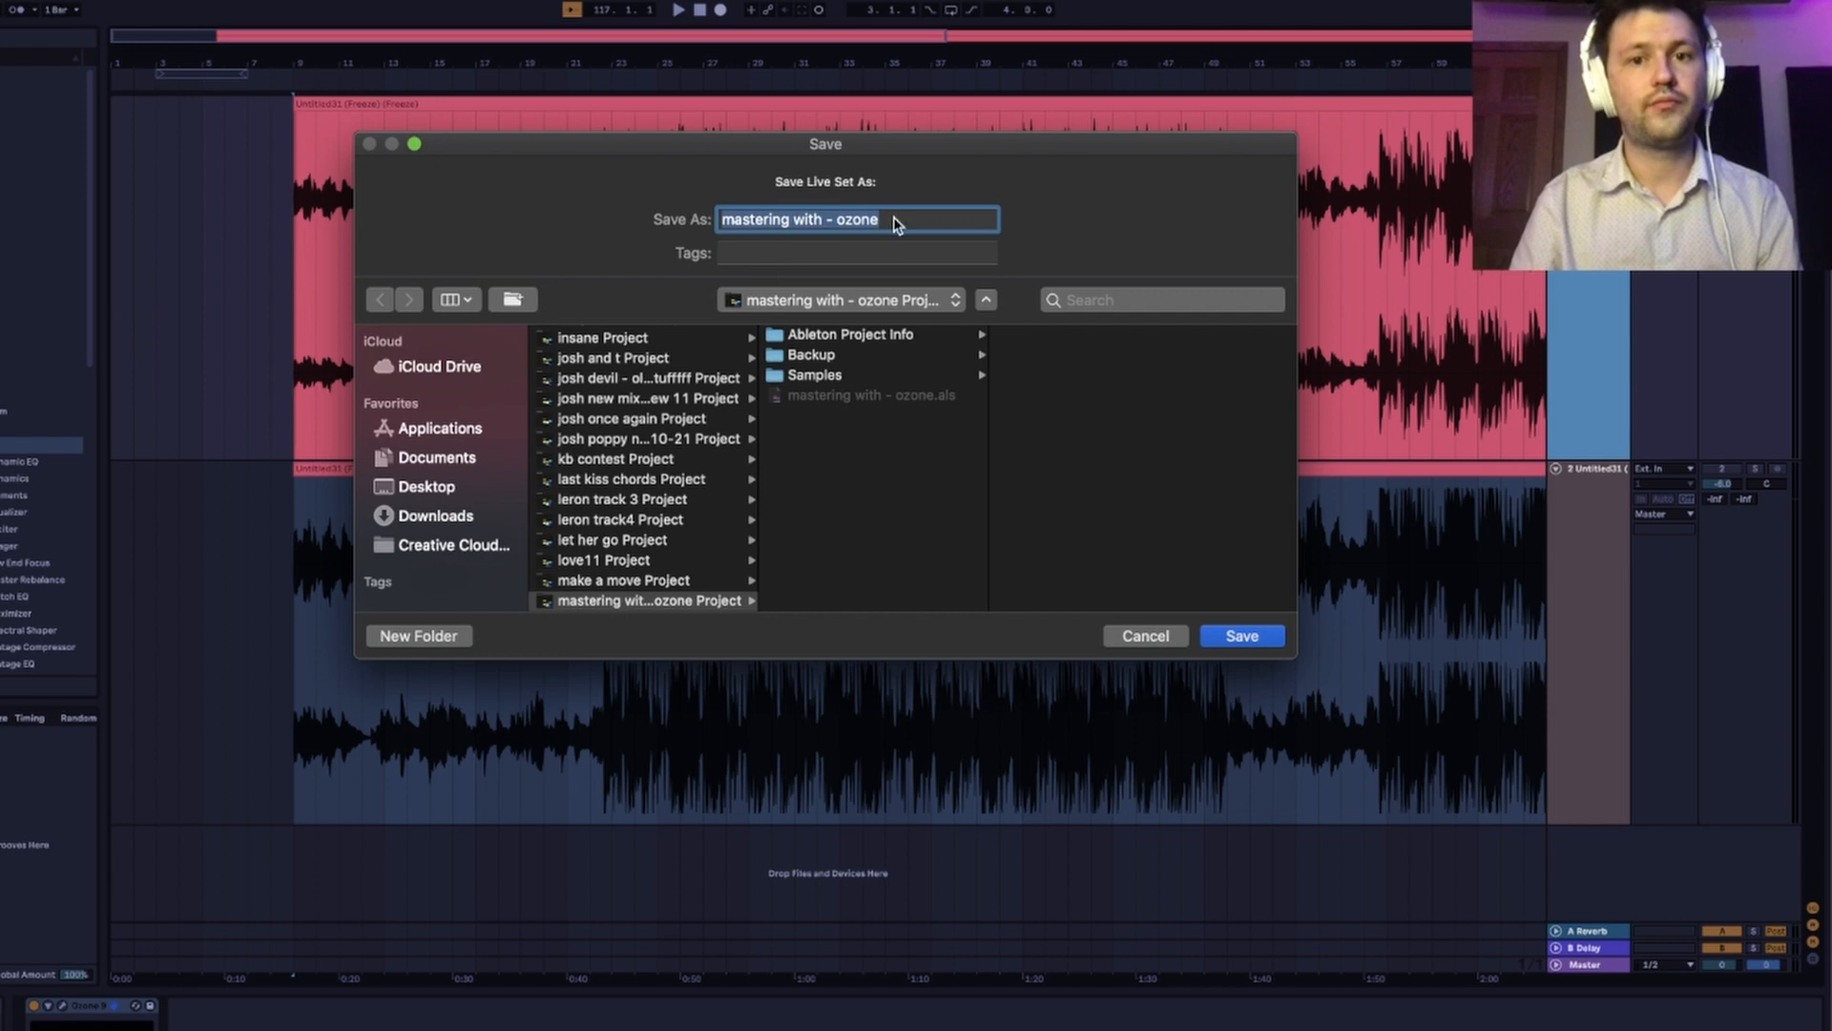
pyautogui.press('Right')
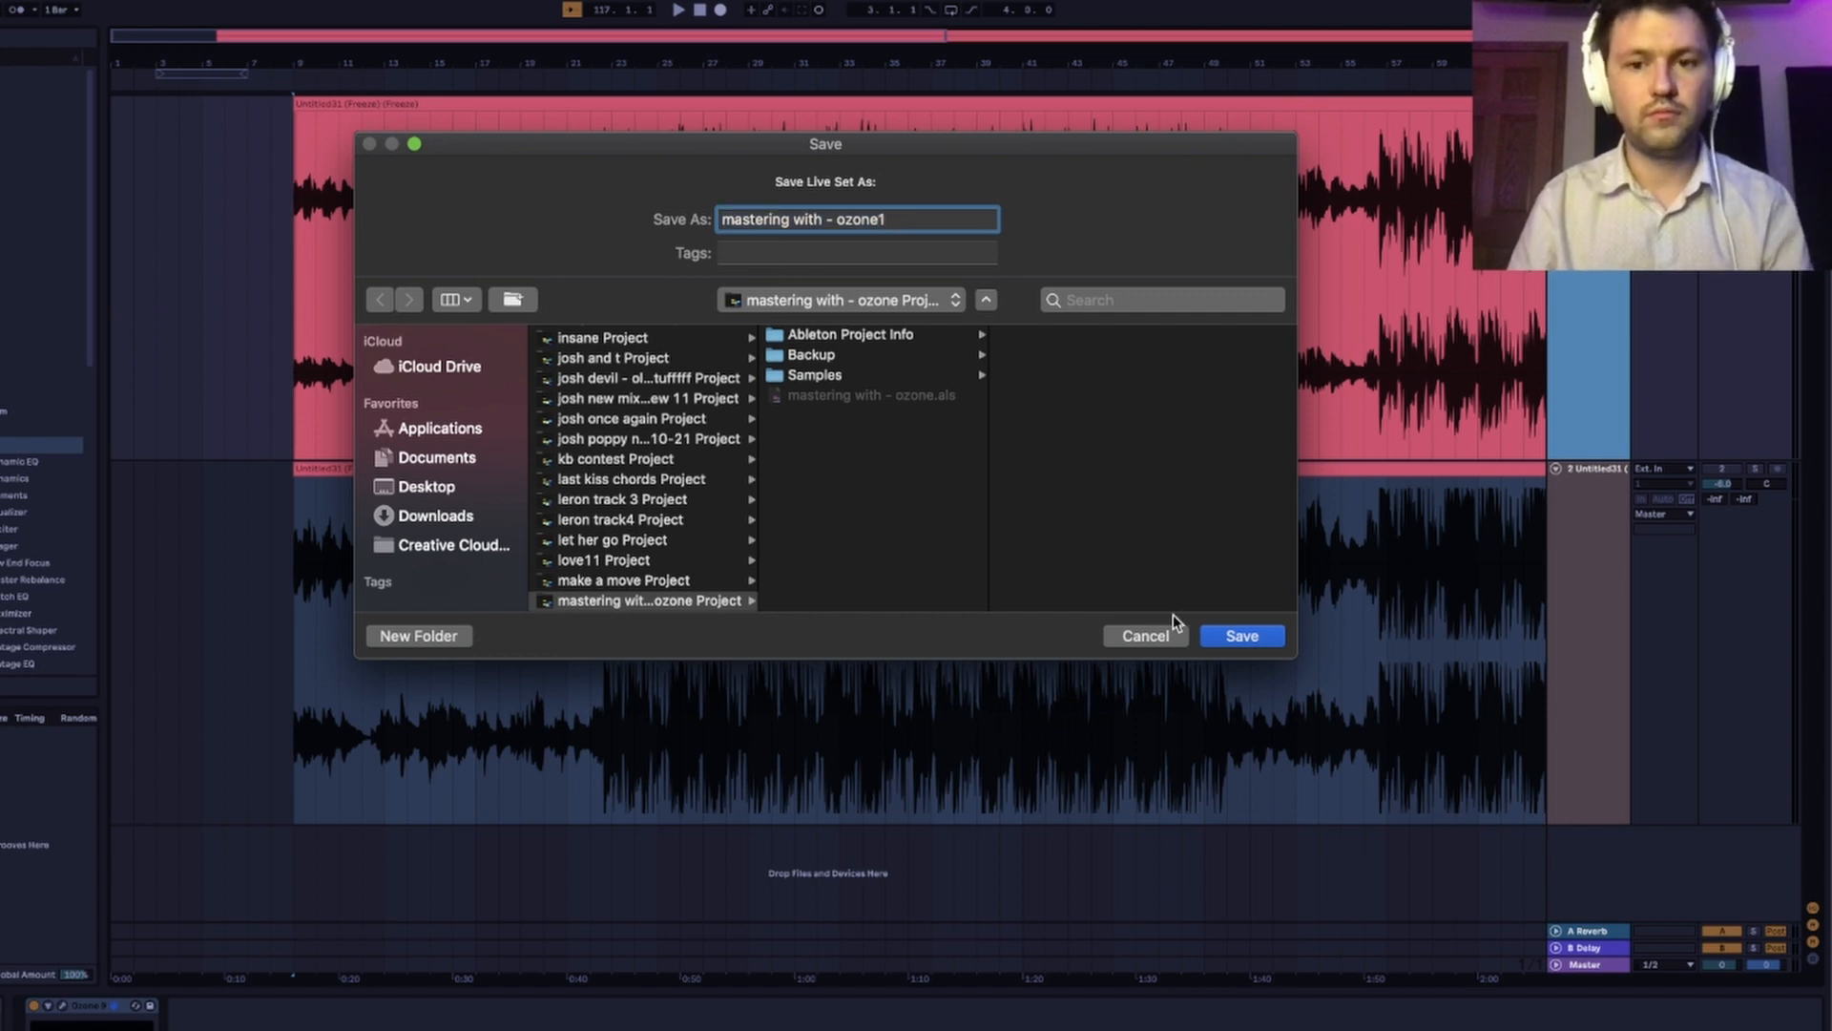
pyautogui.click(1229, 637)
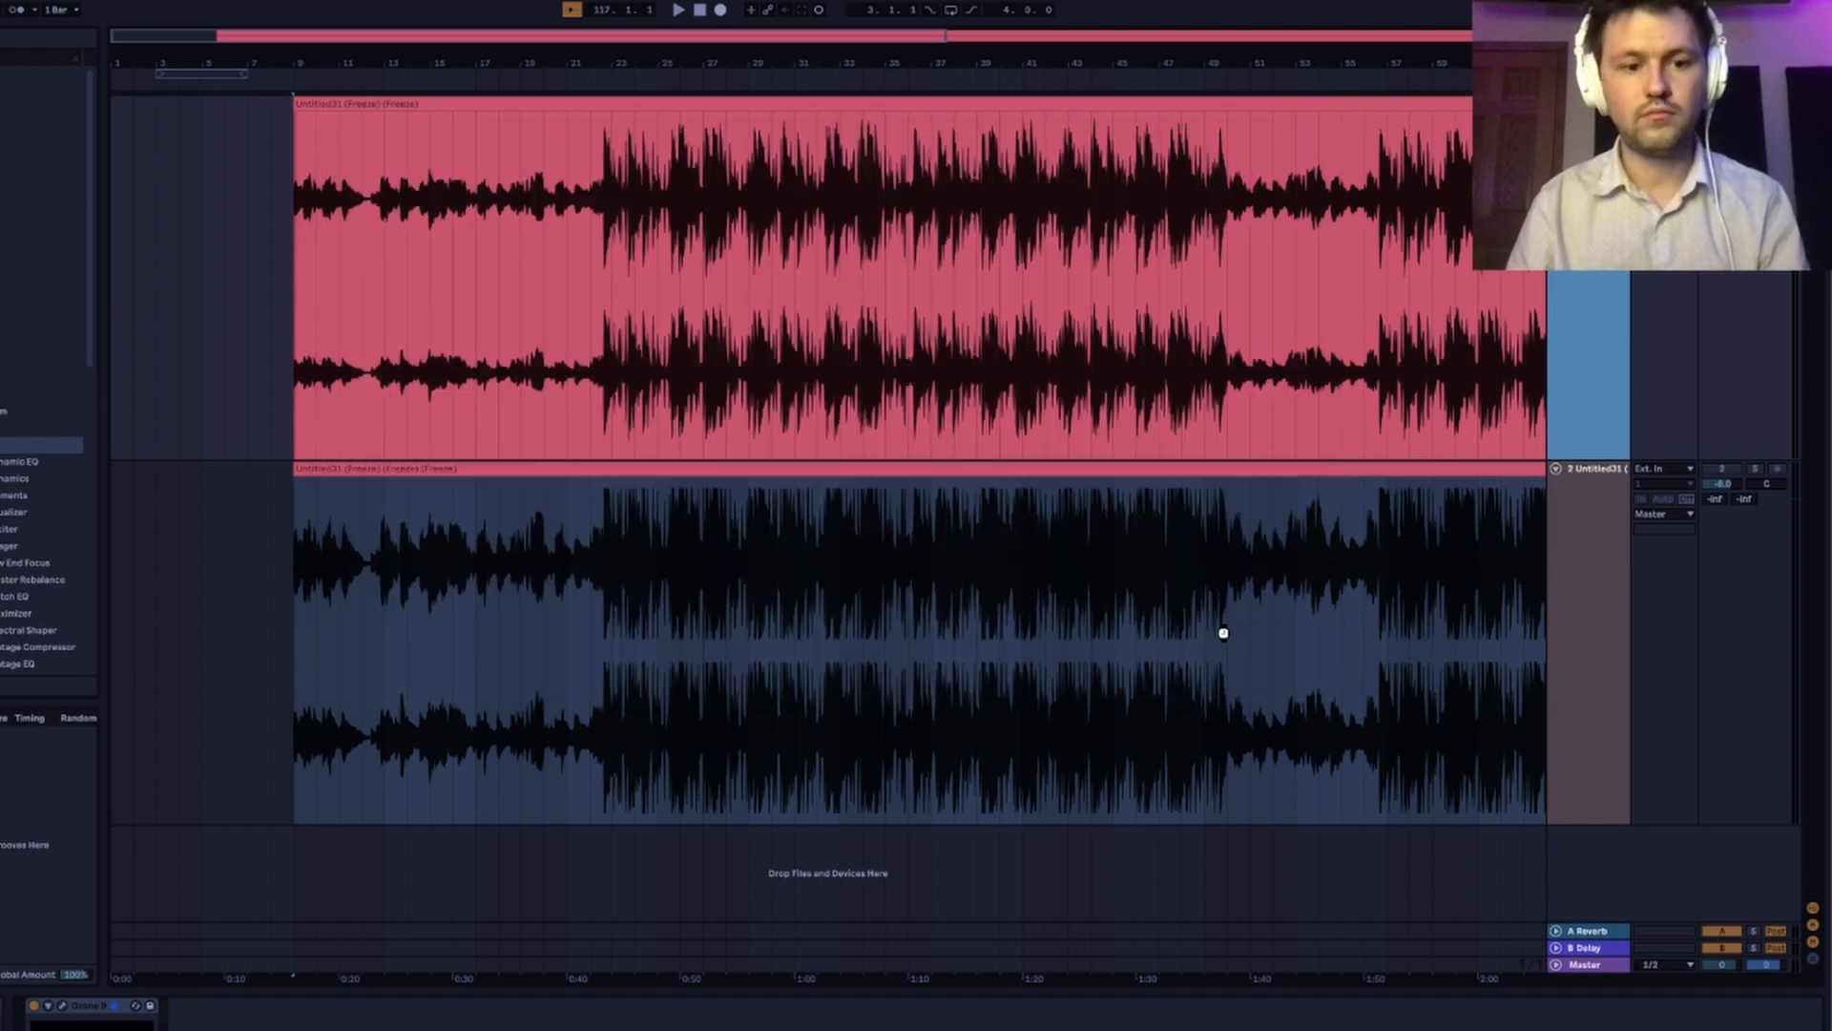
# Remove Ozone from the original track, lower the mastered track's volume, and play from bar 9.
pyautogui.click(79, 1008)
pyautogui.press('Delete')
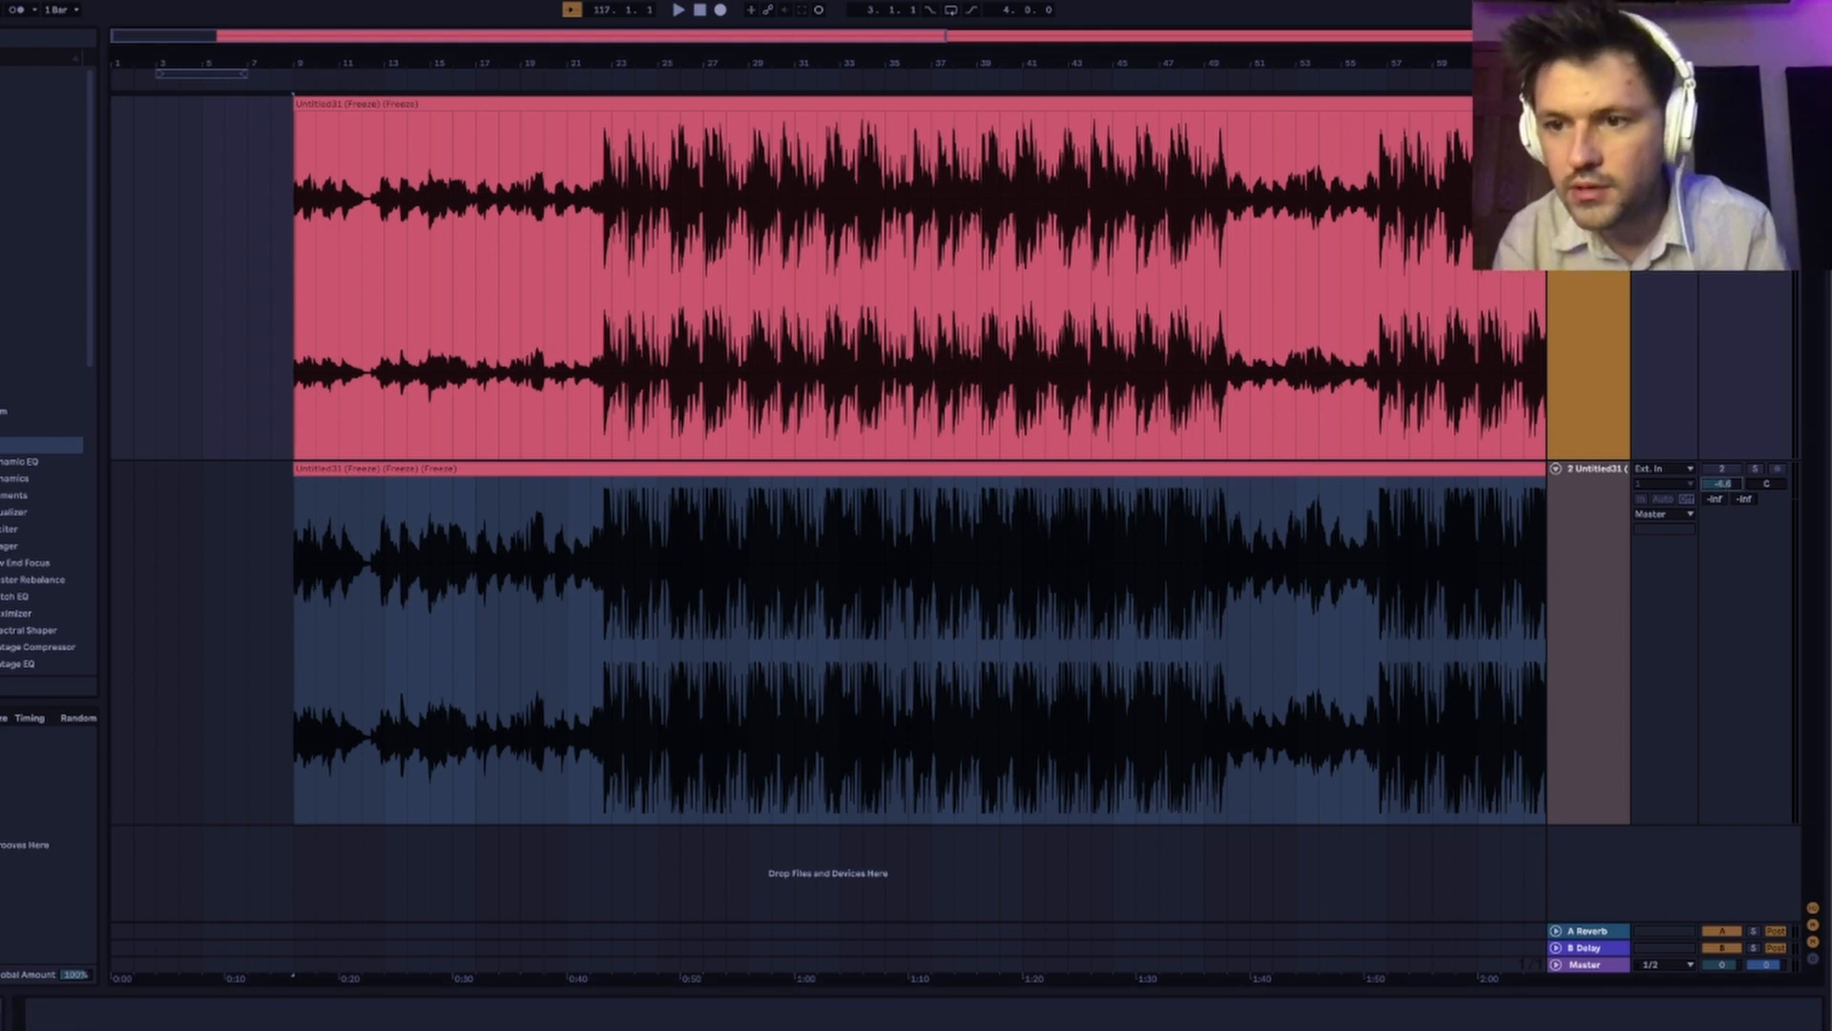
pyautogui.press('space')
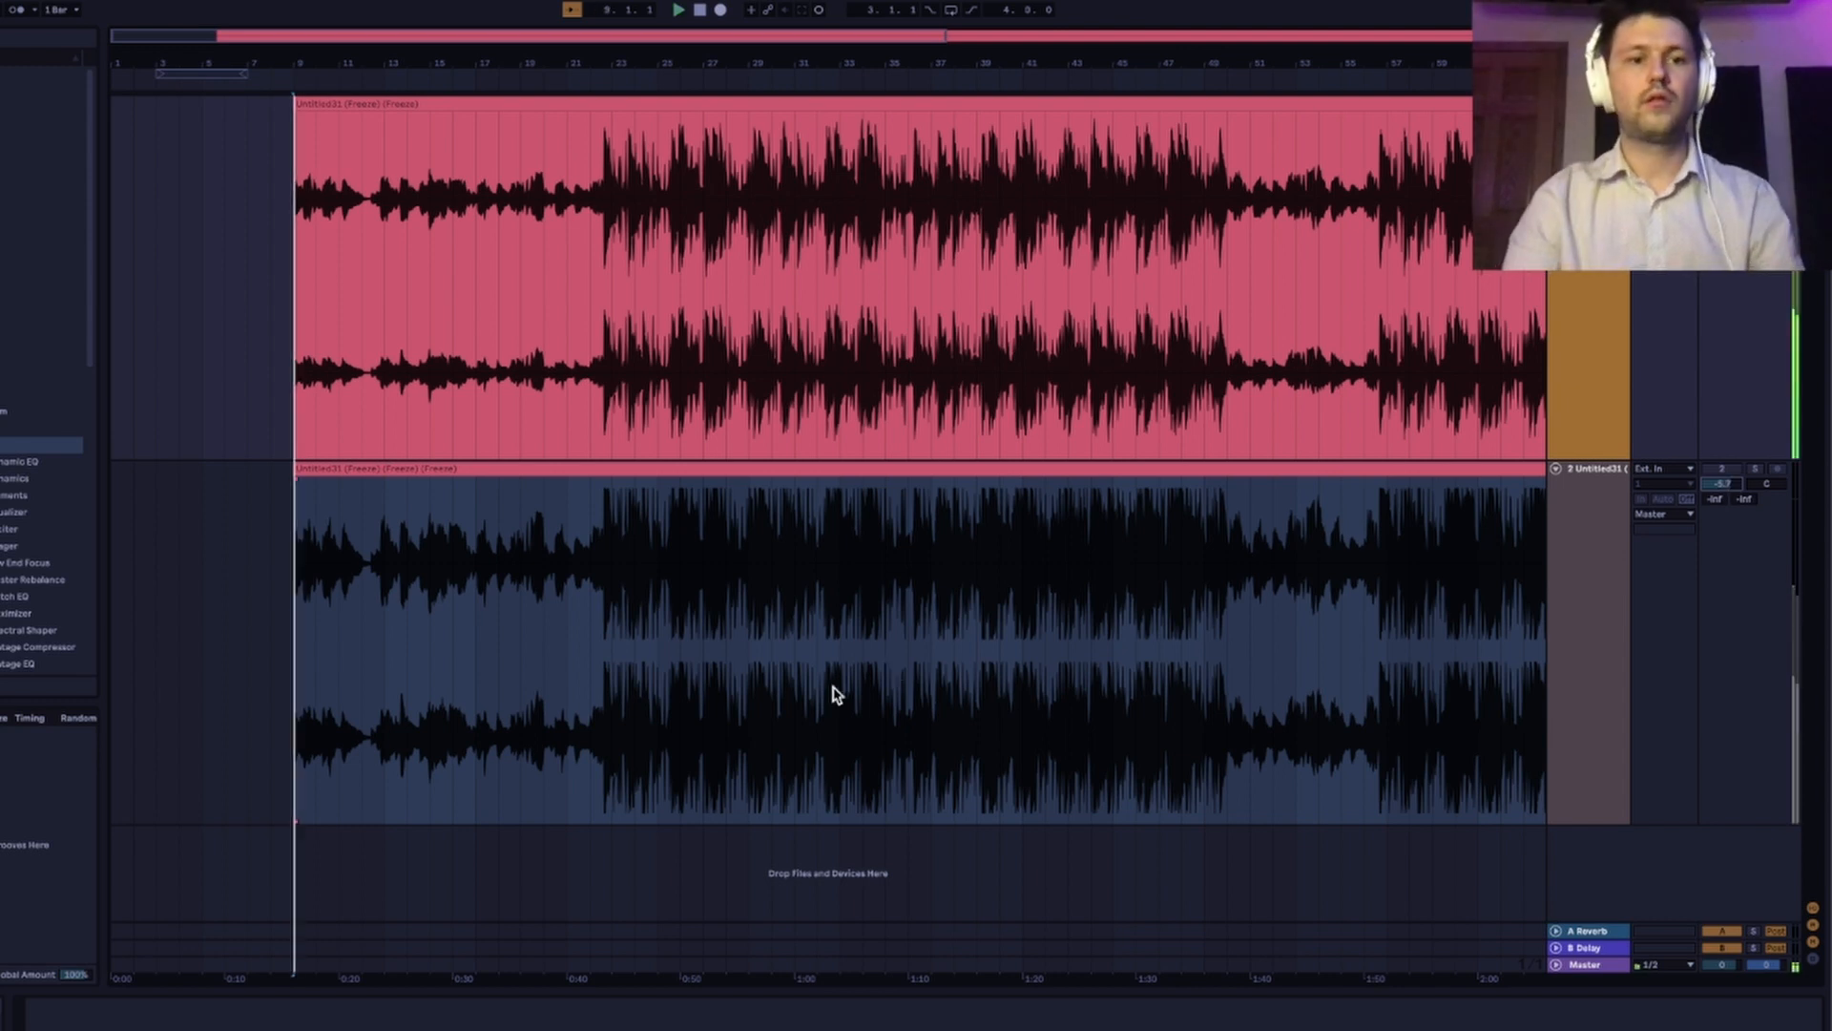
# Compare the mastered and original tracks in the intro by alternating solo between them, and stop playback.
pyautogui.click(1757, 470)
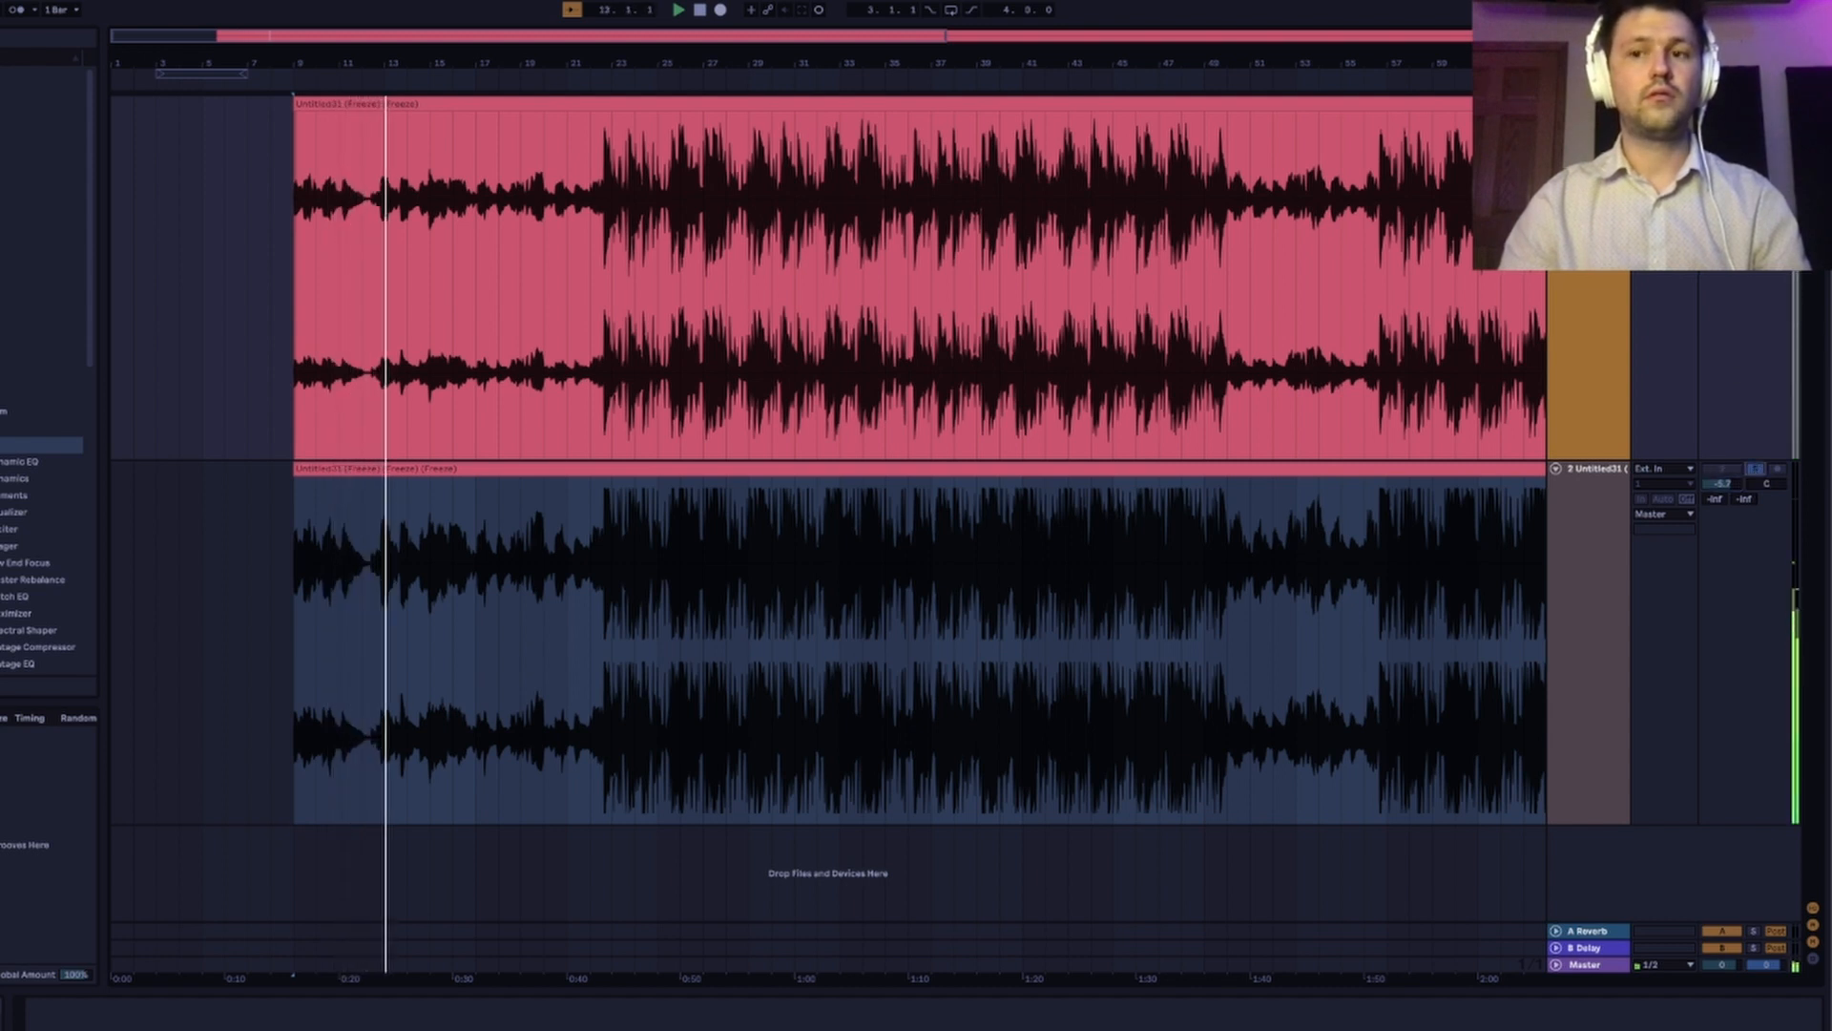
pyautogui.click(1757, 104)
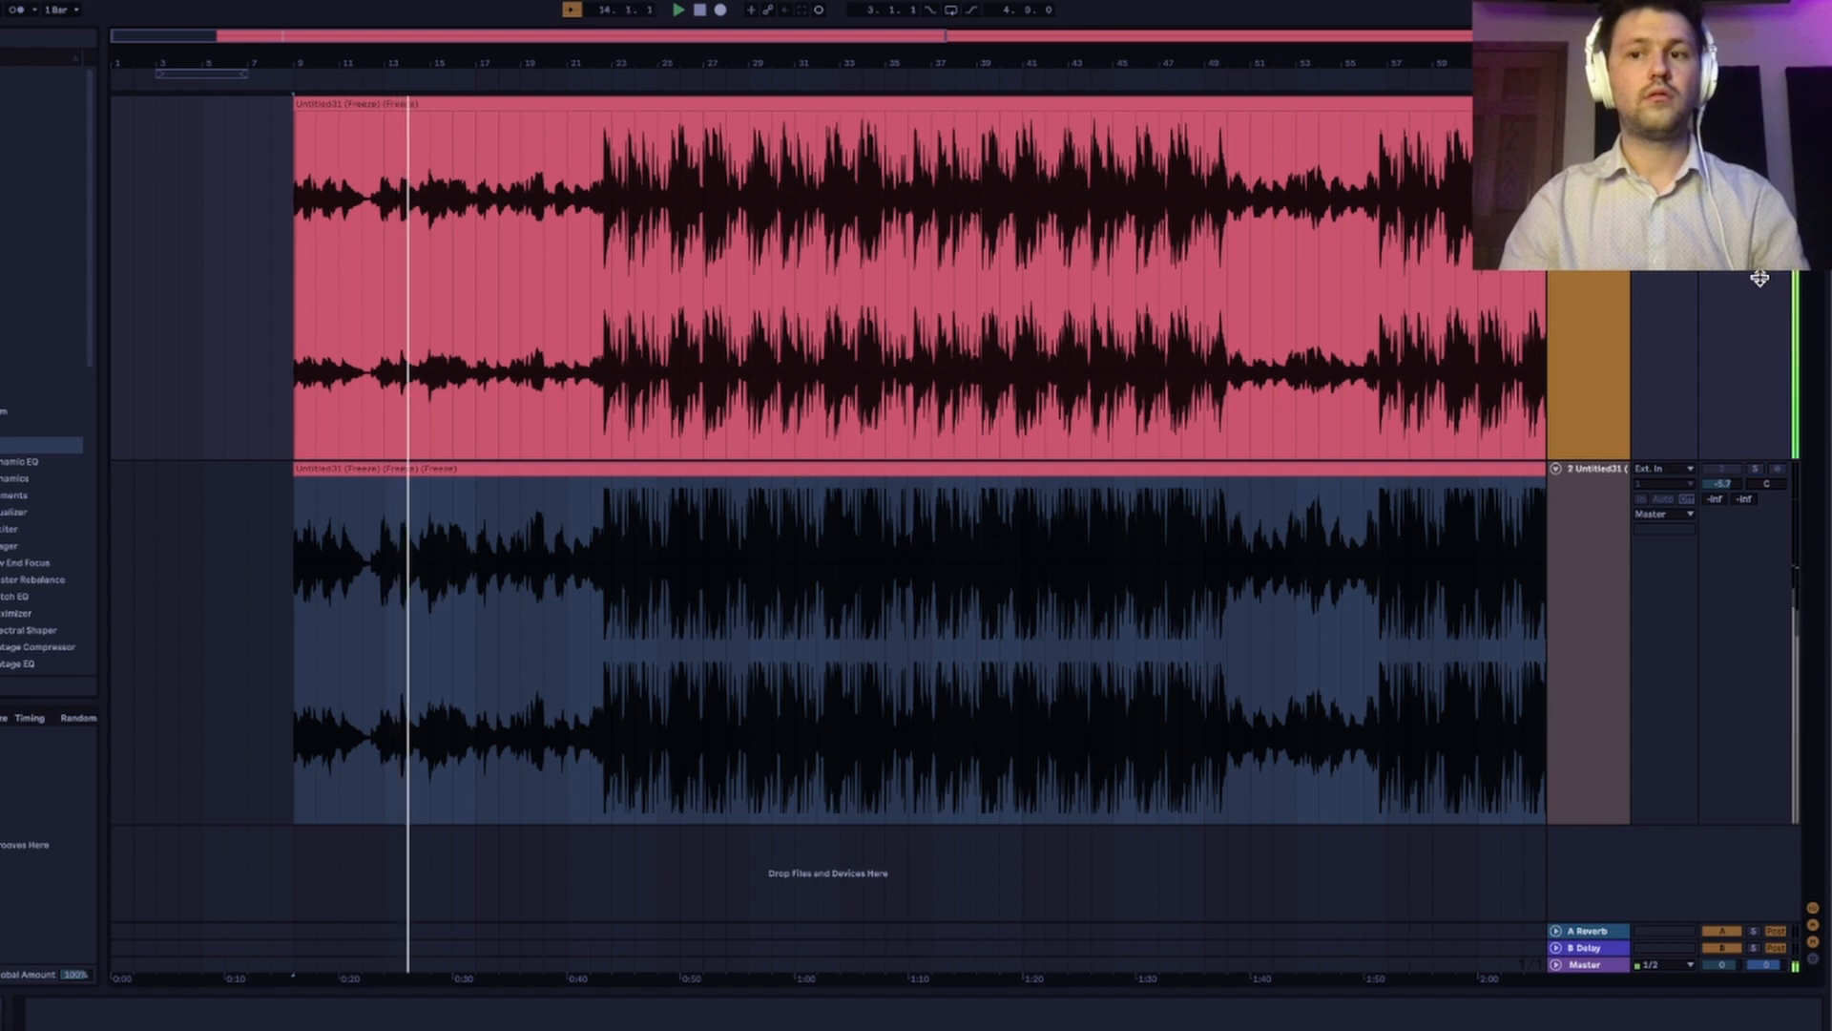
pyautogui.click(1754, 471)
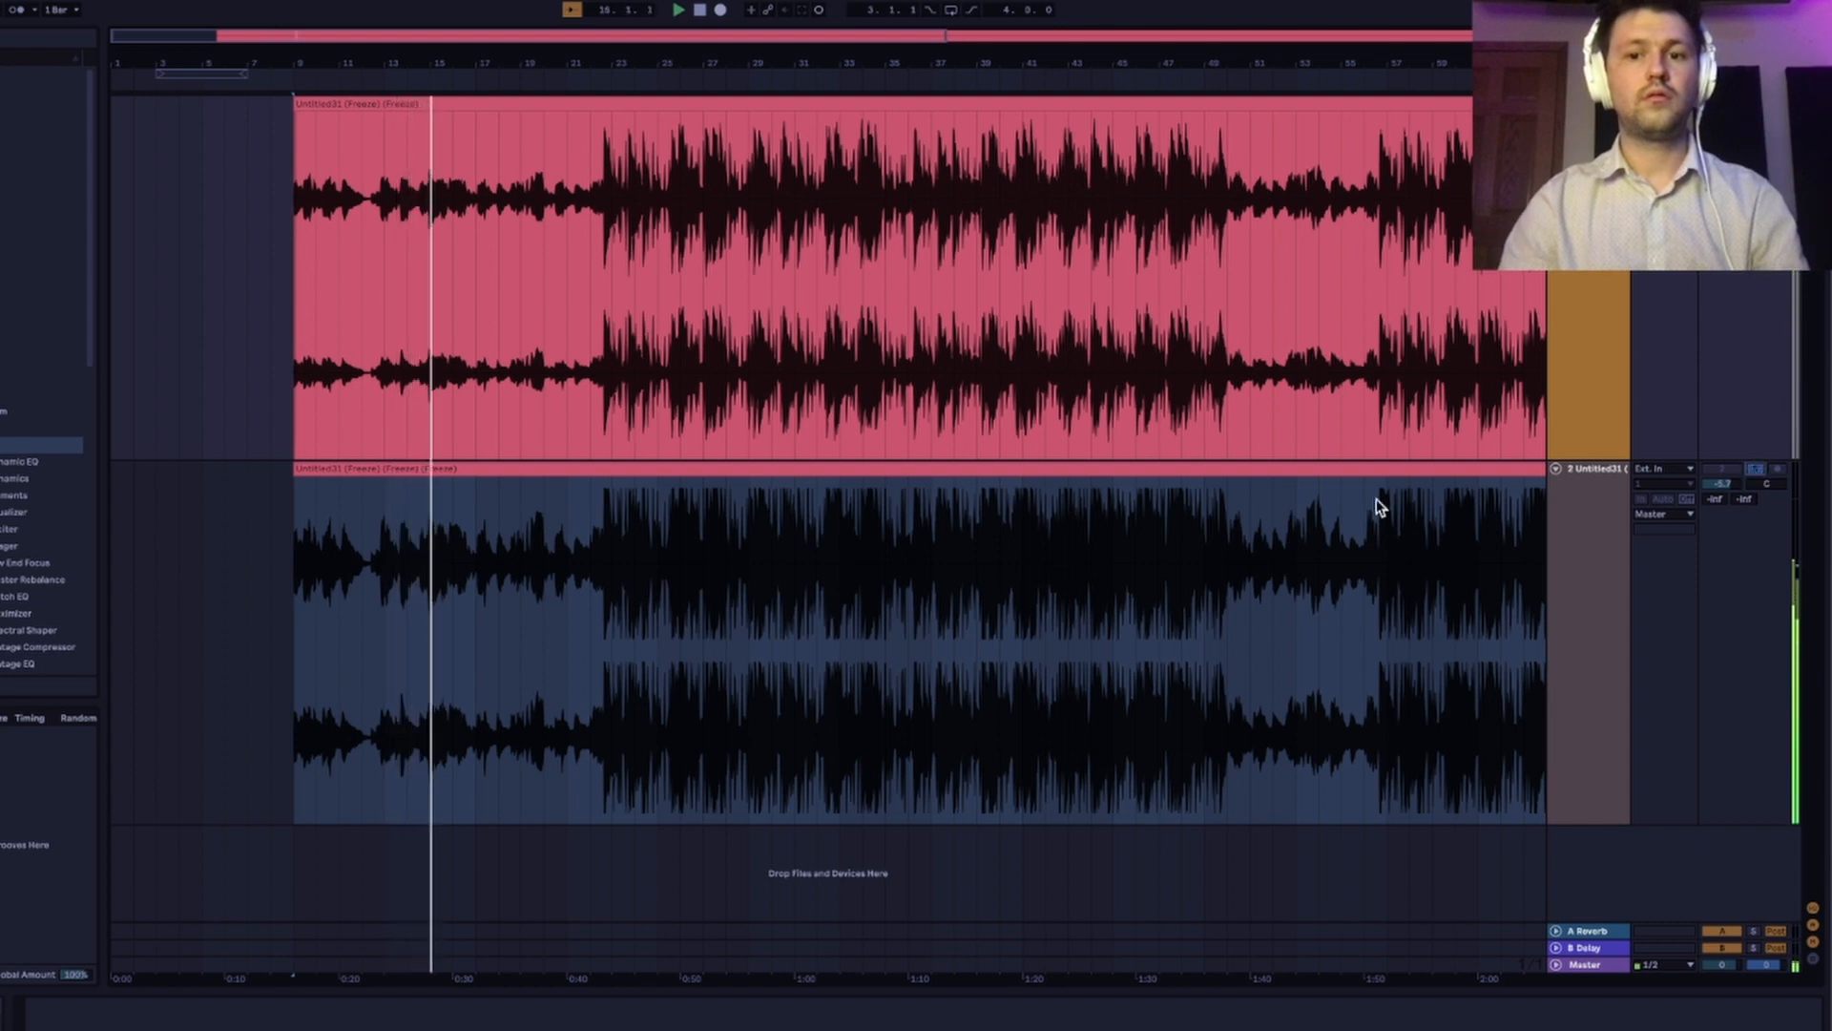
pyautogui.click(1755, 104)
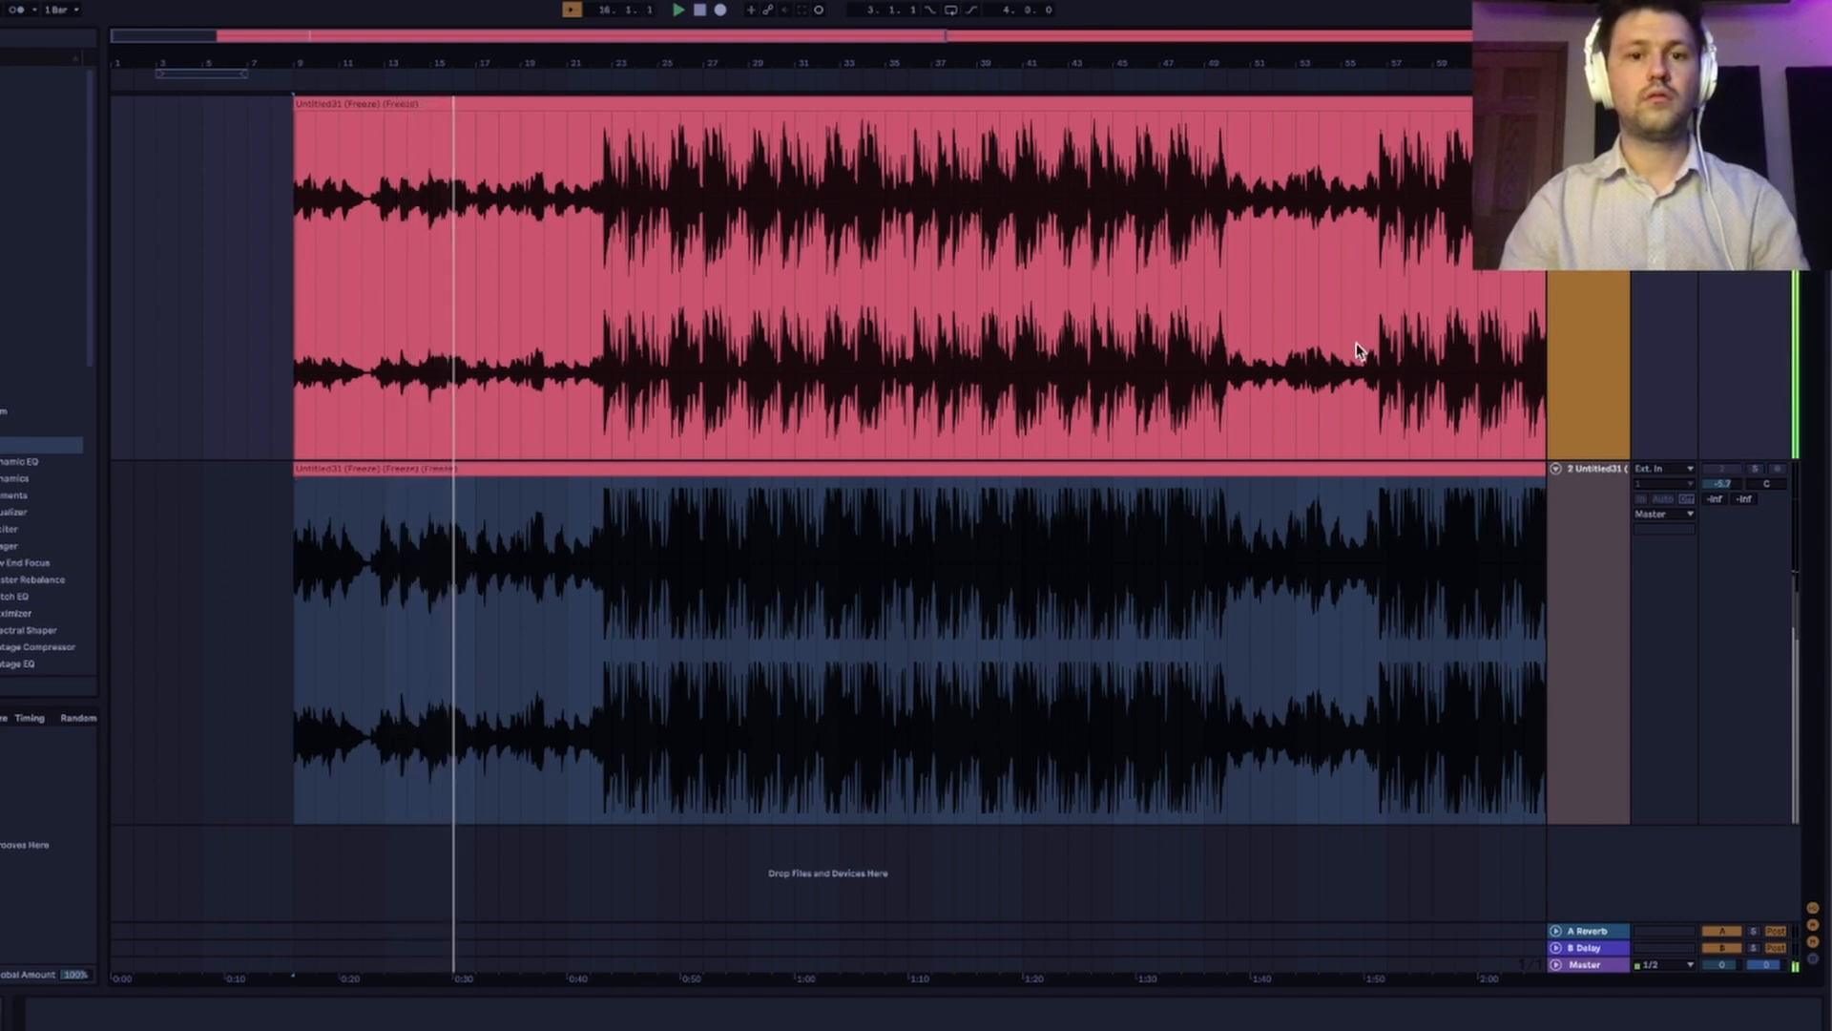
pyautogui.hscroll(4, 1359, 351)
pyautogui.press('space')
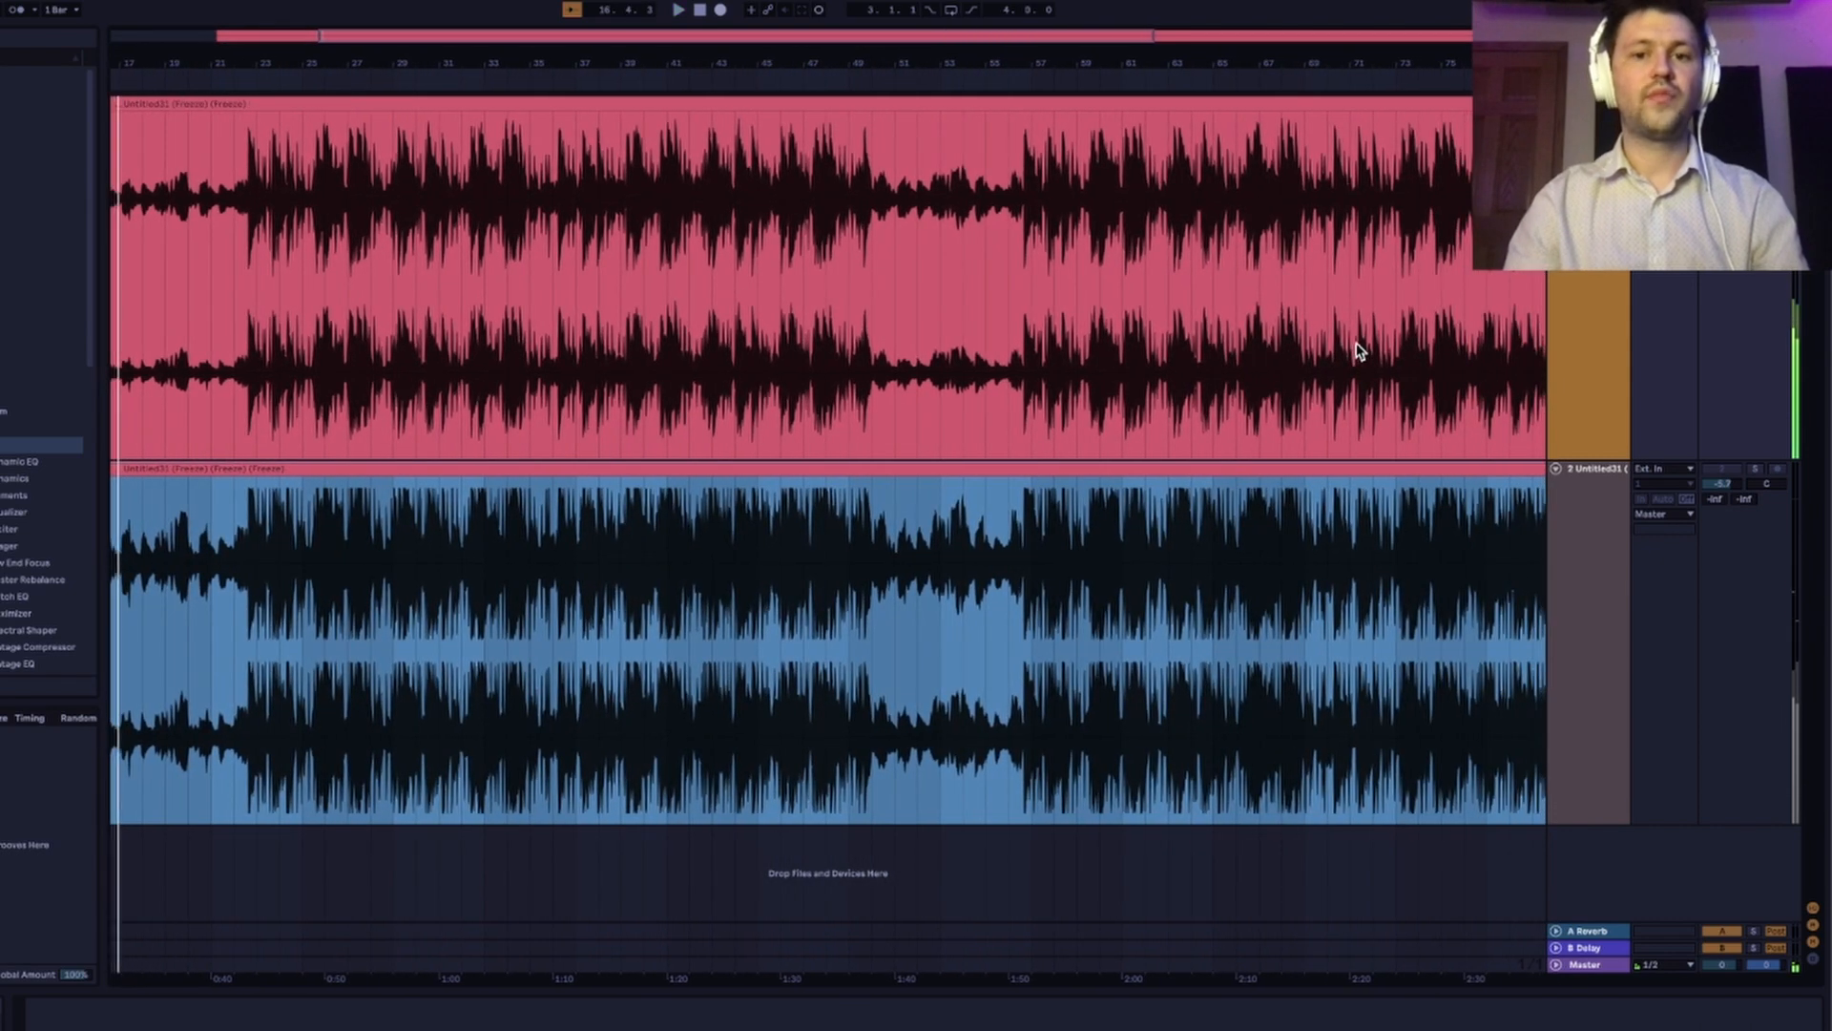
# Play from about bar 61 and alternate solo between the two tracks to compare the louder section.
pyautogui.hscroll(4, 994, 318)
pyautogui.click(797, 319)
pyautogui.press('space')
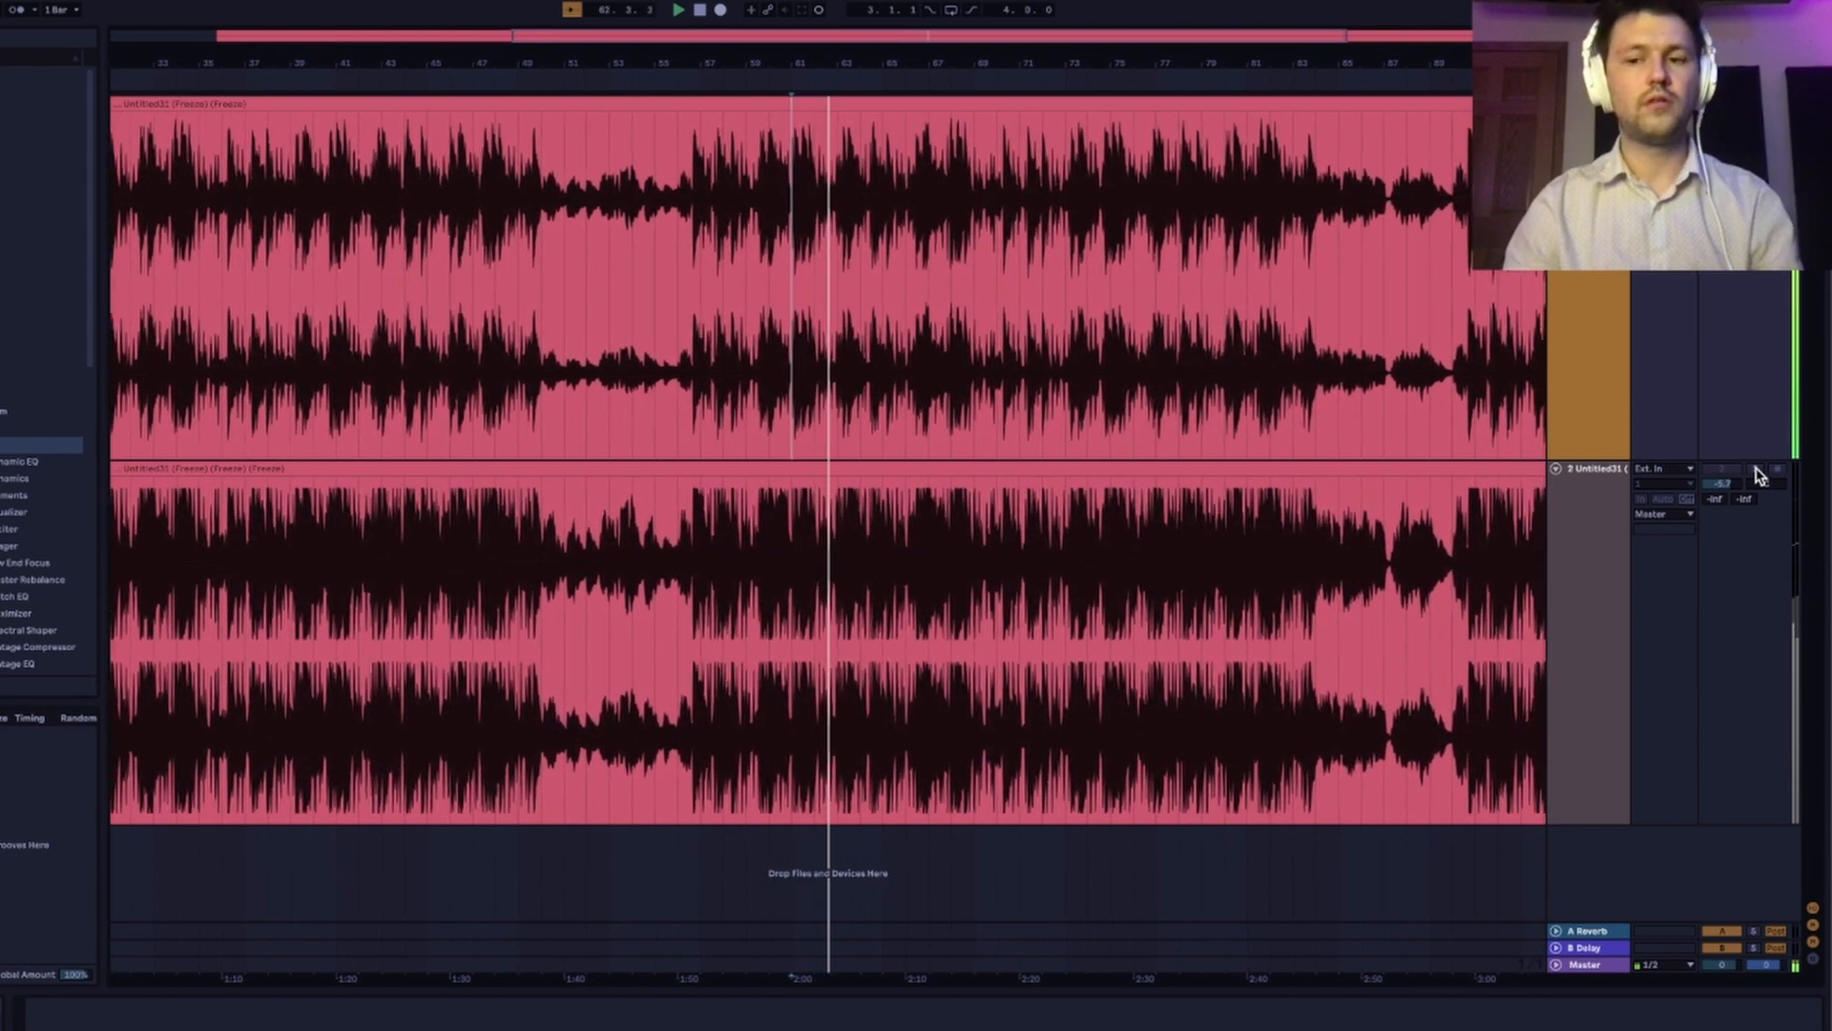
pyautogui.click(1756, 469)
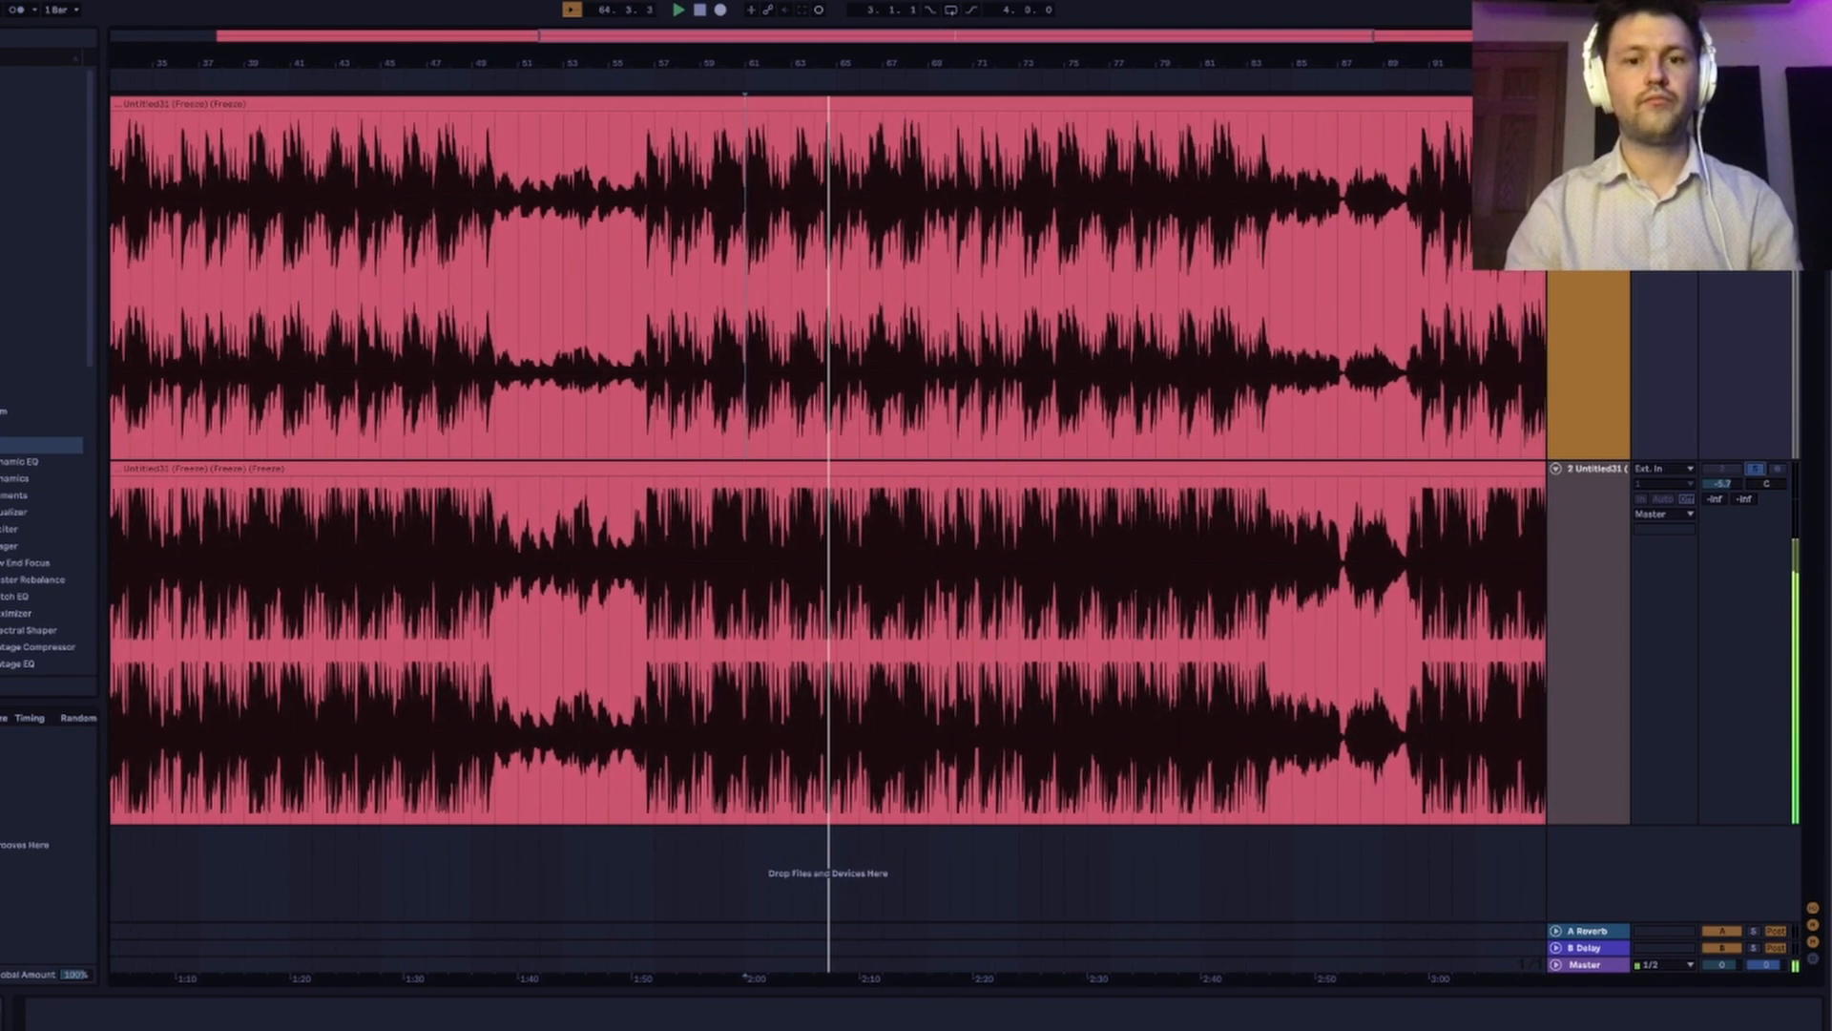
pyautogui.click(1756, 104)
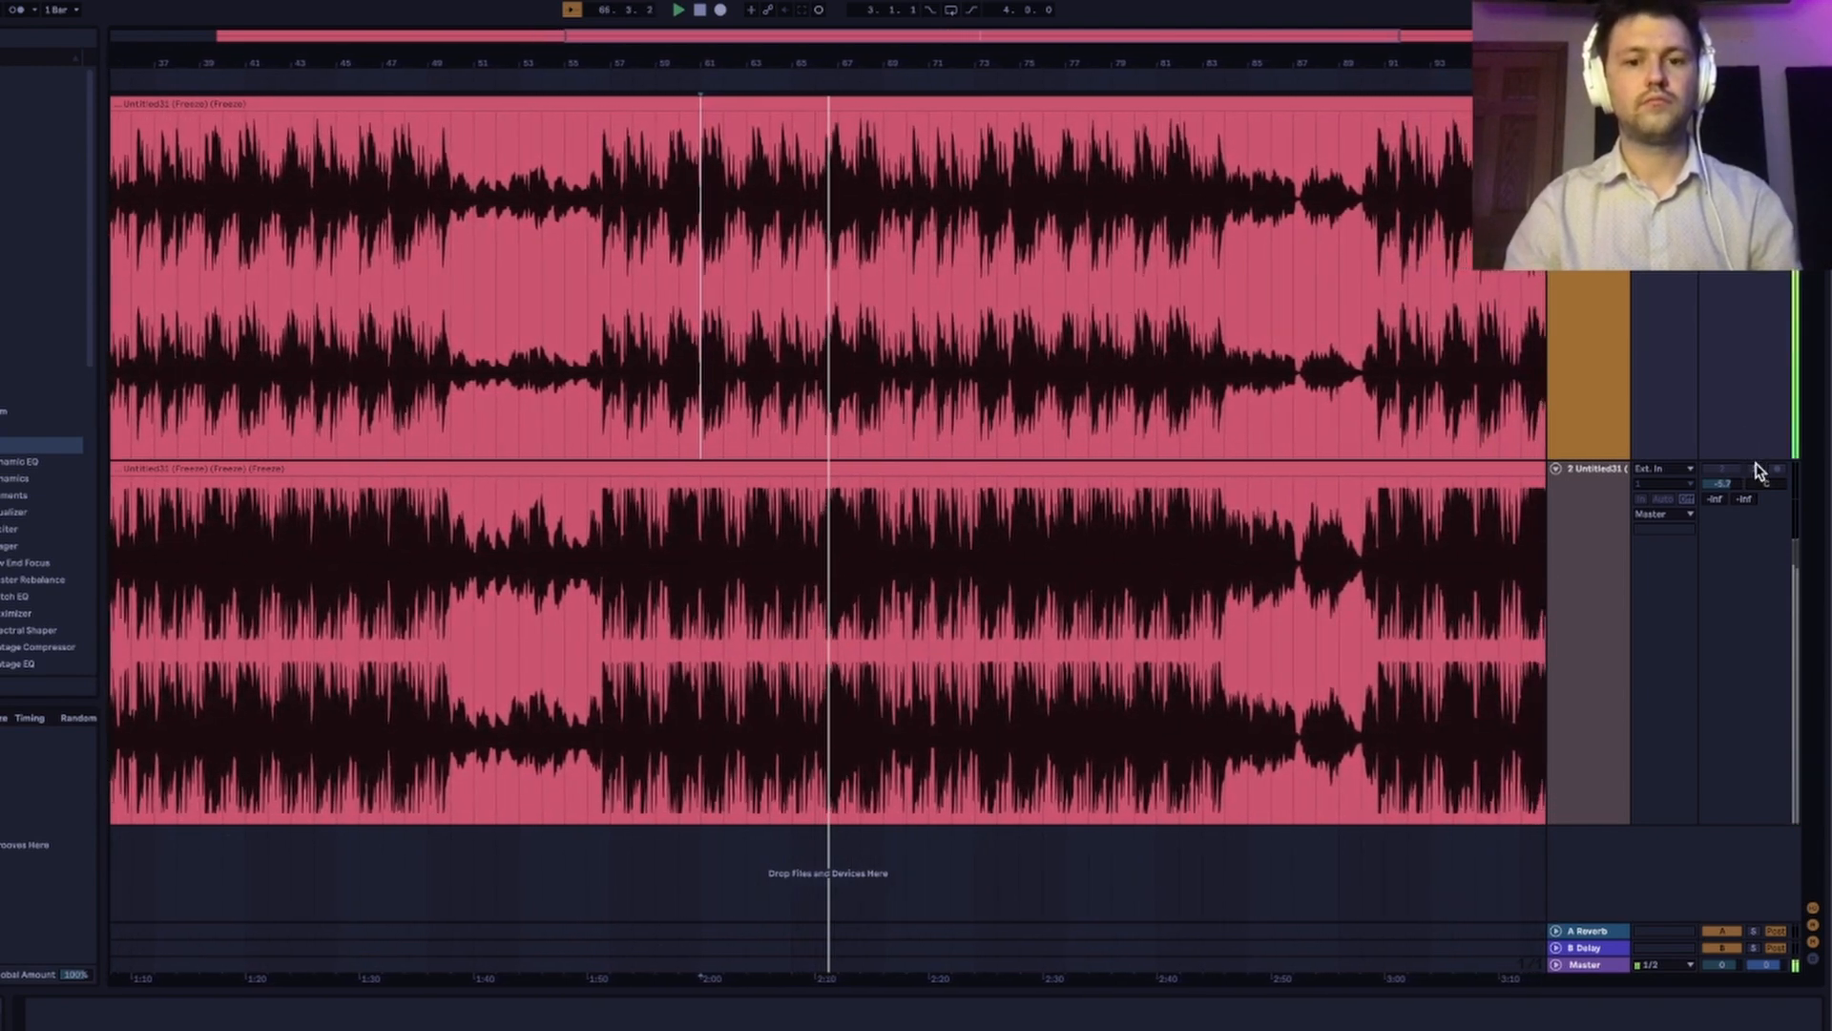
pyautogui.click(1759, 470)
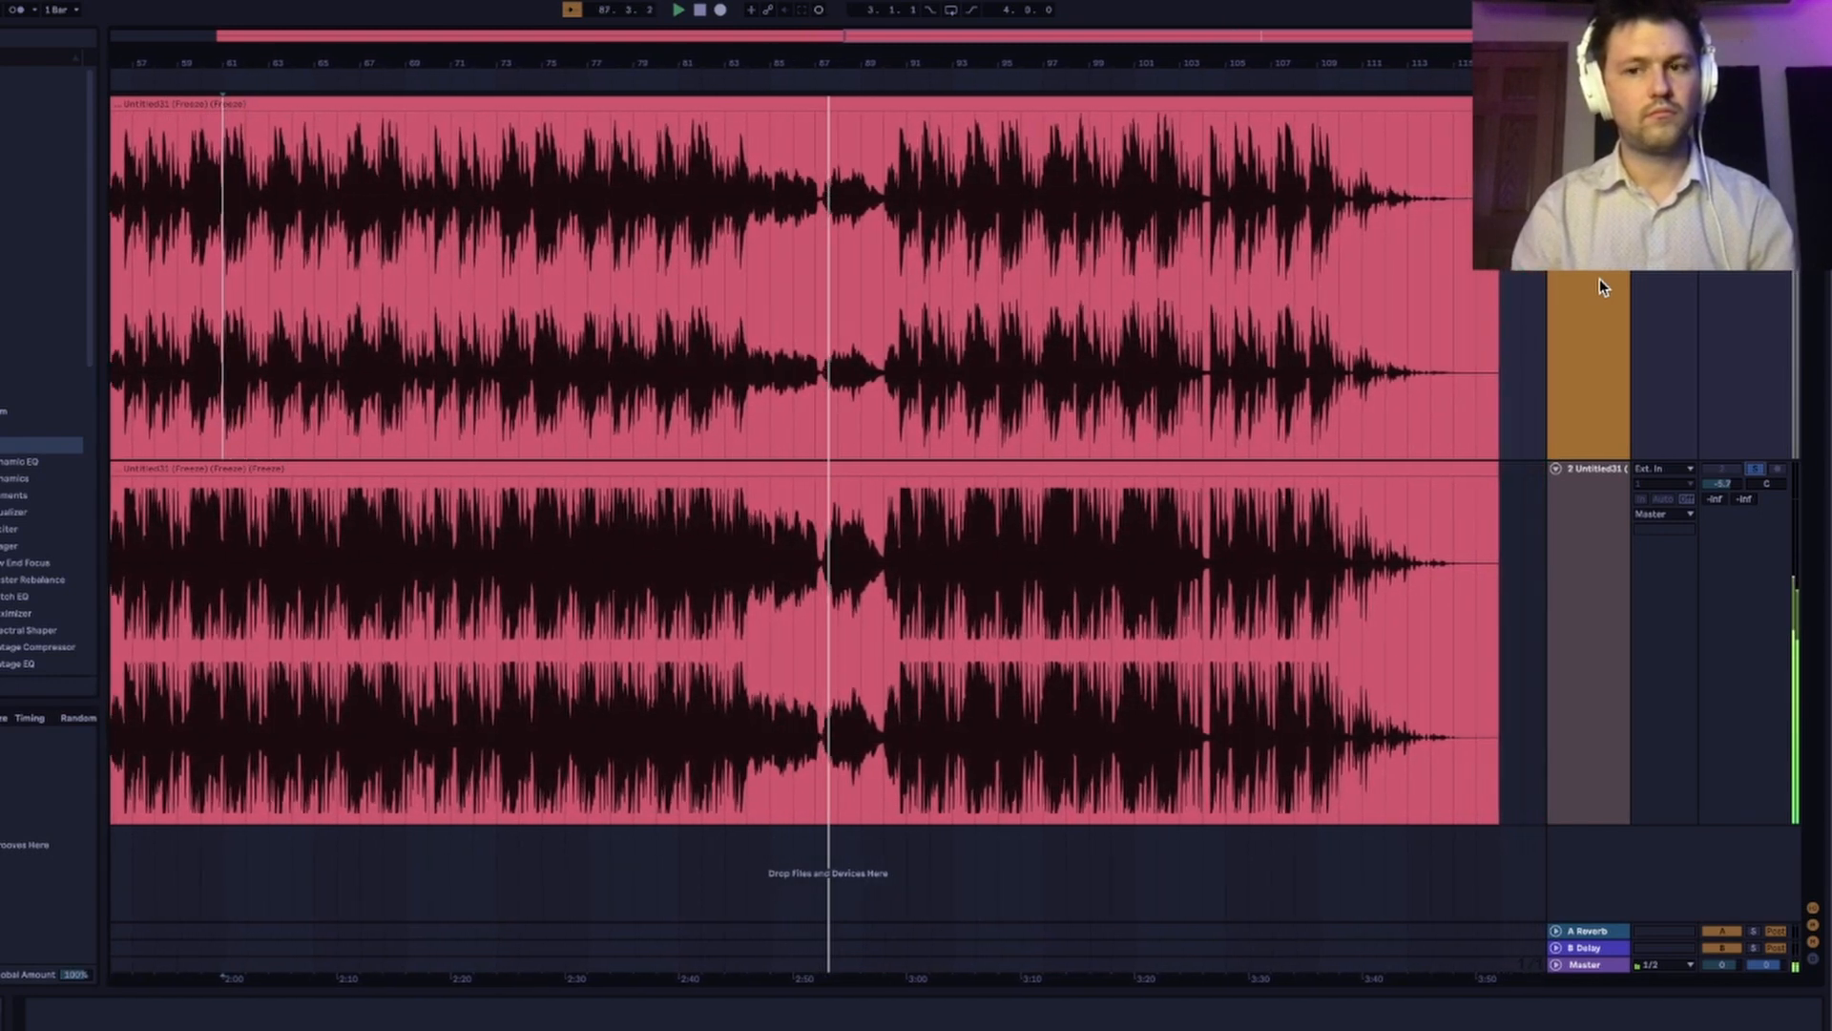
# Toggle the mastered track's solo to compare both versions through bars 89 to 93, and stop with it soloed.
pyautogui.click(1754, 468)
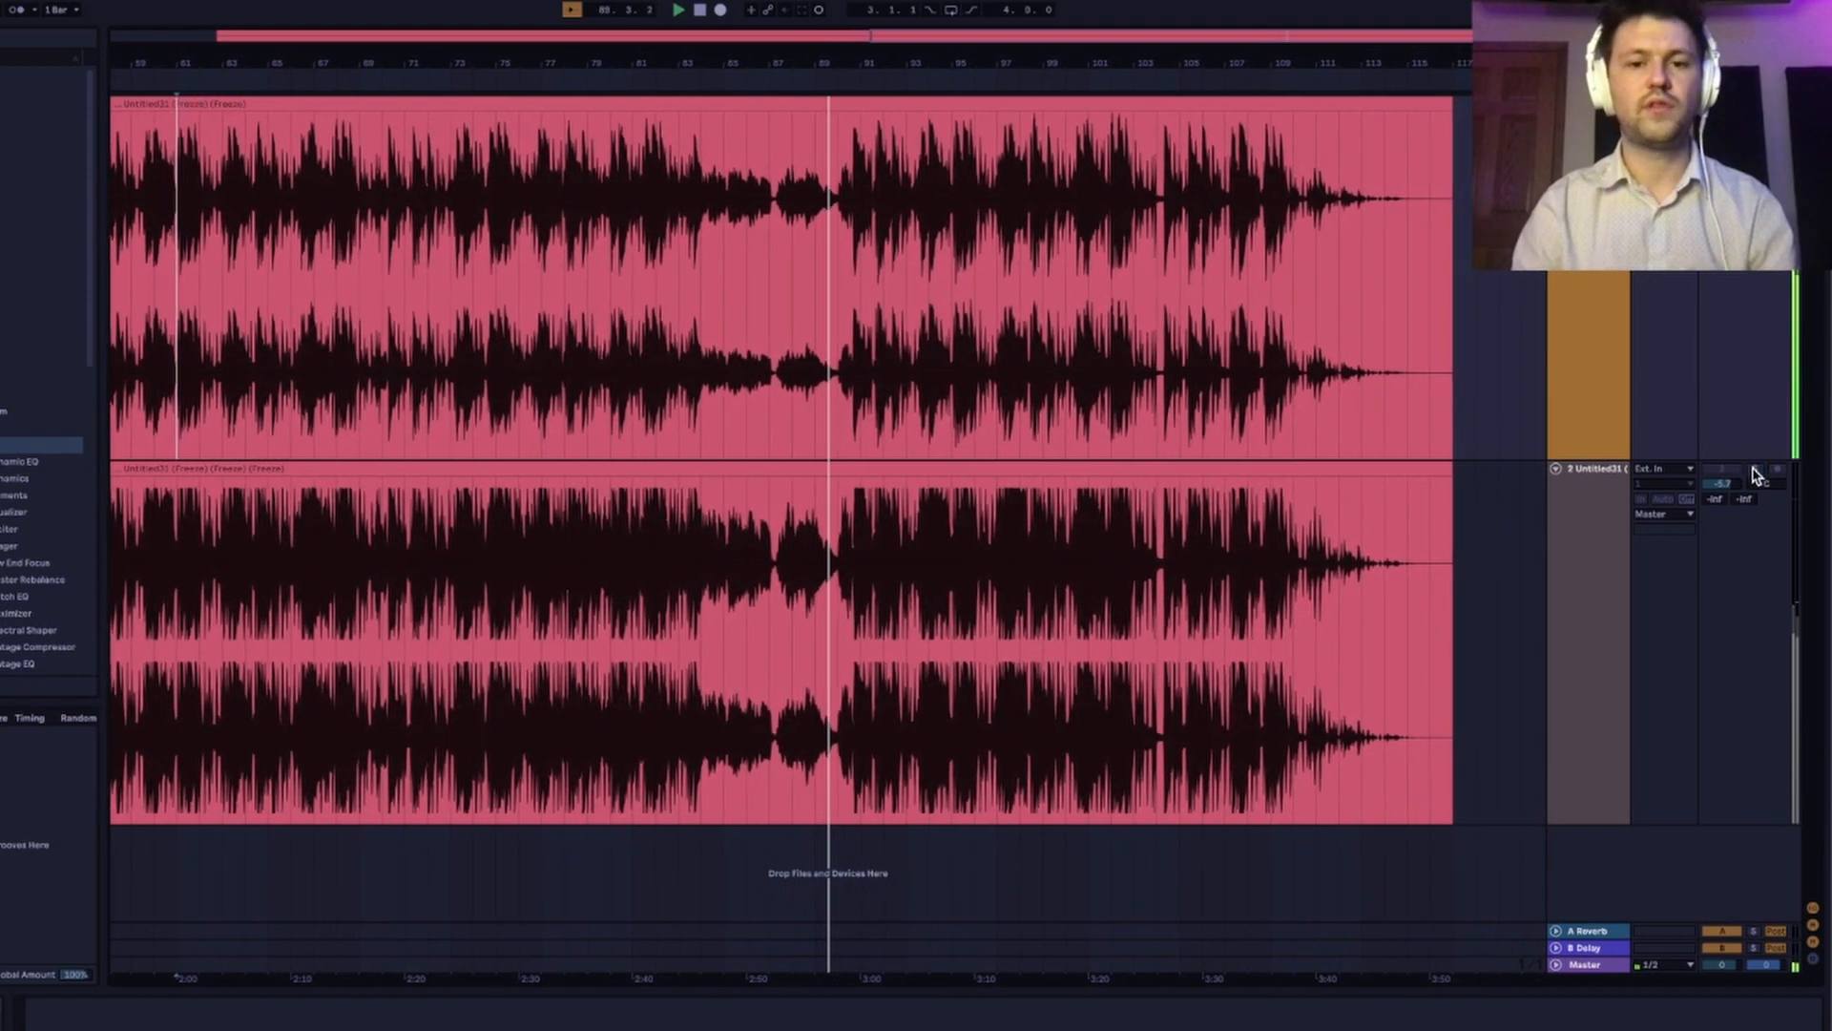
pyautogui.click(1754, 468)
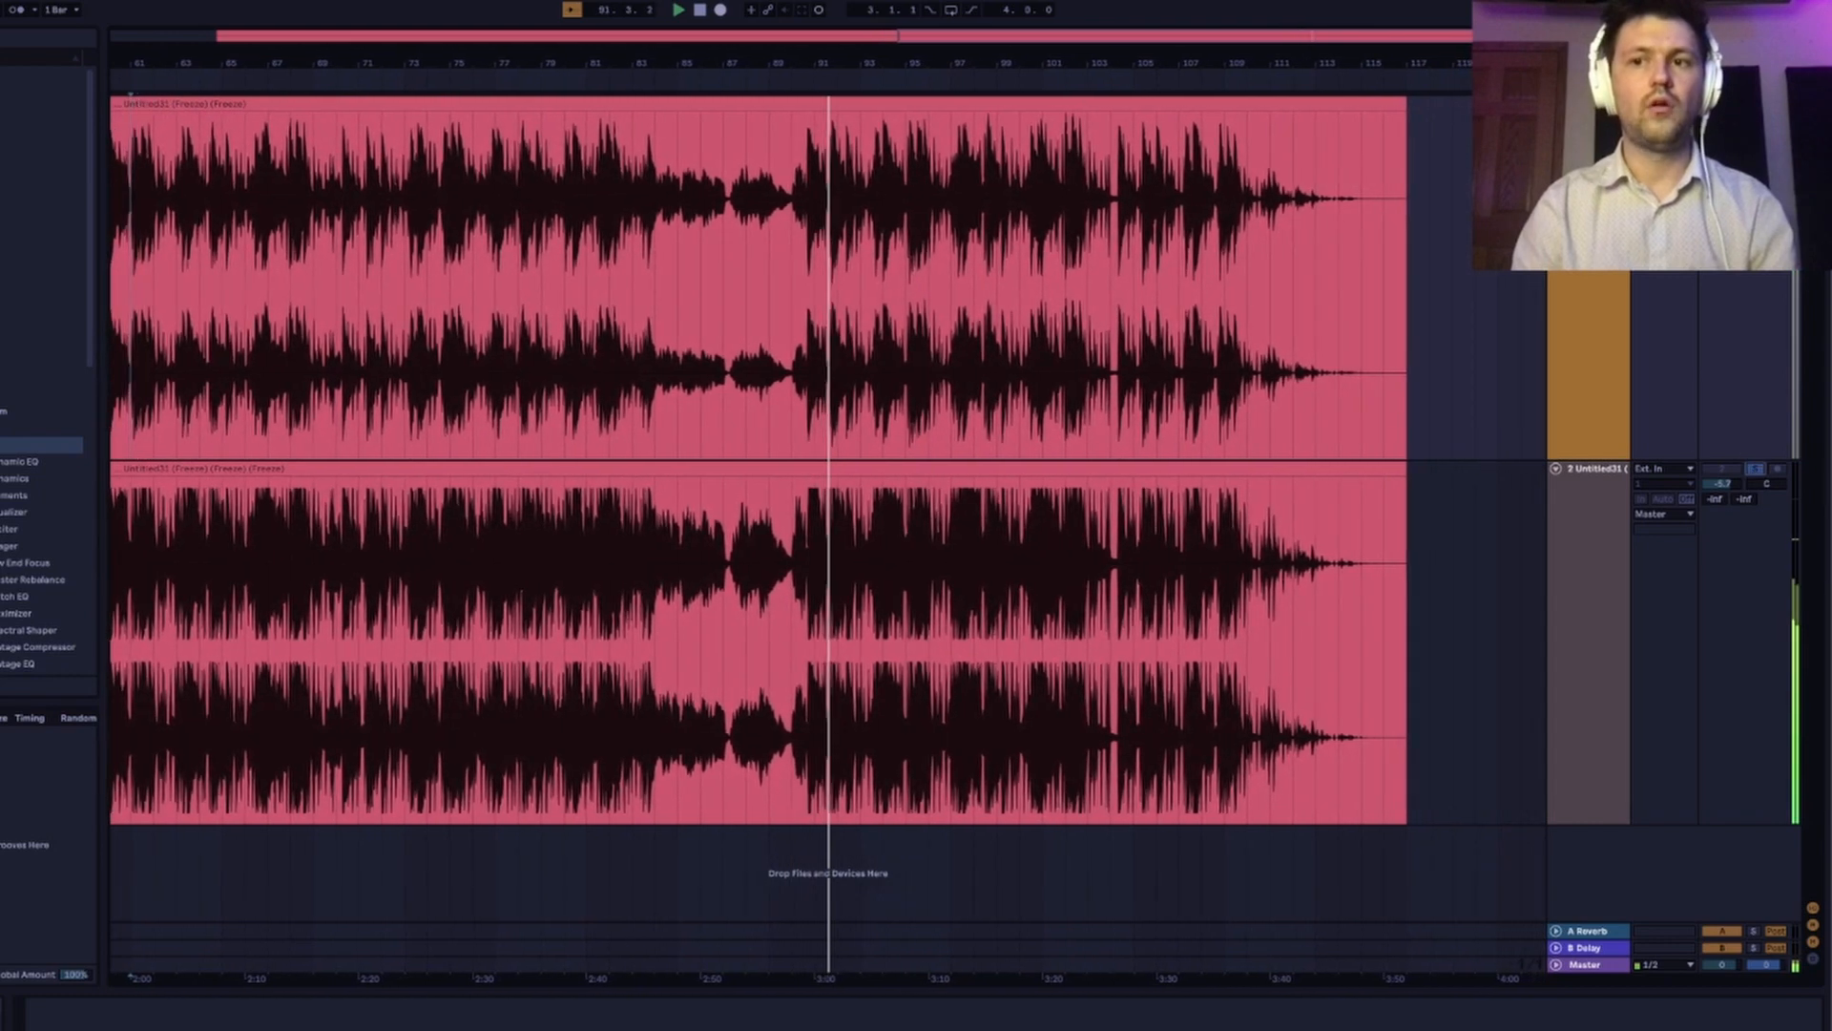
pyautogui.click(1756, 470)
pyautogui.click(1756, 469)
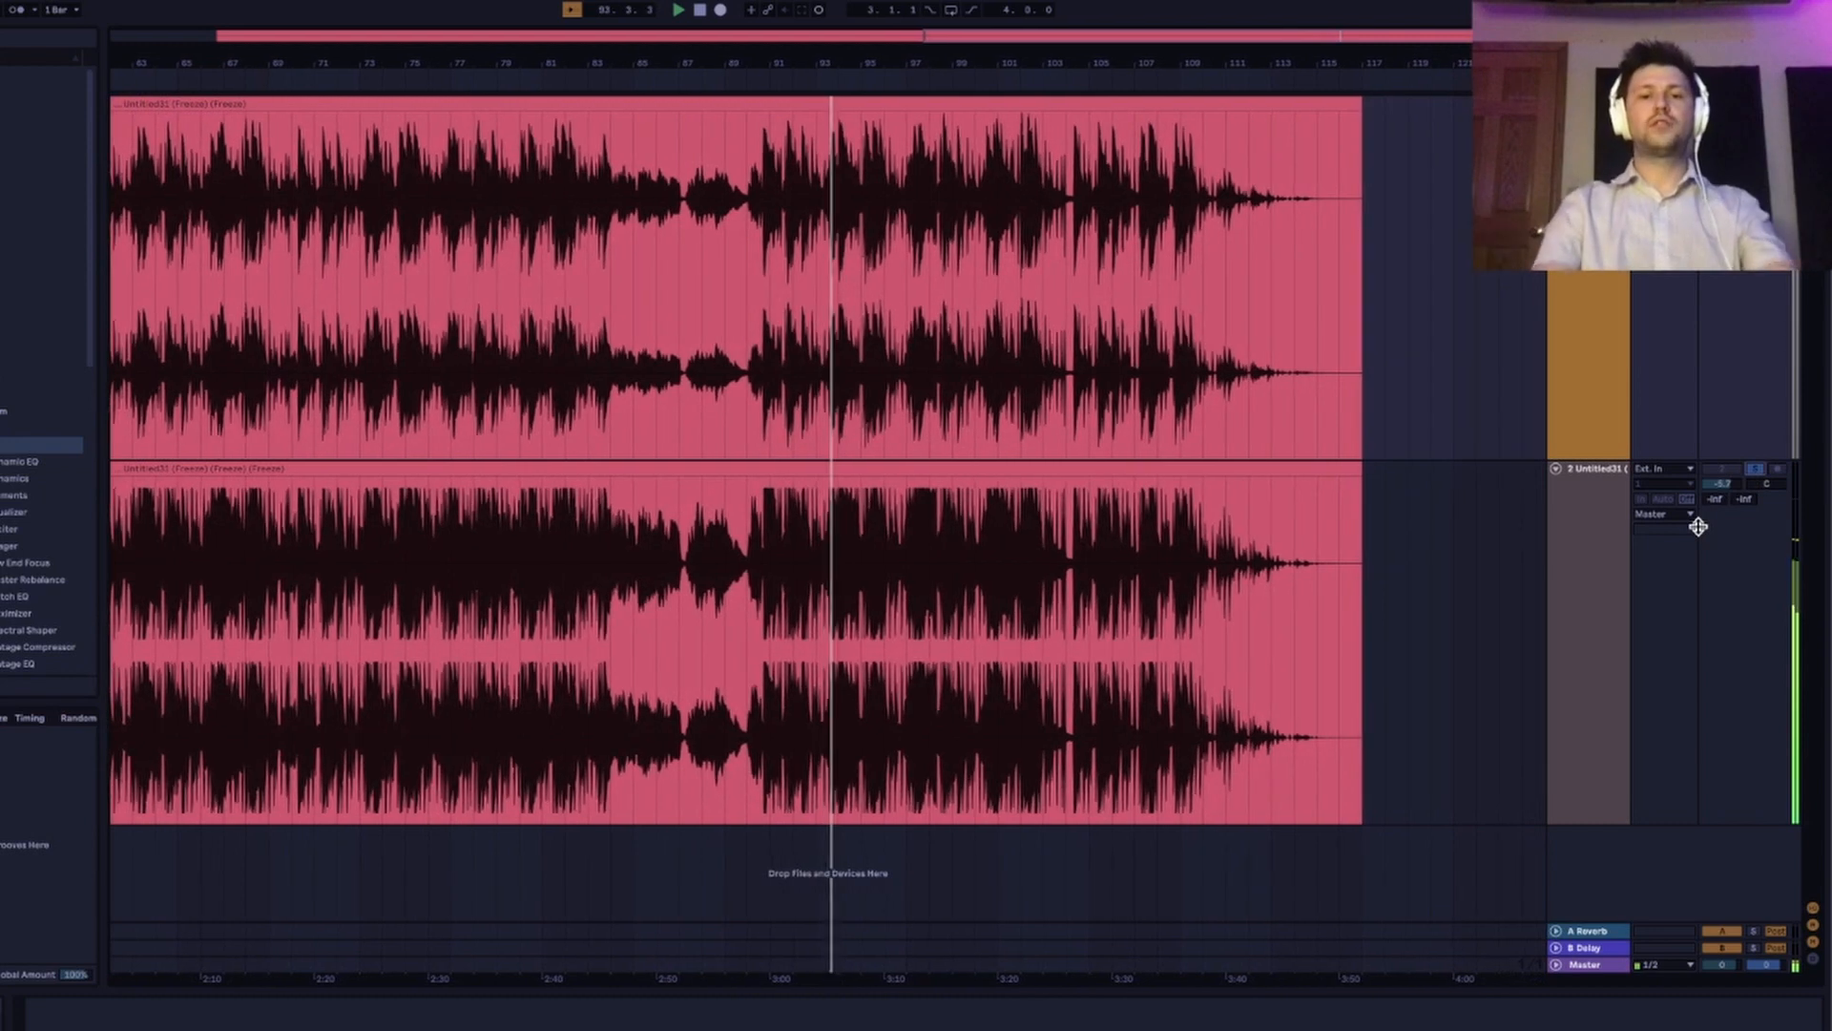
pyautogui.press('space')
pyautogui.hscroll(-10, 925, 616)
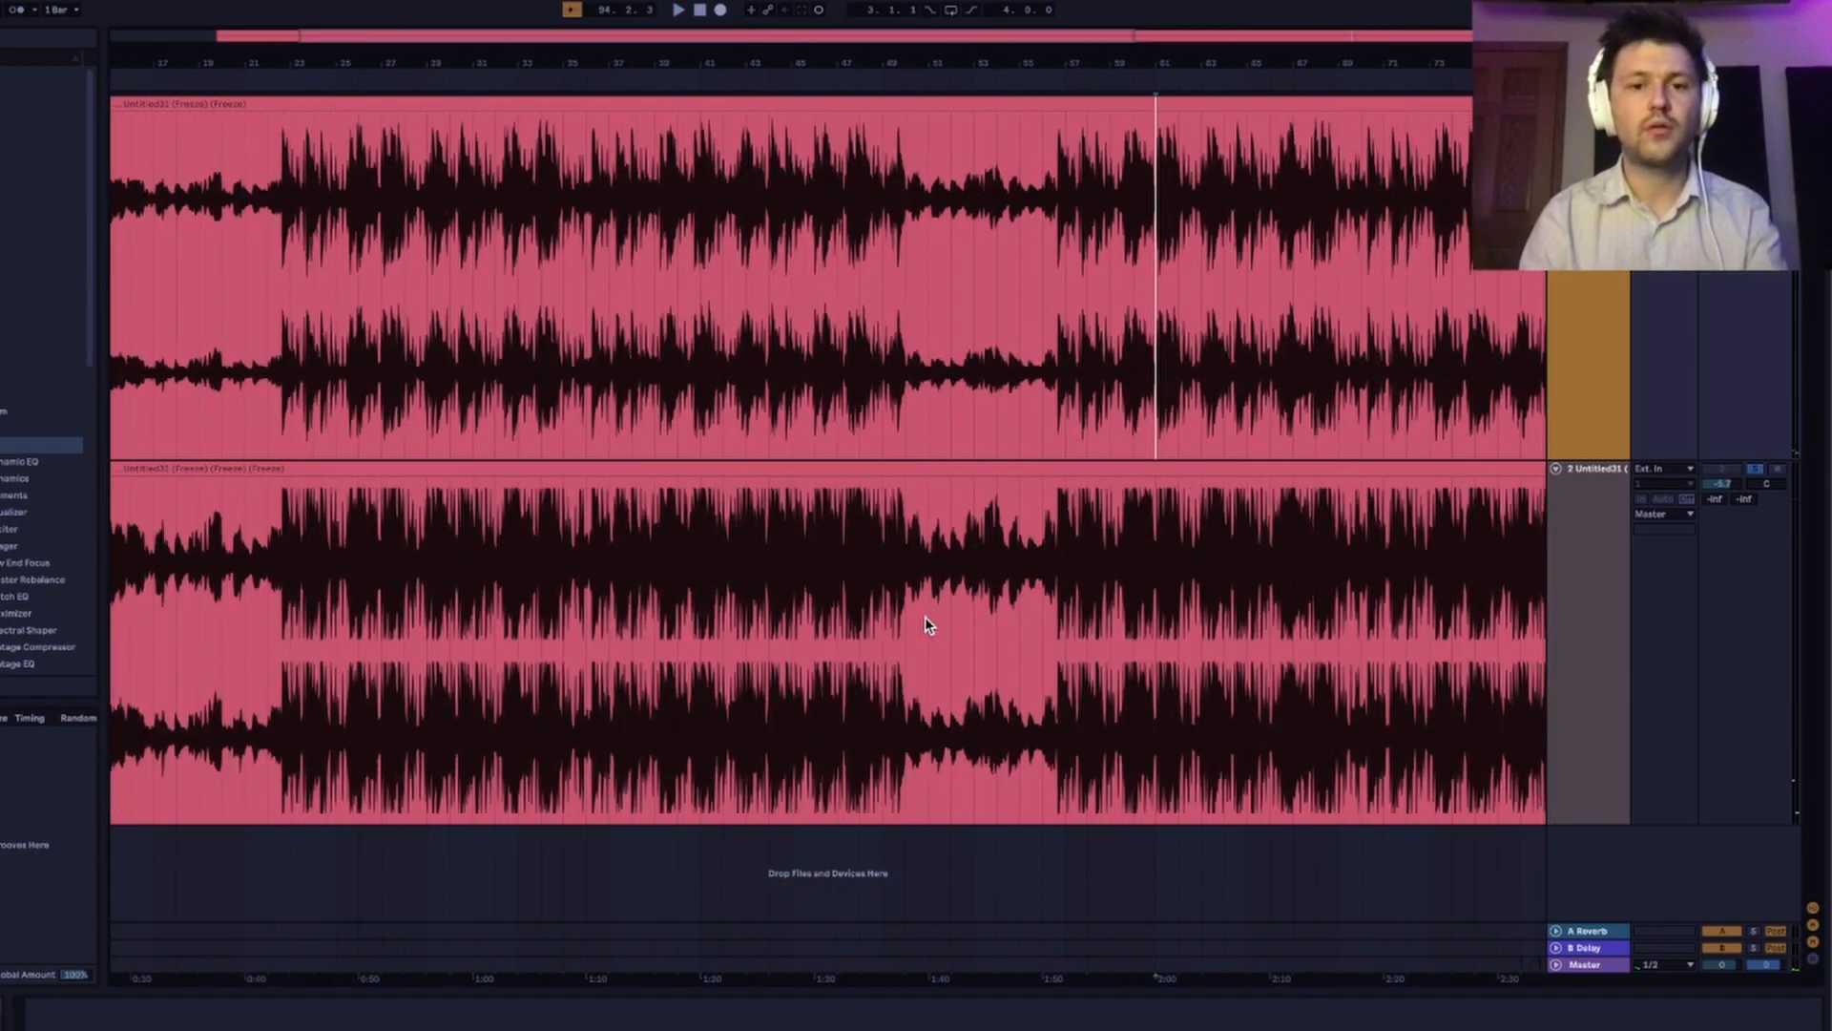
pyautogui.hscroll(-4, 924, 616)
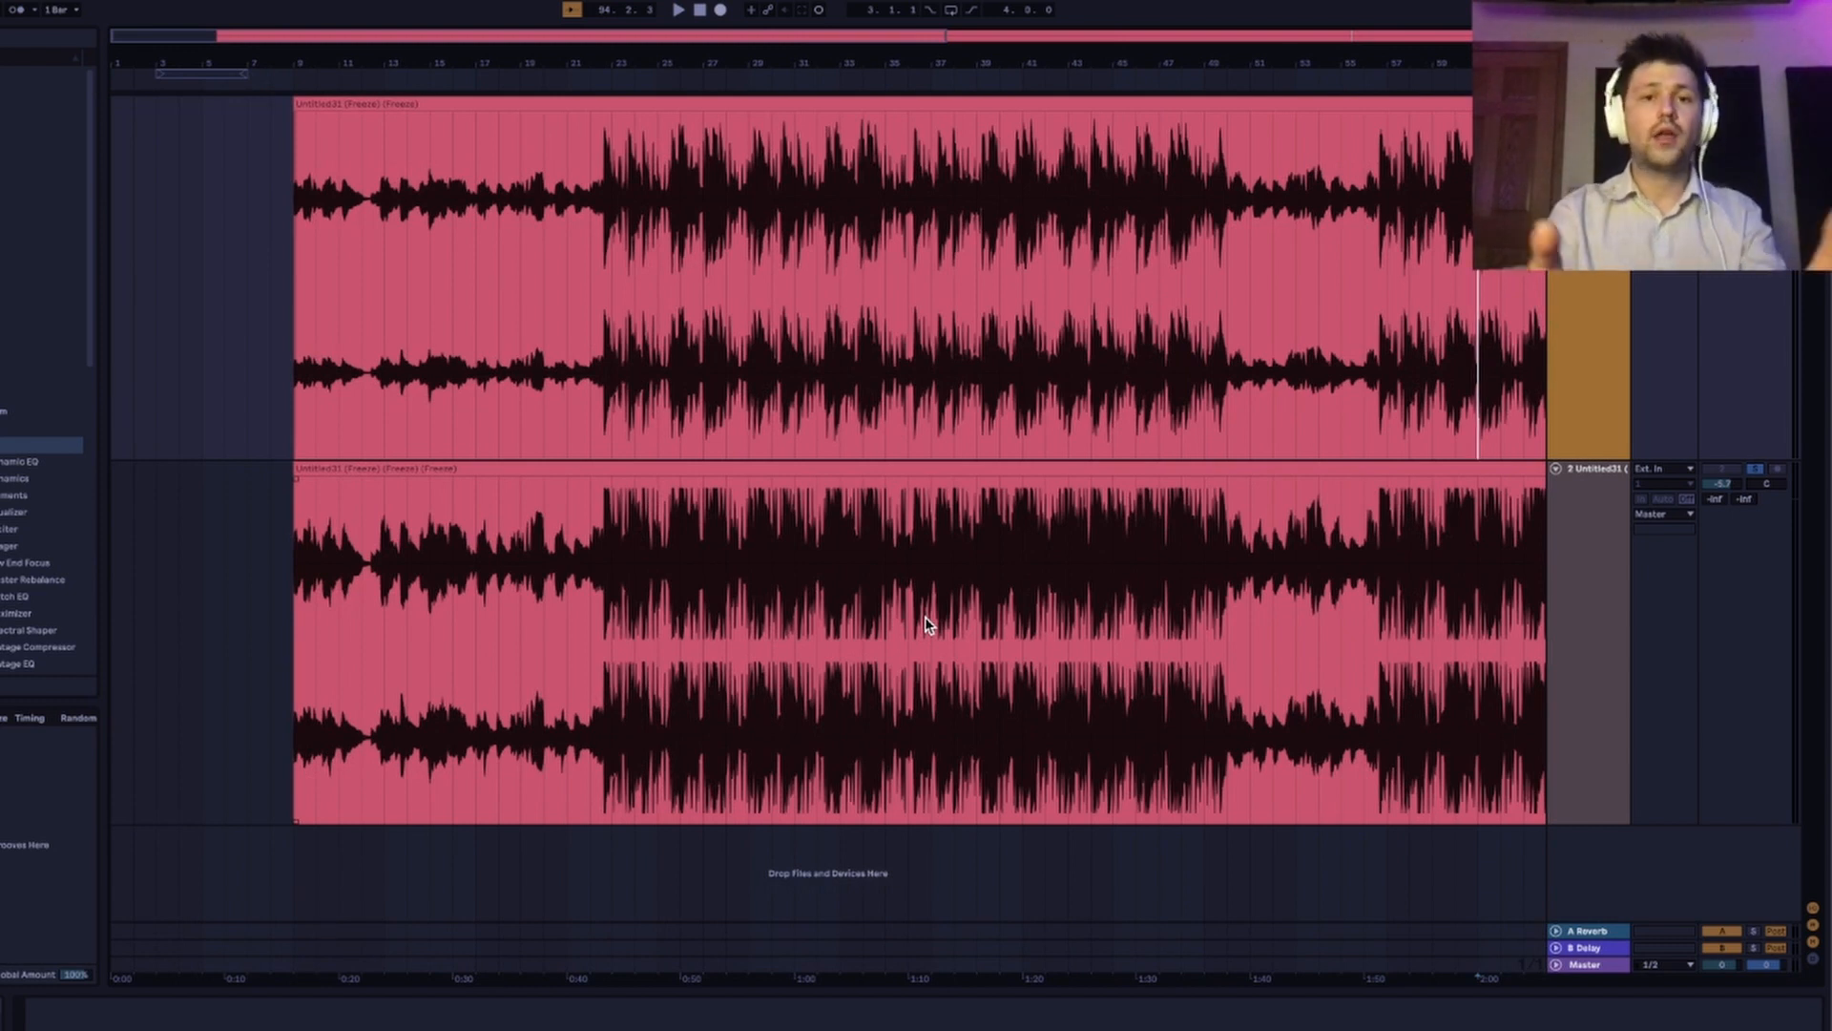